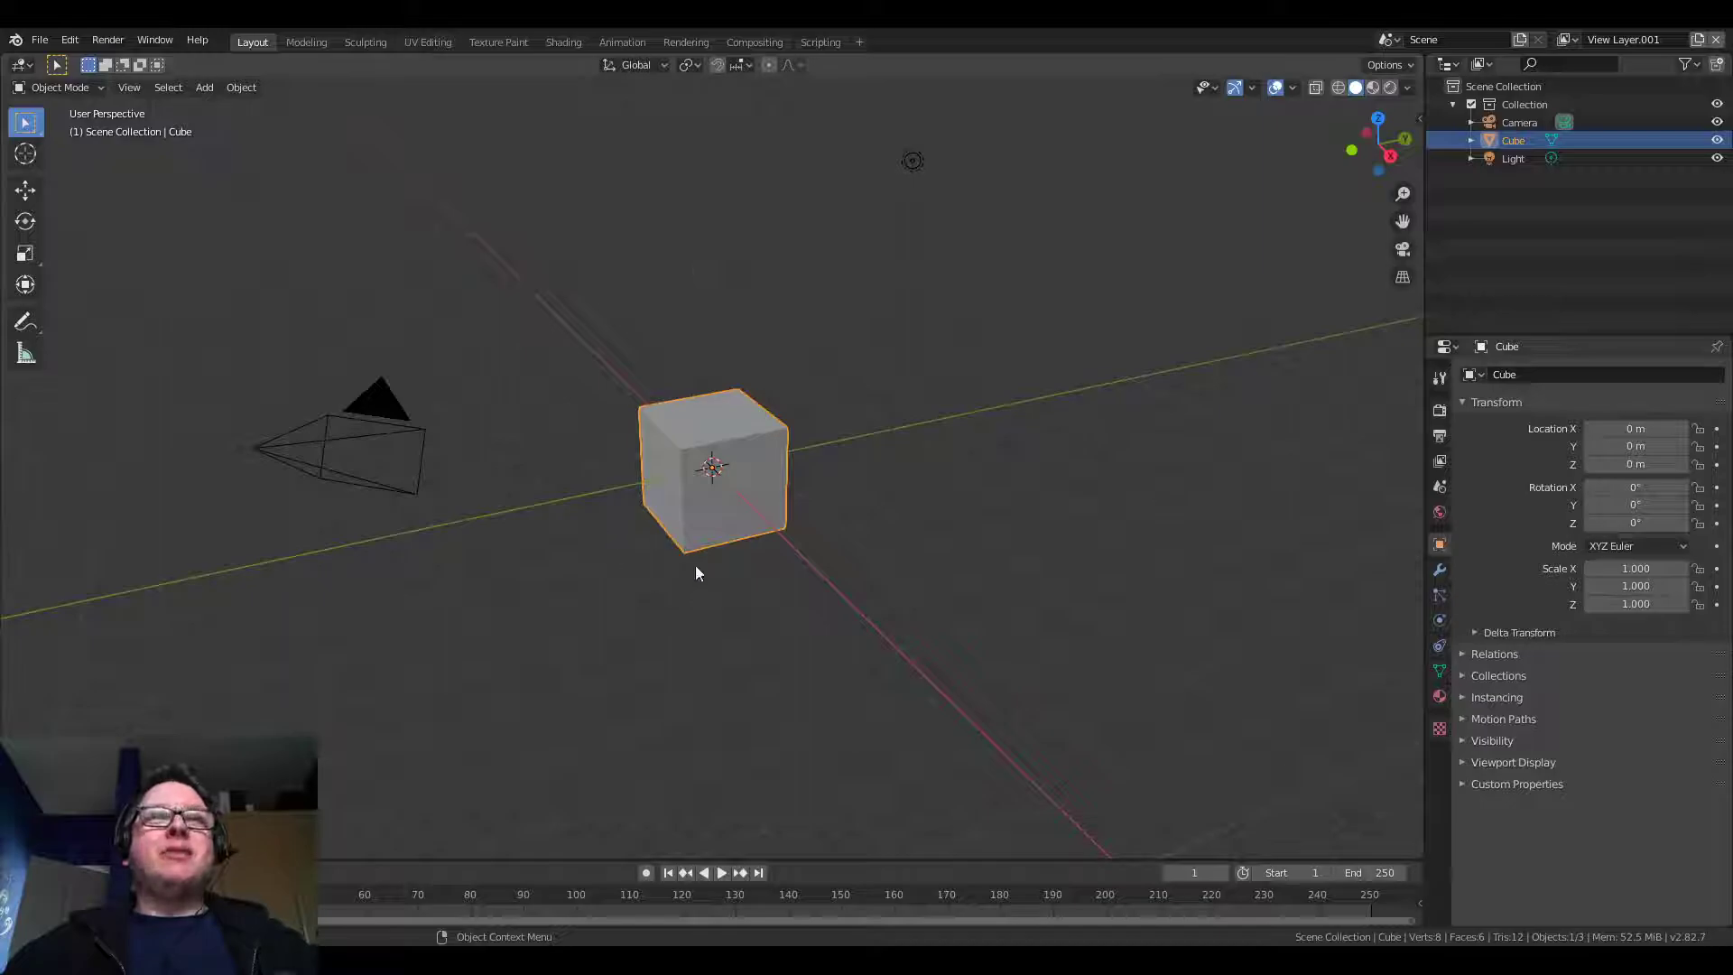
Switch the cube to Edit Mode and merge all its vertices at the center
key("Tab")
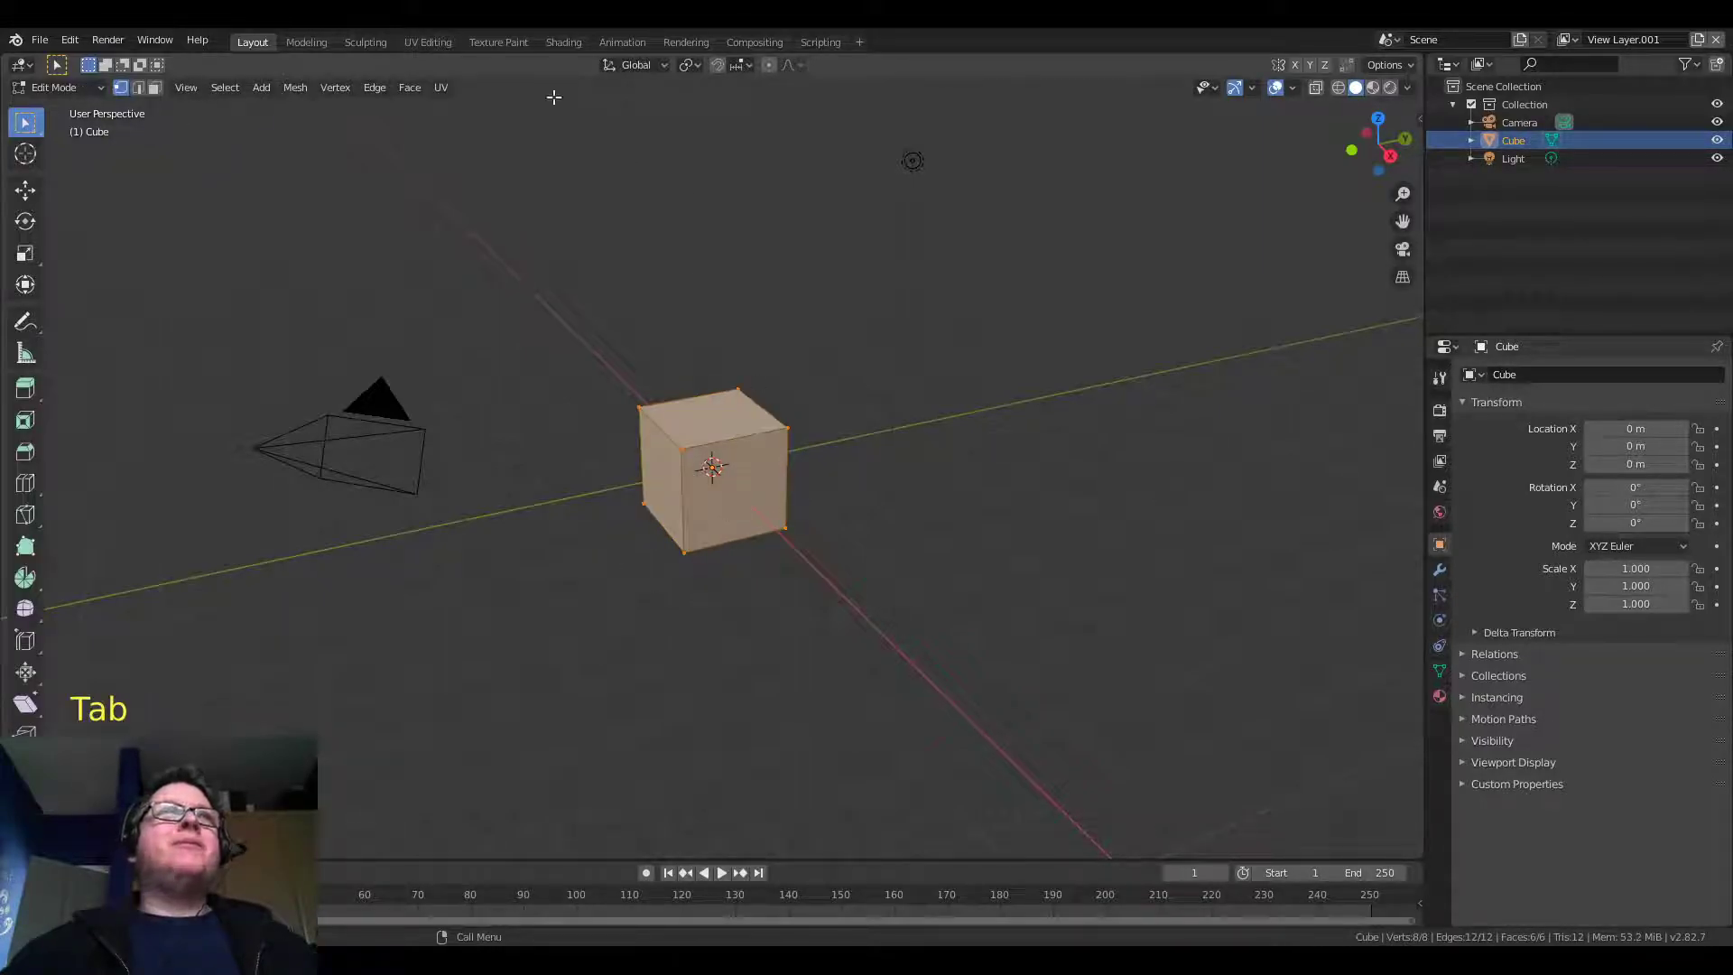
left_click(336, 87)
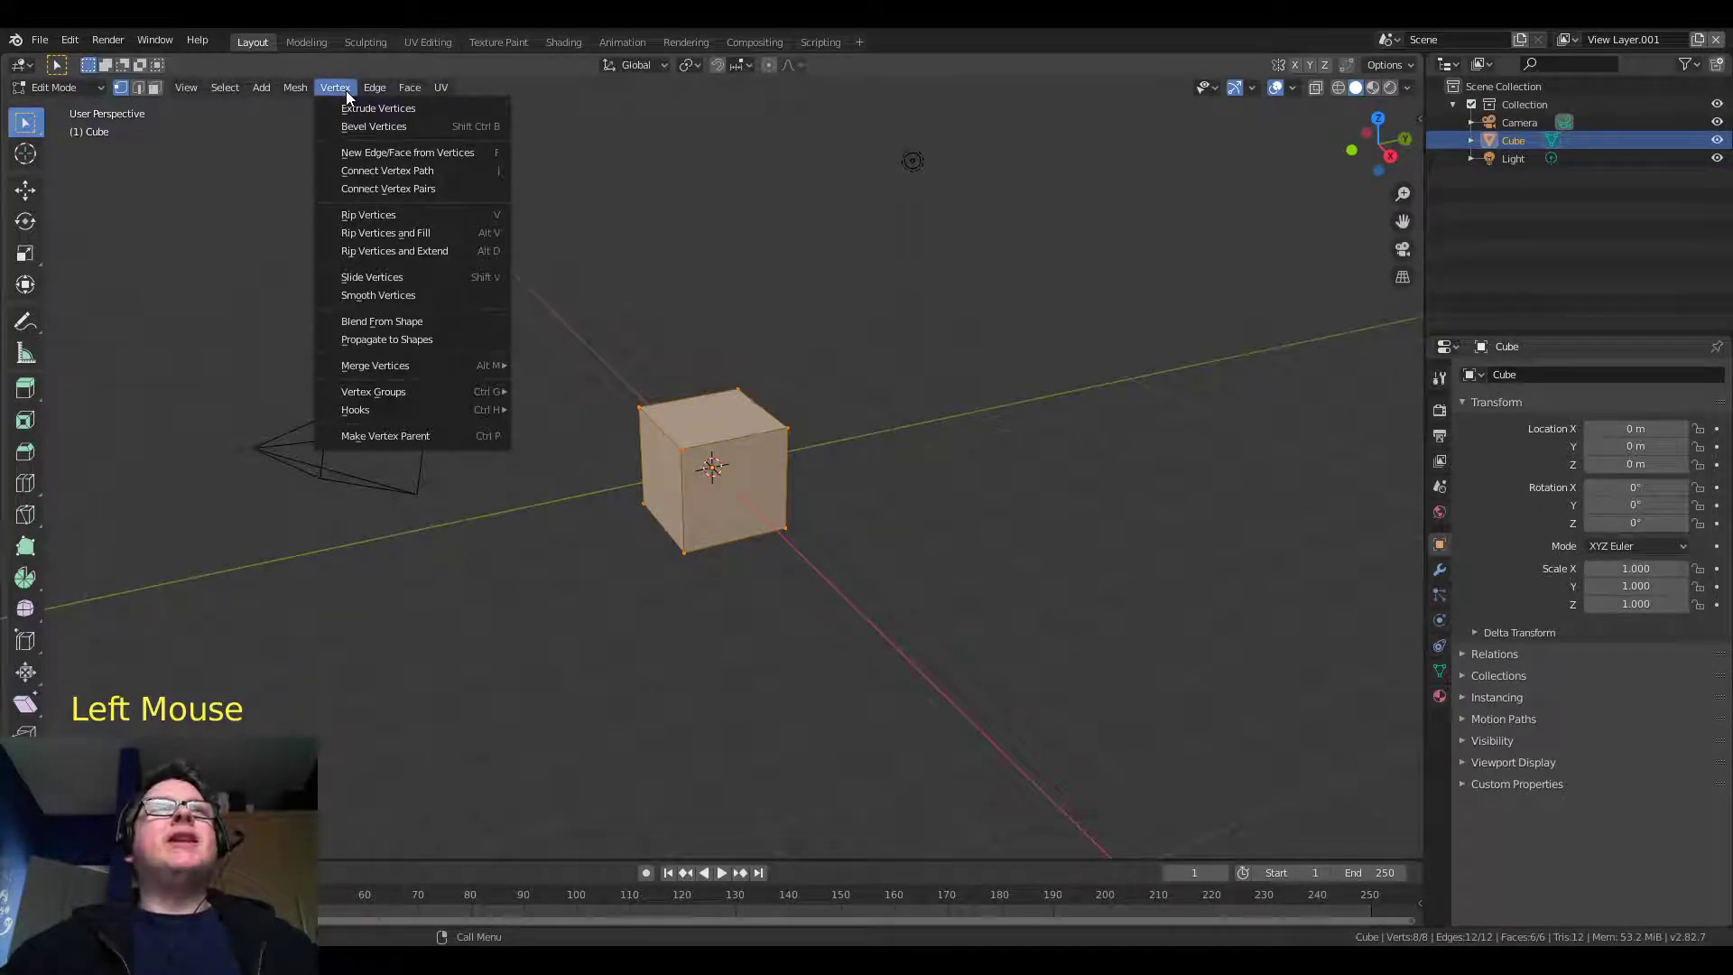
mouse_move(417, 369)
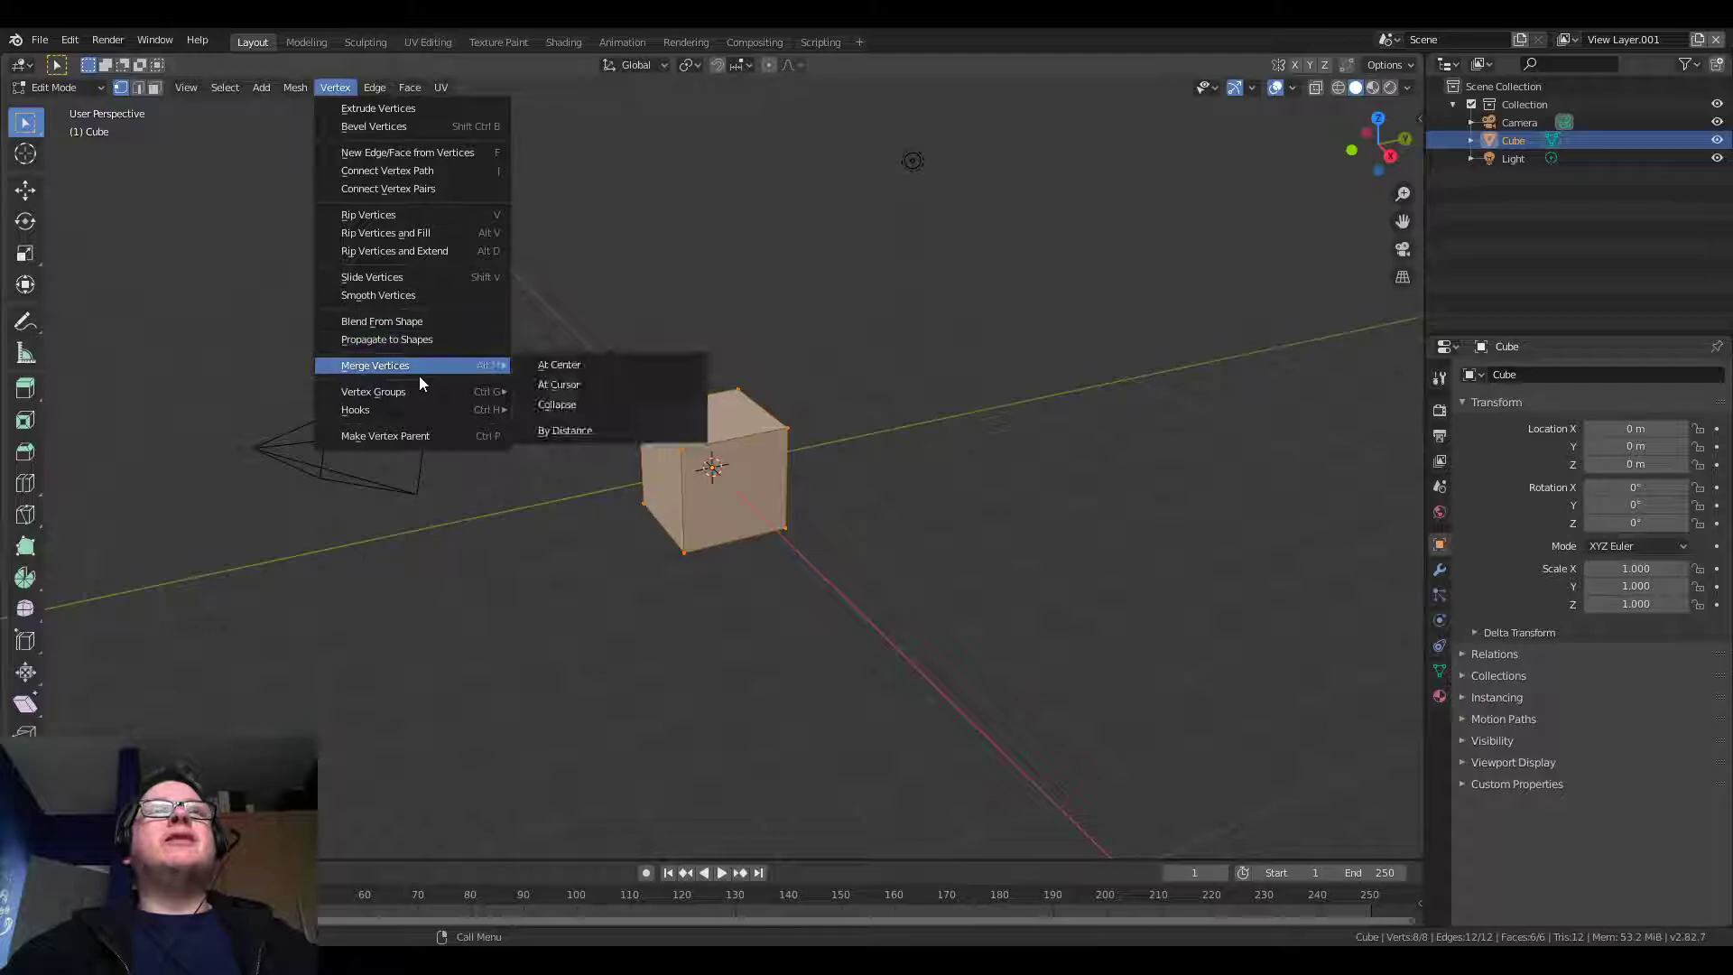
left_click(574, 368)
Extrude the single vertex at the origin upward to form the first trunk segment
scroll(691, 511, "up", 2)
scroll(691, 511, "up", 5)
scroll(704, 510, "down", 3)
scroll(705, 510, "down", 2)
scroll(705, 506, "up", 2)
middle_click_drag(829, 452, 790, 408)
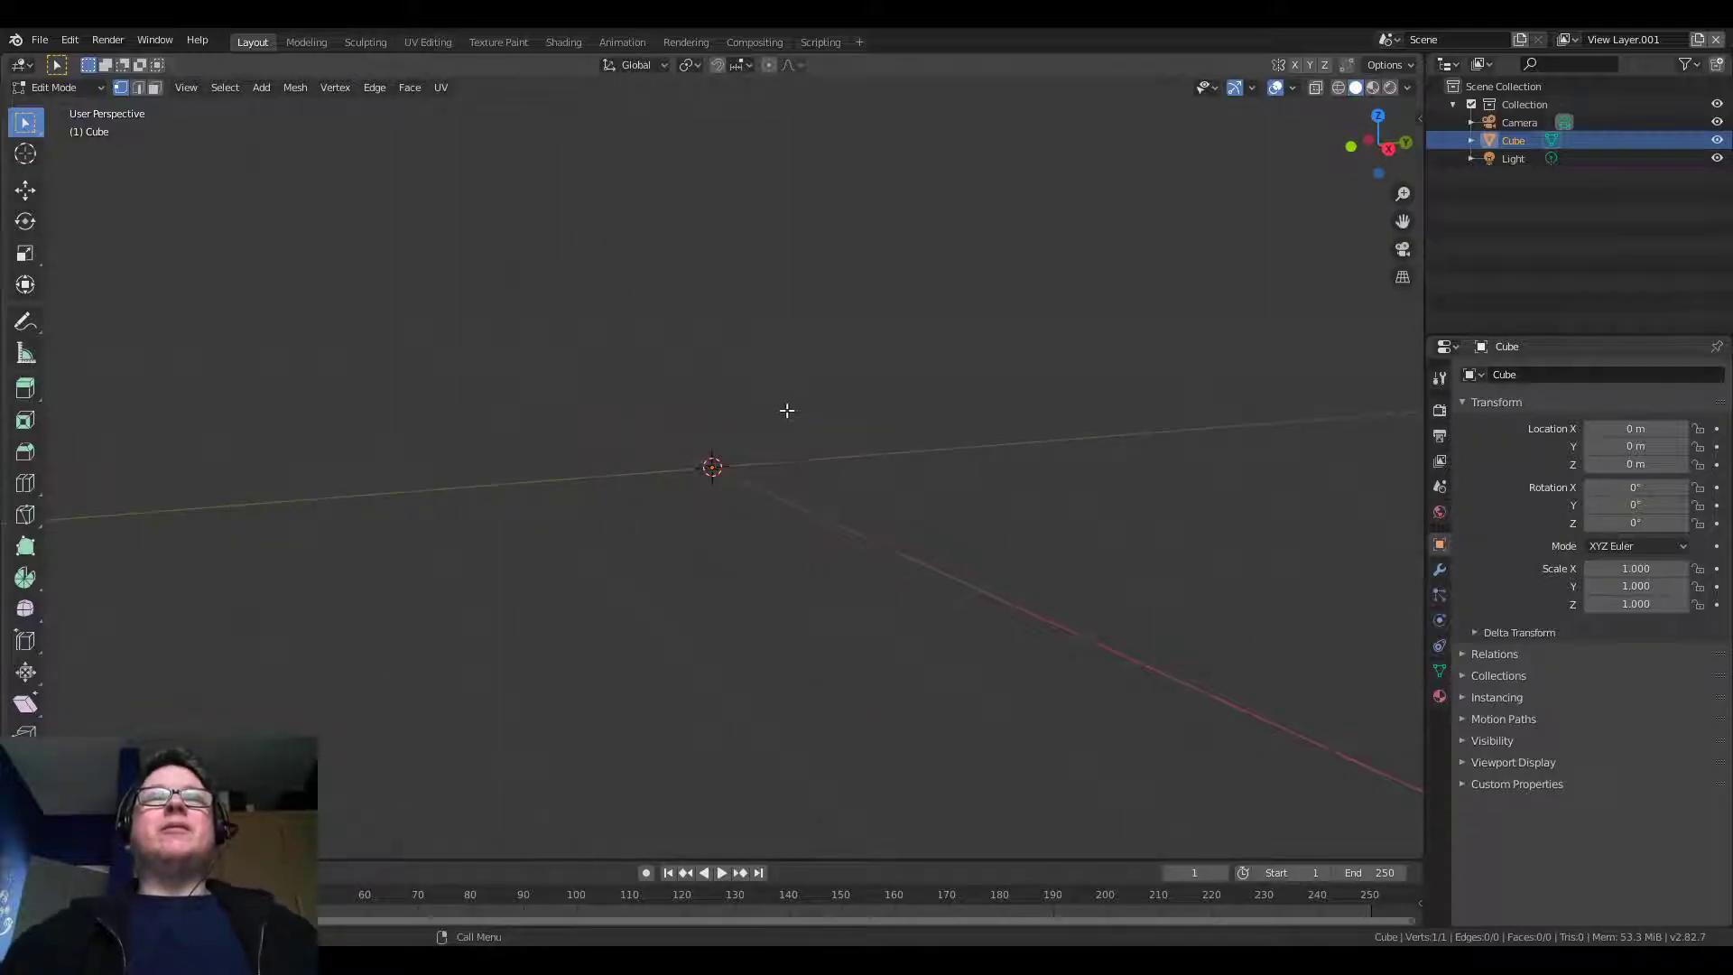
right_click(721, 337, "ctrl")
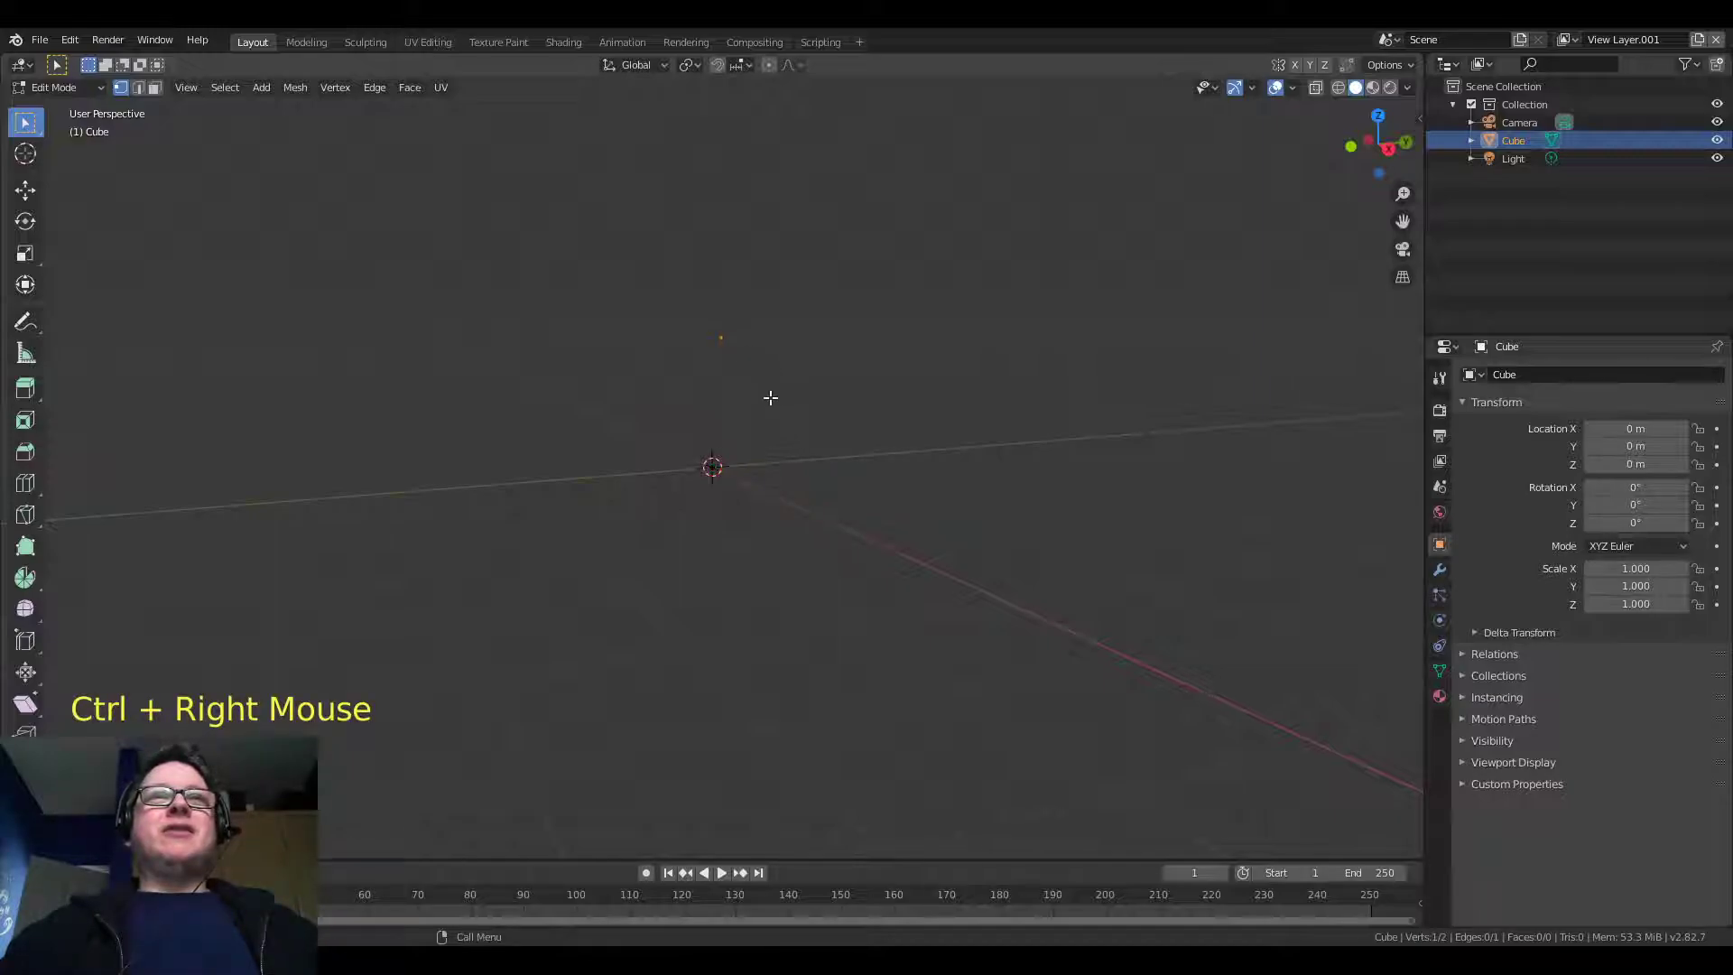
Select the trunk's top vertex and extrude it almost straight up as the central branch
mouse_move(731, 457)
middle_mouse_down()
mouse_move(755, 487)
mouse_move(770, 445)
mouse_move(719, 466)
middle_mouse_up()
scroll(758, 454, "up", 3)
left_click(720, 466)
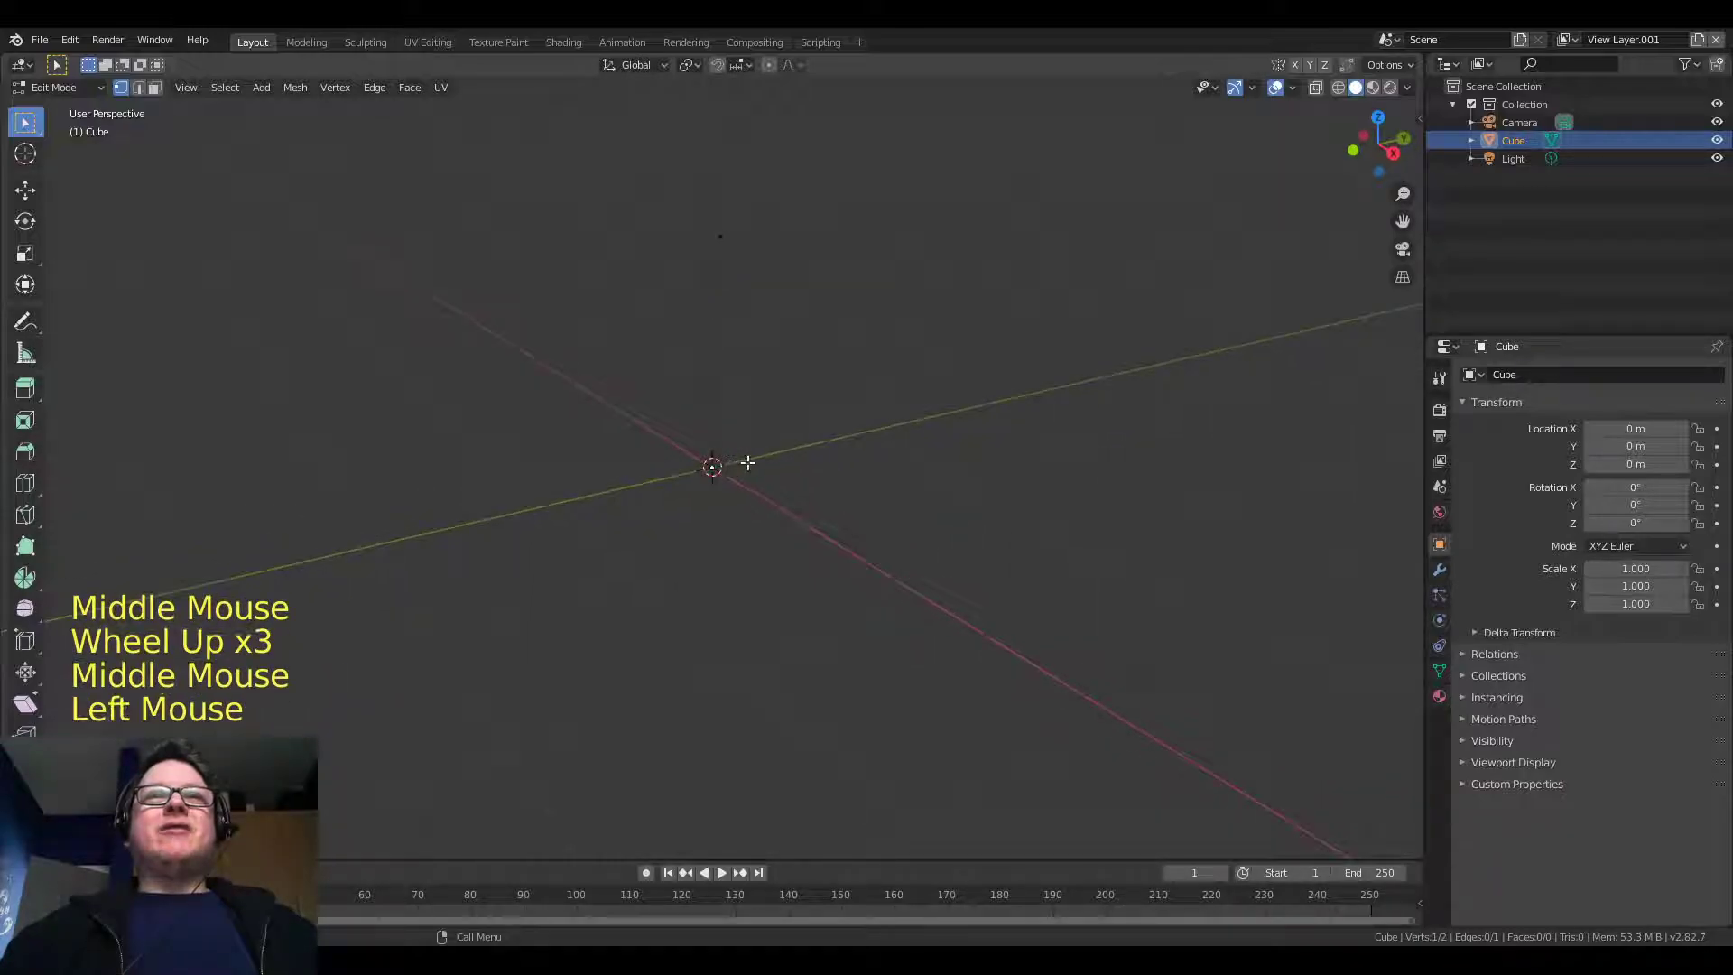
left_click(733, 240)
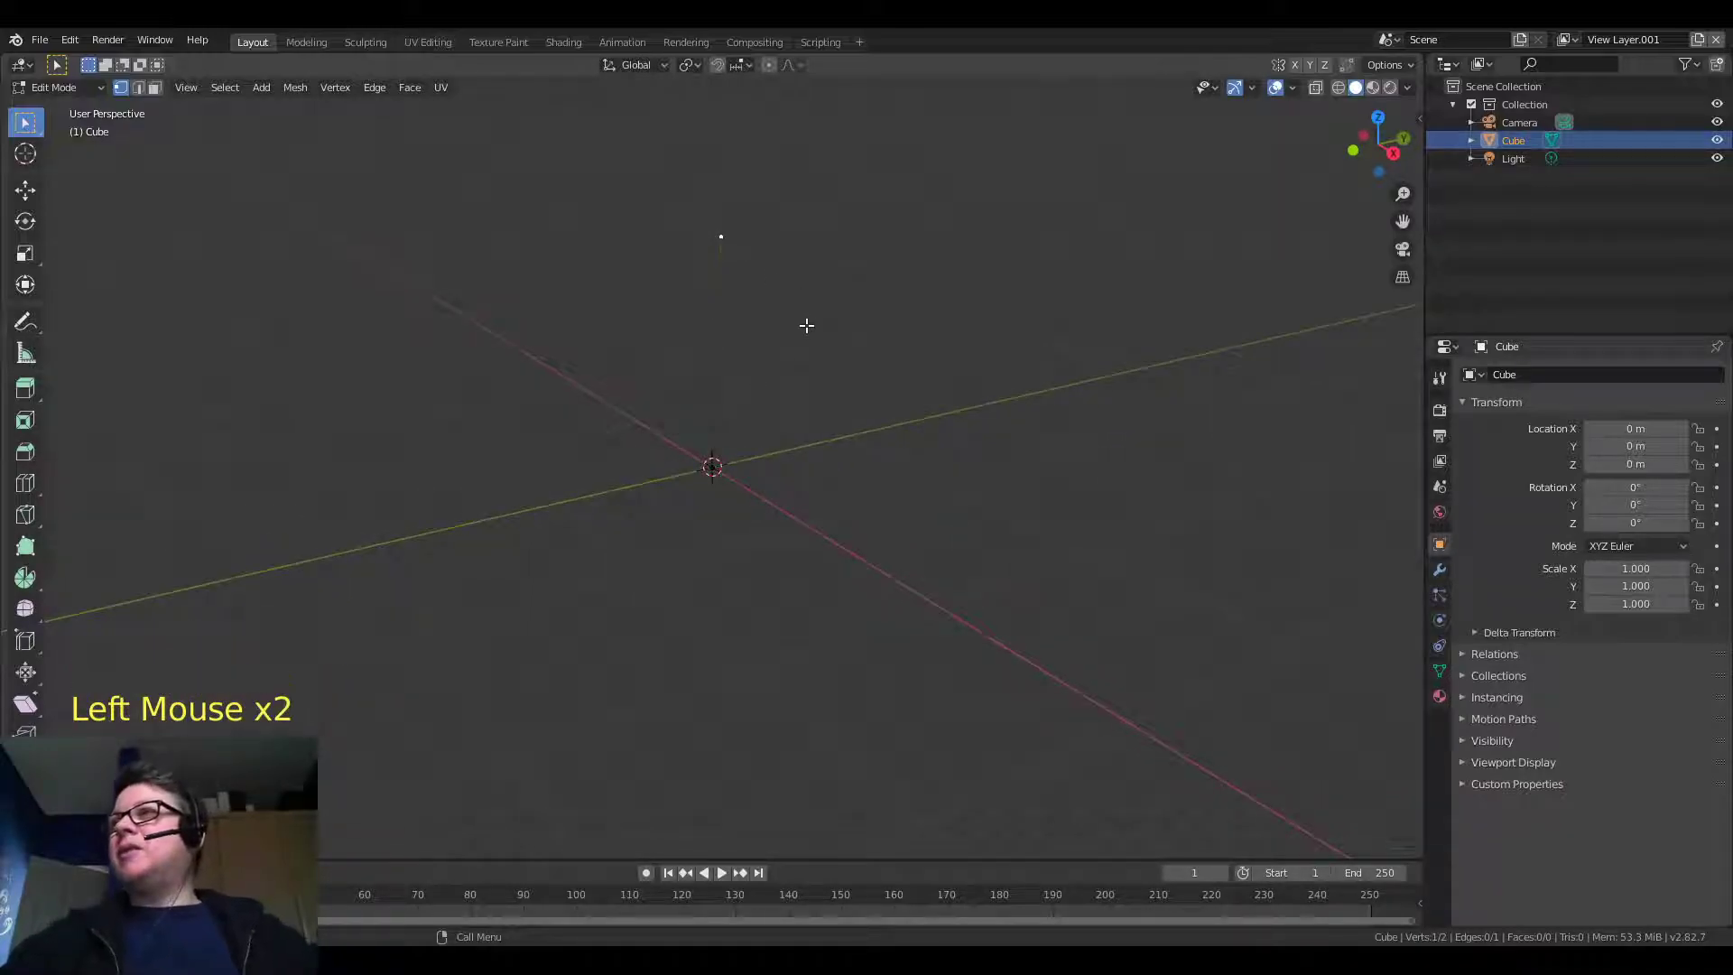
middle_click_drag(782, 333, 778, 454)
scroll(762, 341, "up", 1)
scroll(762, 341, "down", 3)
scroll(762, 479, "up", 2)
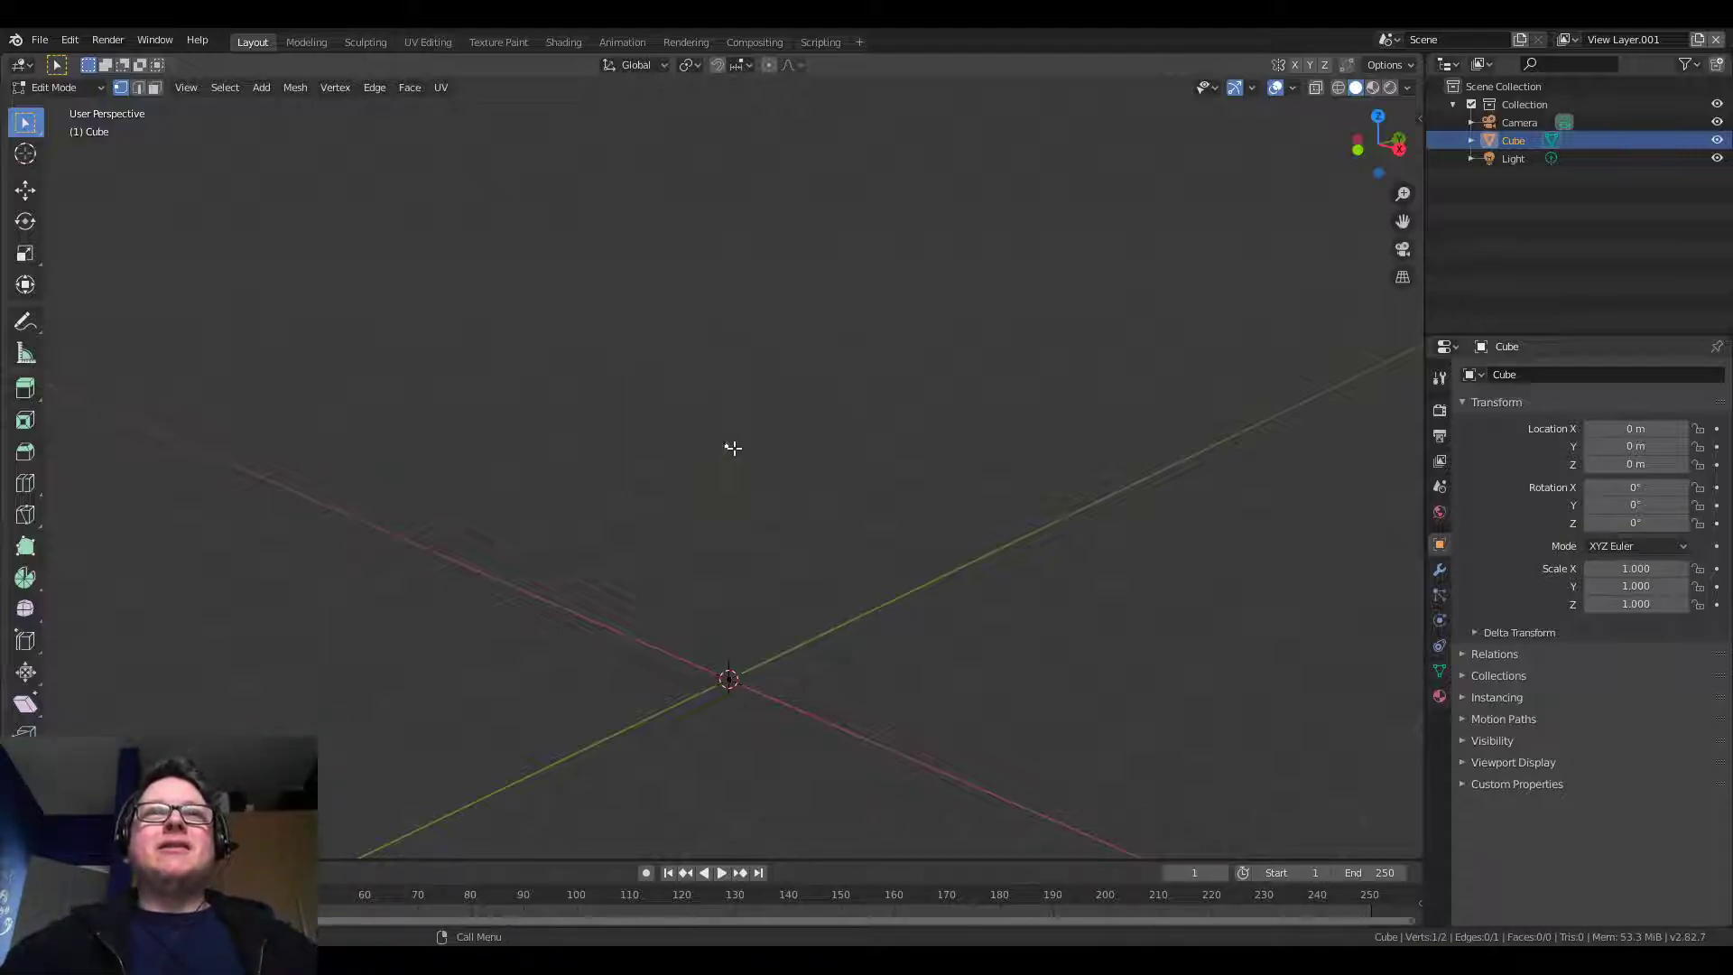
right_click(742, 286, "ctrl")
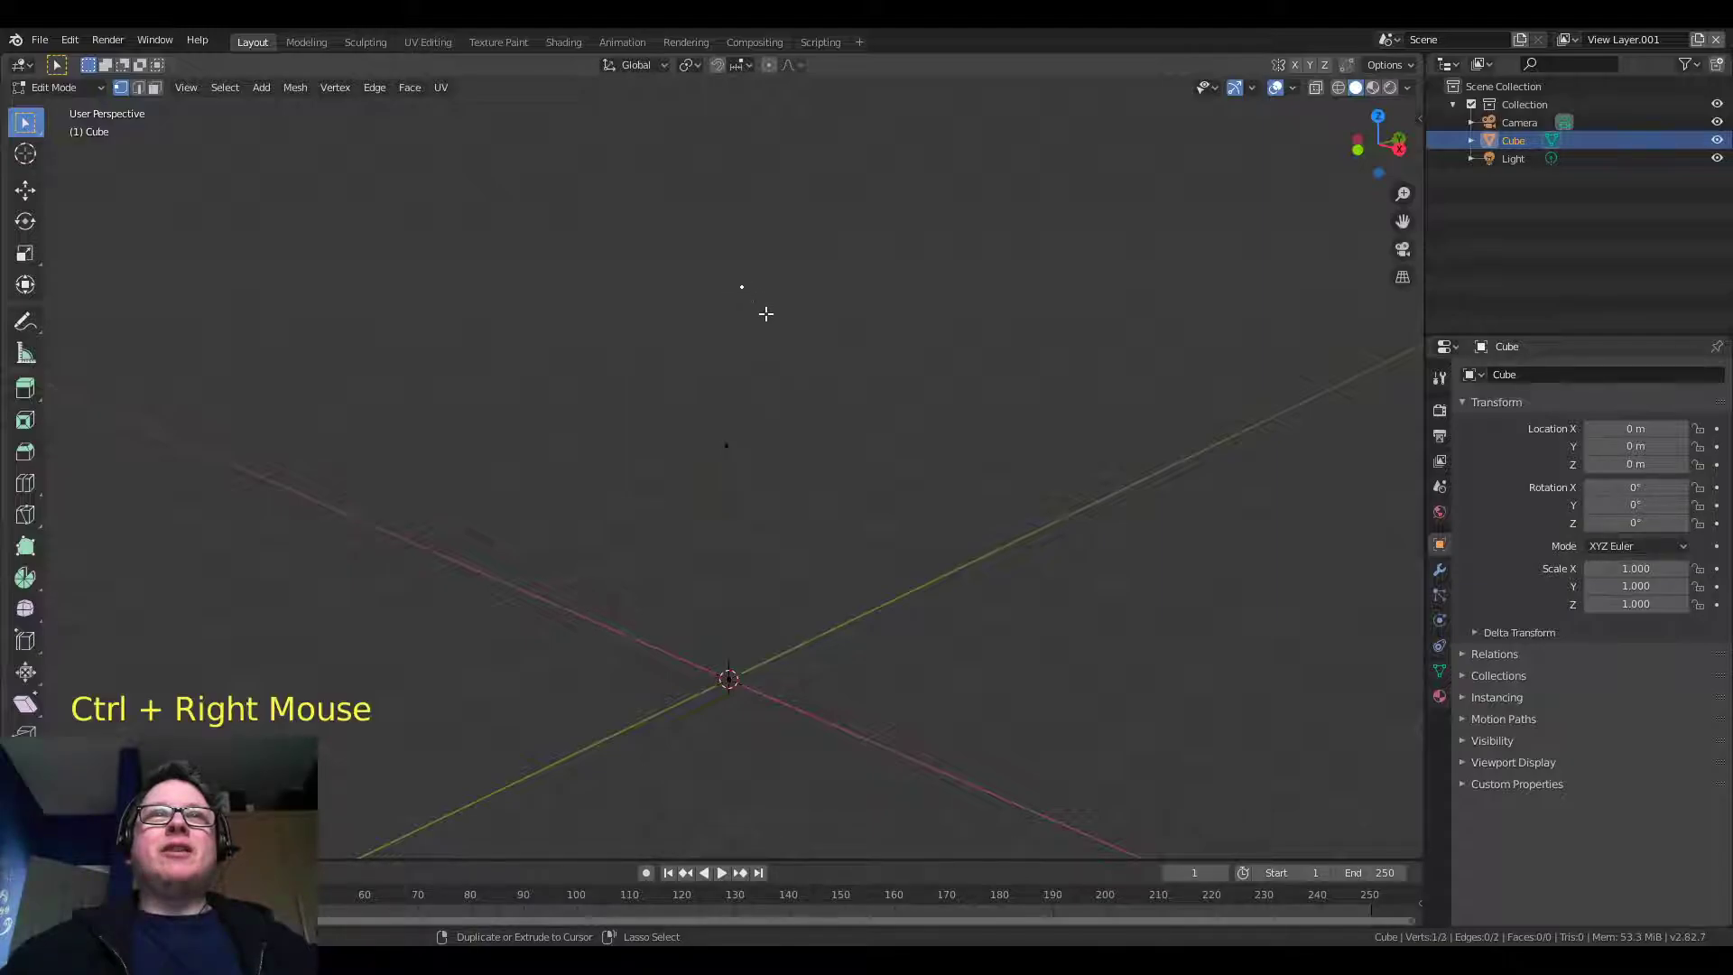
Extrude two side branches from the trunk's fork vertex, one to each side of the central branch, and box-select the branches
left_click(725, 446)
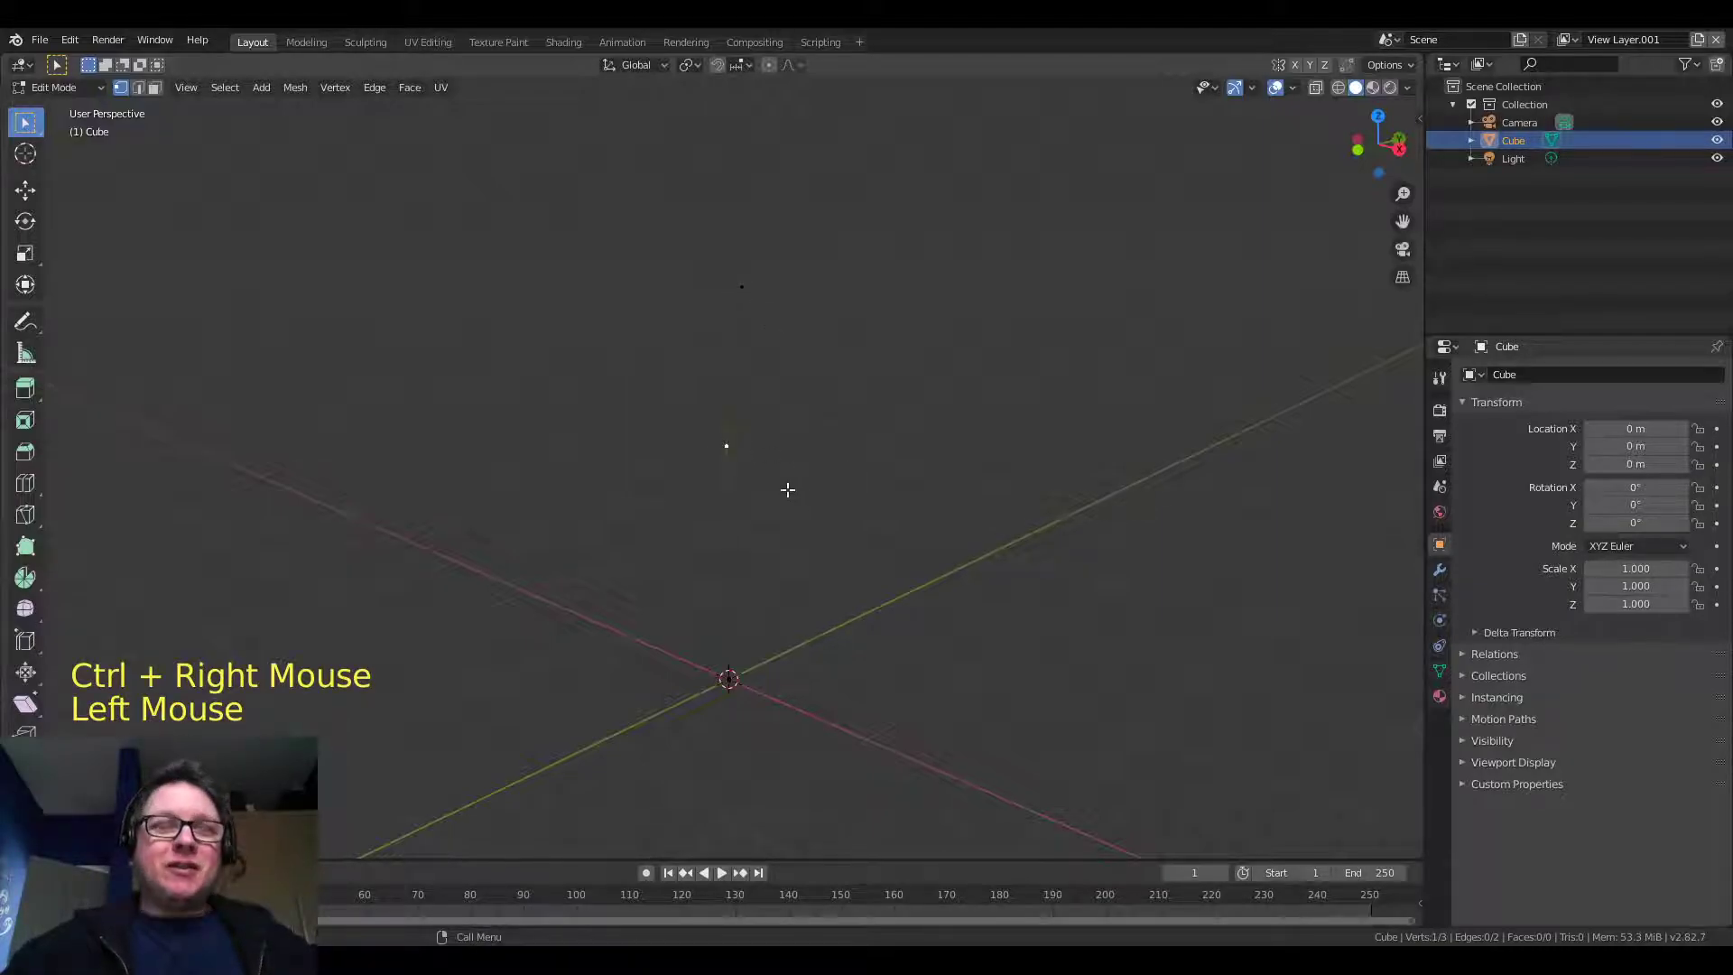
middle_click_drag(821, 491, 902, 487)
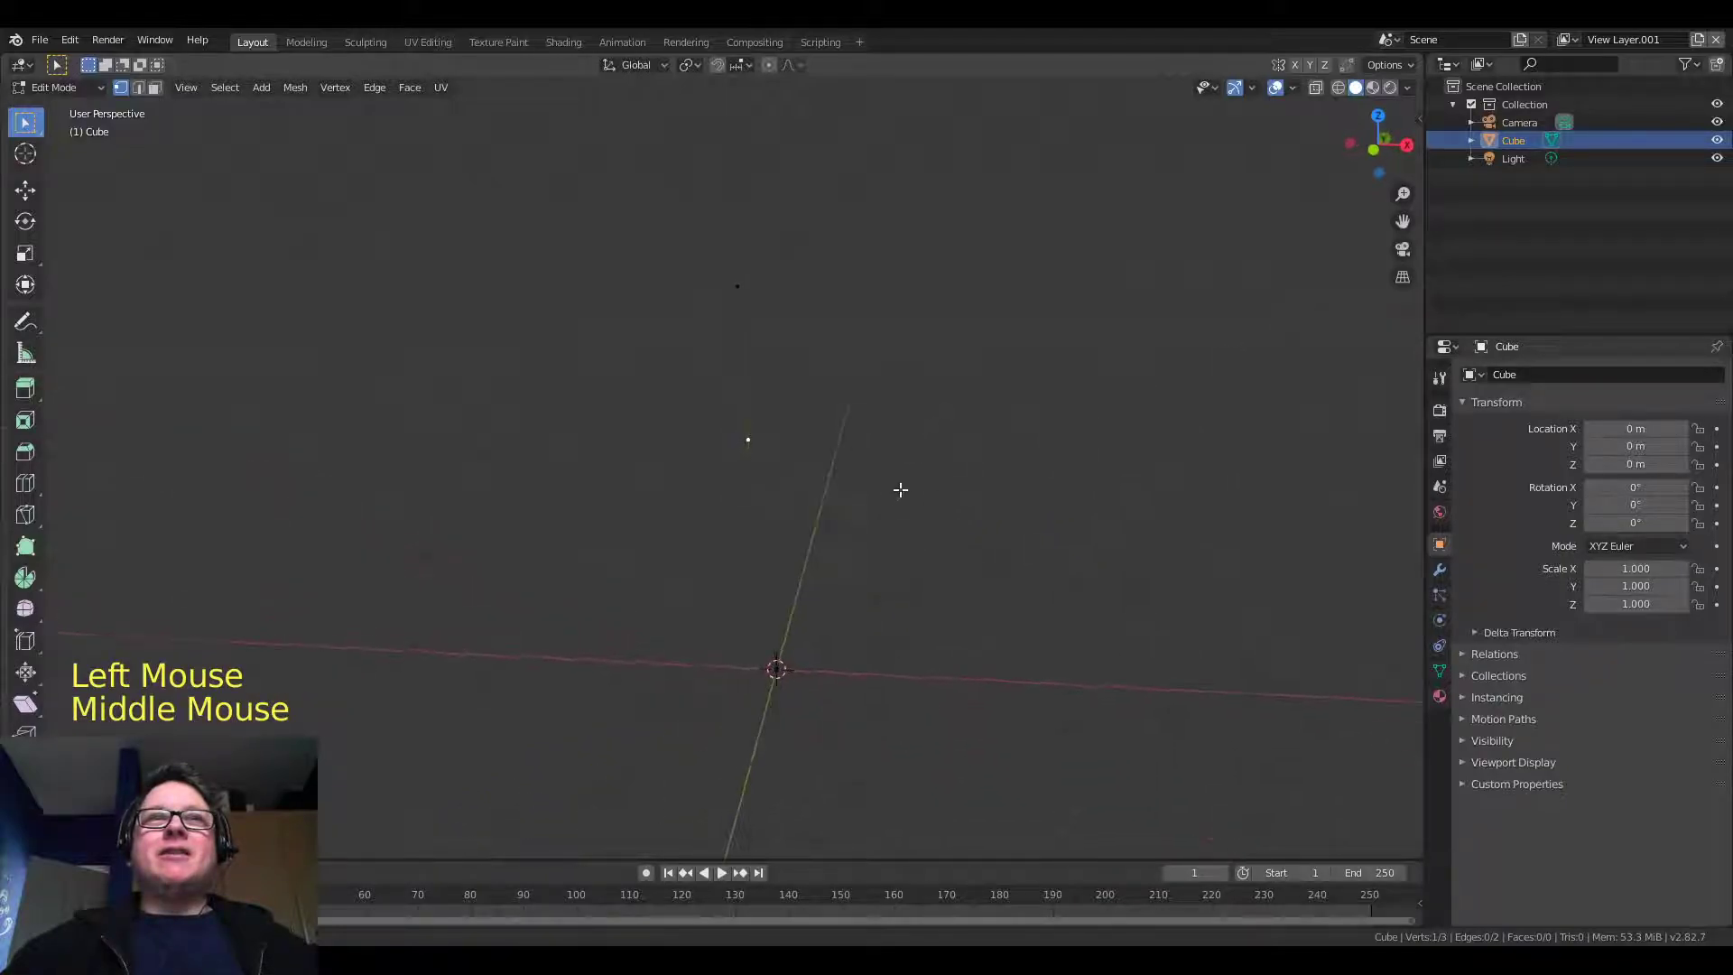
right_click(859, 352, "ctrl")
middle_click_drag(867, 421, 735, 443)
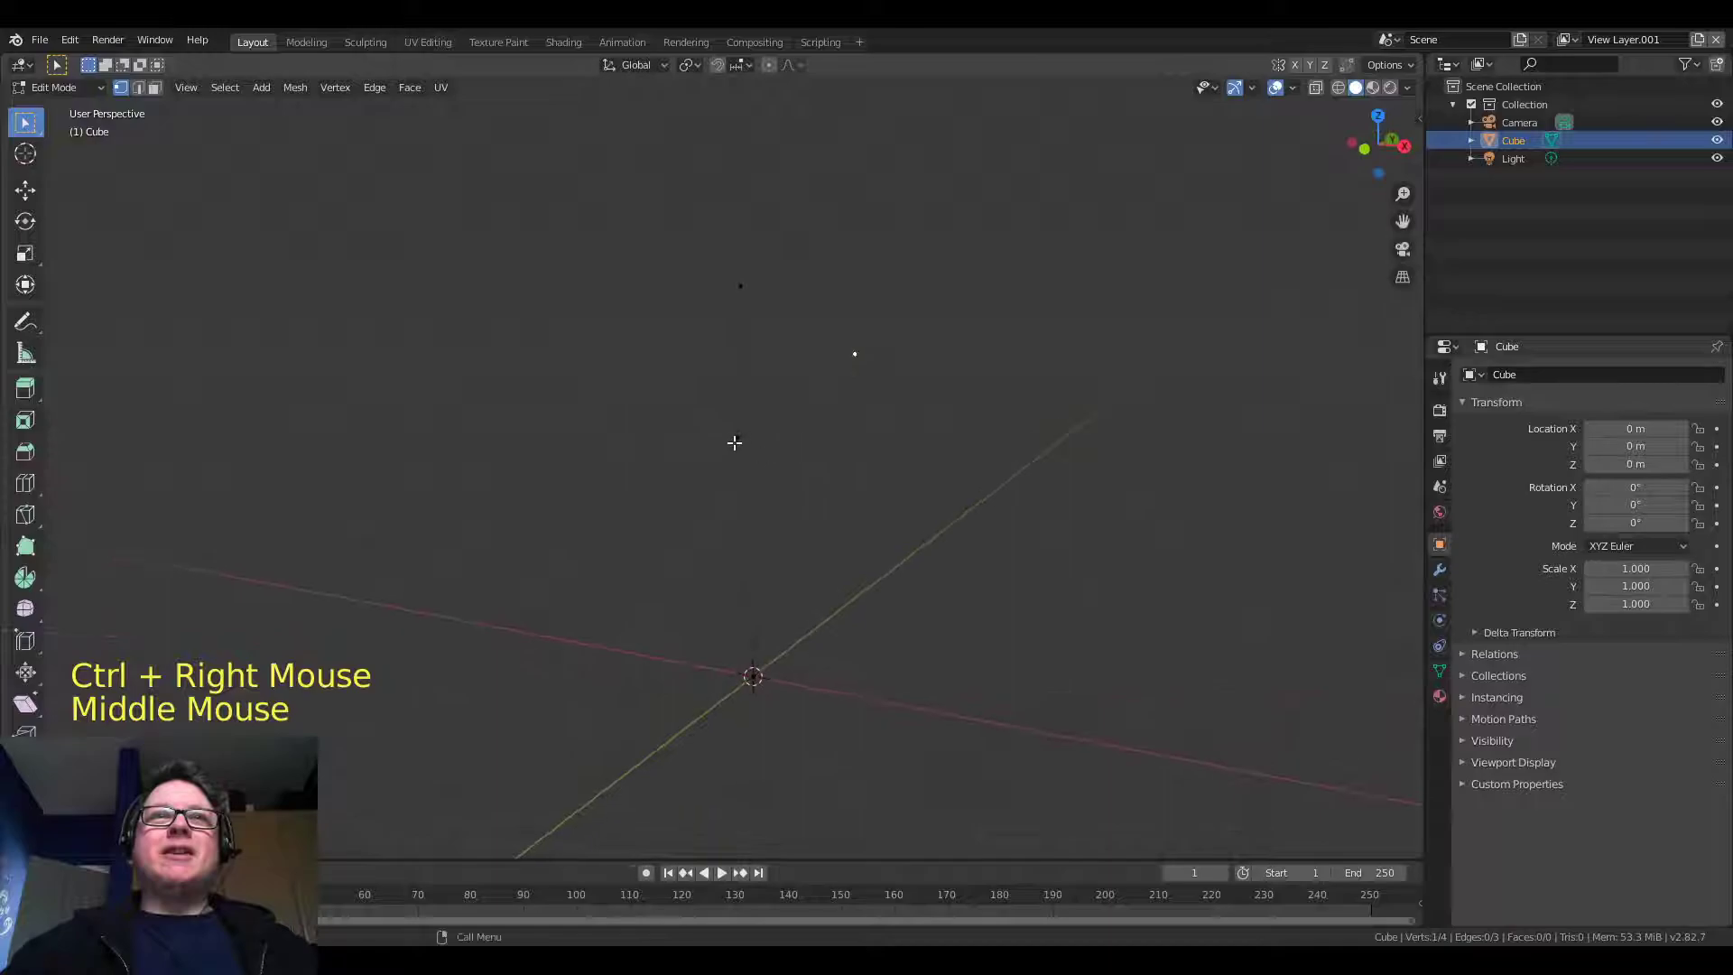
left_click(735, 443)
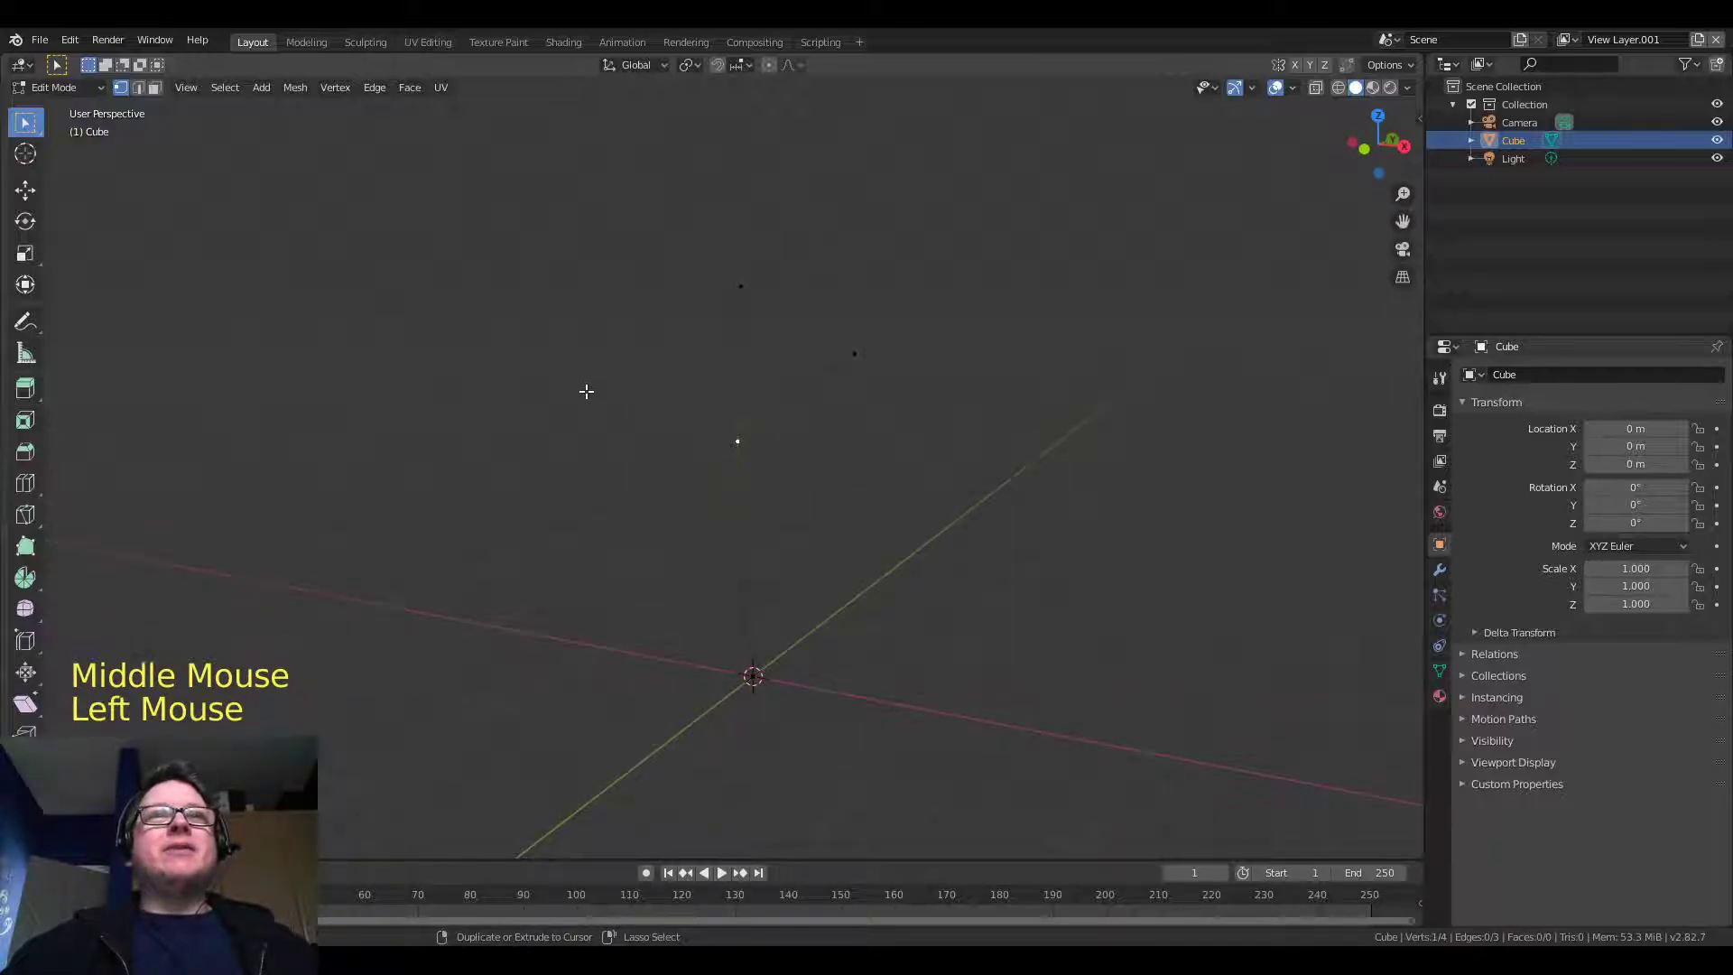
right_click(586, 393, "ctrl")
middle_click_drag(720, 476, 739, 501)
left_click_drag(513, 197, 1000, 559)
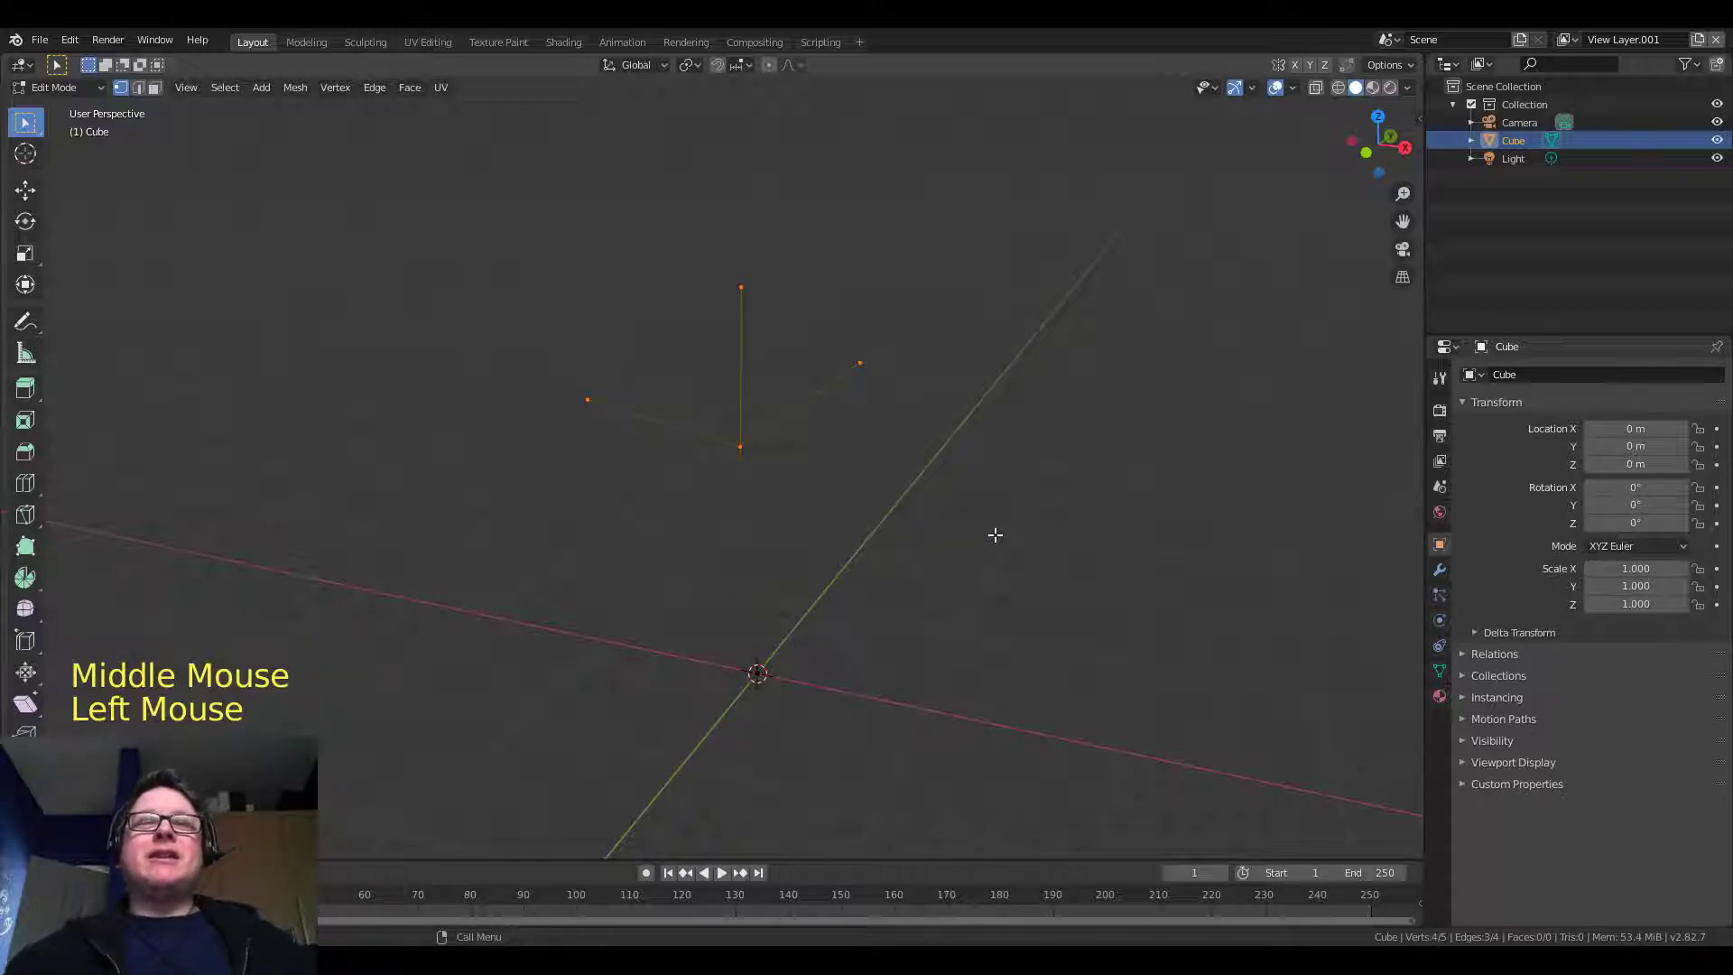
mouse_move(708, 495)
middle_mouse_down()
mouse_move(982, 489)
mouse_move(844, 506)
mouse_move(720, 499)
mouse_move(708, 476)
mouse_move(716, 493)
middle_mouse_up()
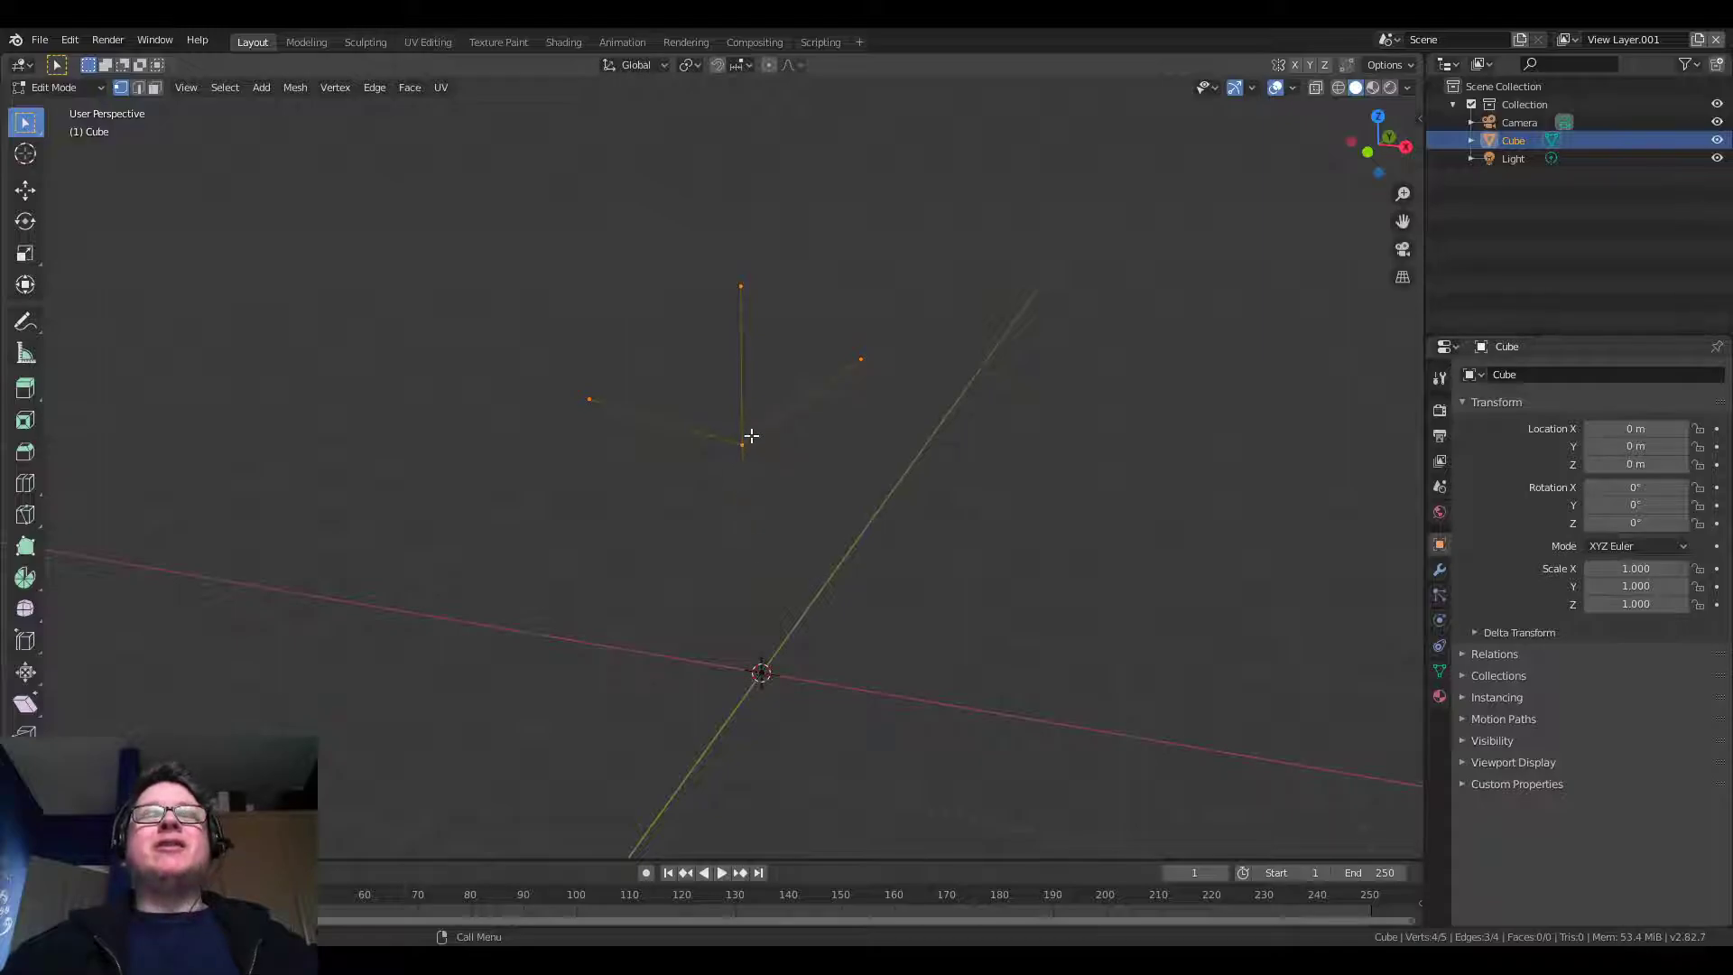
Extrude three short twigs in different directions from the end vertex of the right-hand branch
left_click(875, 353)
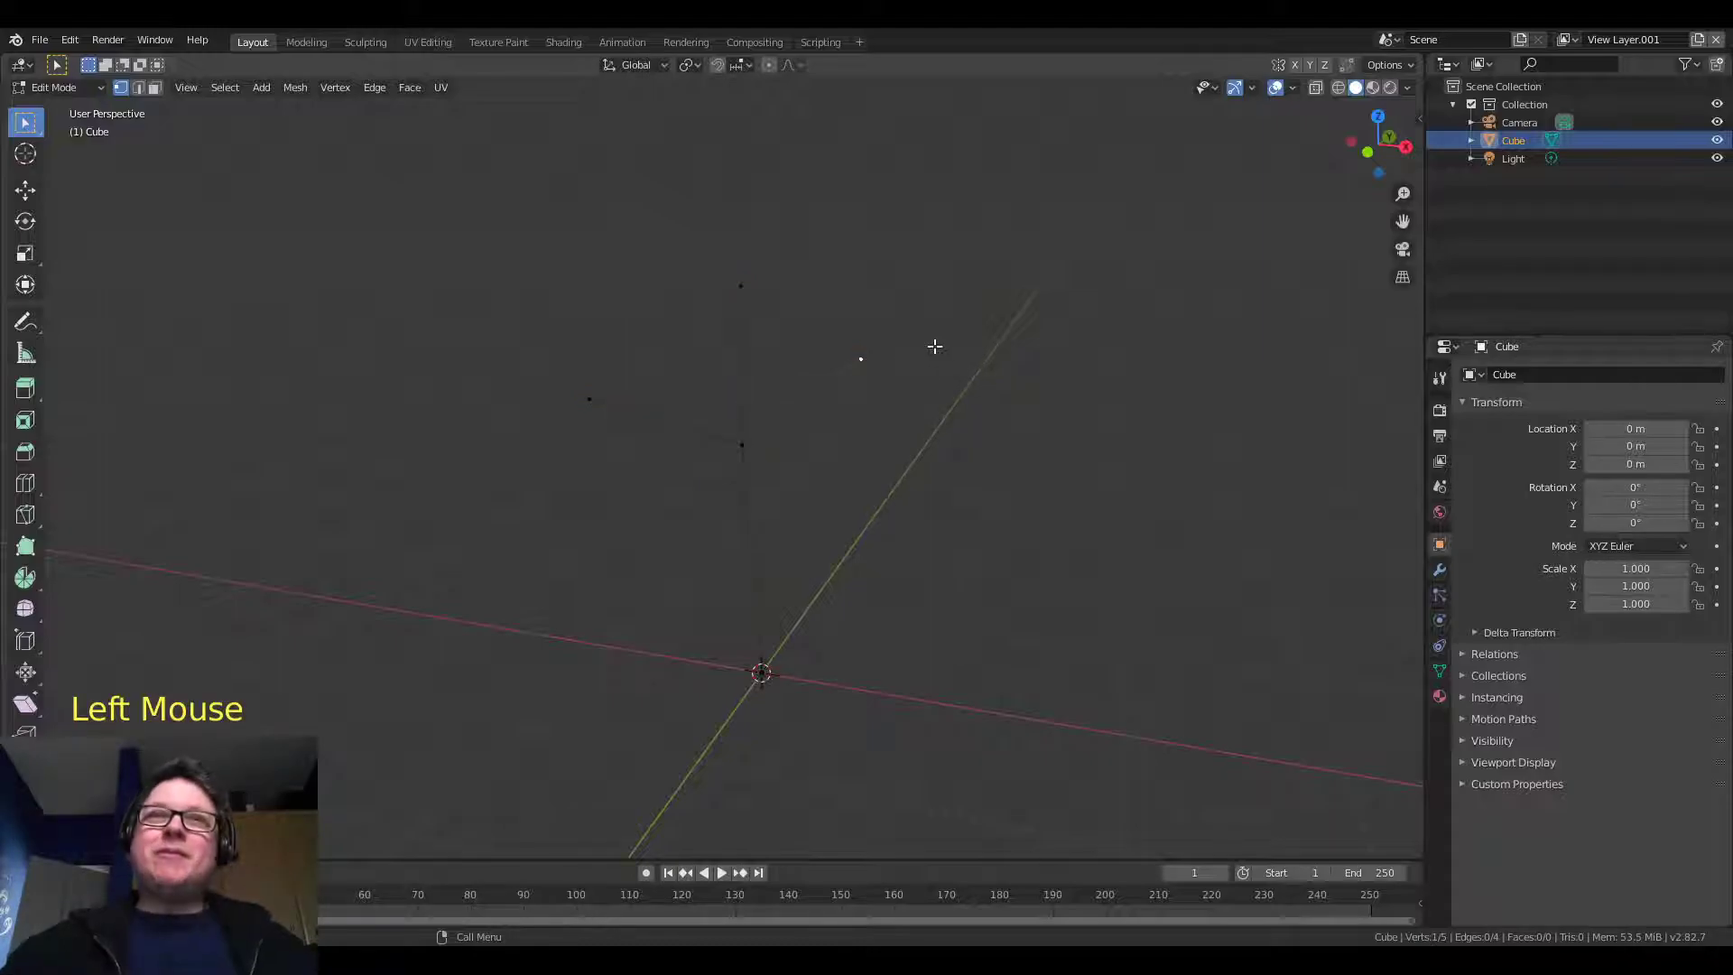
middle_click_drag(929, 340, 942, 442)
right_click(904, 316, "ctrl")
left_click(862, 343)
middle_click_drag(862, 344, 530, 360)
right_click(876, 332, "ctrl")
left_click(836, 329)
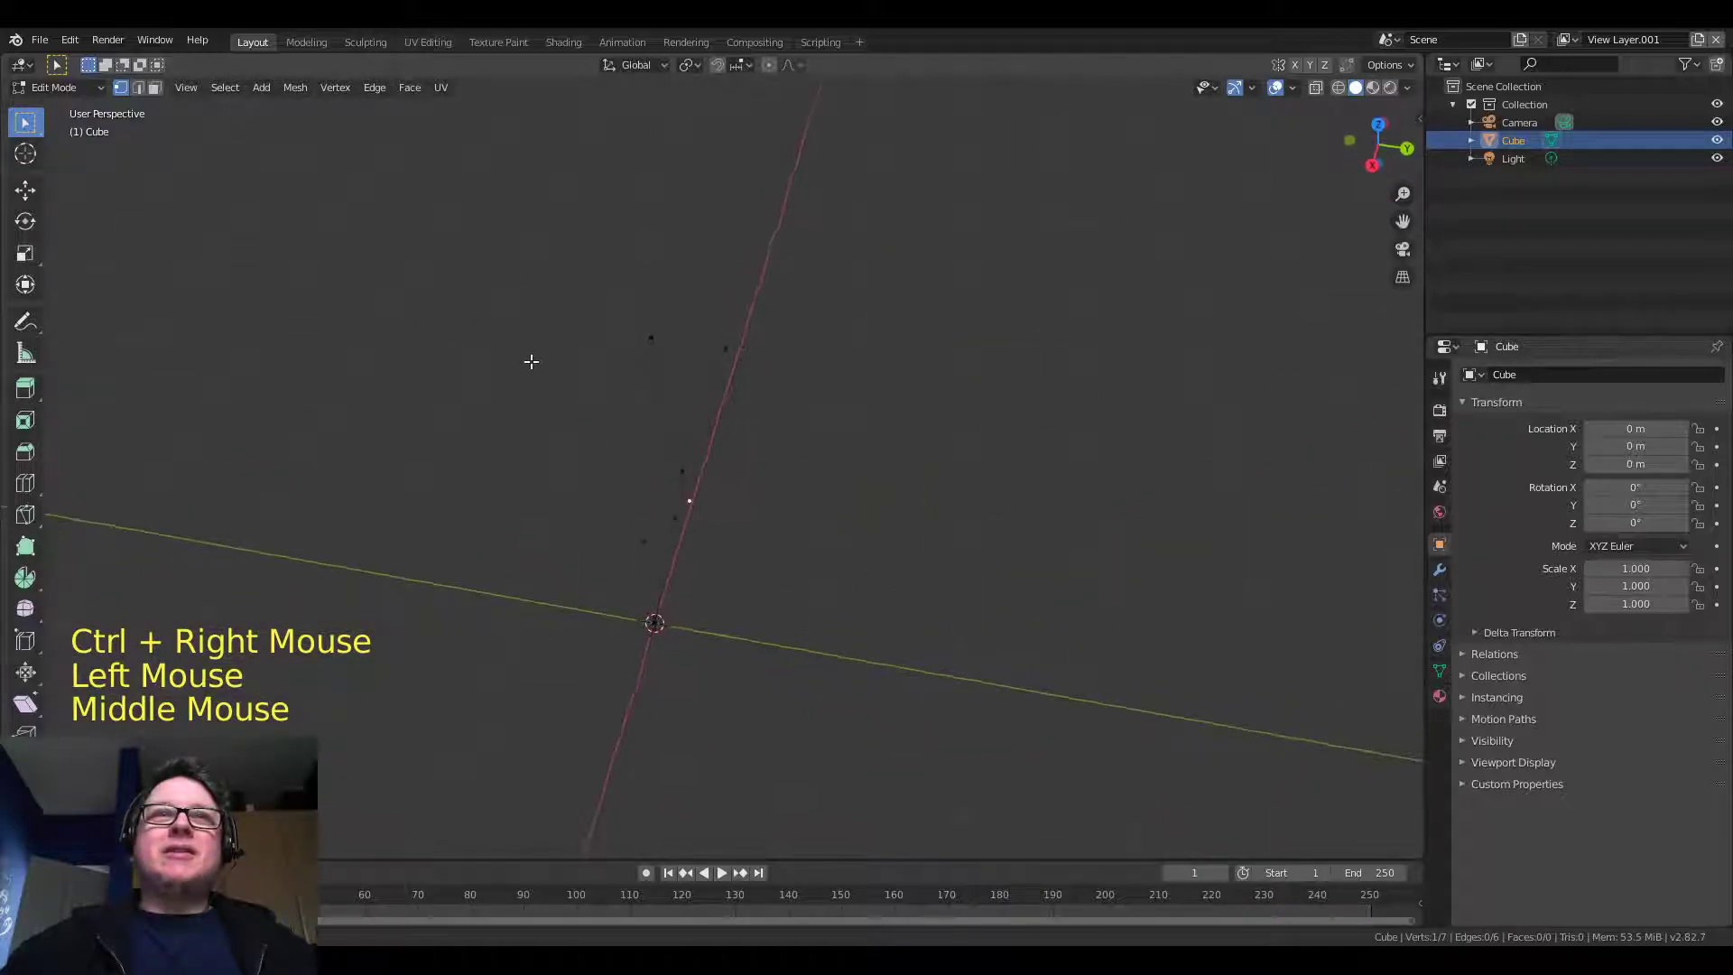
right_click(740, 506, "ctrl")
Extrude three short twigs from the tip of the central branch: one upward and one to each side
middle_click_drag(740, 506, 797, 371)
left_click(745, 312)
middle_click_drag(745, 312, 813, 503)
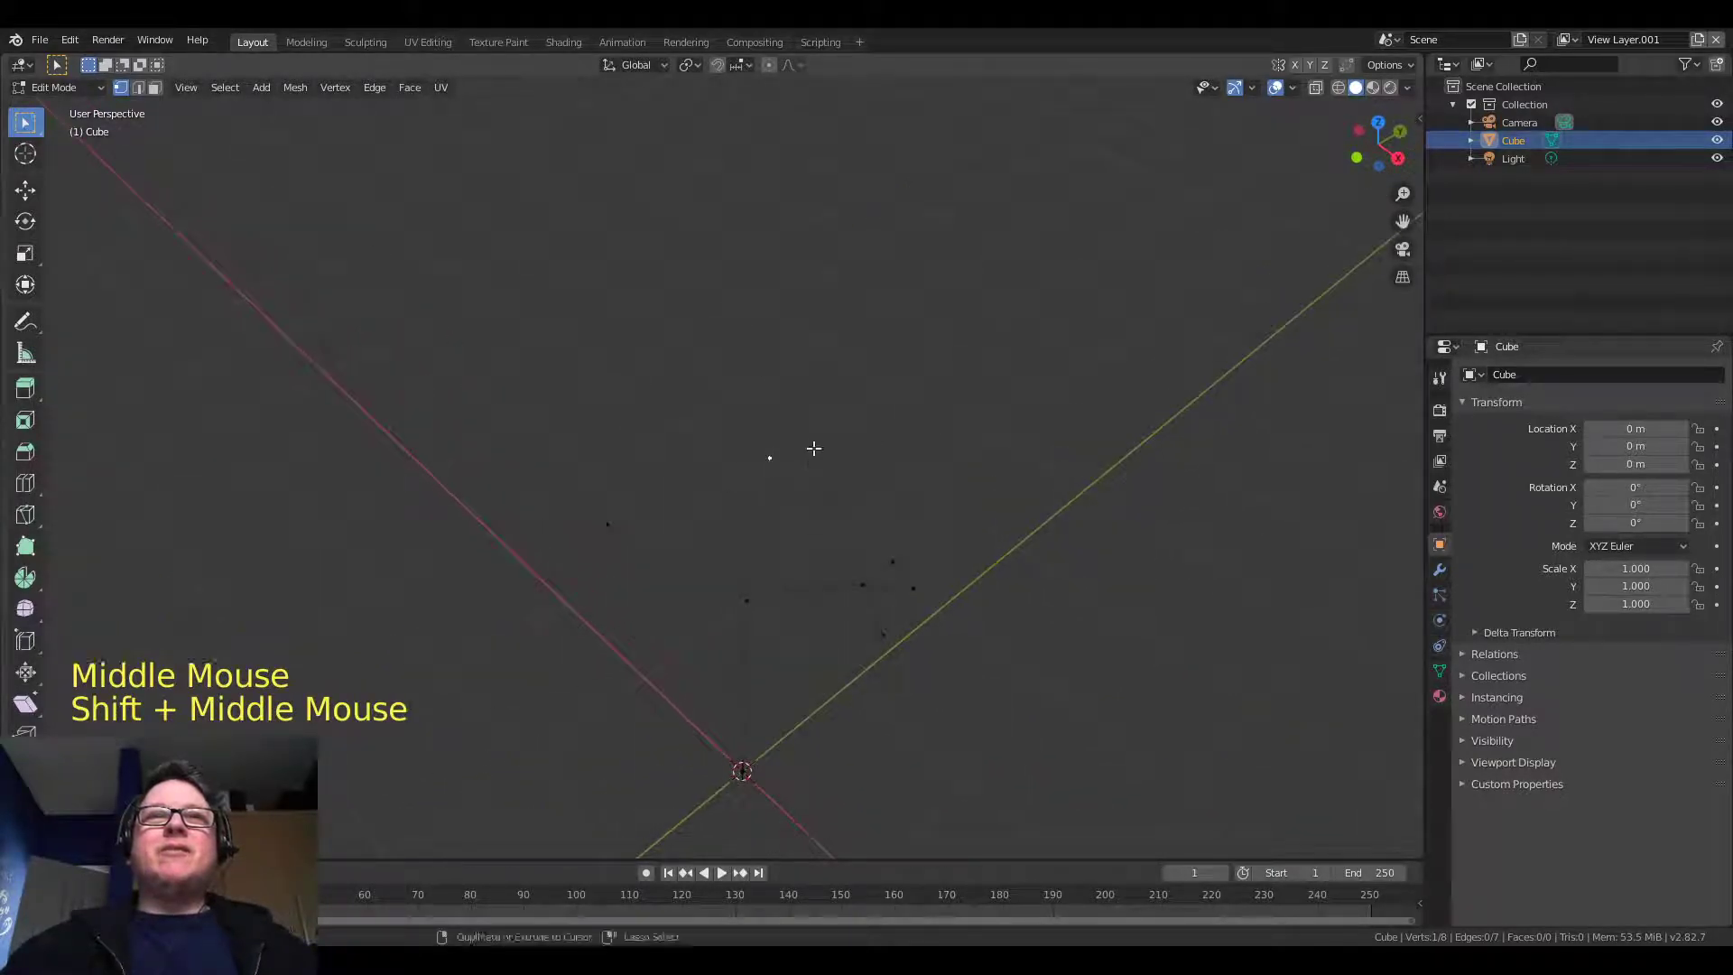
right_click(776, 397, "ctrl")
left_click(772, 459)
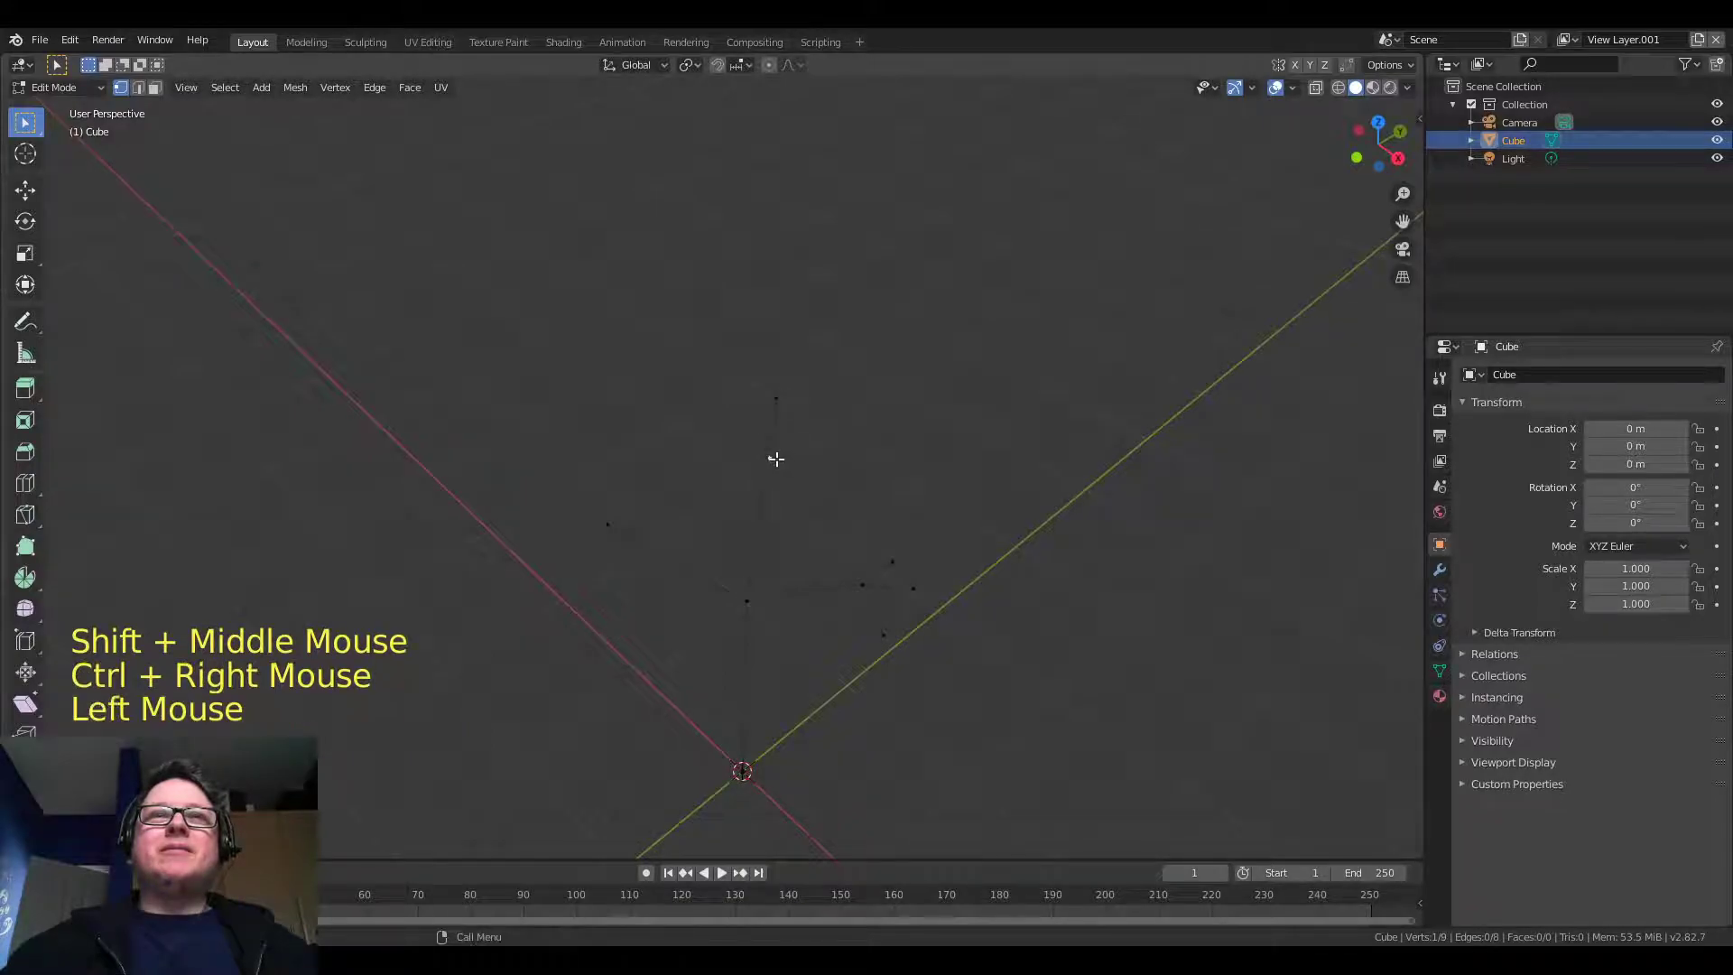
right_click(811, 446, "ctrl")
left_click(768, 454)
right_click(727, 430, "ctrl")
Extrude three short twigs in different directions from the end vertex of the left-hand branch
middle_click_drag(824, 503, 867, 458)
left_click(639, 515)
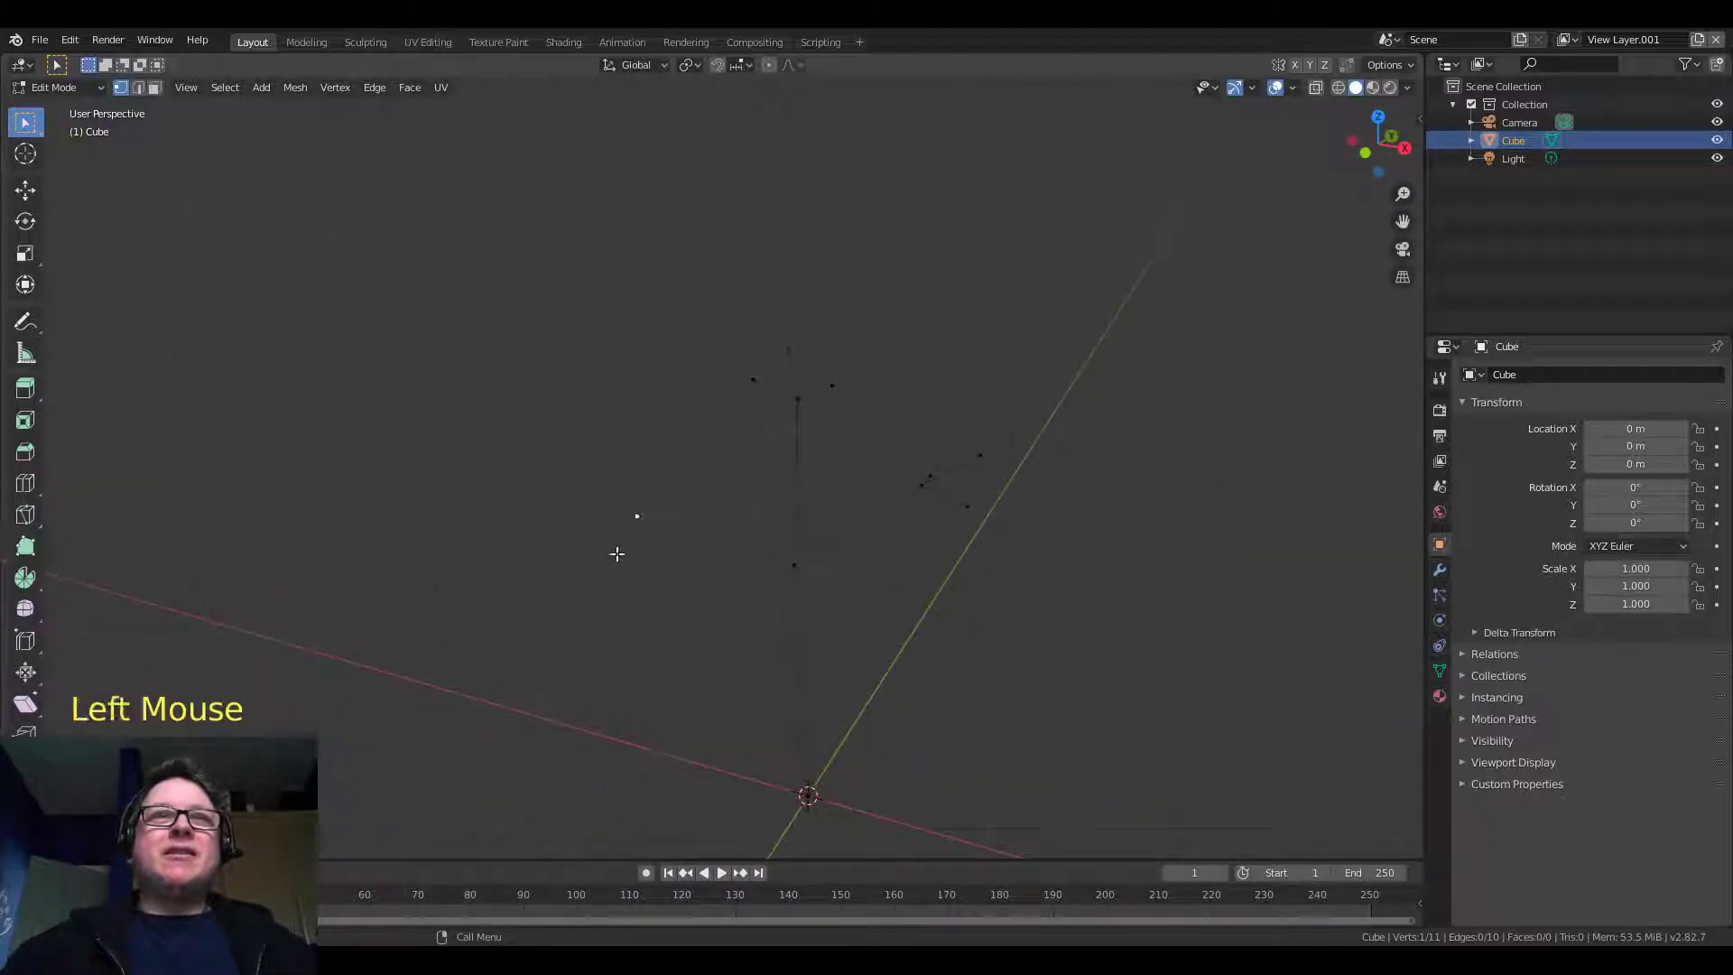
right_click(567, 504, "ctrl")
middle_click_drag(695, 552, 596, 584)
left_click(589, 490)
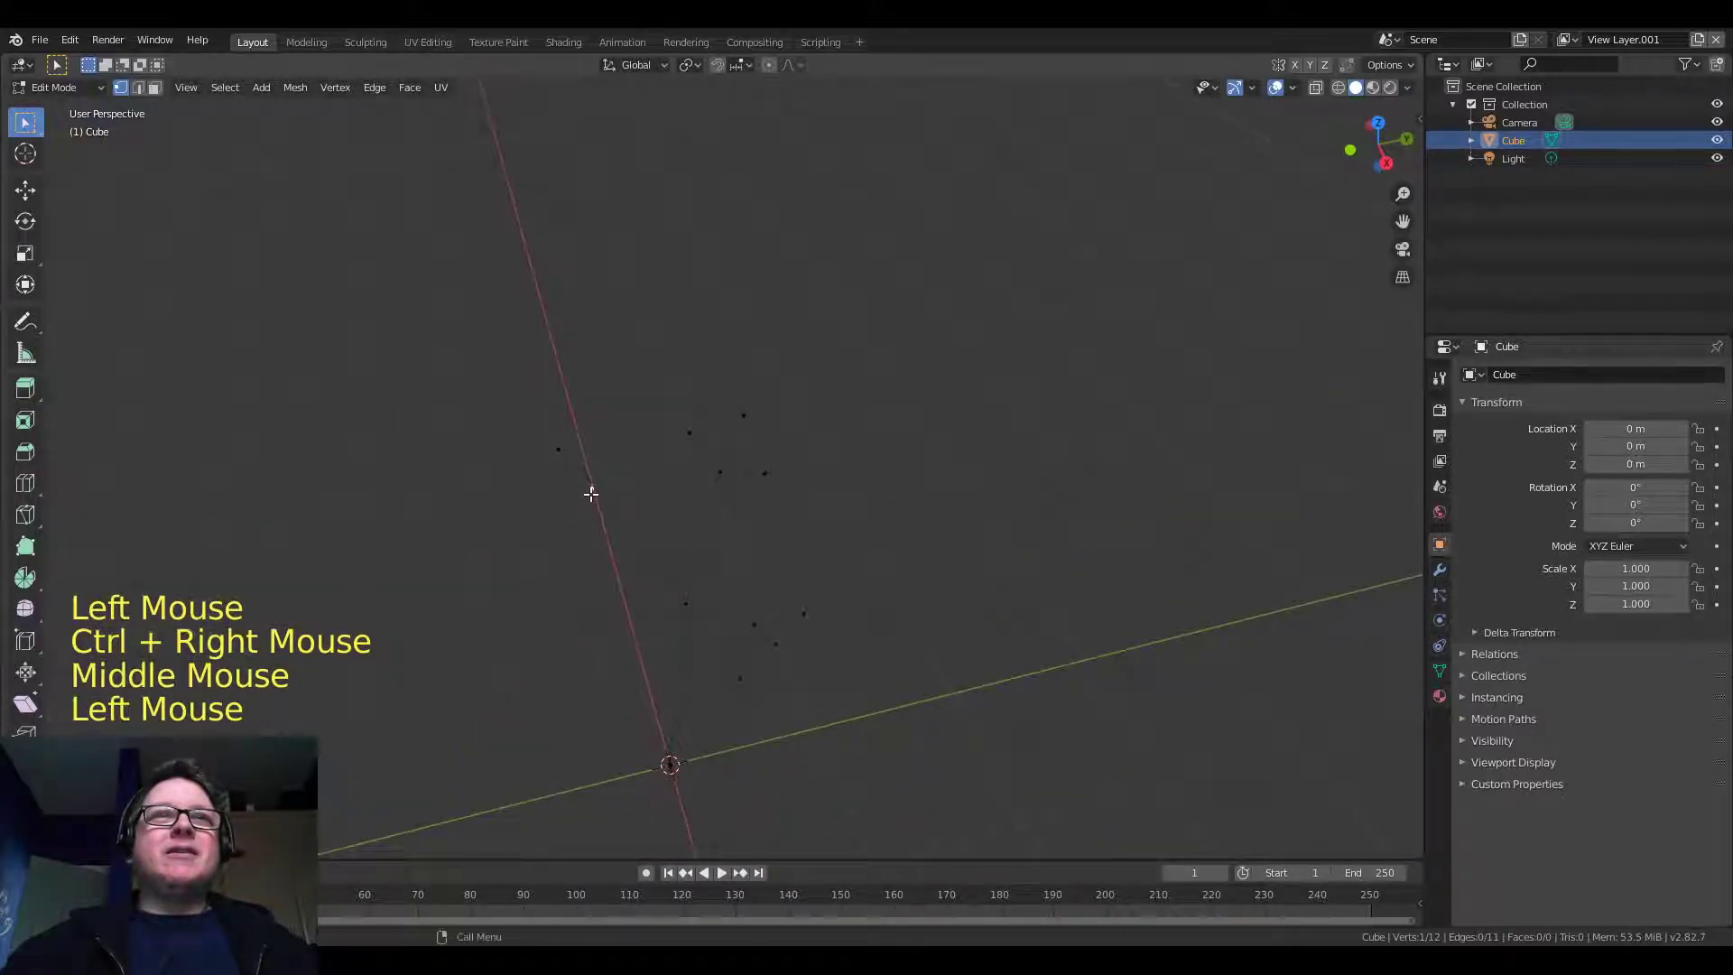
right_click(613, 447, "ctrl")
left_click(590, 488)
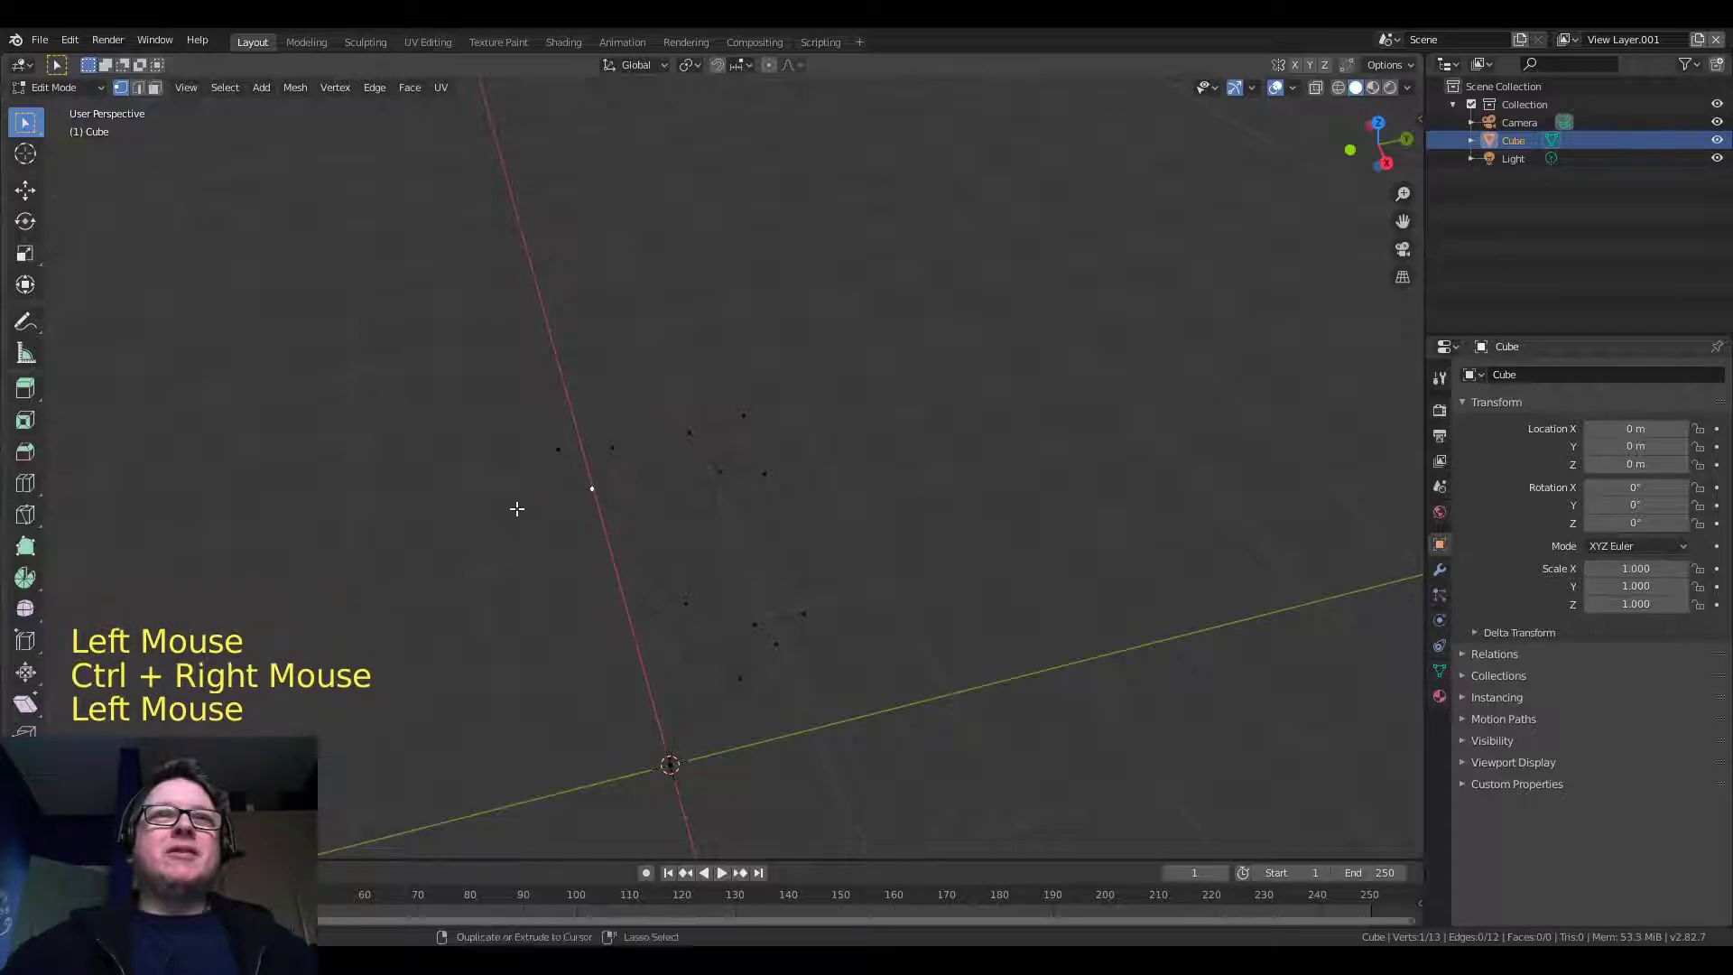
right_click(549, 495, "ctrl")
Select all vertices of the branch skeleton and add a Skin modifier to the object
middle_click_drag(670, 552, 876, 525)
scroll(843, 488, "down", 2)
scroll(852, 491, "up", 2)
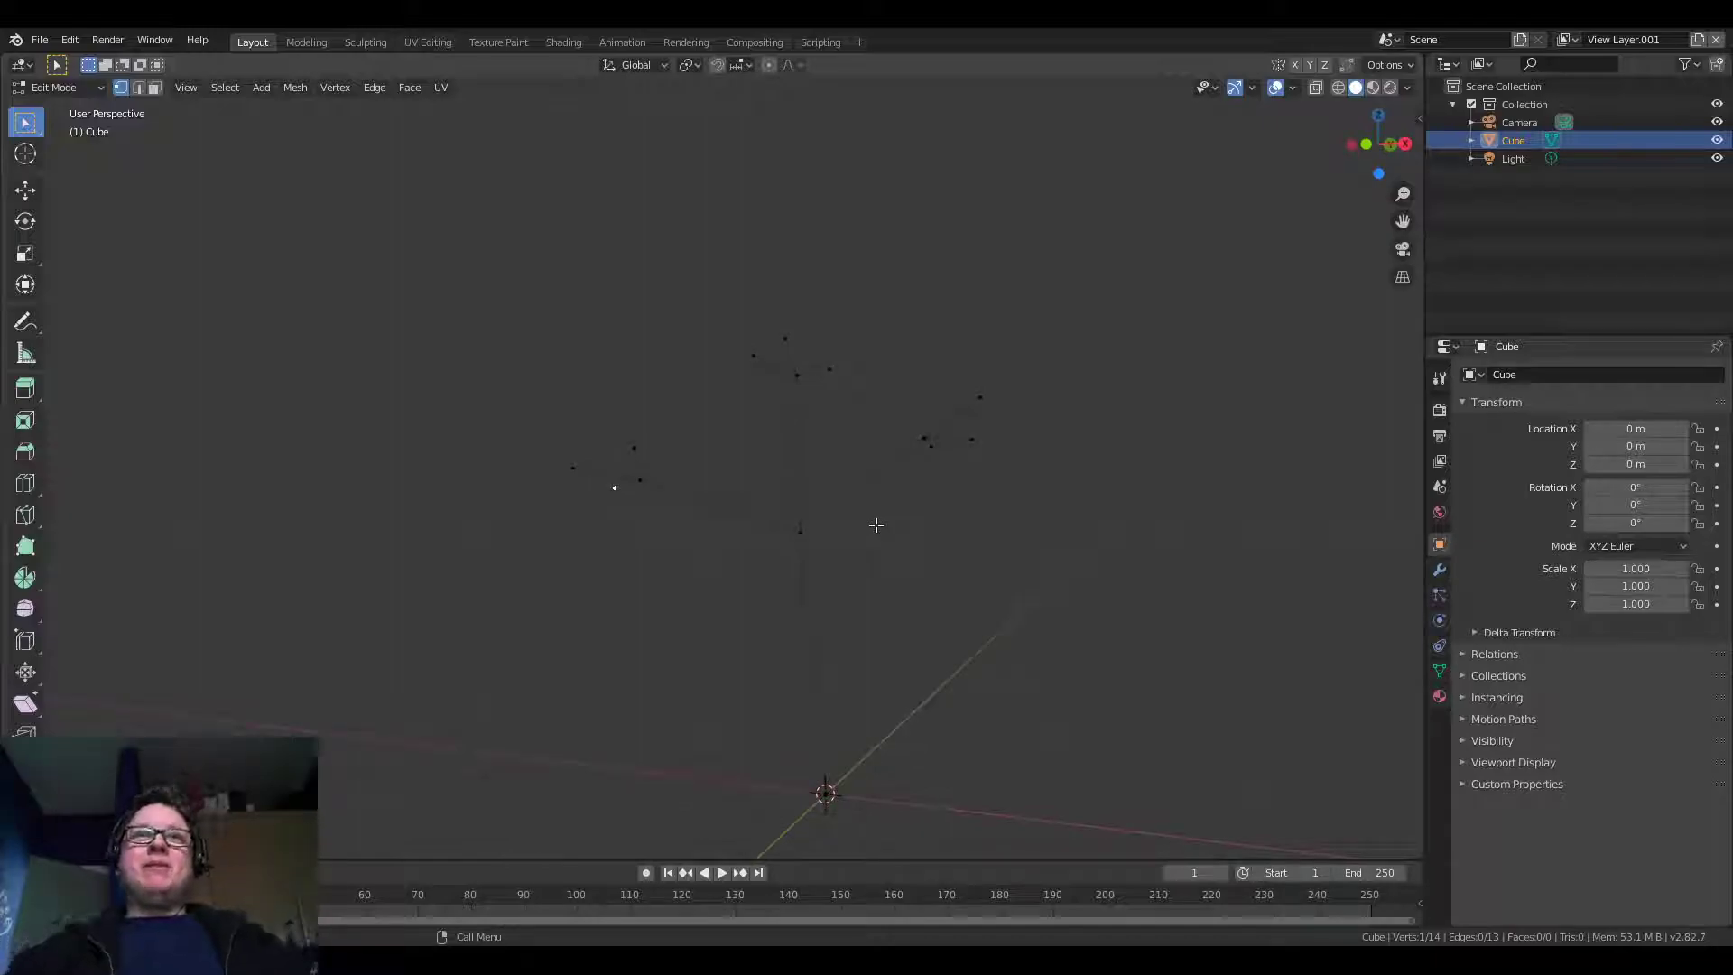
scroll(876, 524, "down", 2)
middle_click_drag(863, 604, 795, 631, "shift")
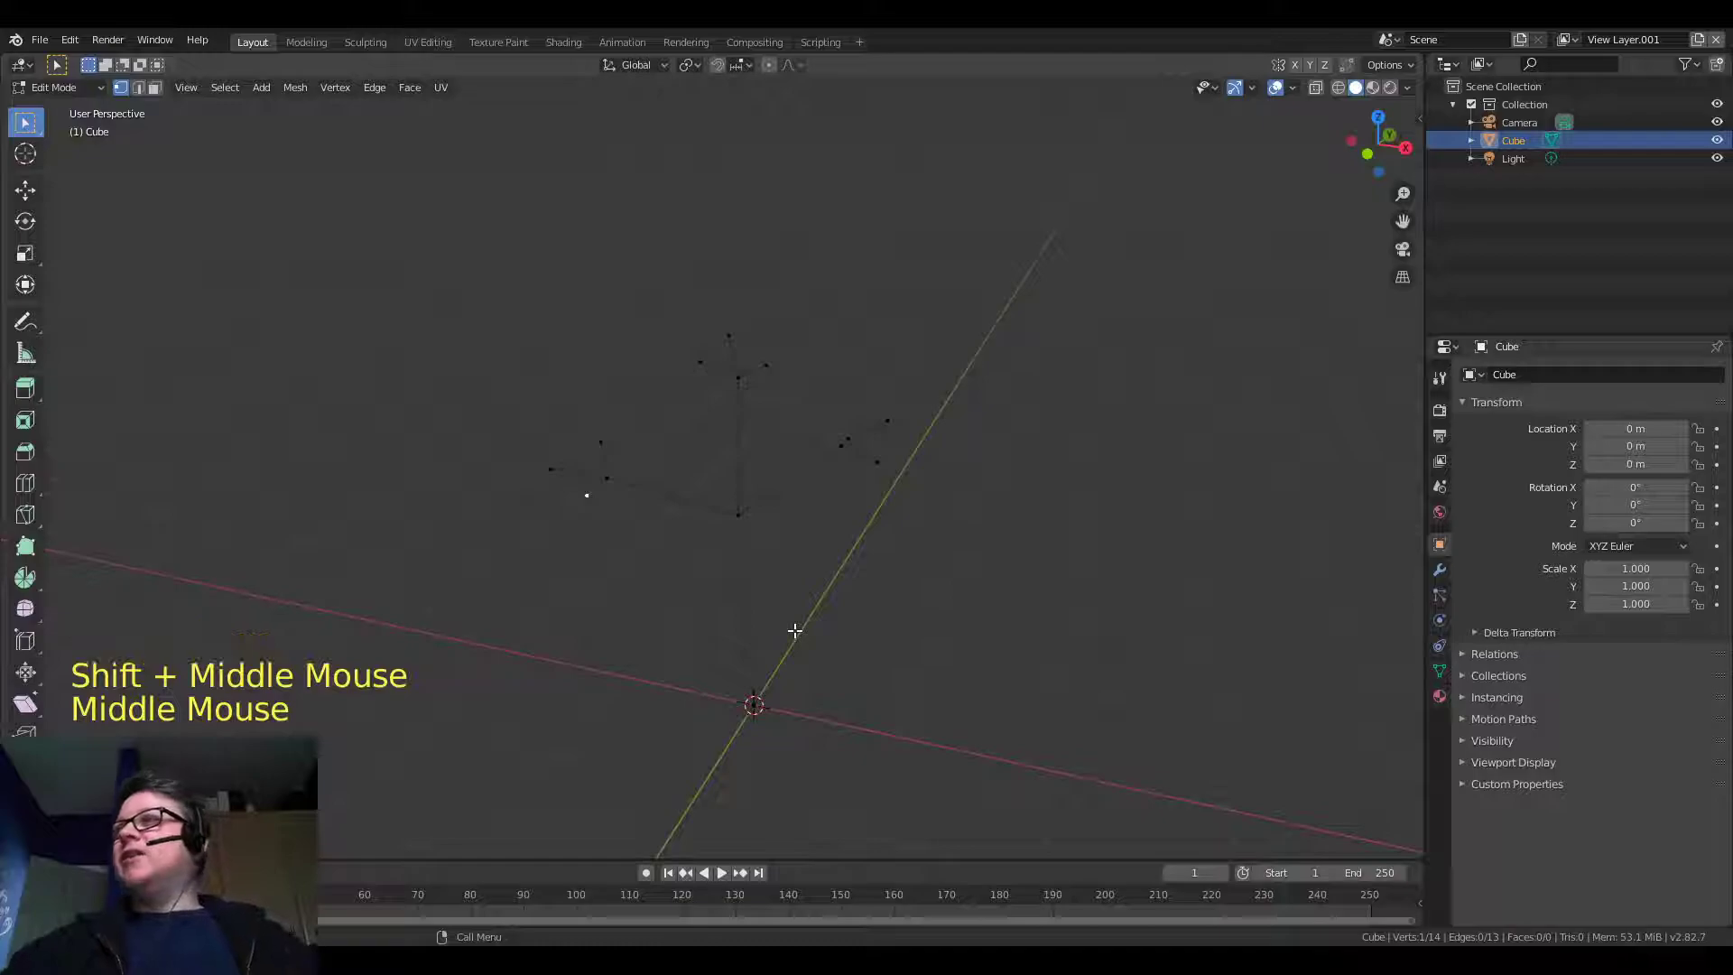
key("a")
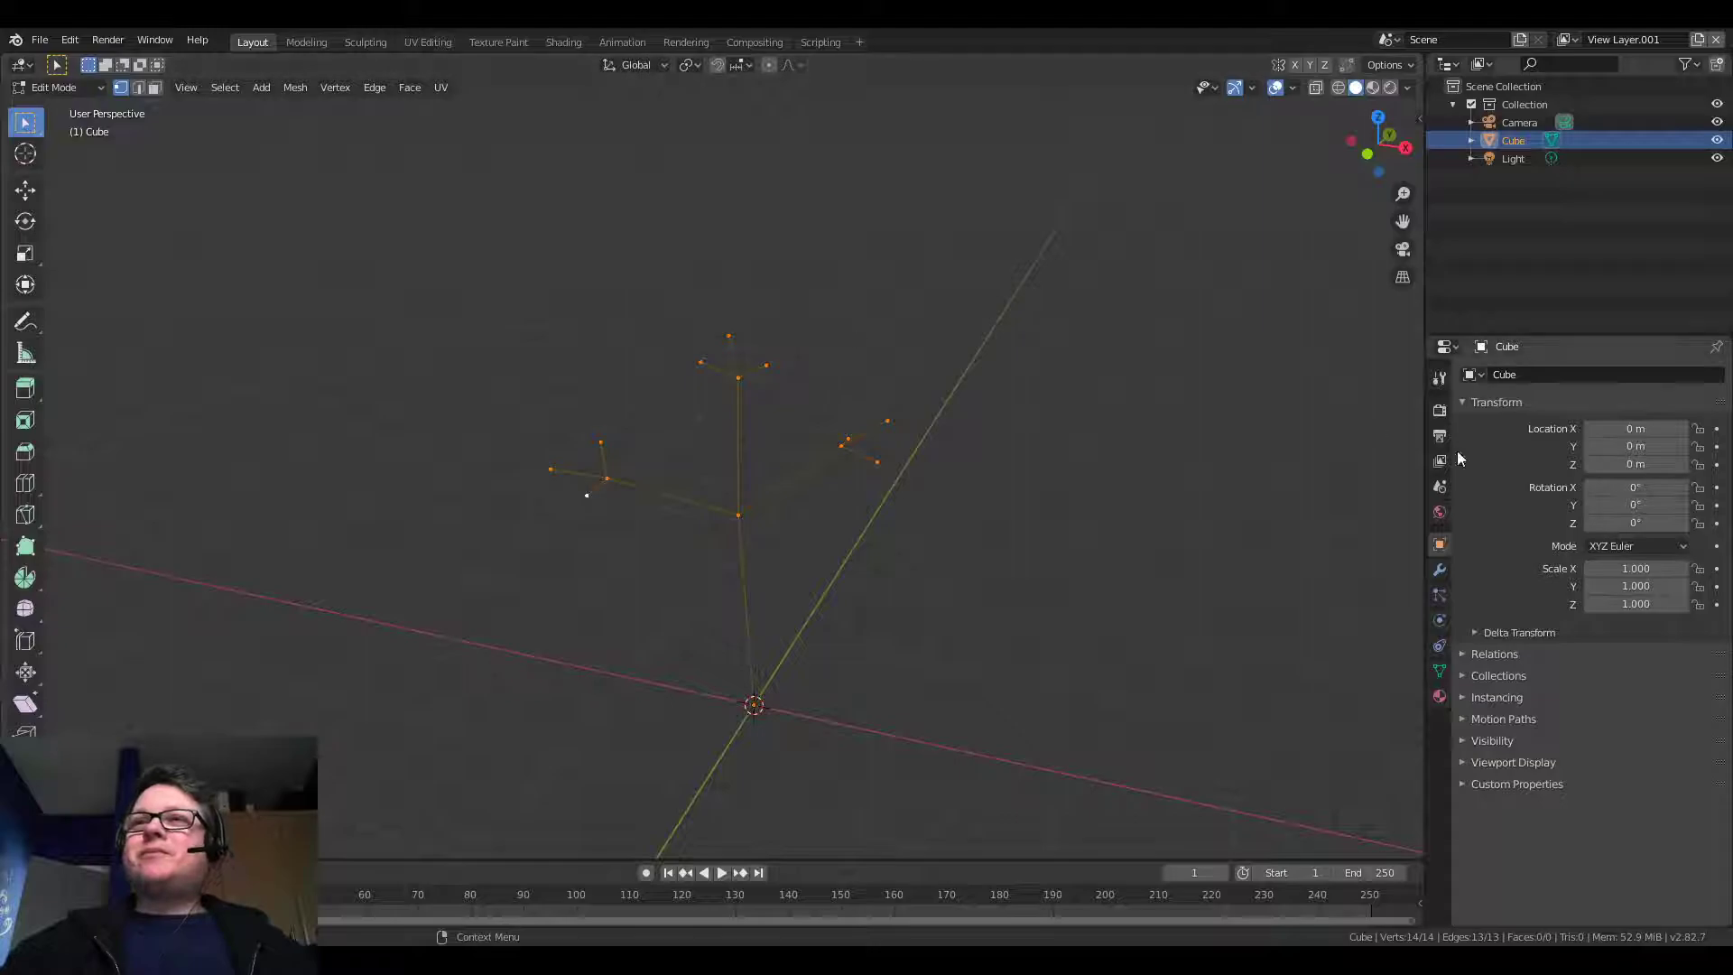
left_click(1442, 571)
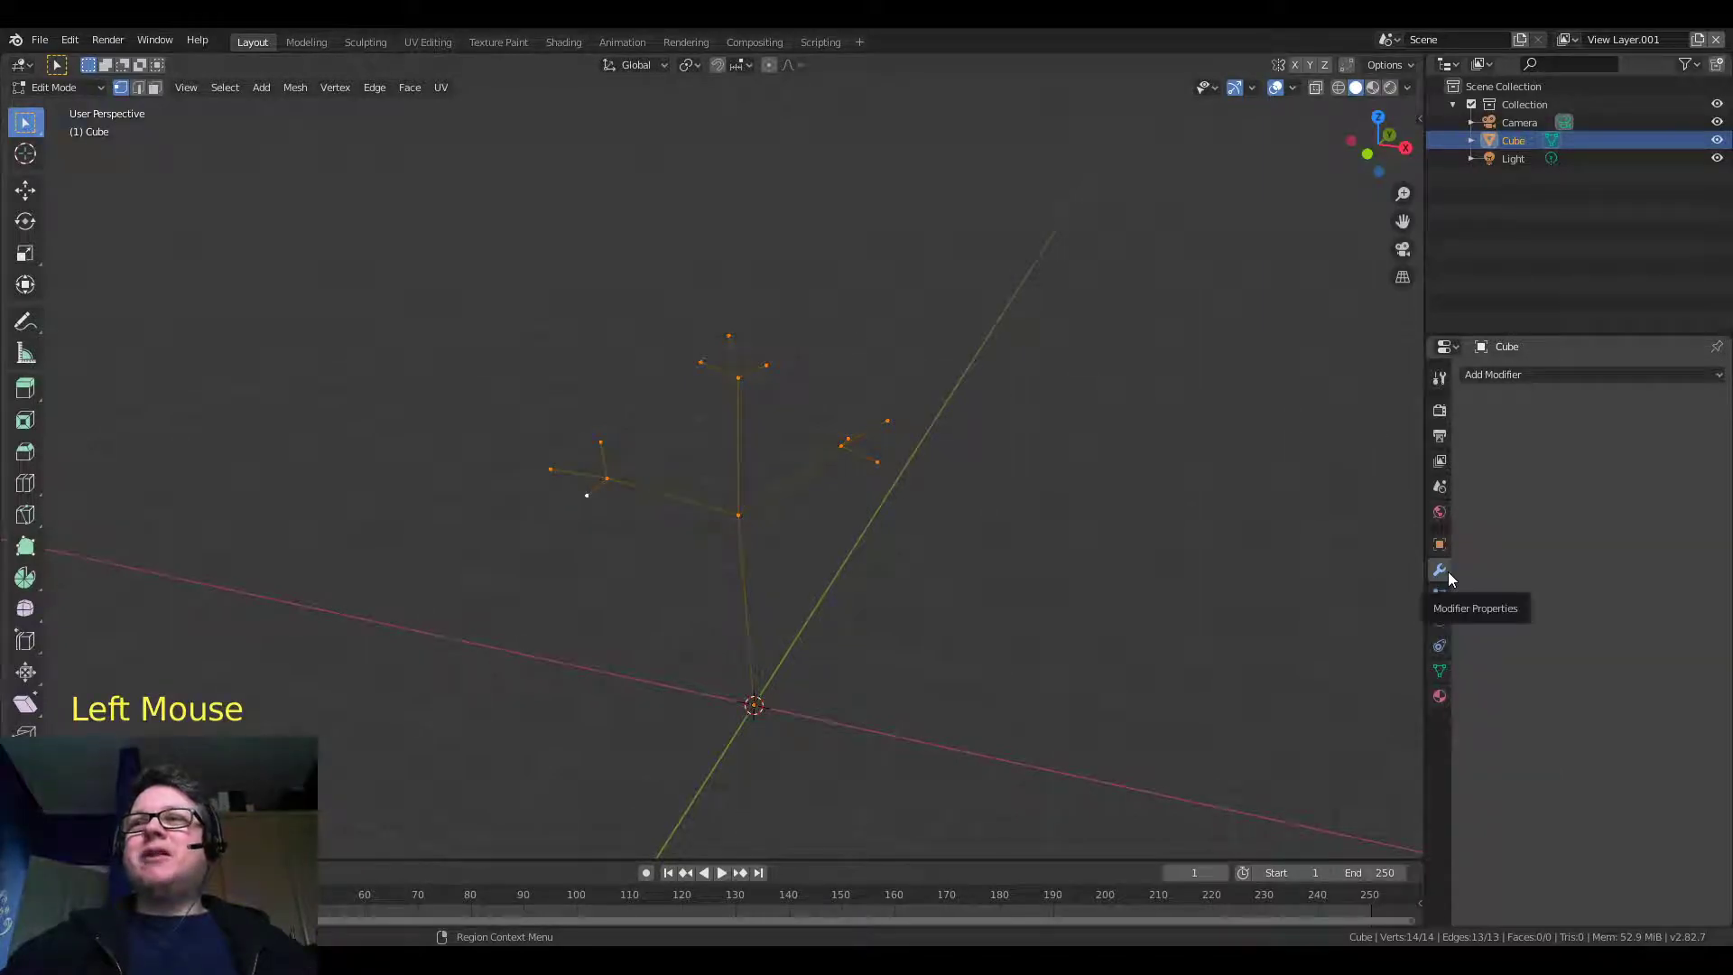
left_click(1519, 376)
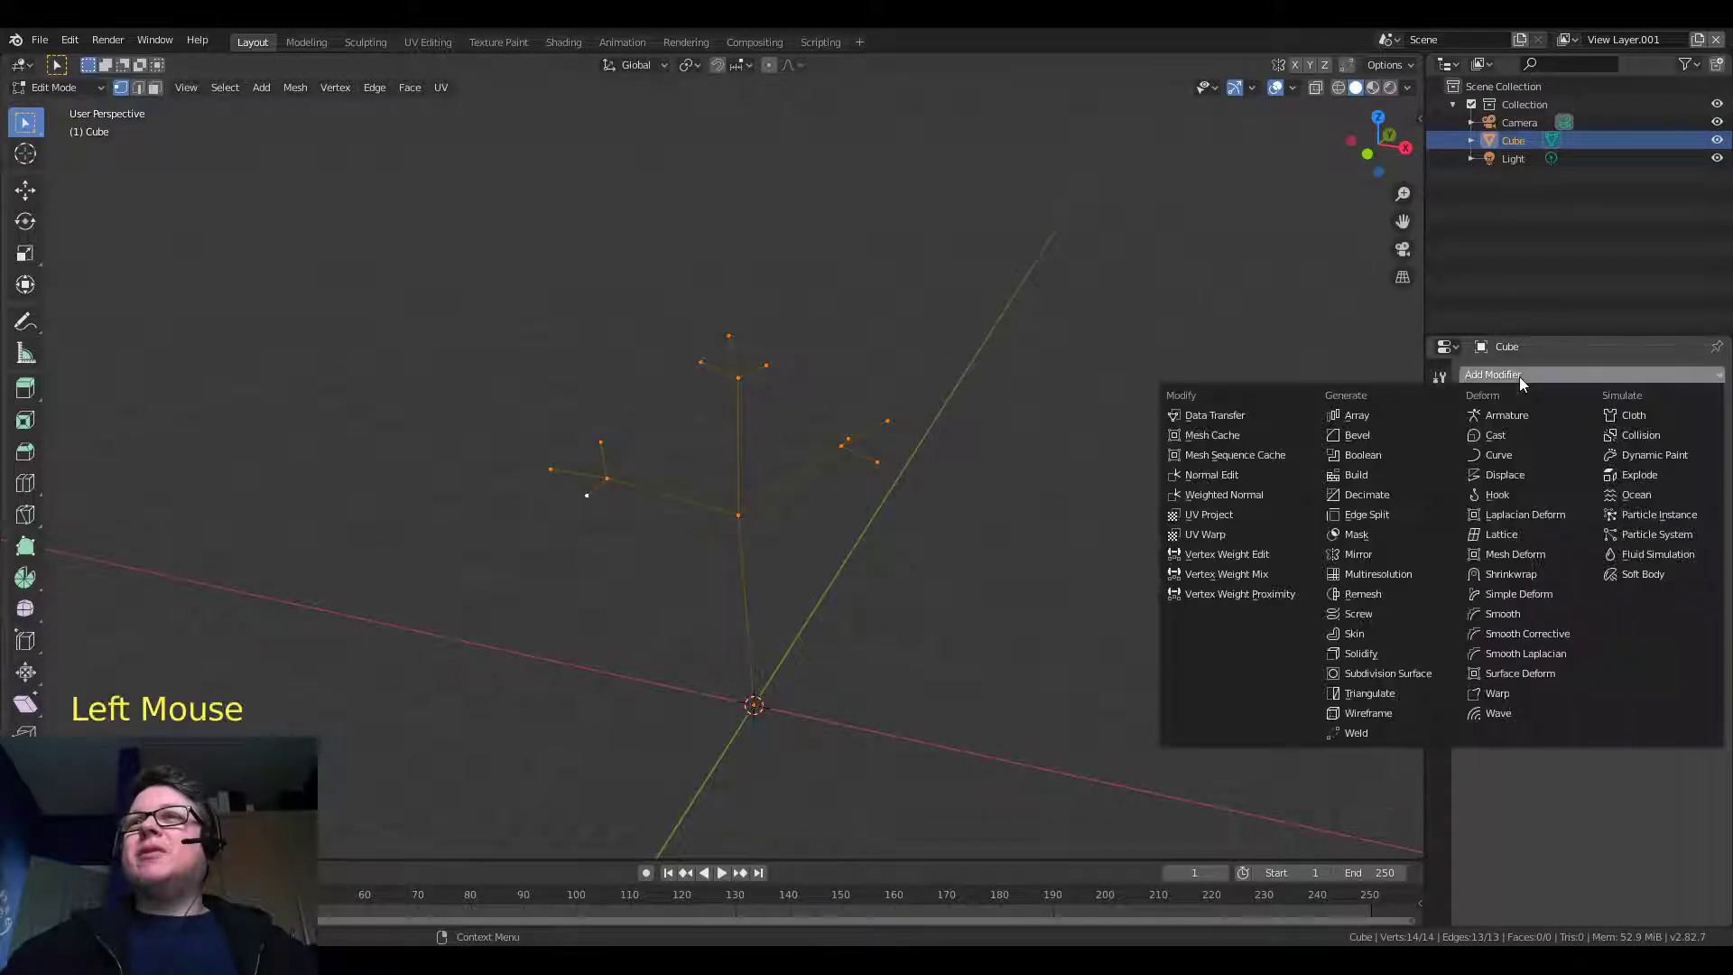
left_click(1357, 635)
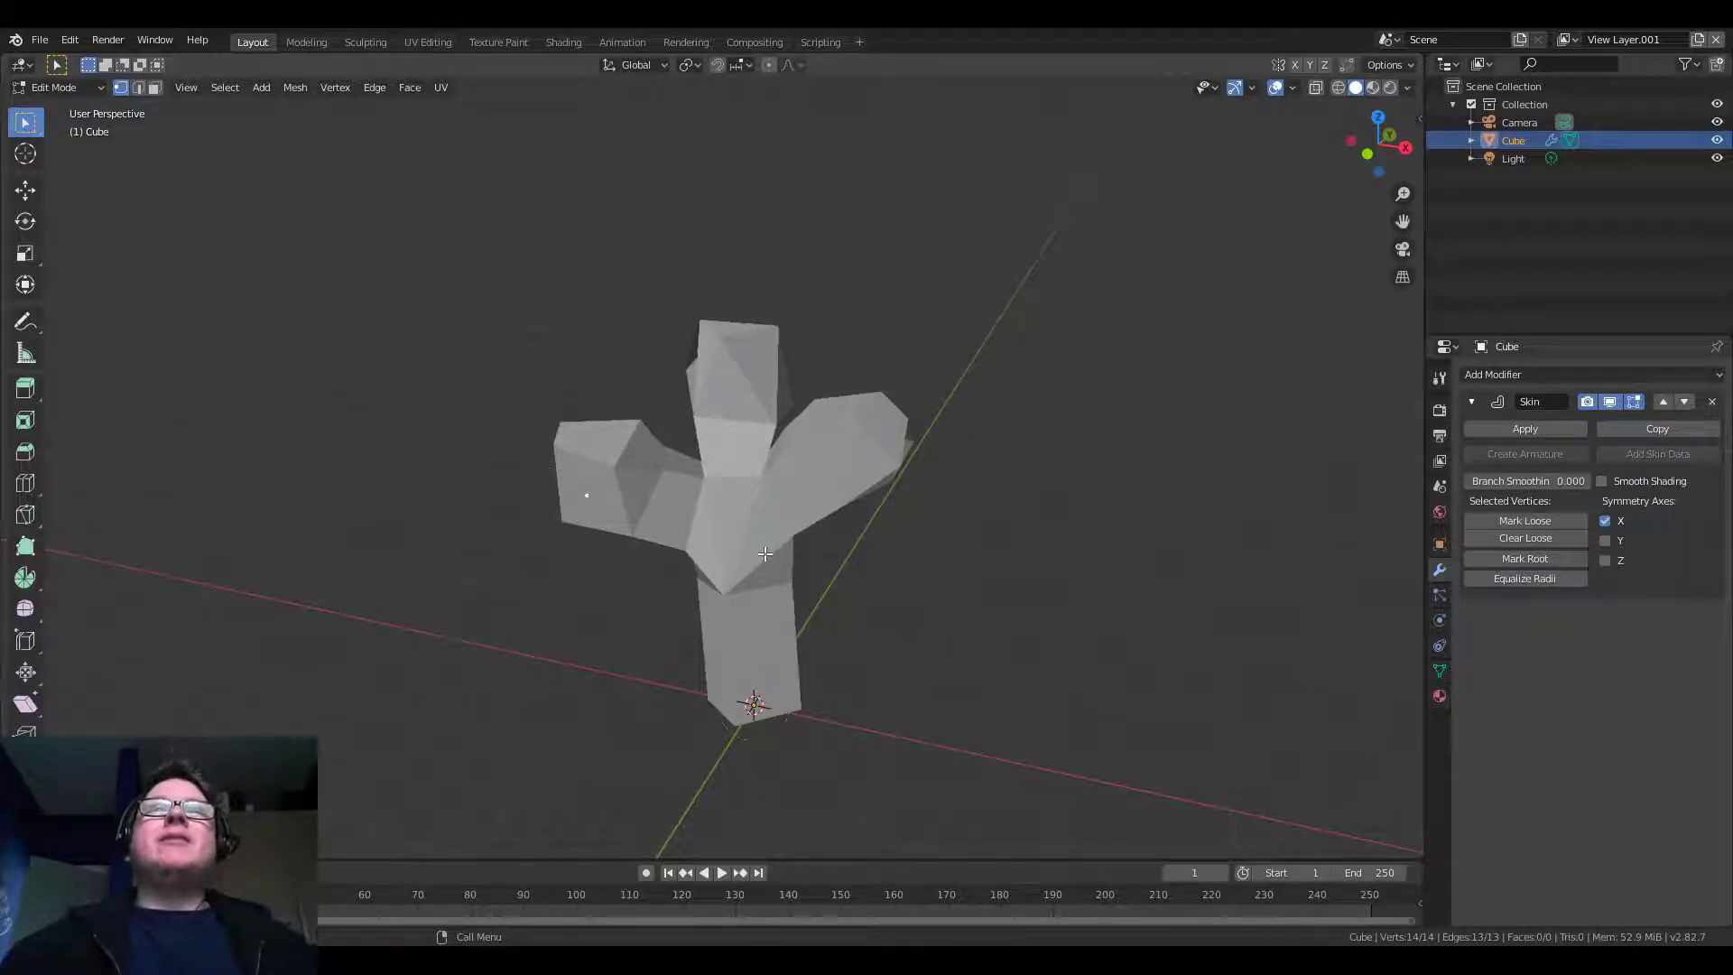
Turn on X-ray display and scale the skin radius of all vertices to about 0.10
middle_click_drag(765, 554, 727, 526)
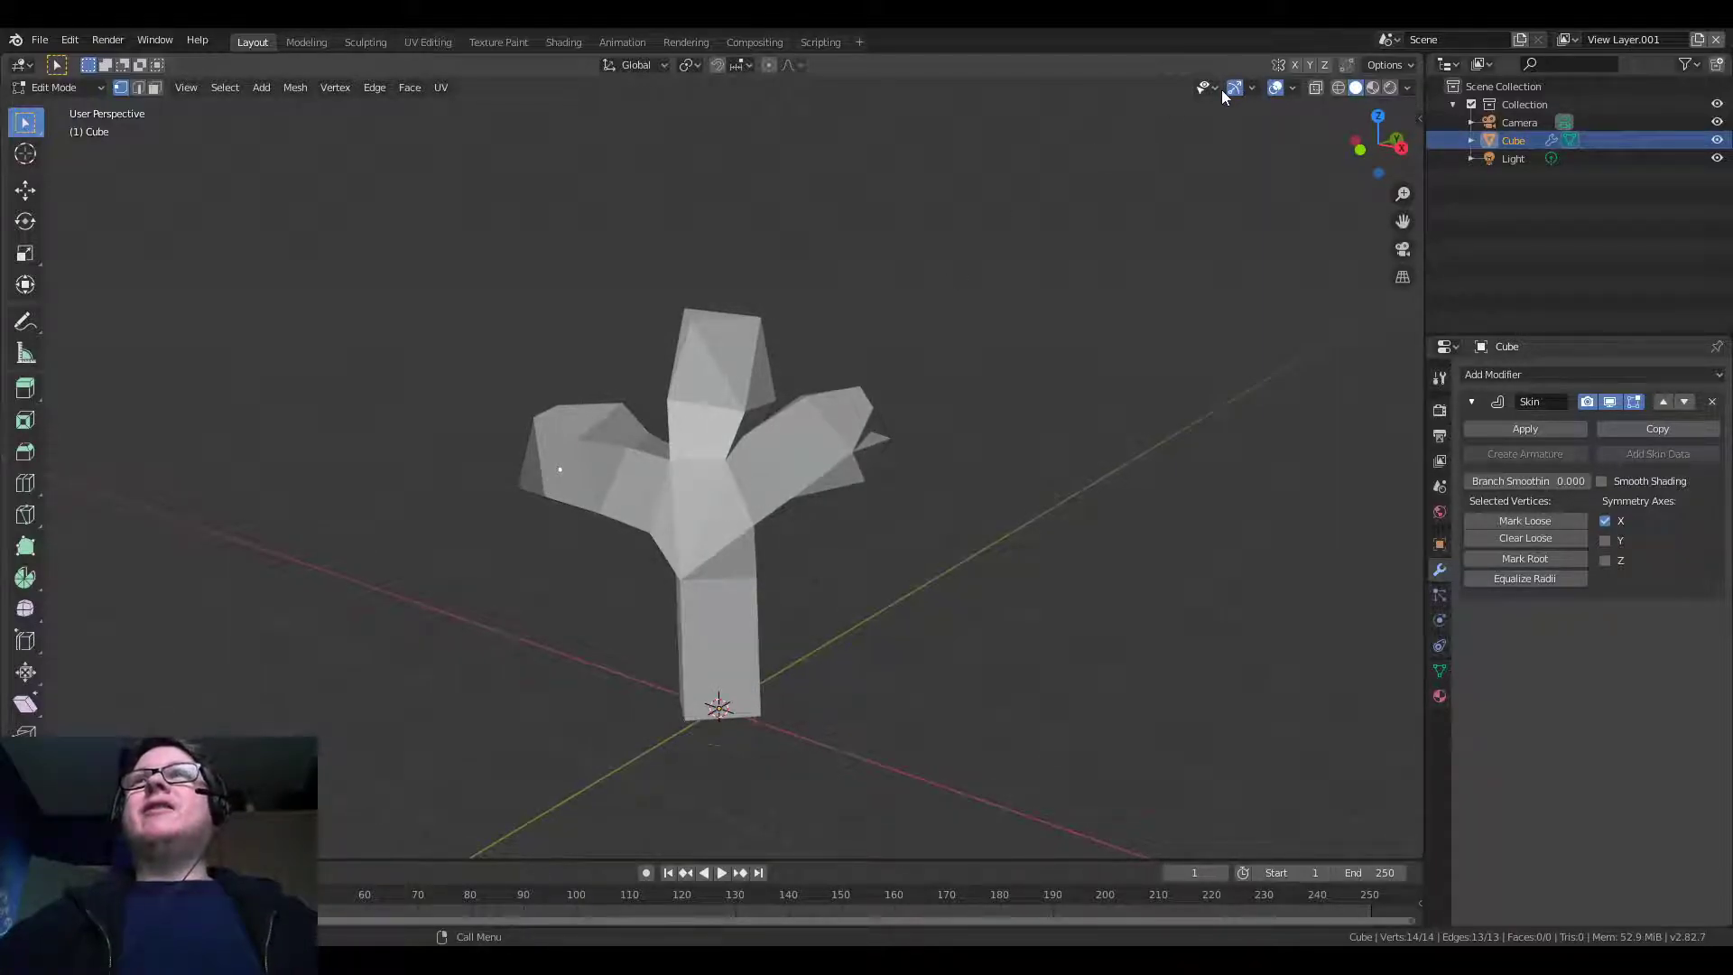
left_click(1315, 88)
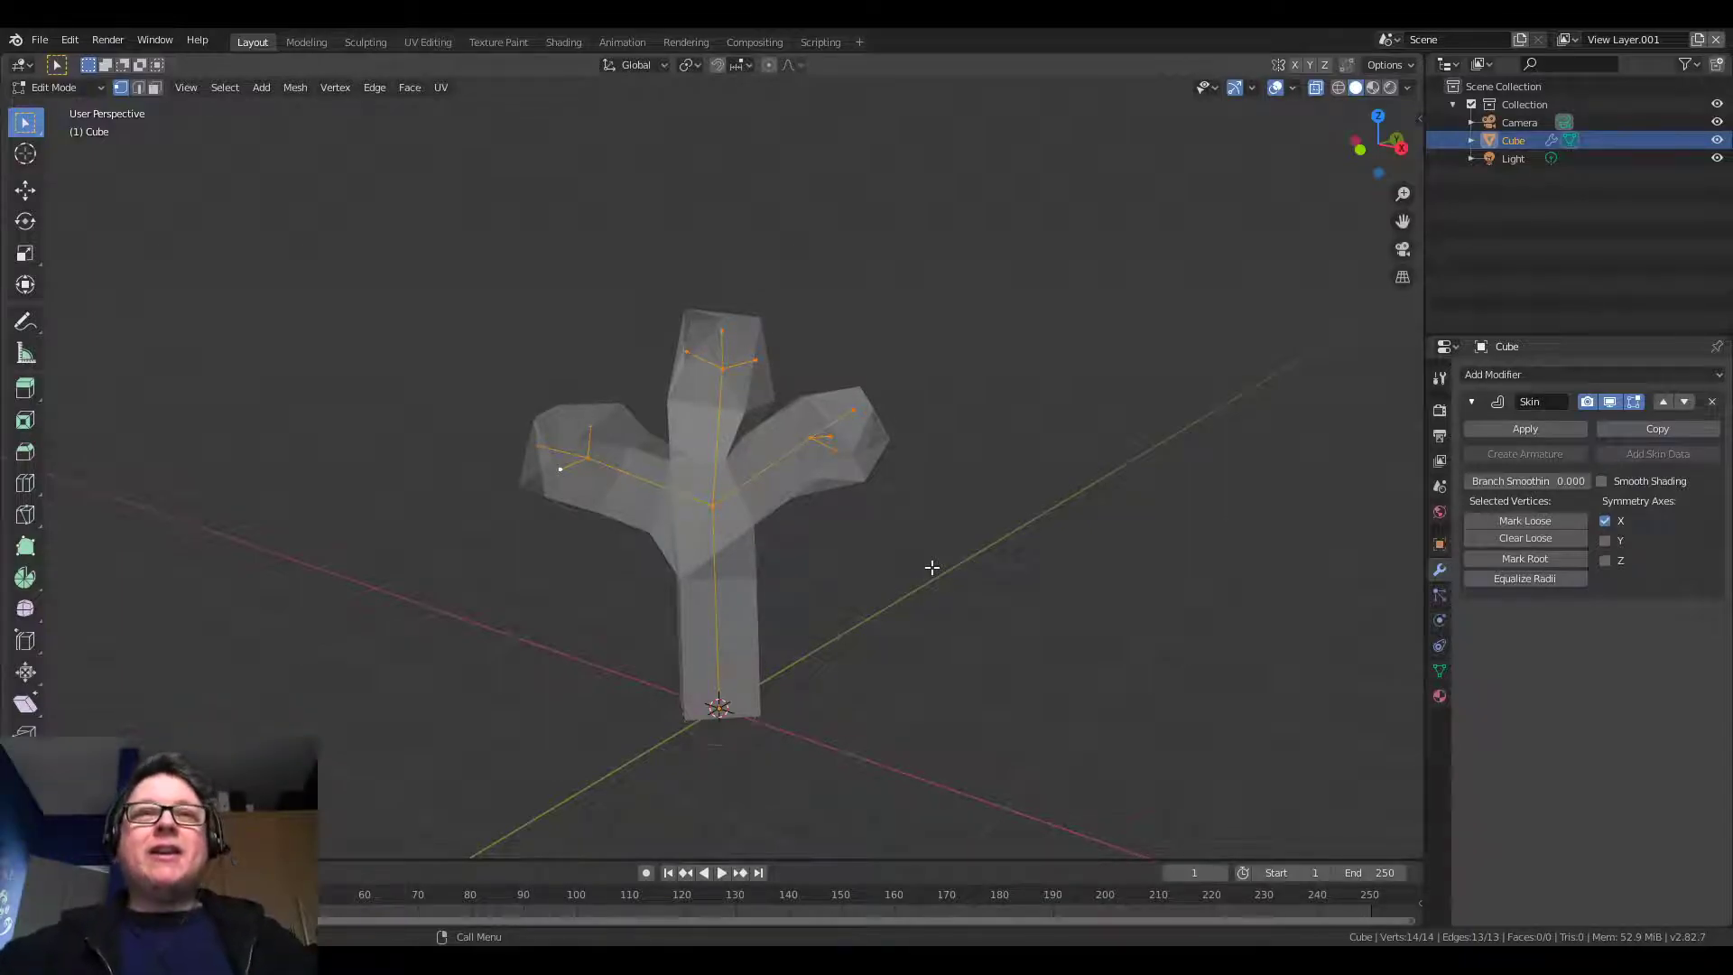
key("ctrl+a")
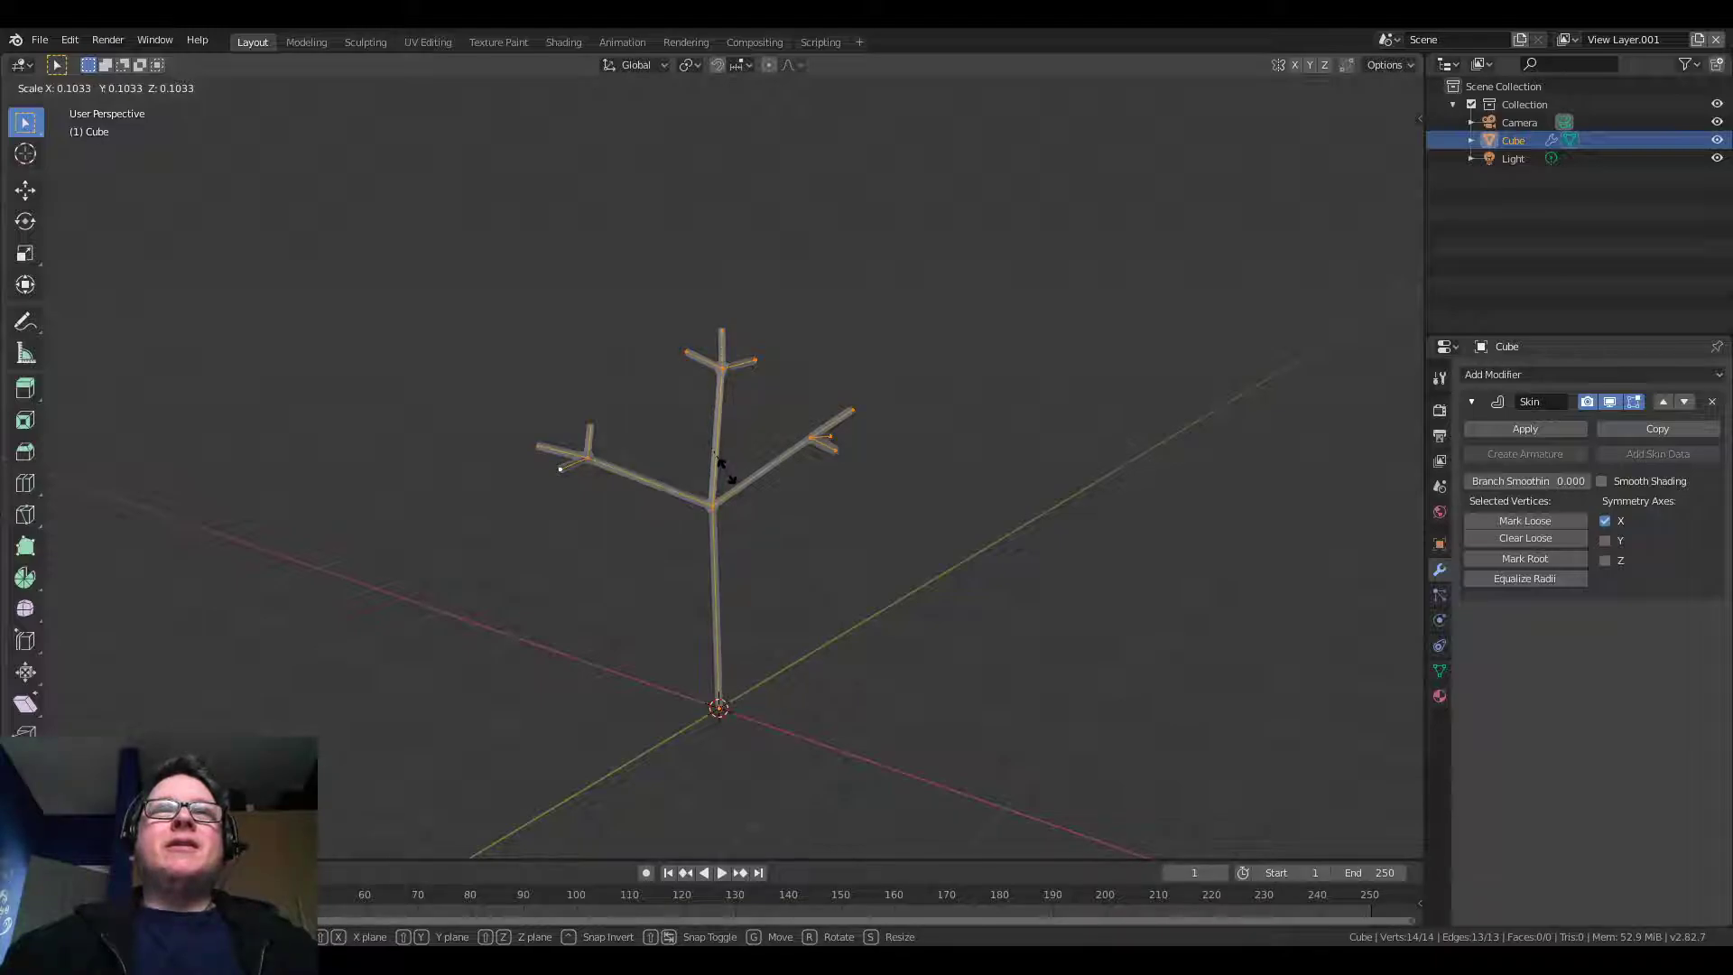
left_click(722, 464)
Select the trunk base, the fork and the three branch-end junctions, and scale their skin radius up by just over 1.5 times
middle_click_drag(776, 534, 782, 570)
scroll(833, 565, "up", 3)
scroll(781, 570, "down", 2)
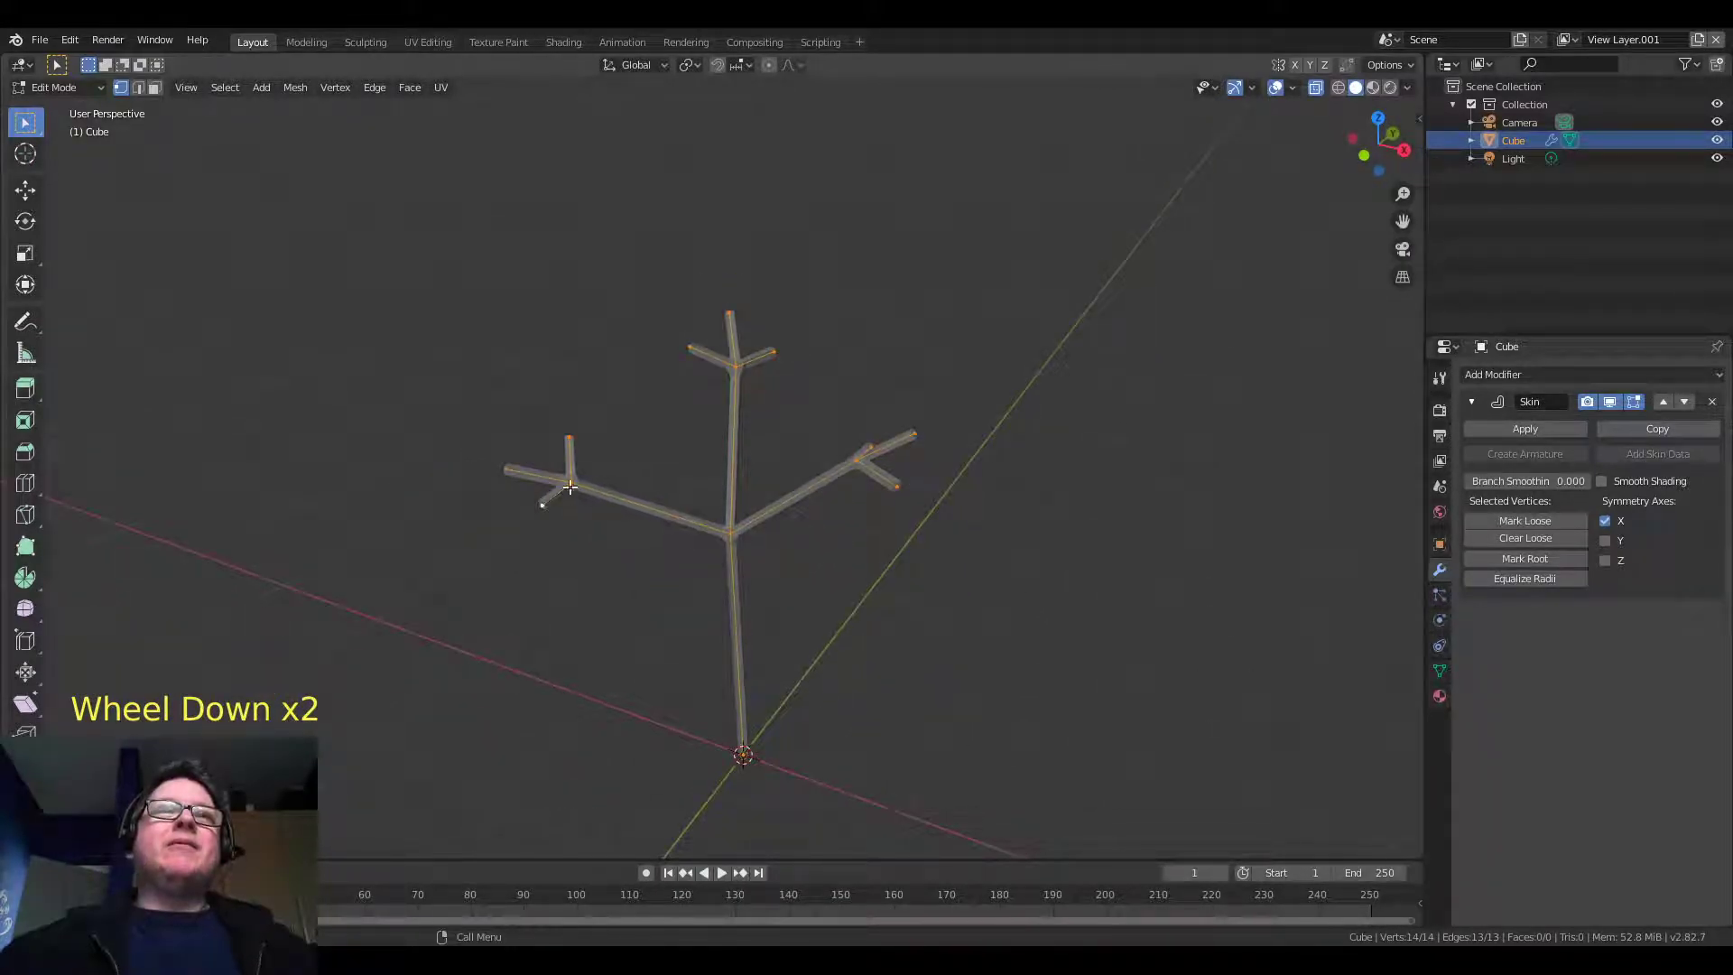
left_click(570, 485)
left_click(735, 363, "shift")
left_click(869, 471, "shift")
left_click(733, 536, "shift")
left_click(742, 753, "shift")
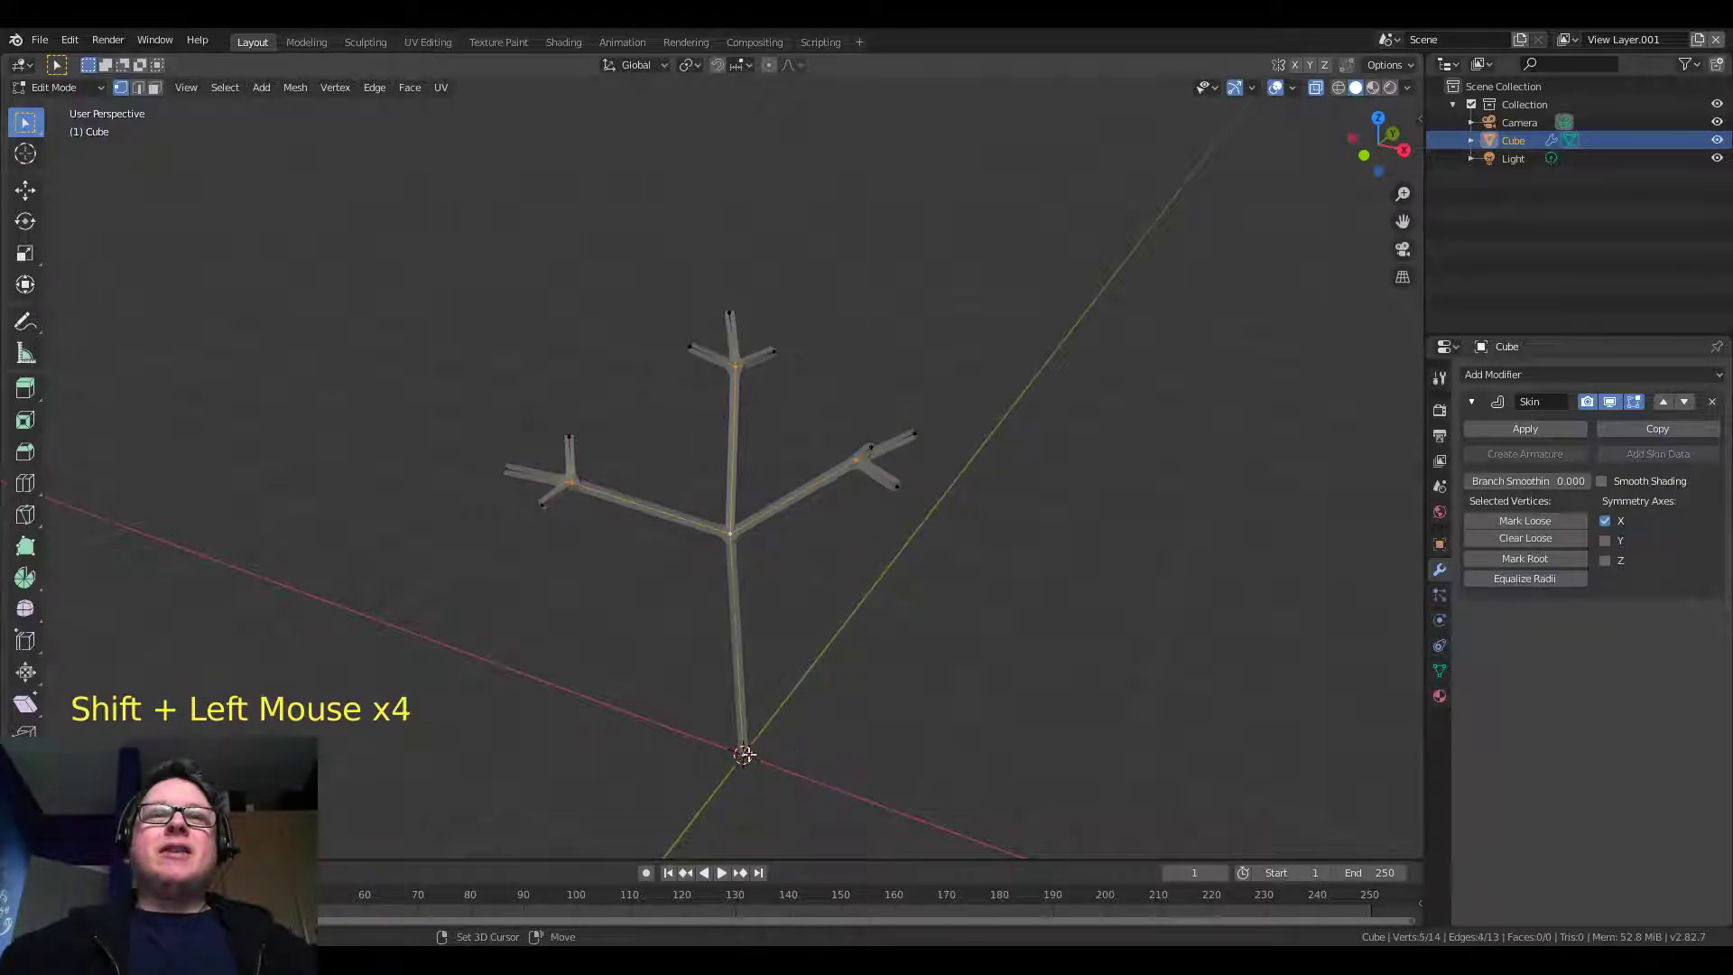
mouse_move(841, 425)
middle_mouse_down()
mouse_move(990, 437)
mouse_move(852, 402)
middle_mouse_up()
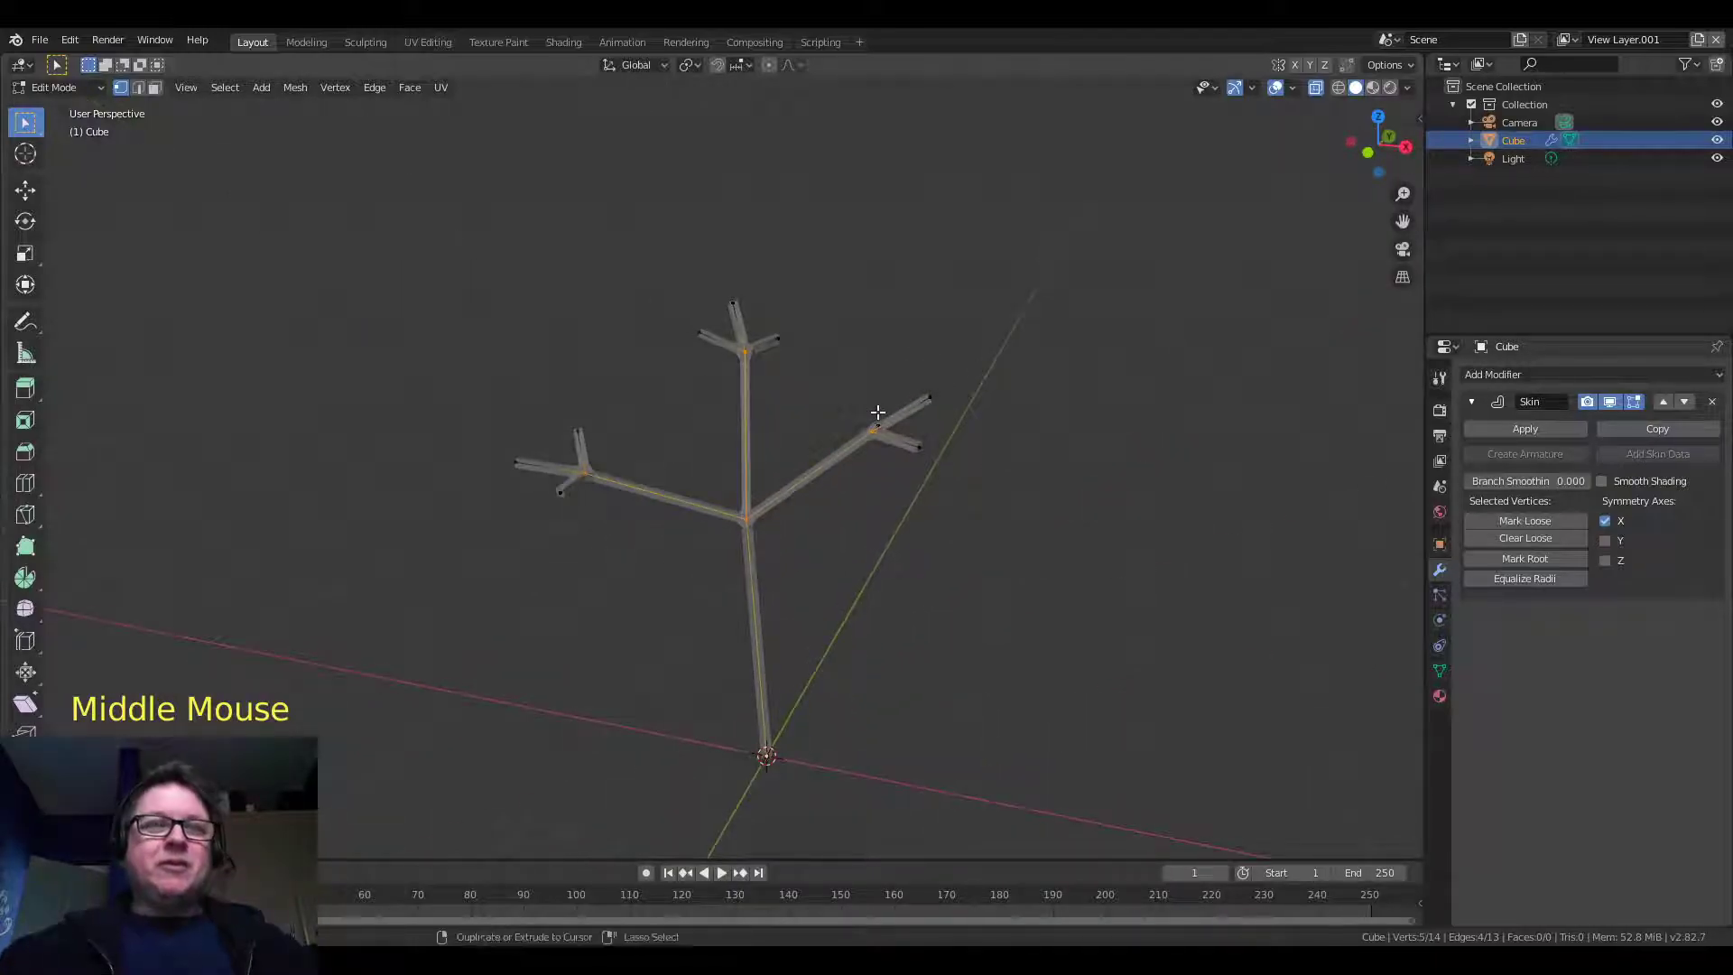
key("ctrl+a")
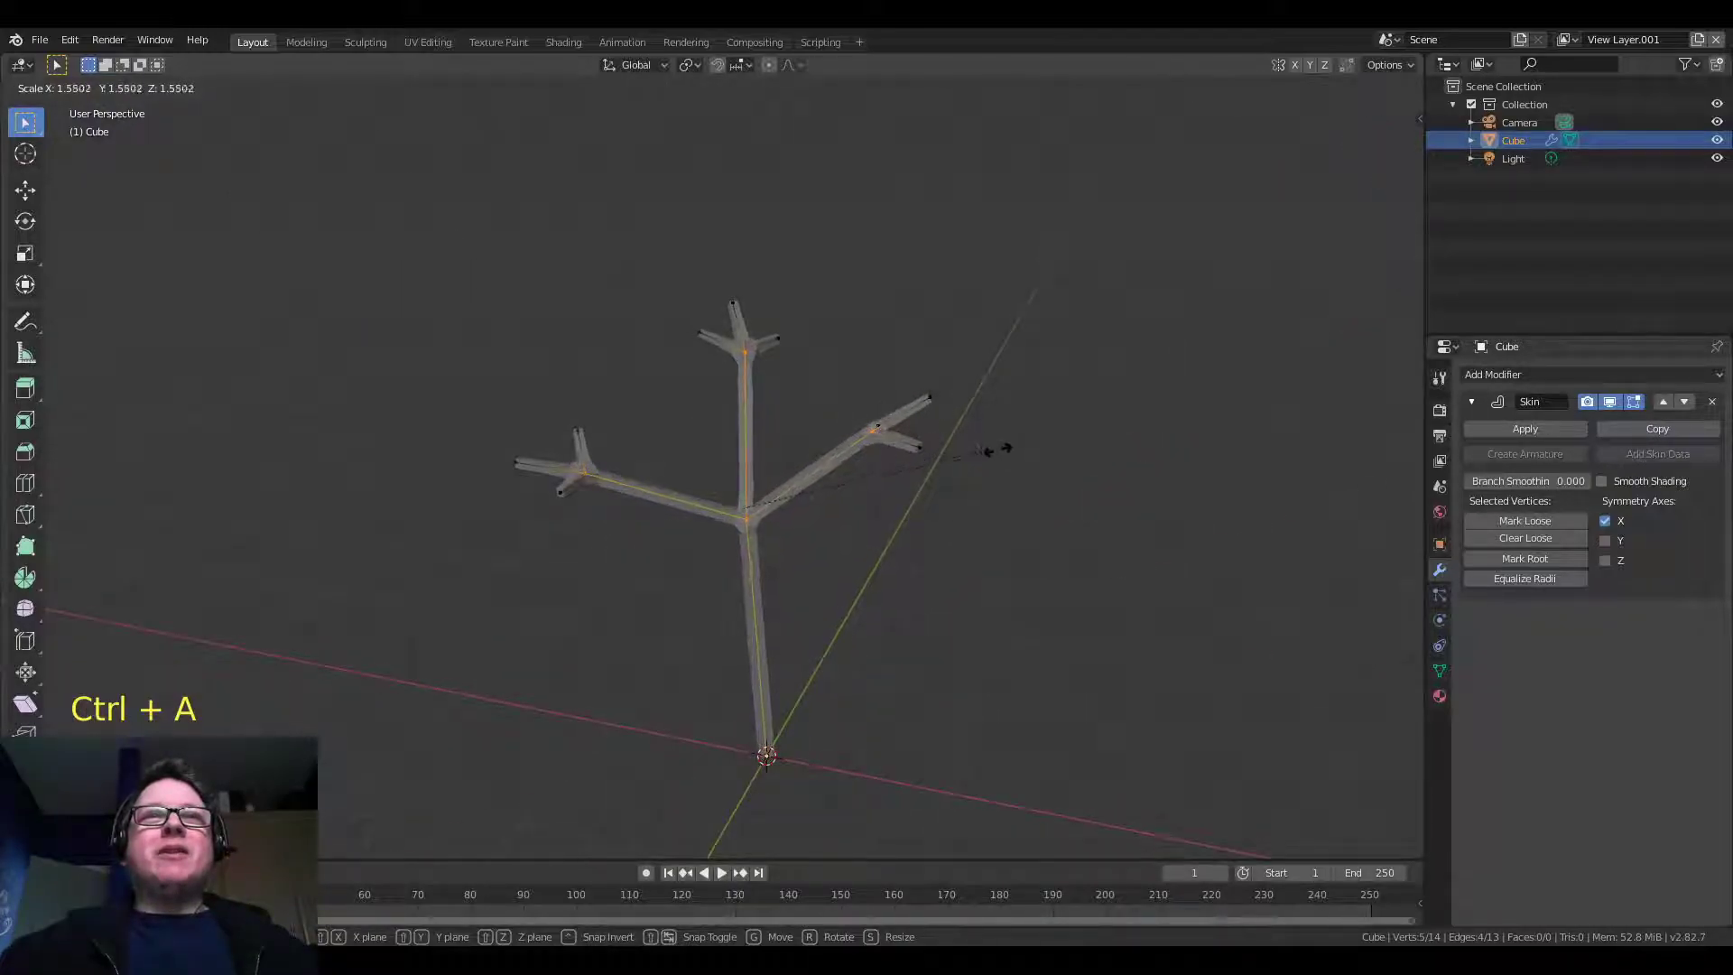
left_click(1043, 464)
Thicken the trunk by scaling the skin radius of the fork and base vertices by about 2.2
left_click(745, 517)
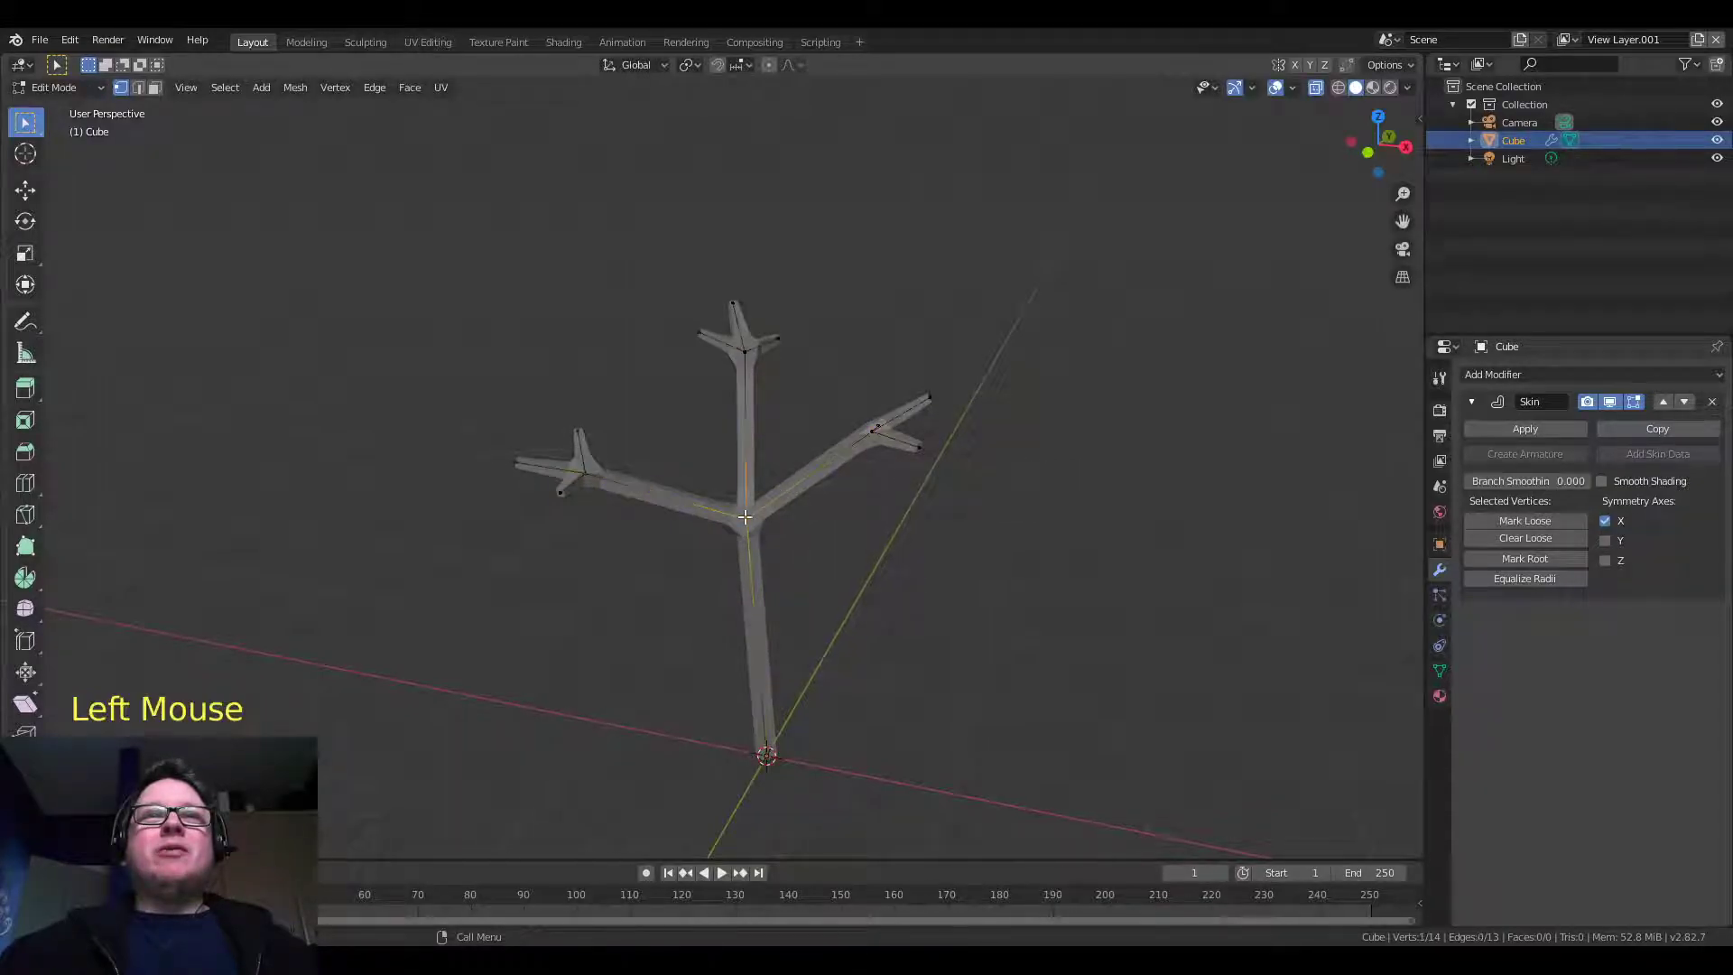
left_click(772, 766, "shift")
key("ctrl+a")
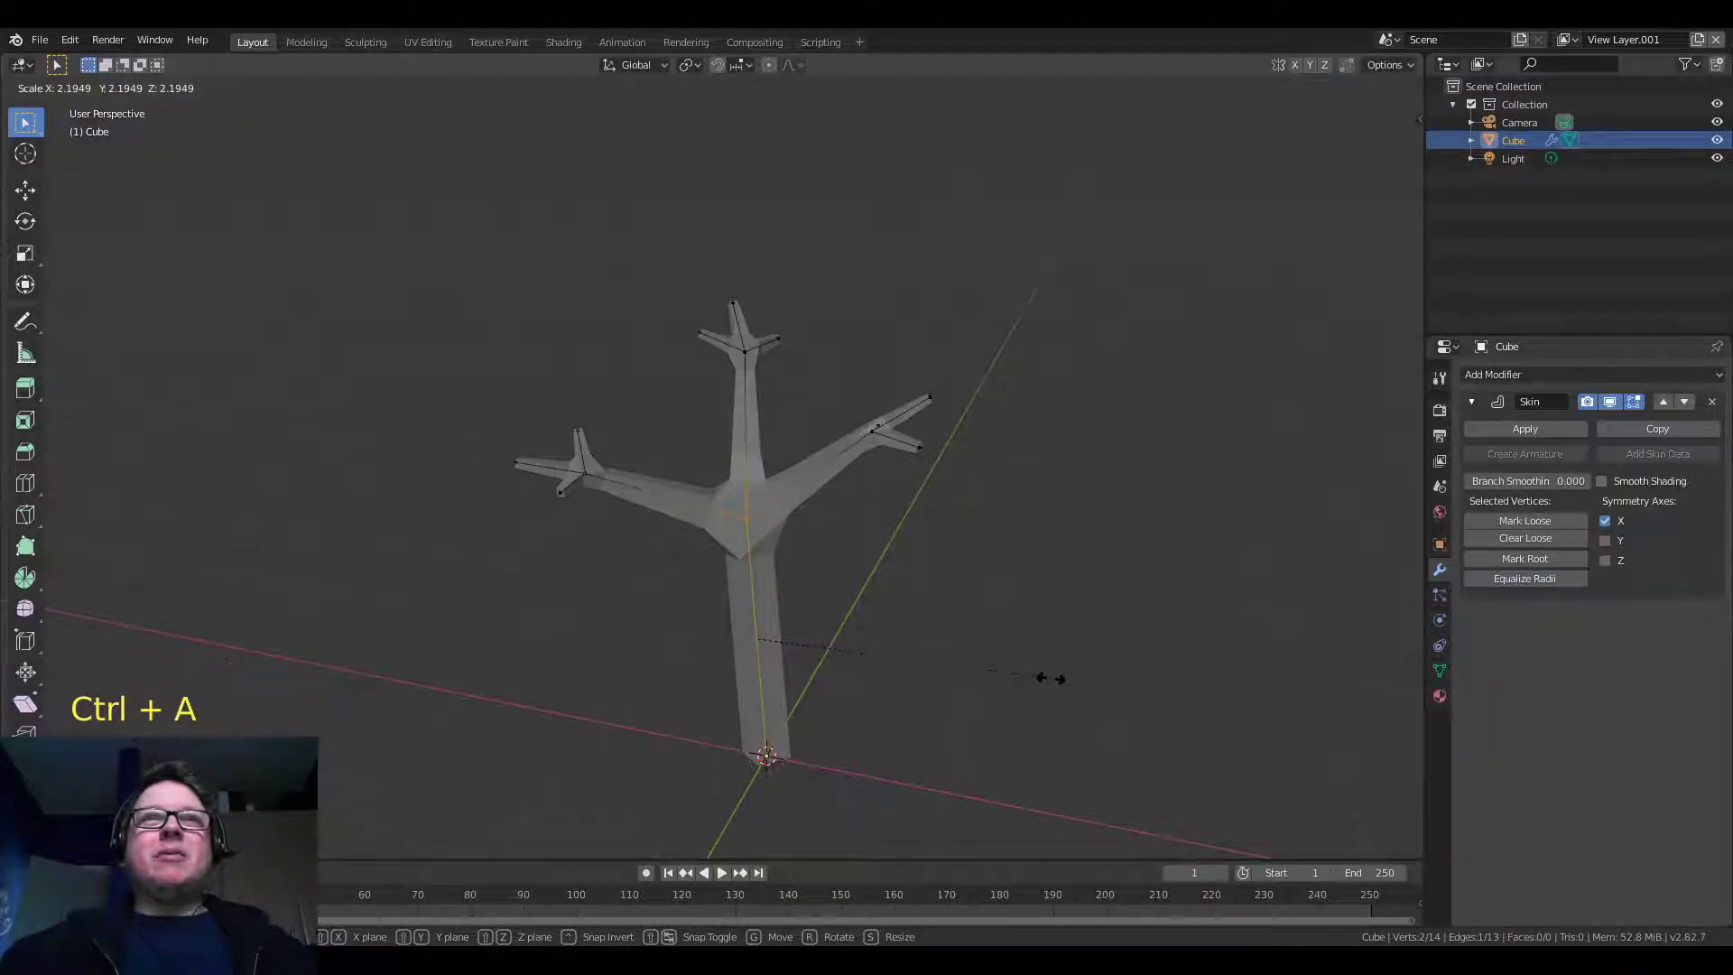
left_click(1048, 683)
Widen the foot of the trunk by scaling the base vertex's skin radius by about 1.82
left_click(779, 755)
middle_click_drag(778, 747, 785, 720)
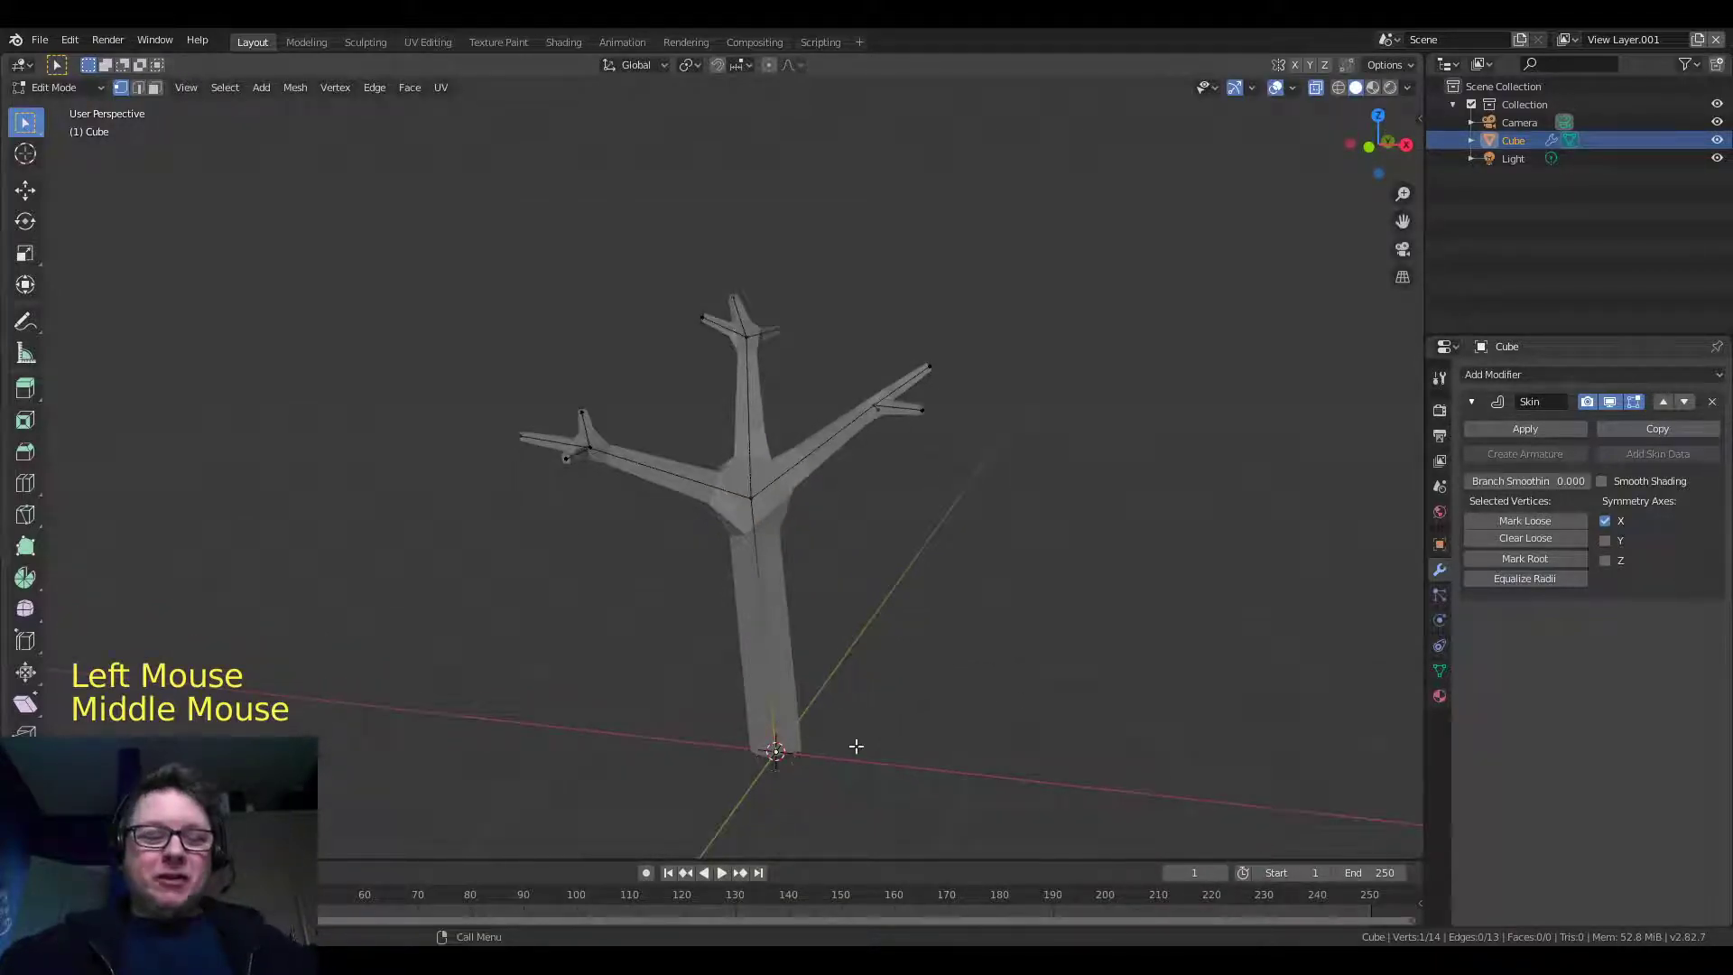
key("ctrl+a")
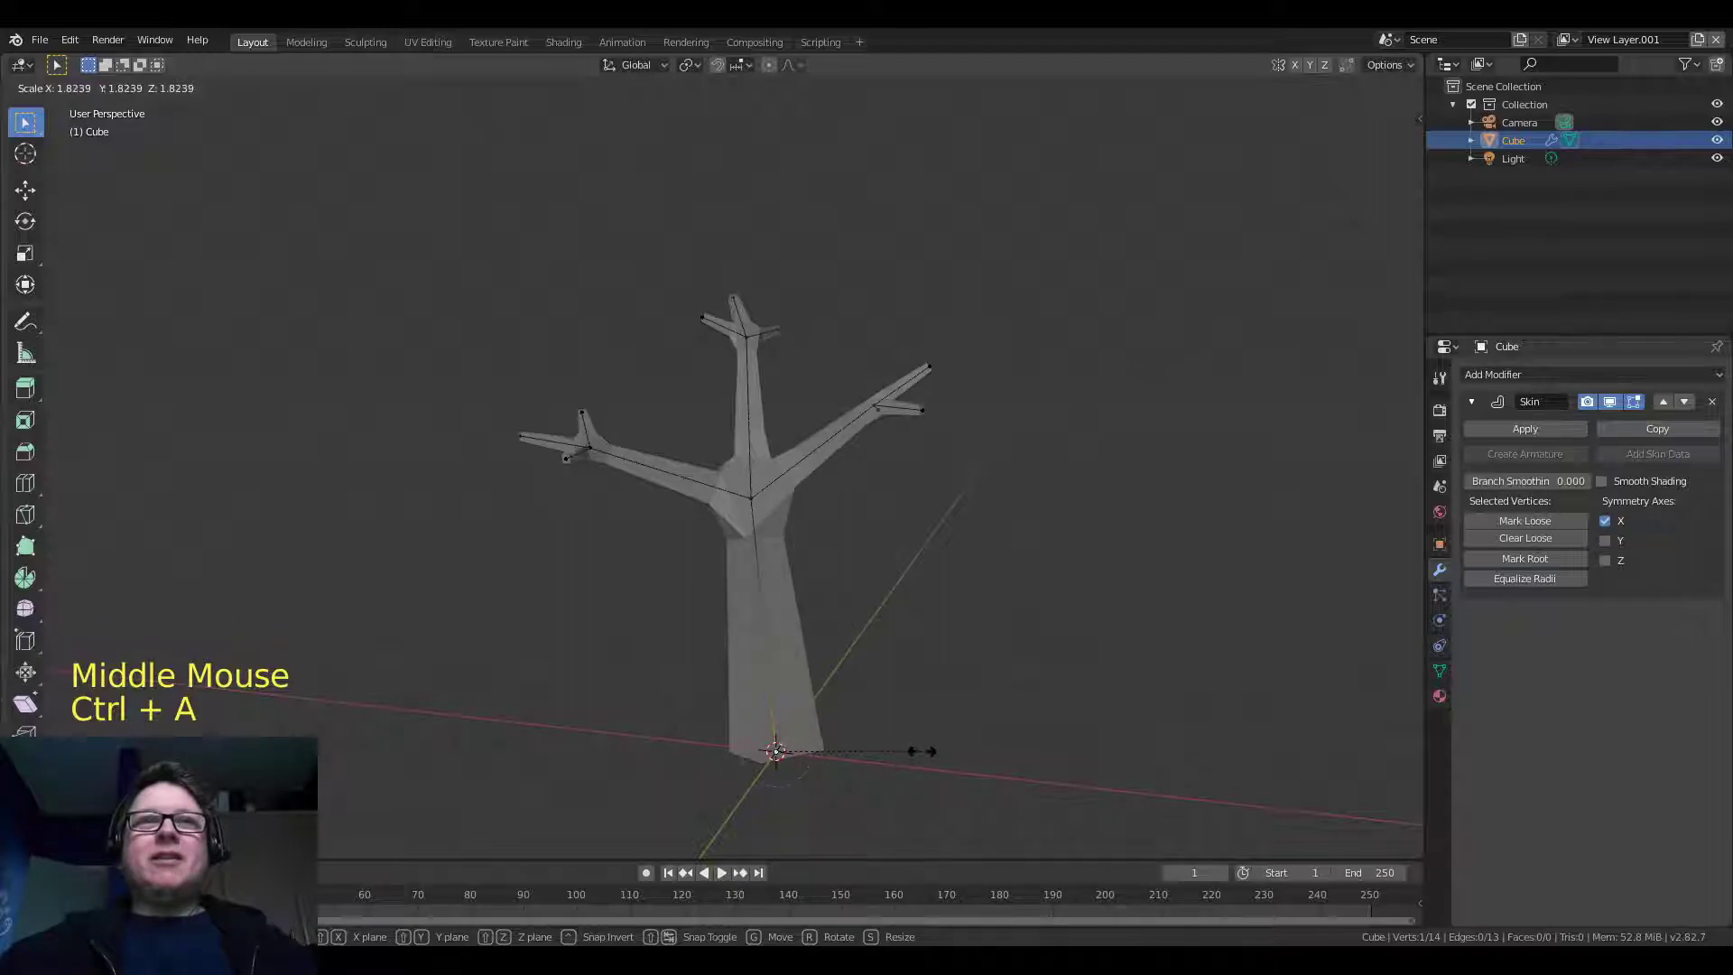
left_click(921, 751)
Try to move the trunk's fork vertex over the base by about 0.2 m, and undo the move
middle_click_drag(866, 677, 1002, 673)
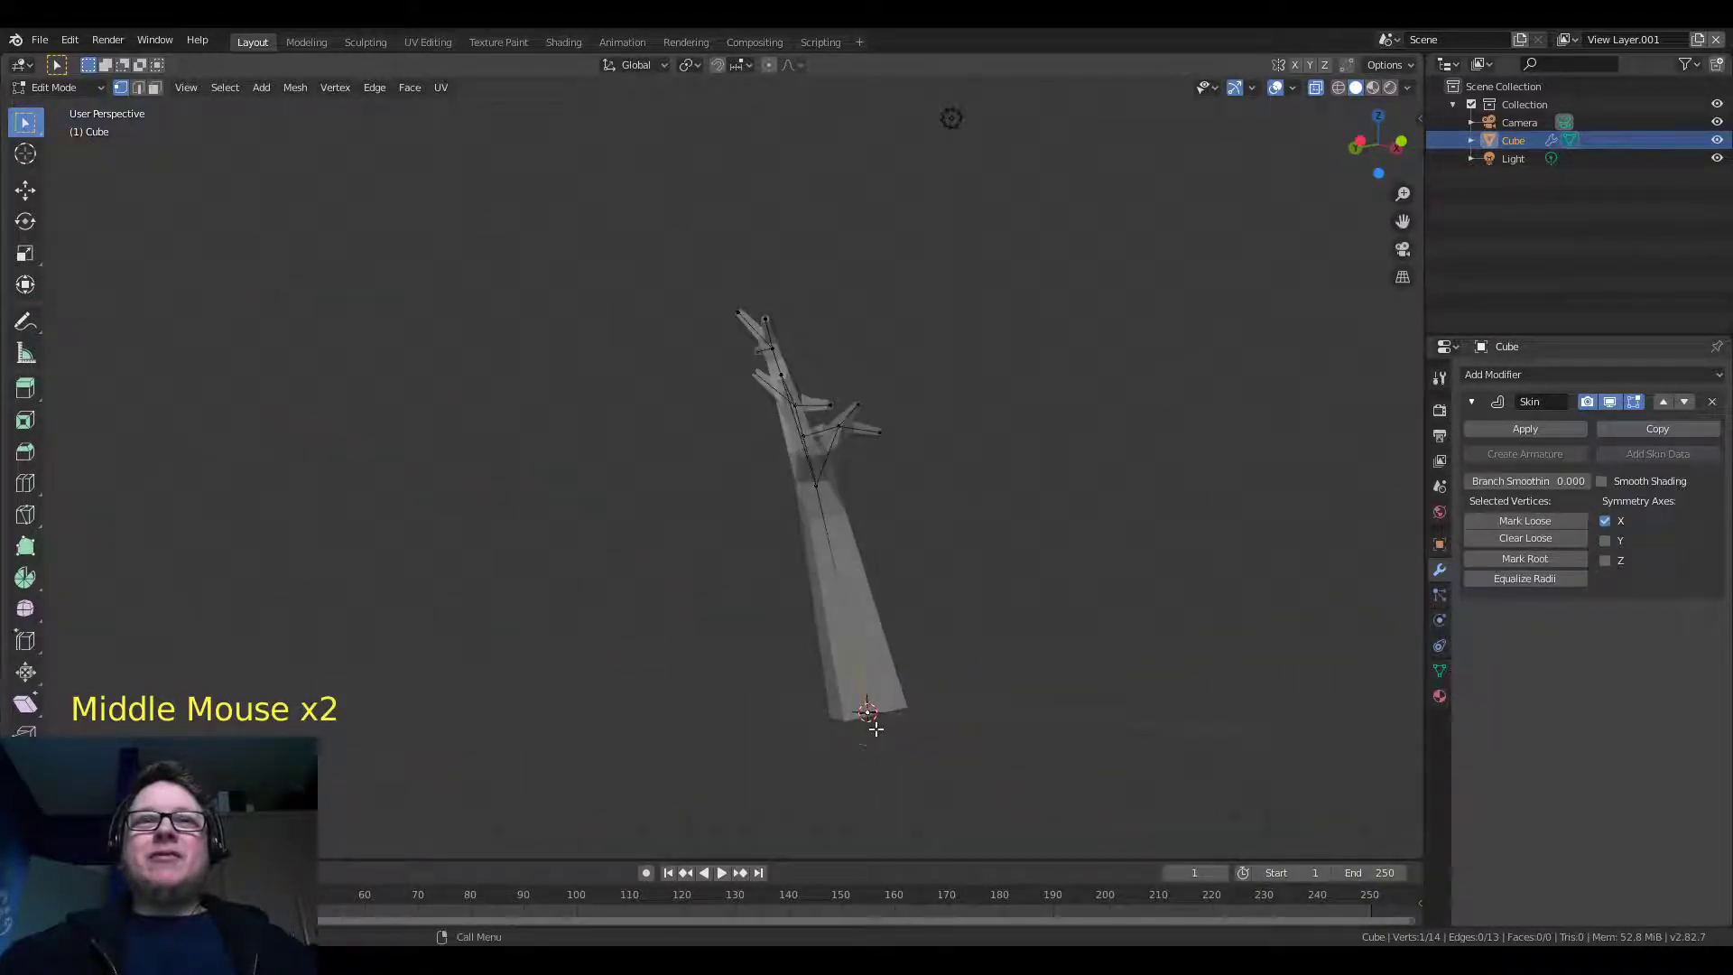
middle_click_drag(921, 615, 872, 621)
left_click(790, 389)
middle_click_drag(813, 391, 897, 437)
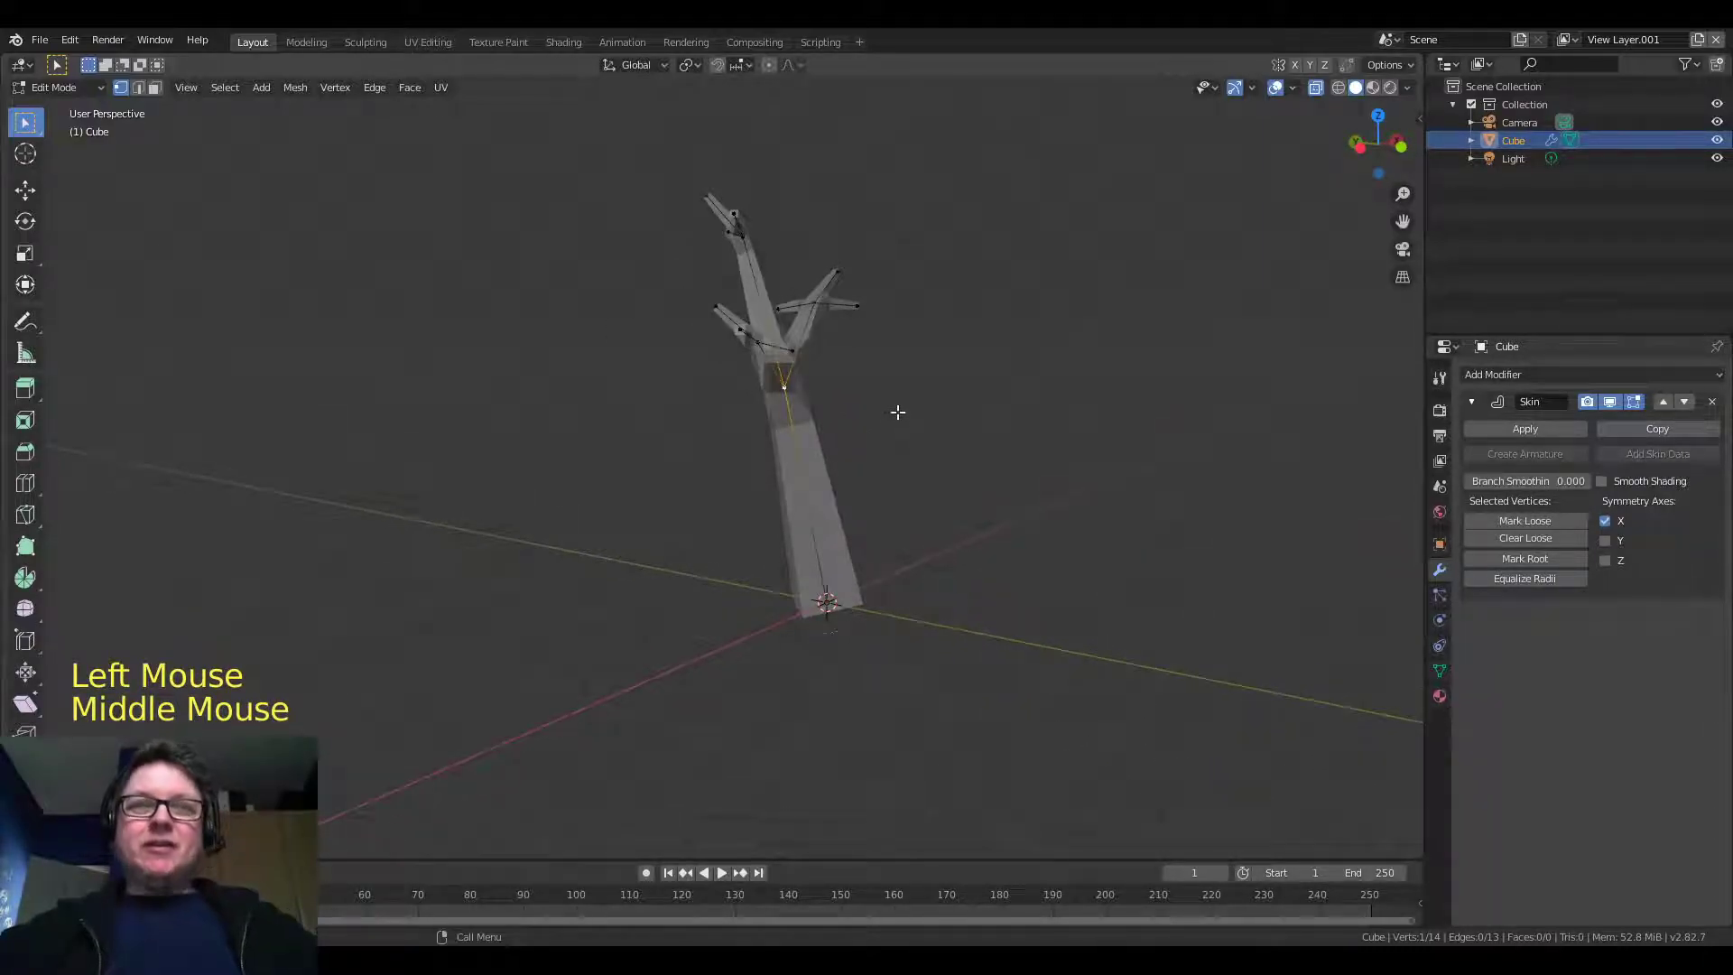
key("g")
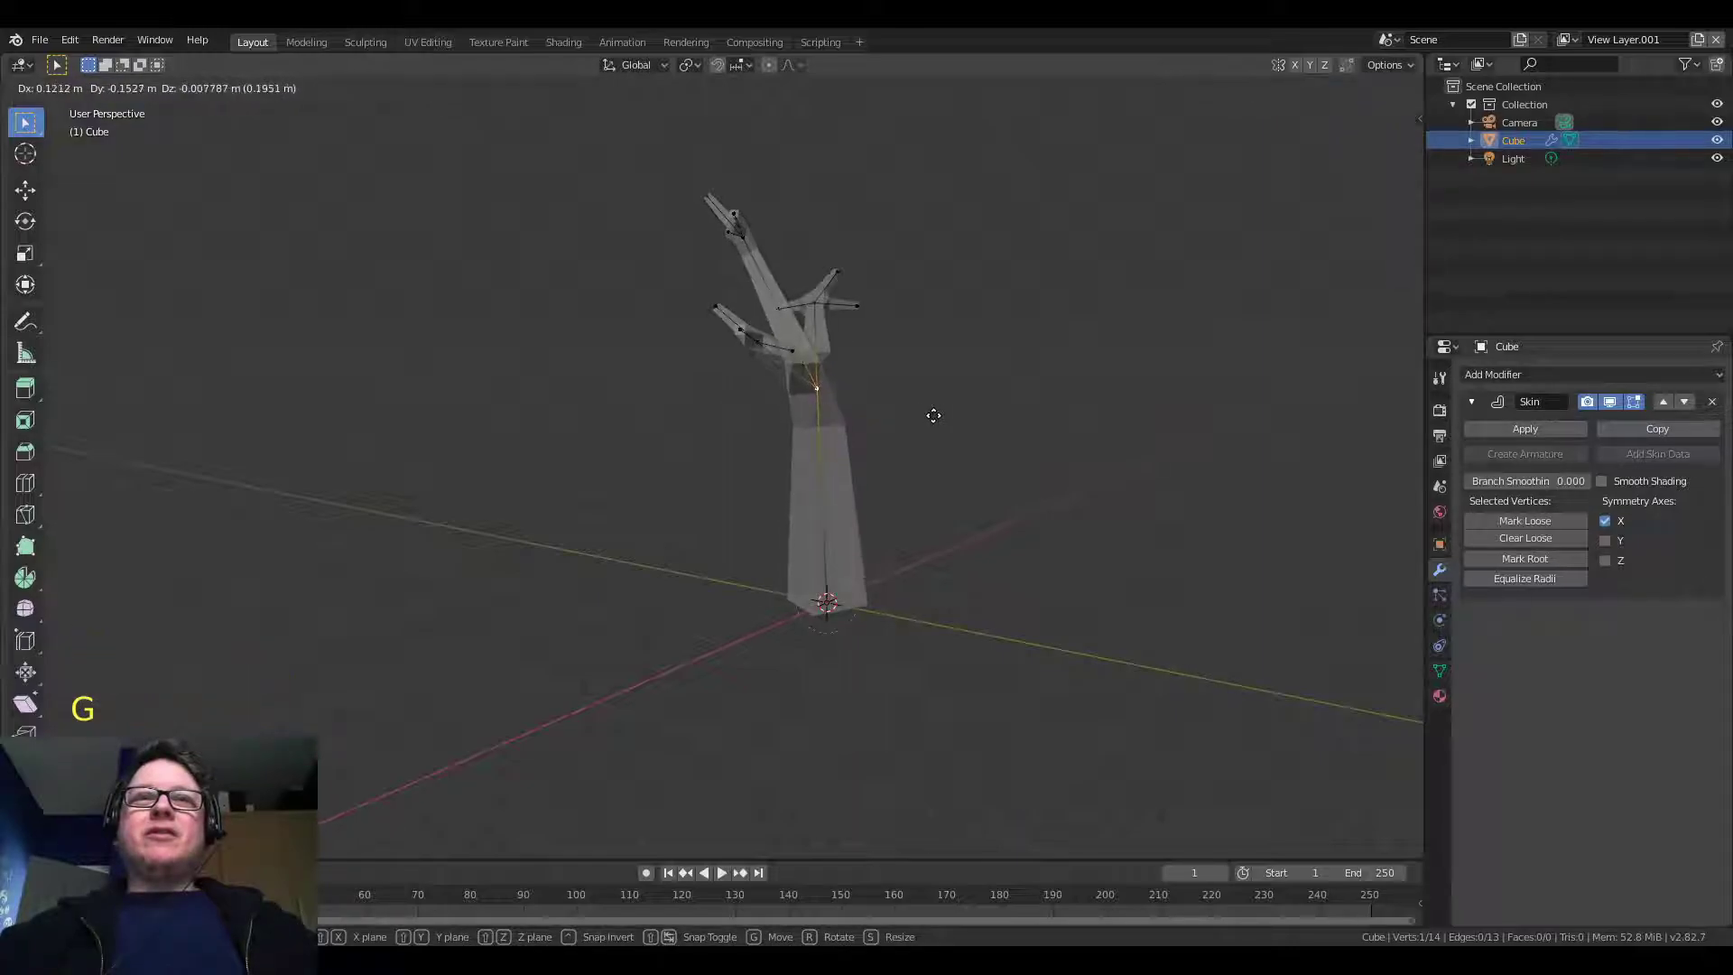
middle_click_drag(936, 412, 851, 504)
key("ctrl+z")
scroll(831, 429, "up", 2)
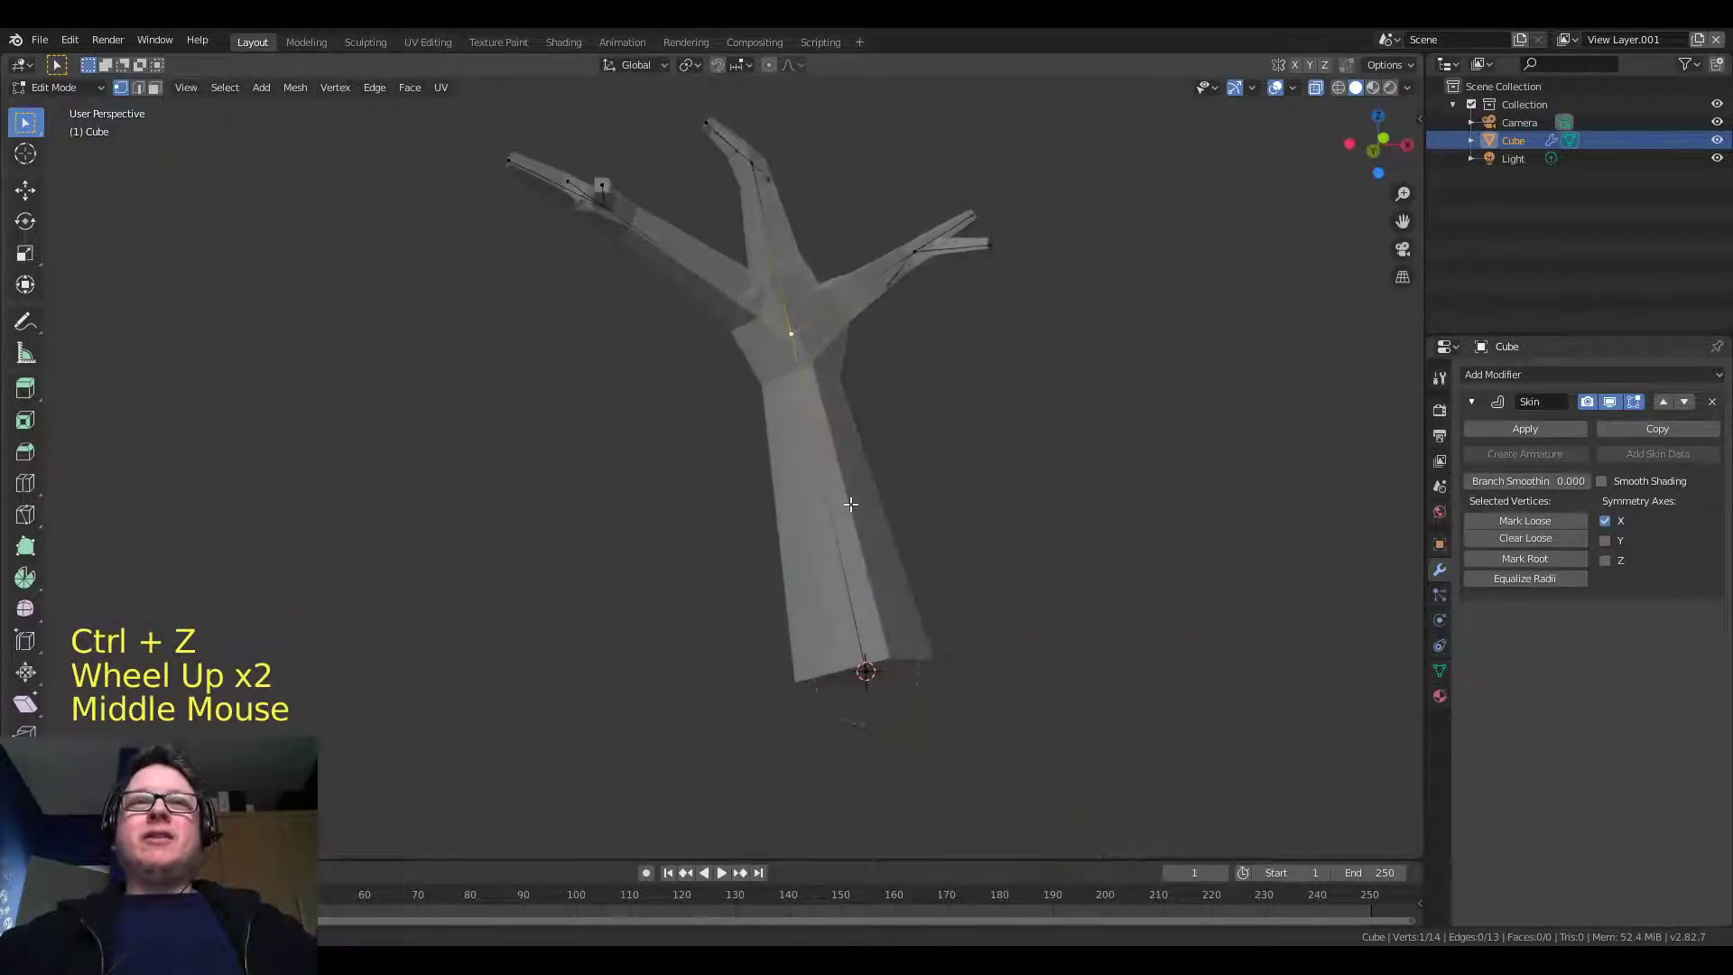
Subdivide the trunk edge between the base and the fork once
key("2")
left_click(854, 597)
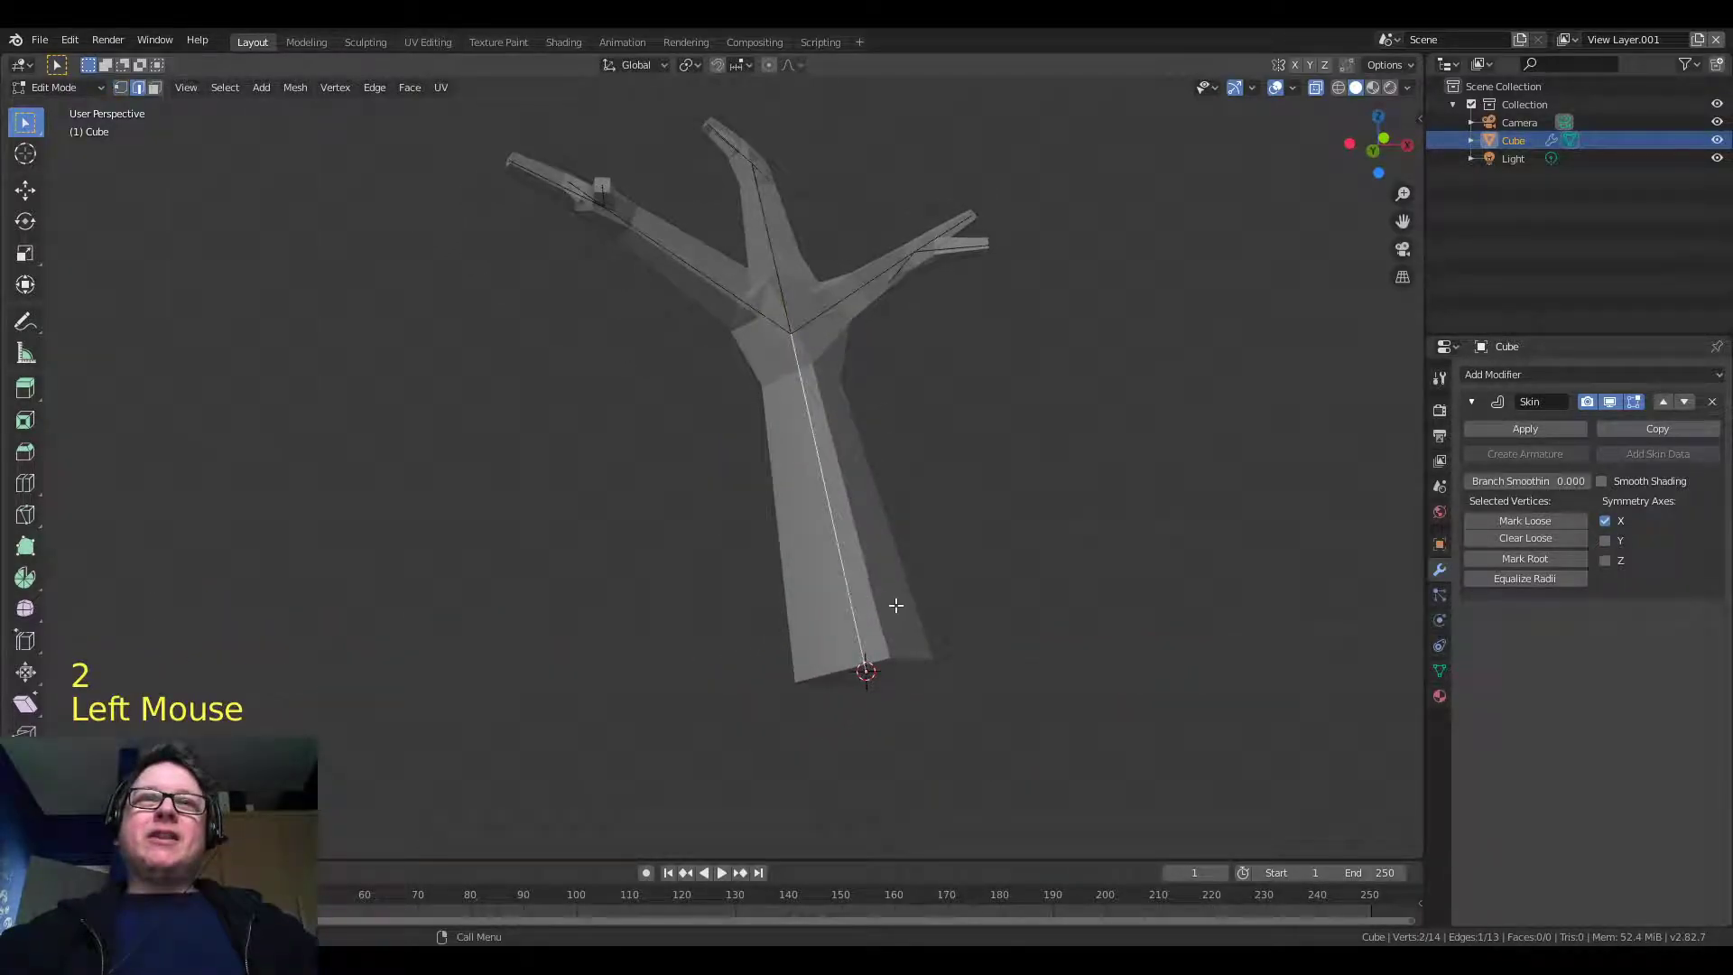
right_click(842, 588)
left_click(812, 428)
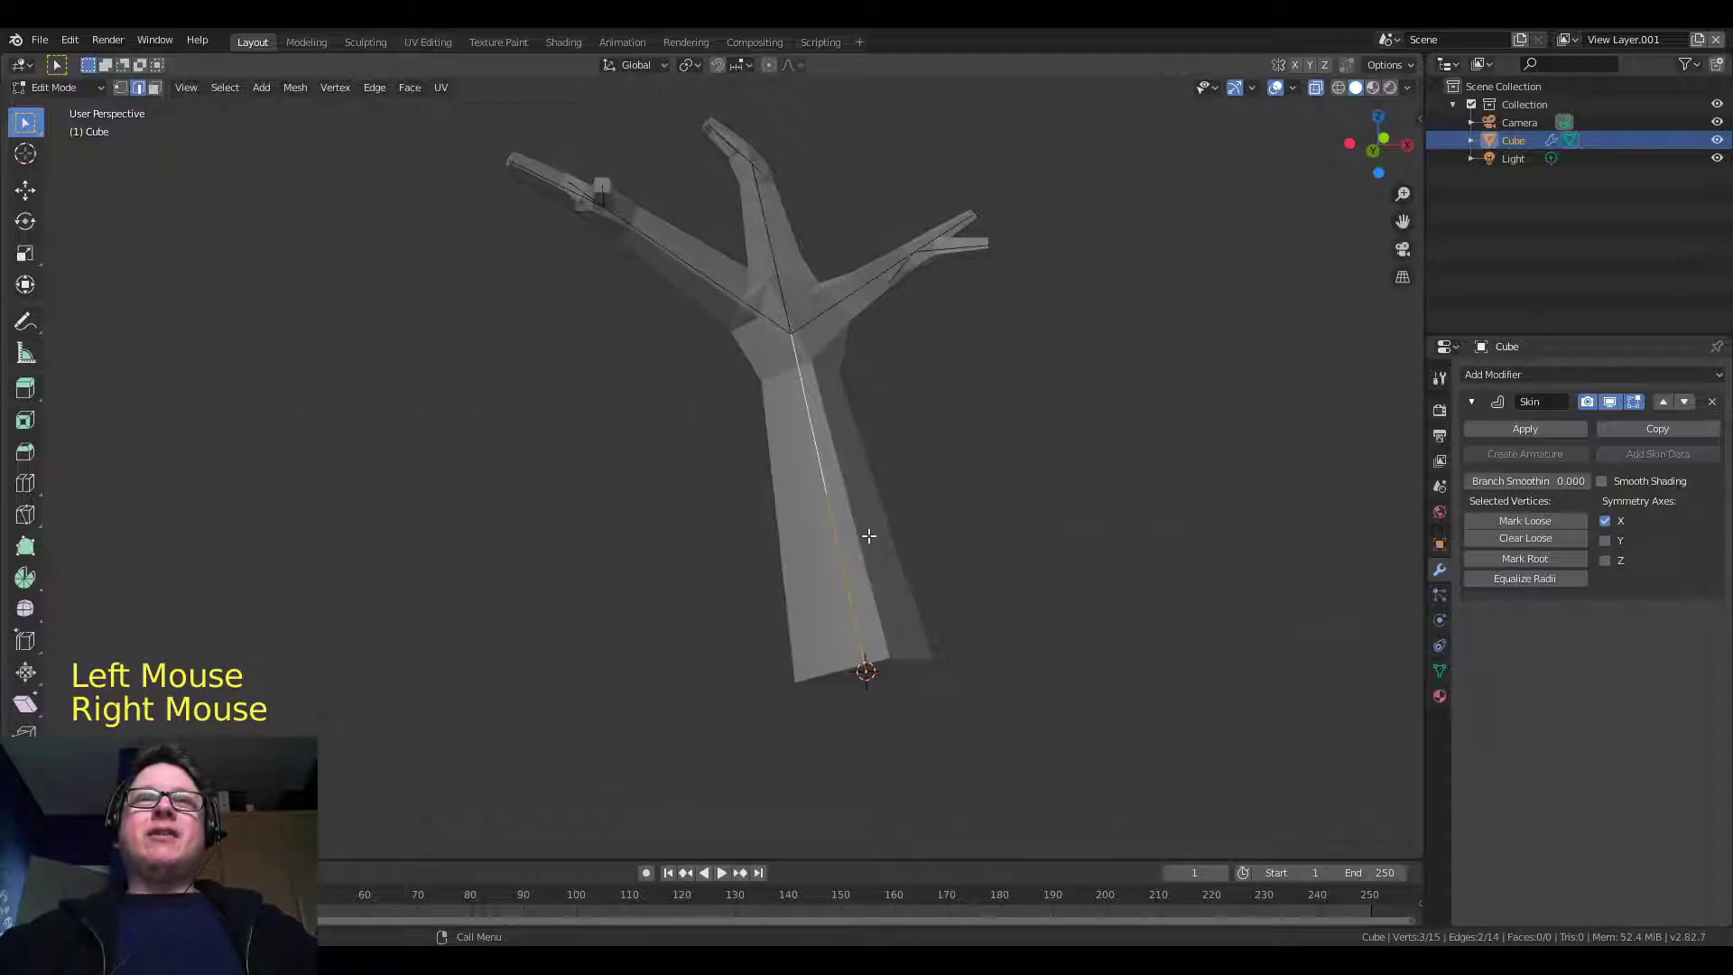
Bend the trunk by moving its middle vertex sideways, finishing in the left orthographic view with a shift of about -0.03 m along Y
key("1")
middle_click_drag(908, 556, 941, 608)
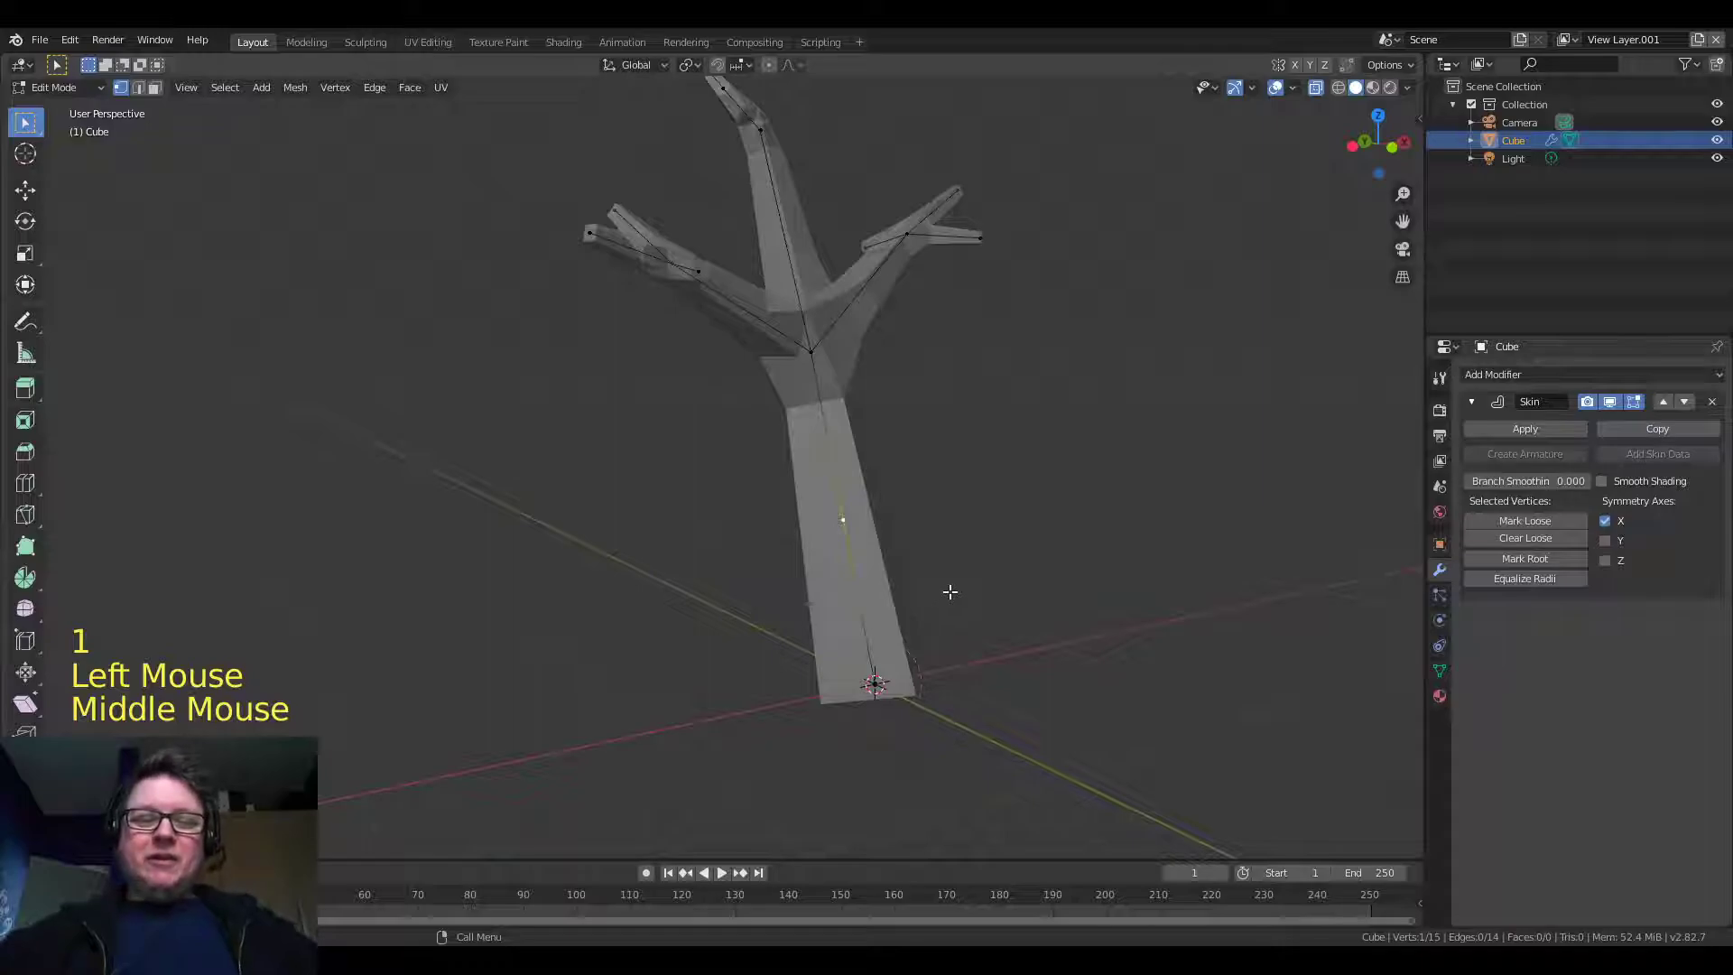
key("g")
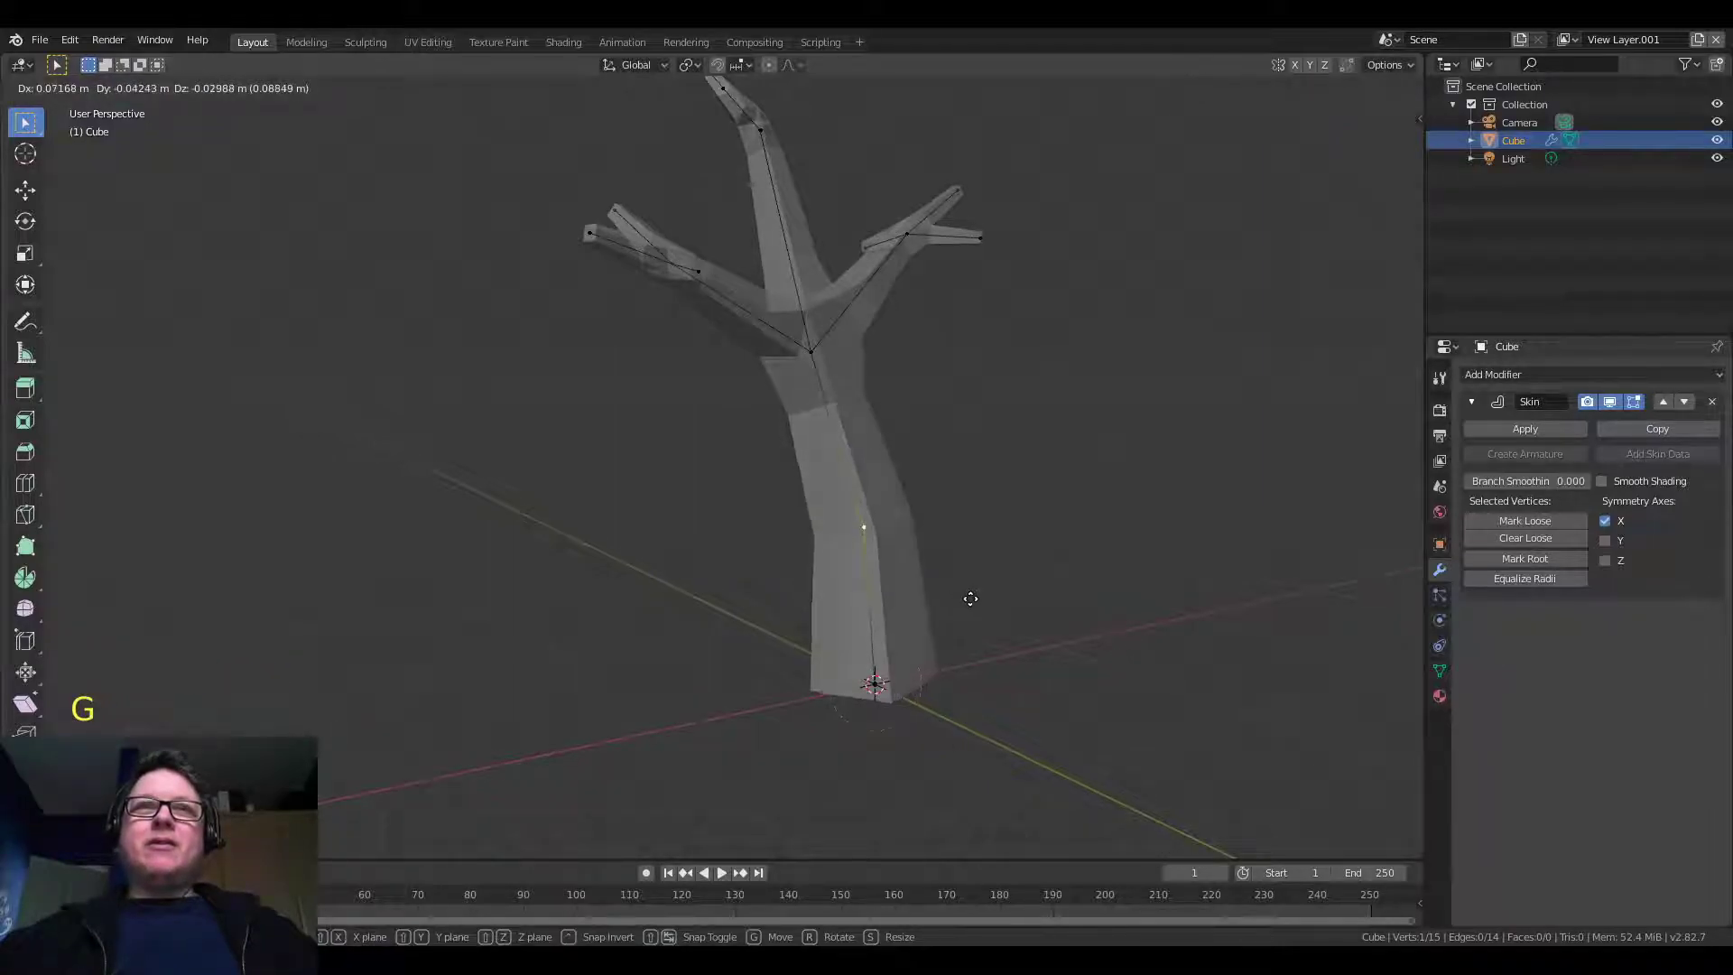
middle_click_drag(967, 598, 1029, 565)
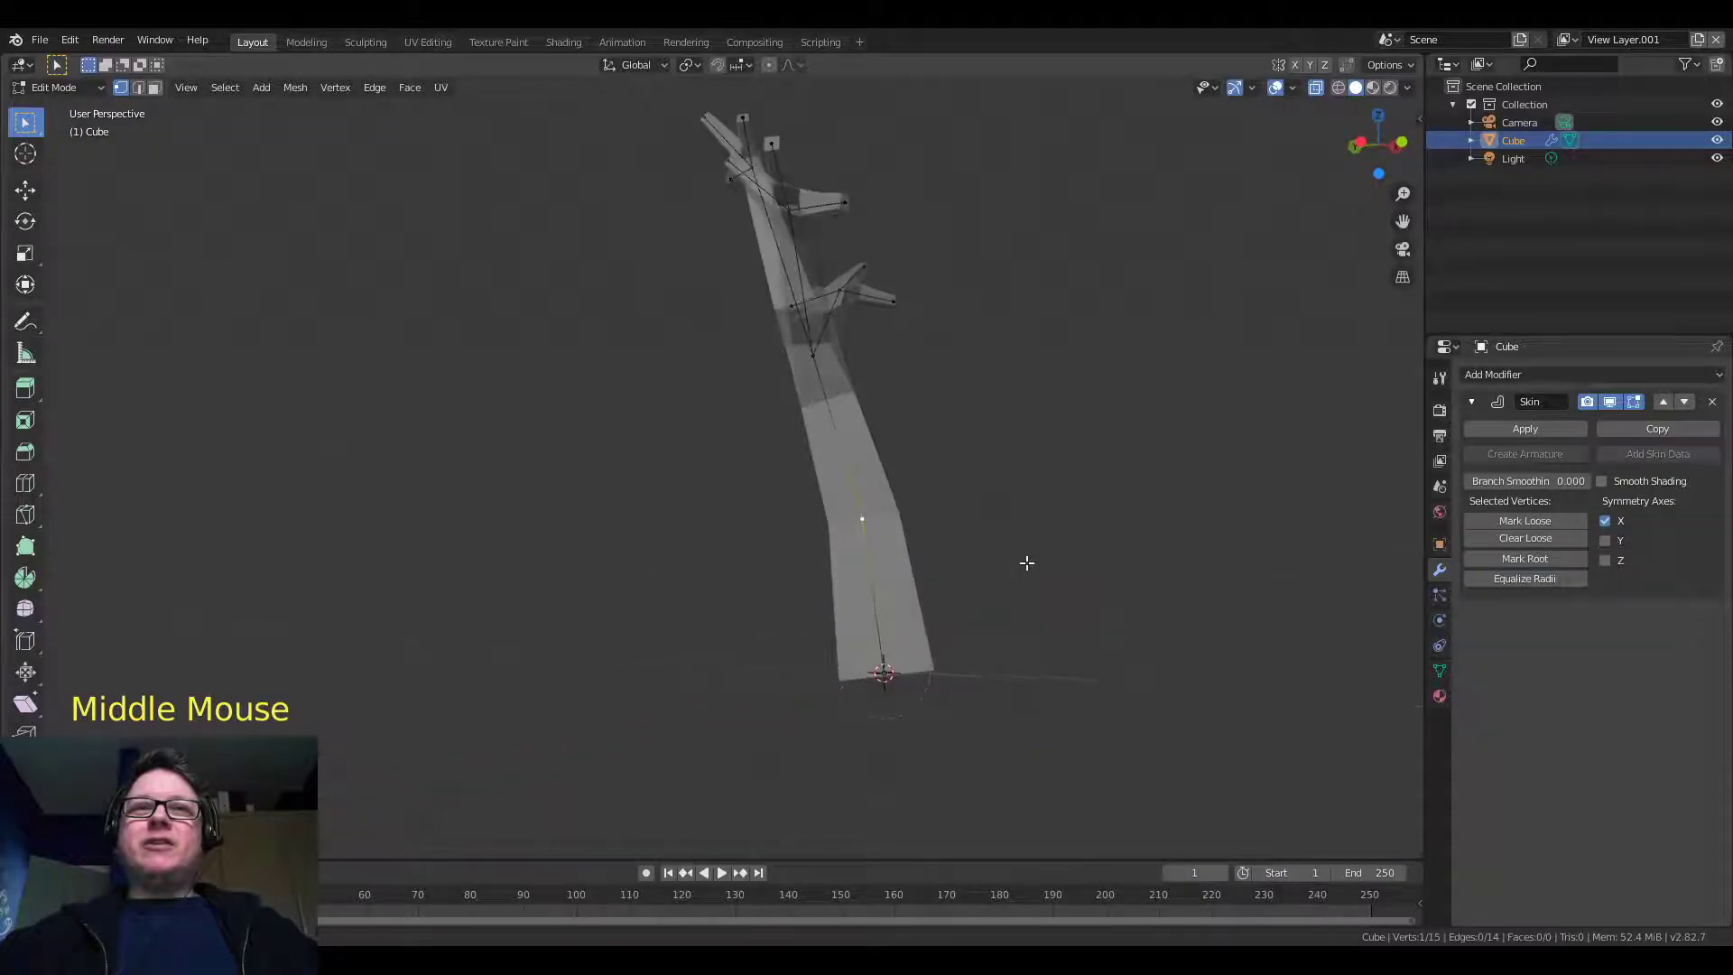
left_click(1359, 145)
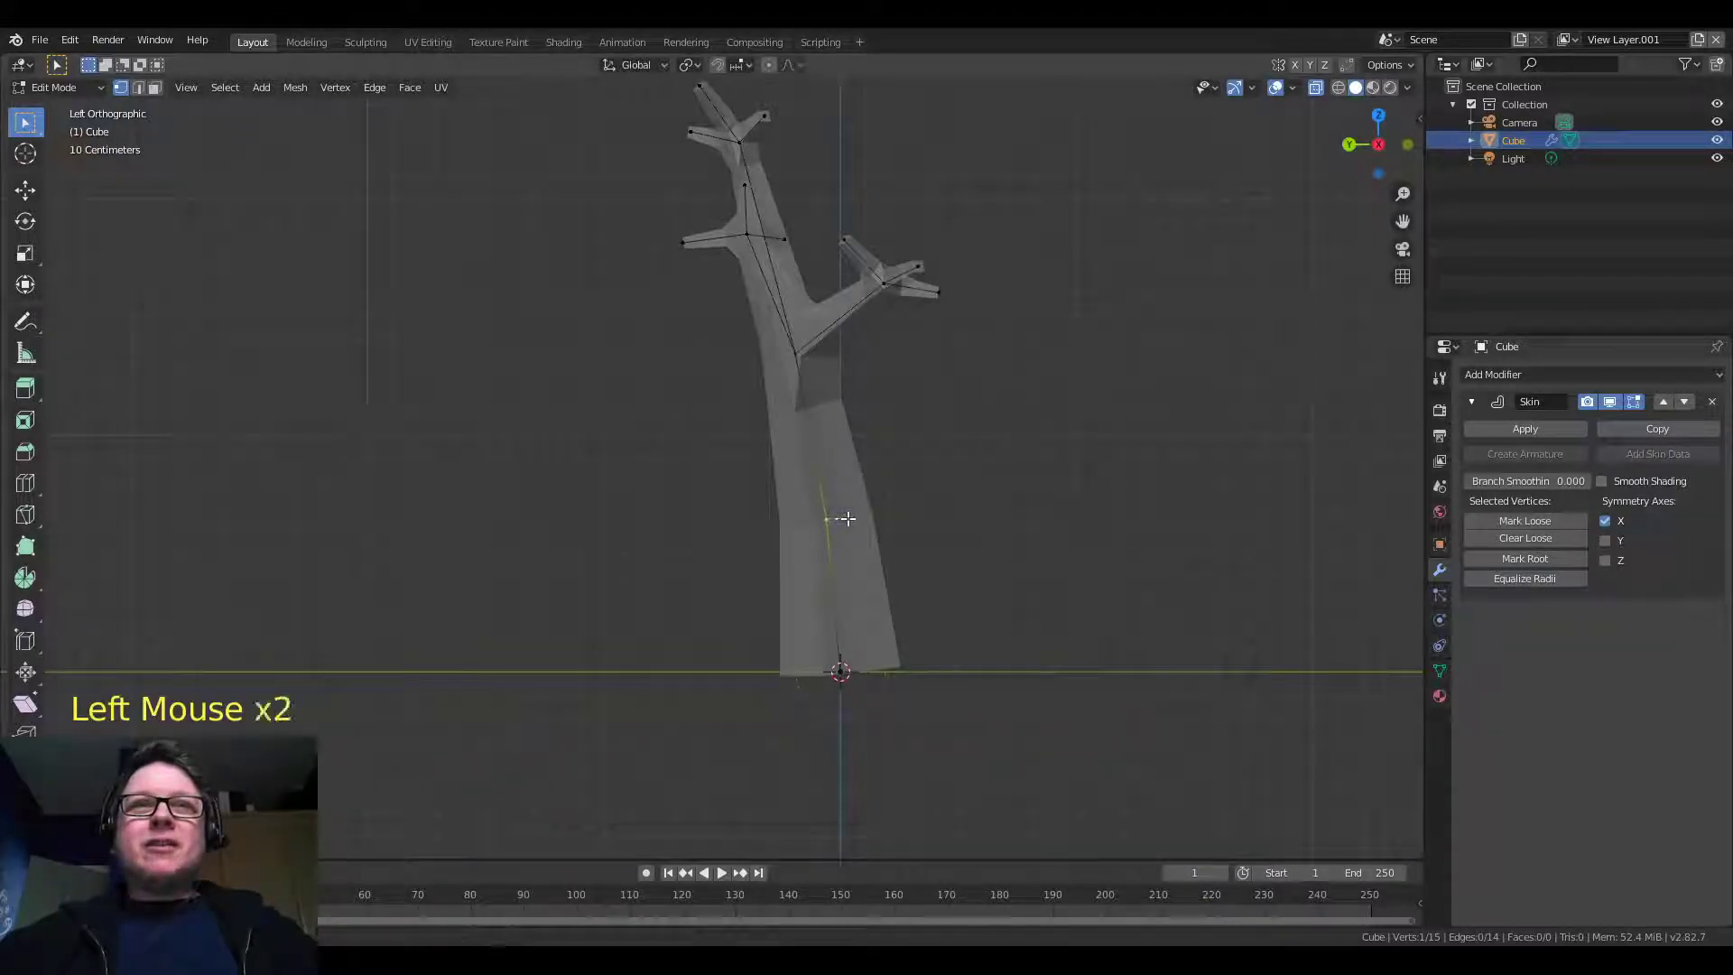
left_click(828, 516)
key("g")
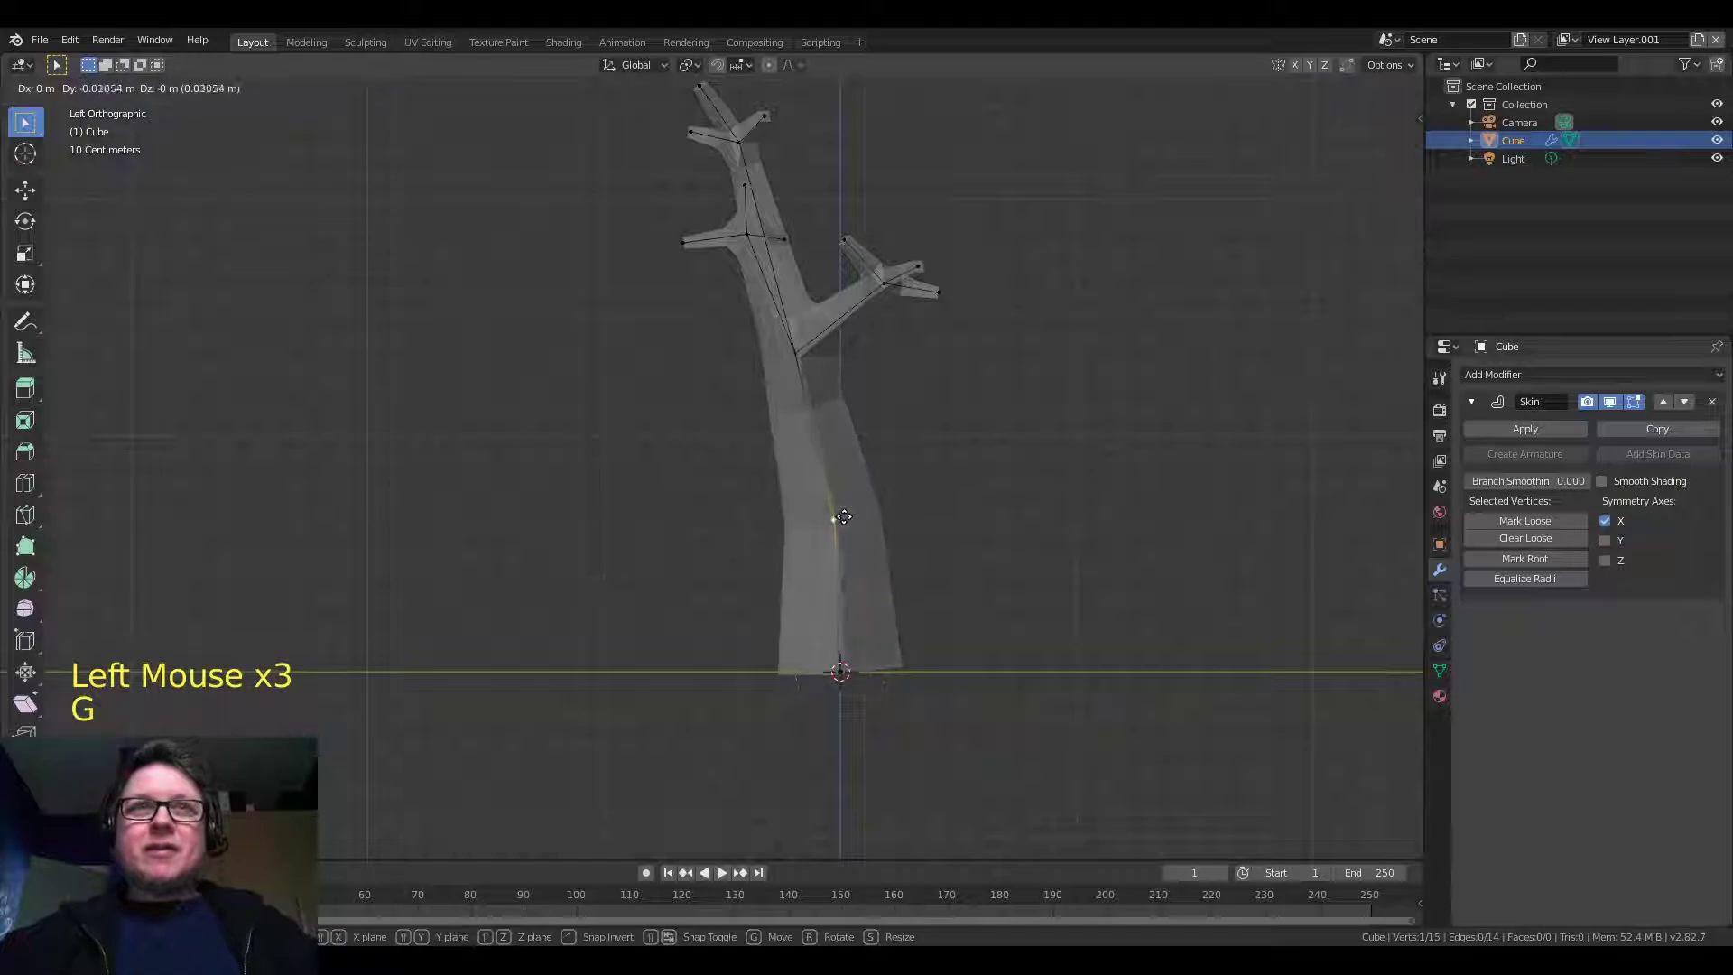
left_click(839, 517)
Move the trunk's fork vertex about 0.10 m along Y in the left orthographic view to curve the upper trunk
middle_click_drag(967, 523, 917, 577)
scroll(894, 541, "down", 3)
left_click(761, 436)
middle_click_drag(882, 449, 968, 408)
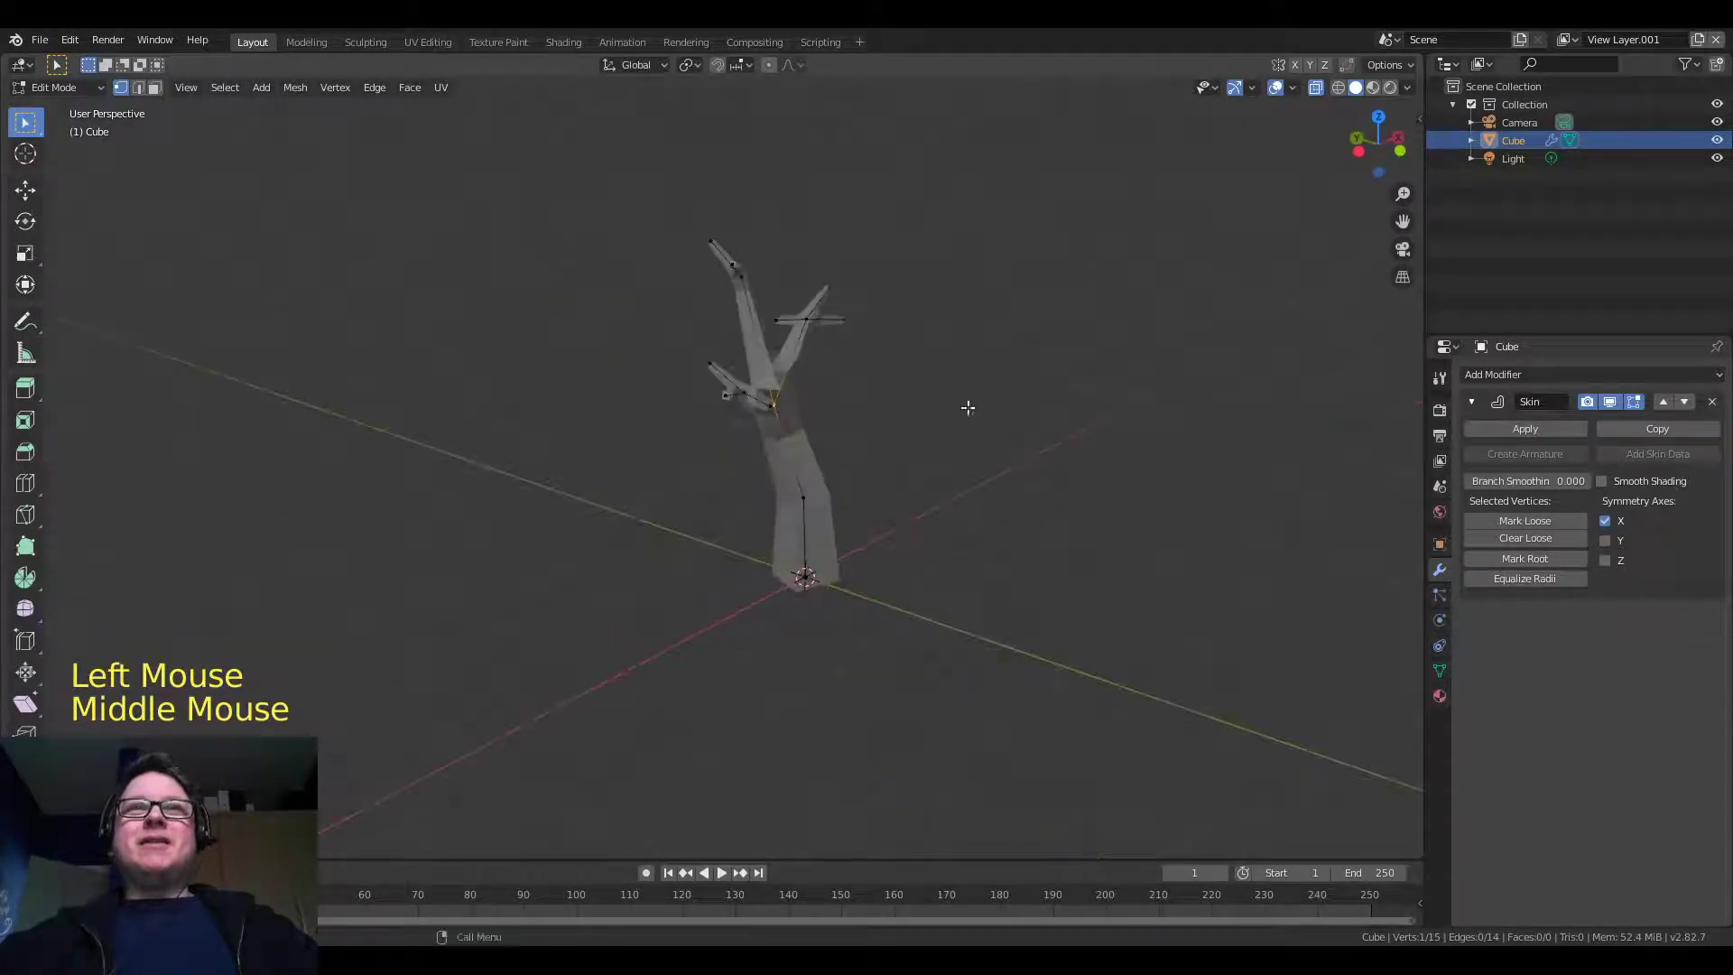
left_click(1358, 150)
scroll(967, 328, "up", 2)
key("f")
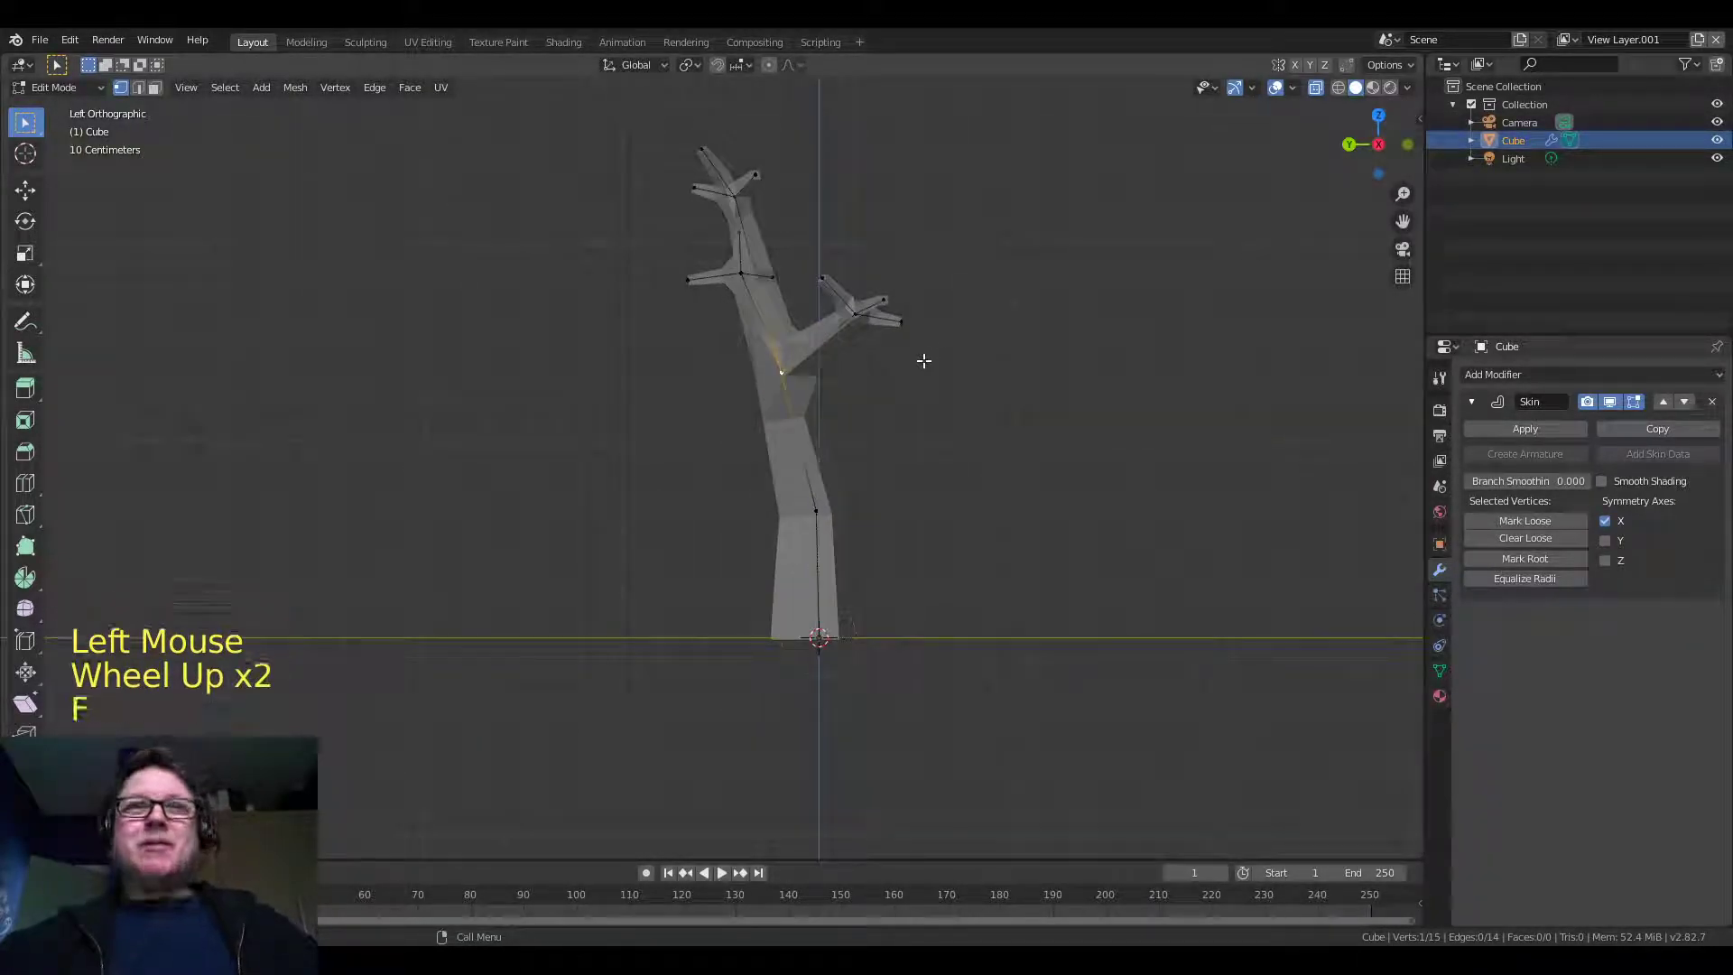
key("g")
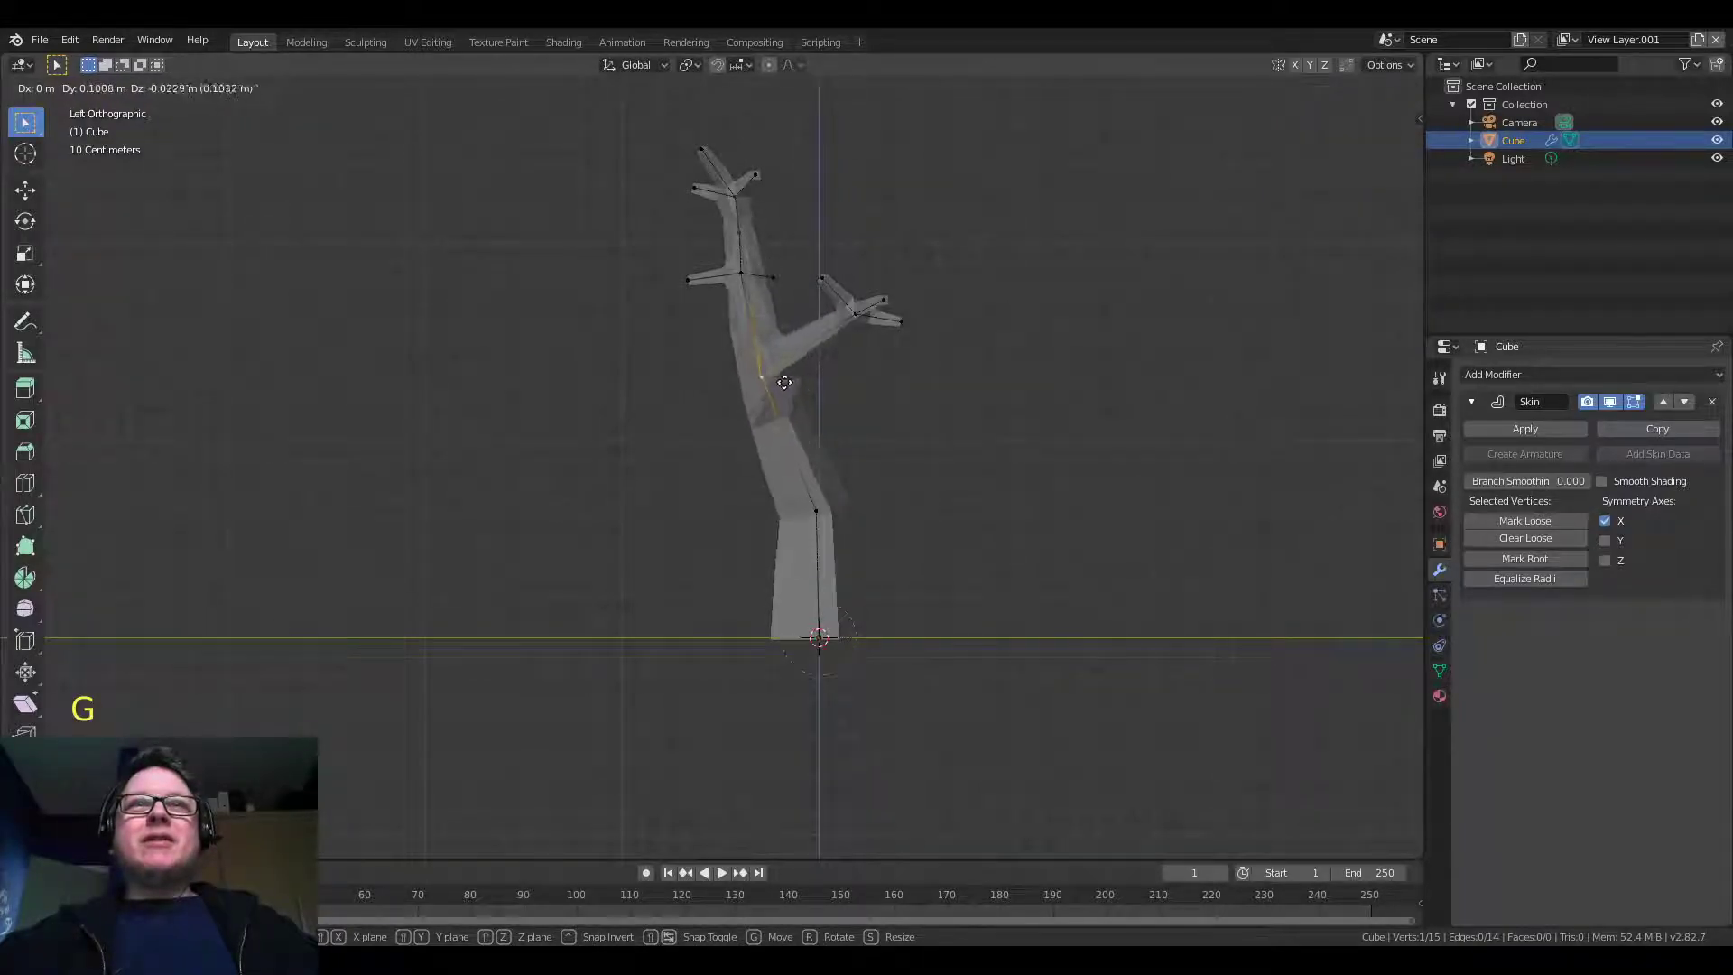
left_click(808, 347)
Select the twig vertices at the end of the right-hand branch and move them about -0.30 m along Y in the left orthographic view
middle_click_drag(808, 348, 897, 193)
left_click(876, 281)
left_click_drag(843, 186, 1042, 310)
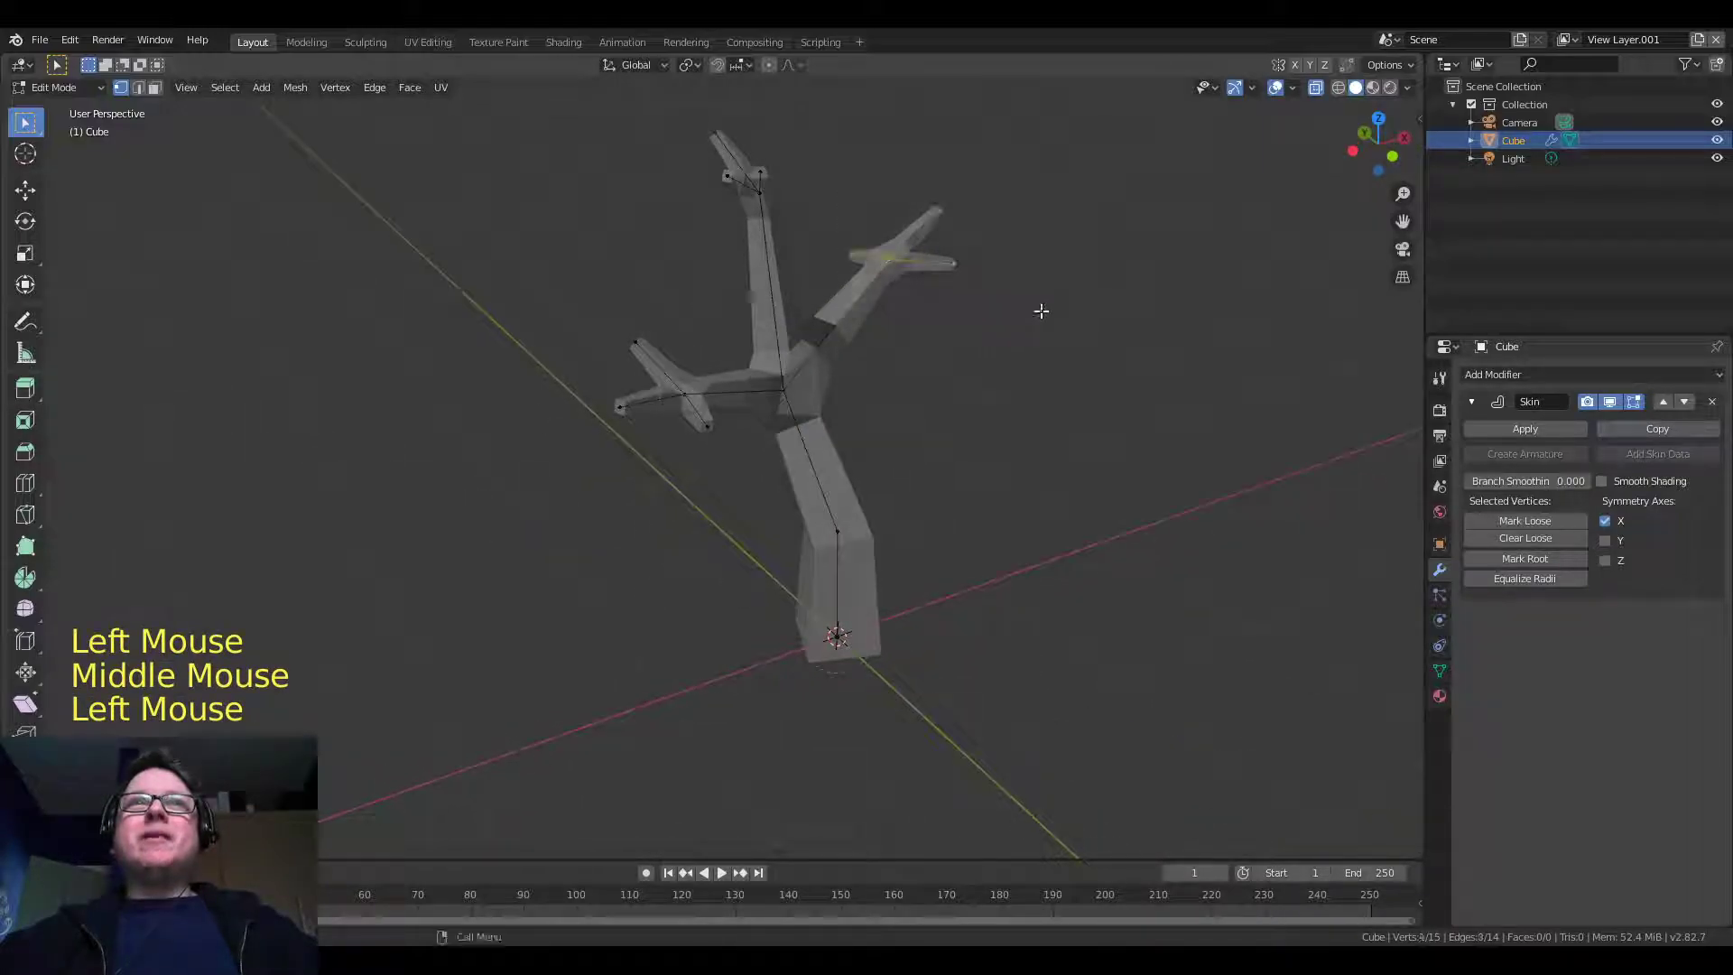
double_click(1352, 150)
key("g")
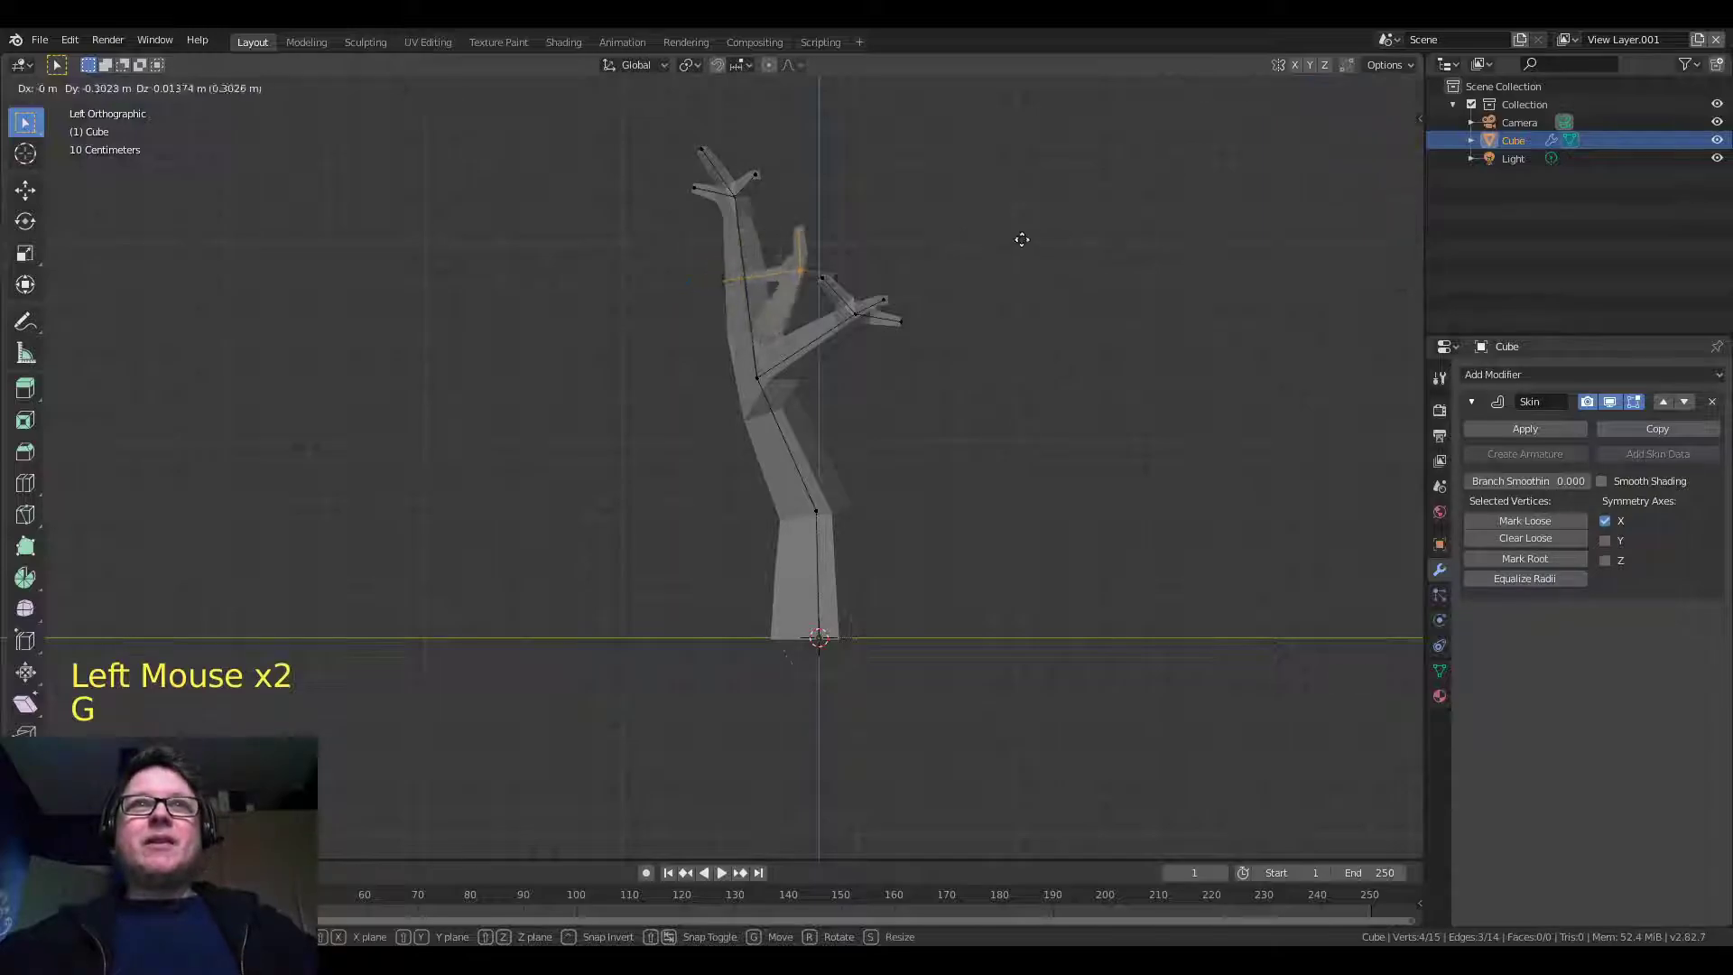
middle_click_drag(1037, 232, 1259, 136)
Return to Object Mode and turn off X-ray display
scroll(903, 310, "down", 2)
key("Tab")
left_click(1318, 88)
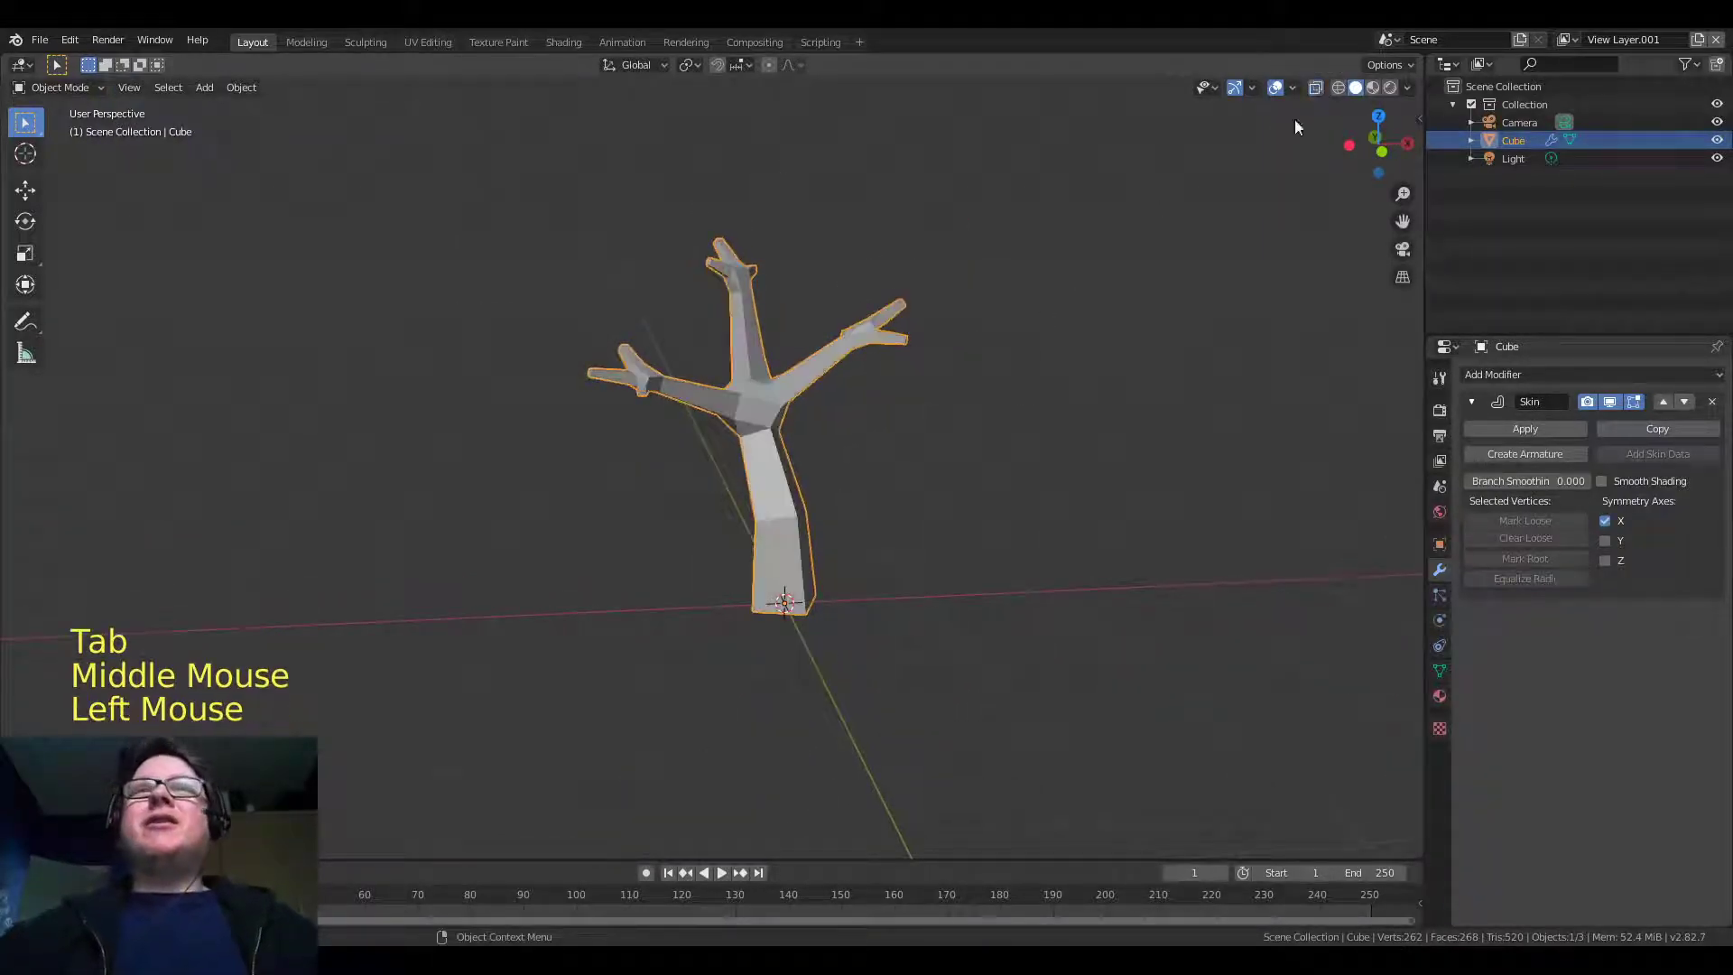
scroll(1020, 371, "down", 1)
middle_click_drag(1029, 430, 1089, 413)
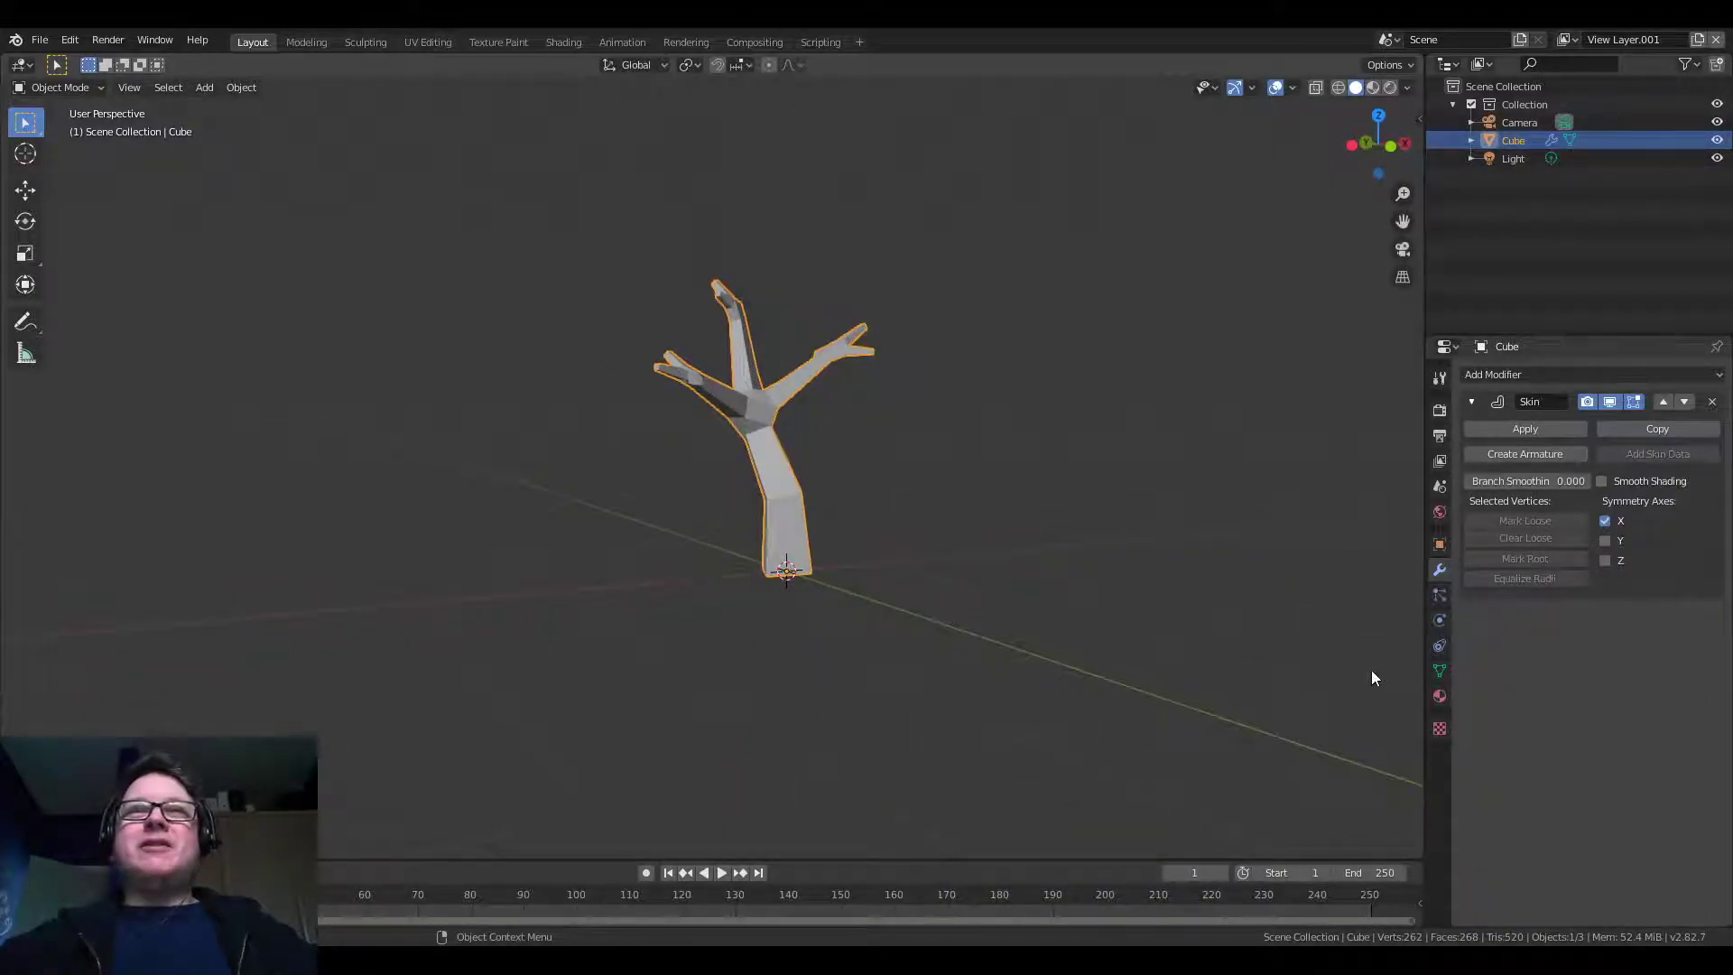
Rename the tree's material as Trunk and set its base color to a dark brown
left_click(1439, 697)
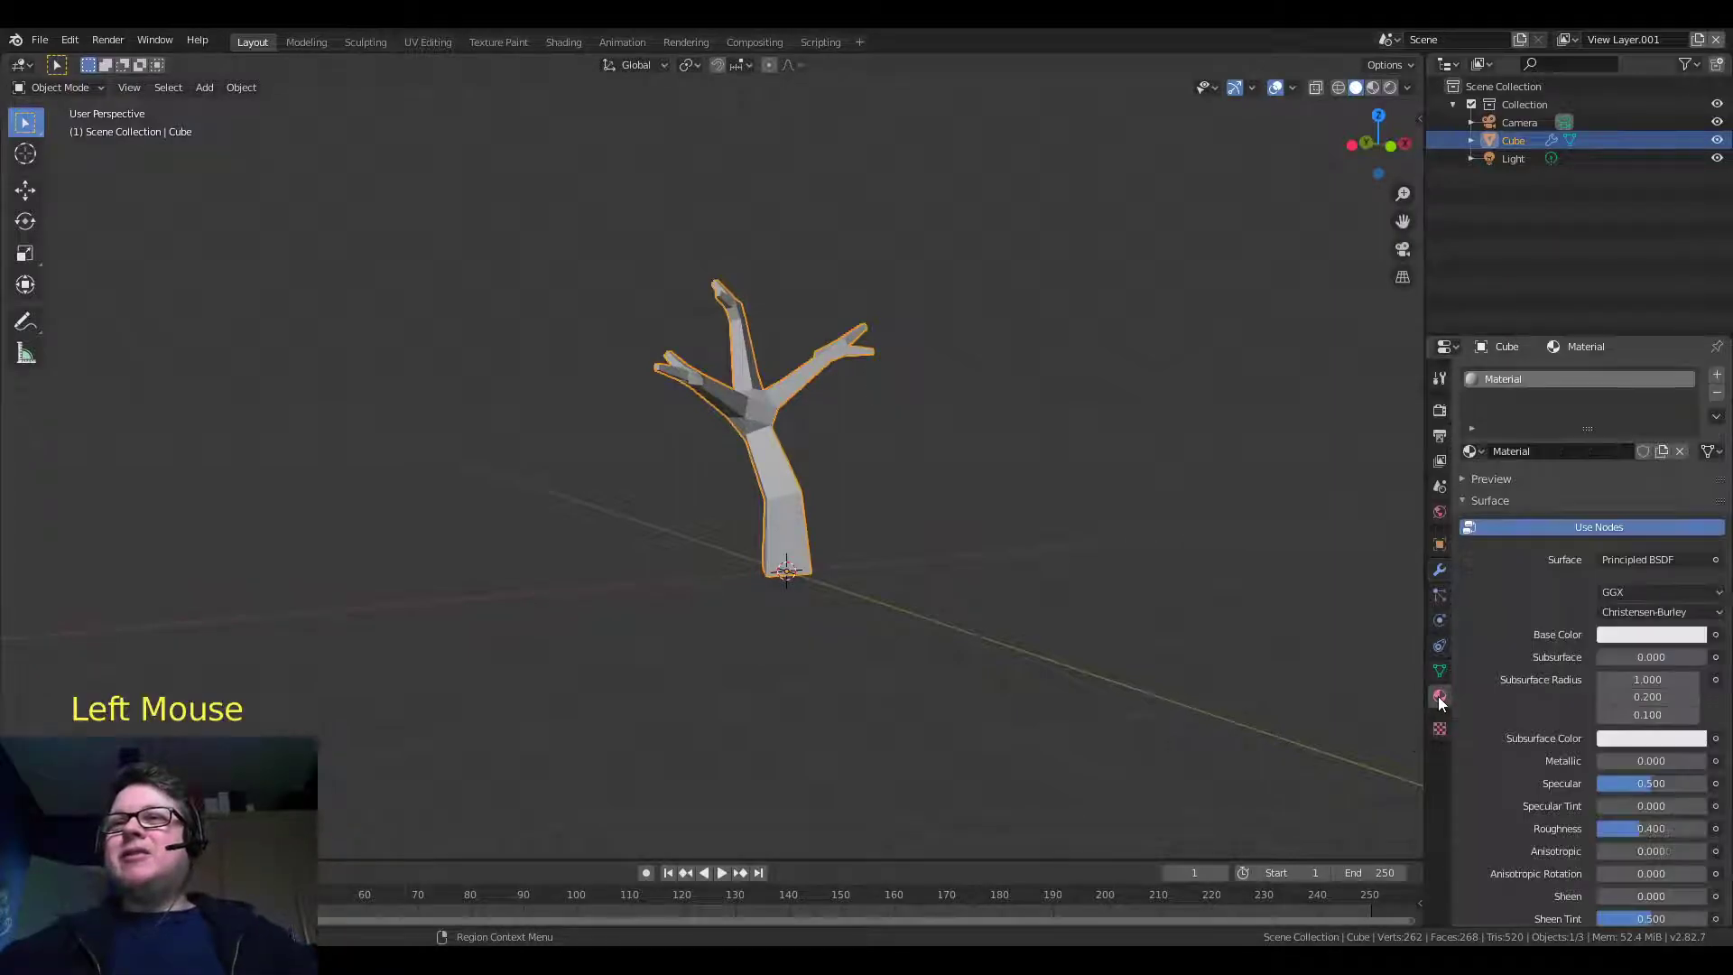
double_click(1560, 386)
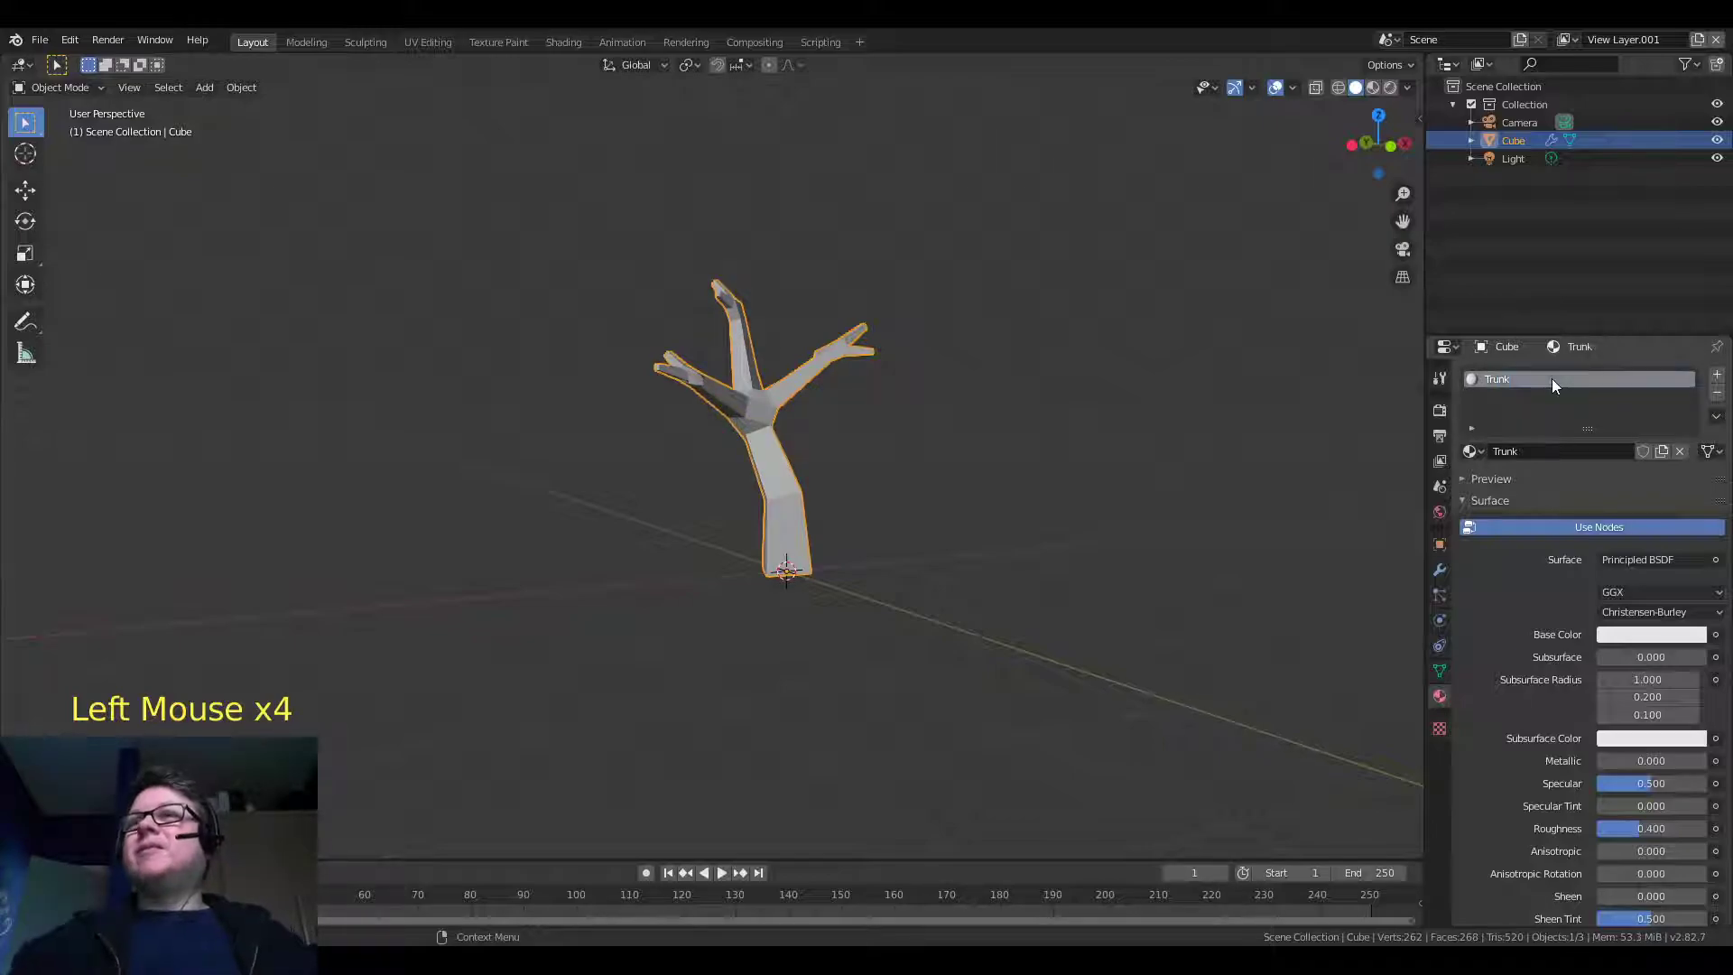
key("Return")
left_click(1641, 637)
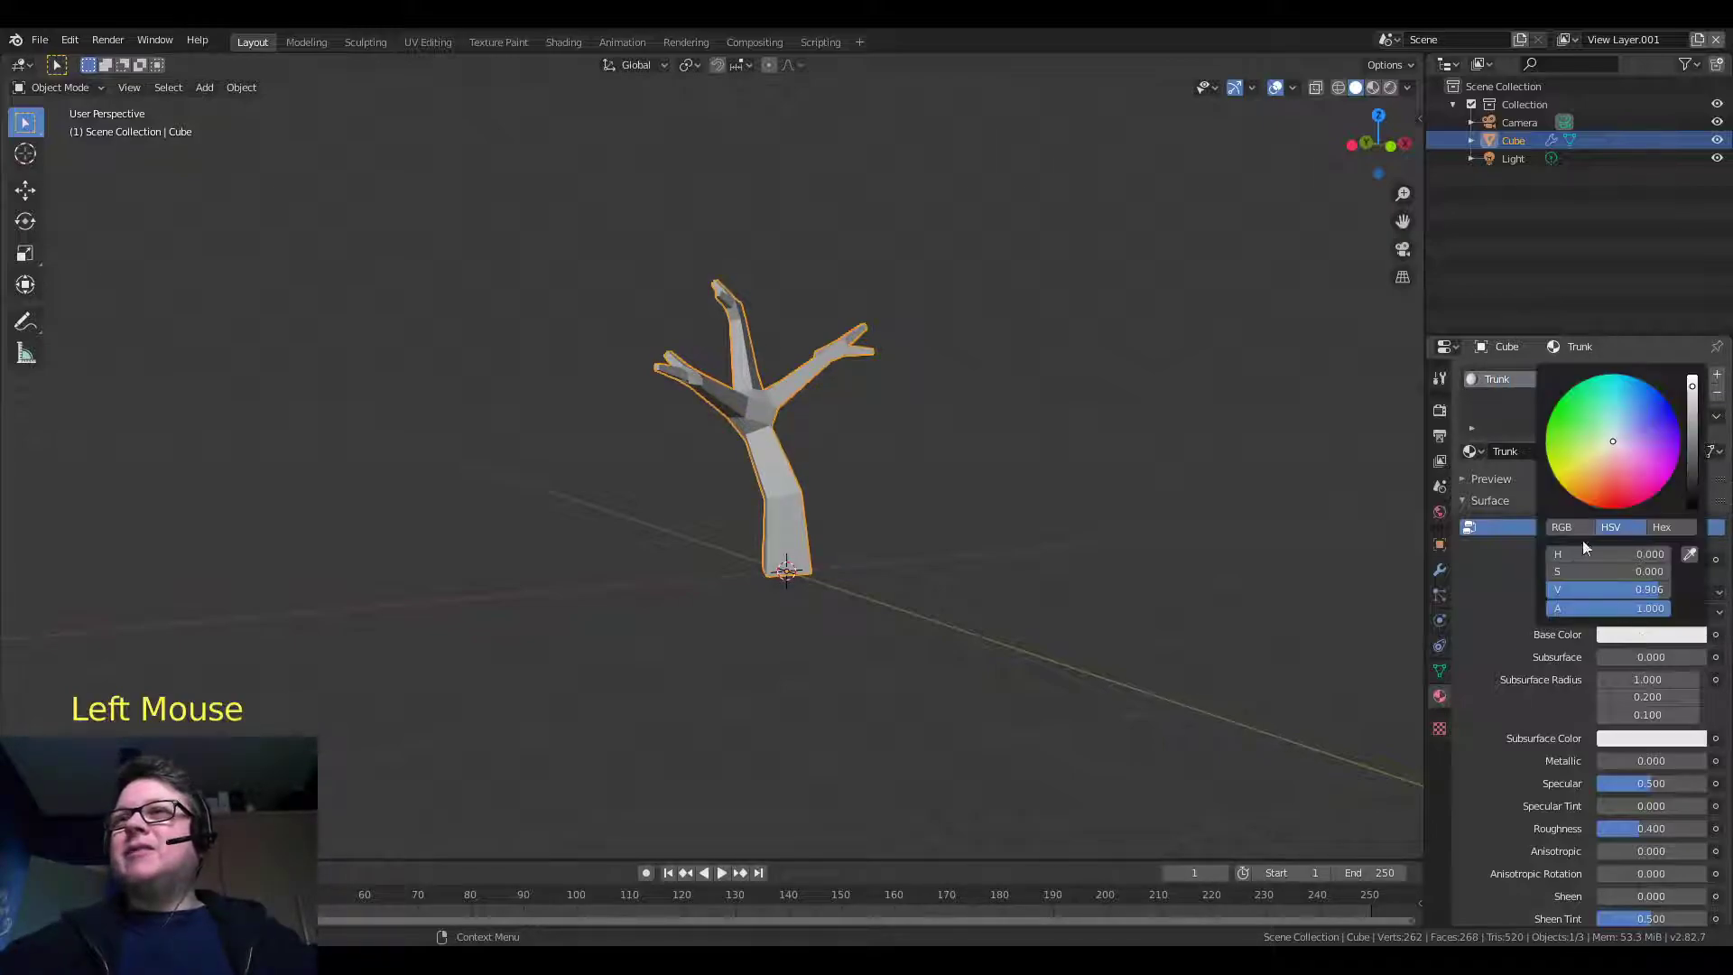
left_click(1585, 481)
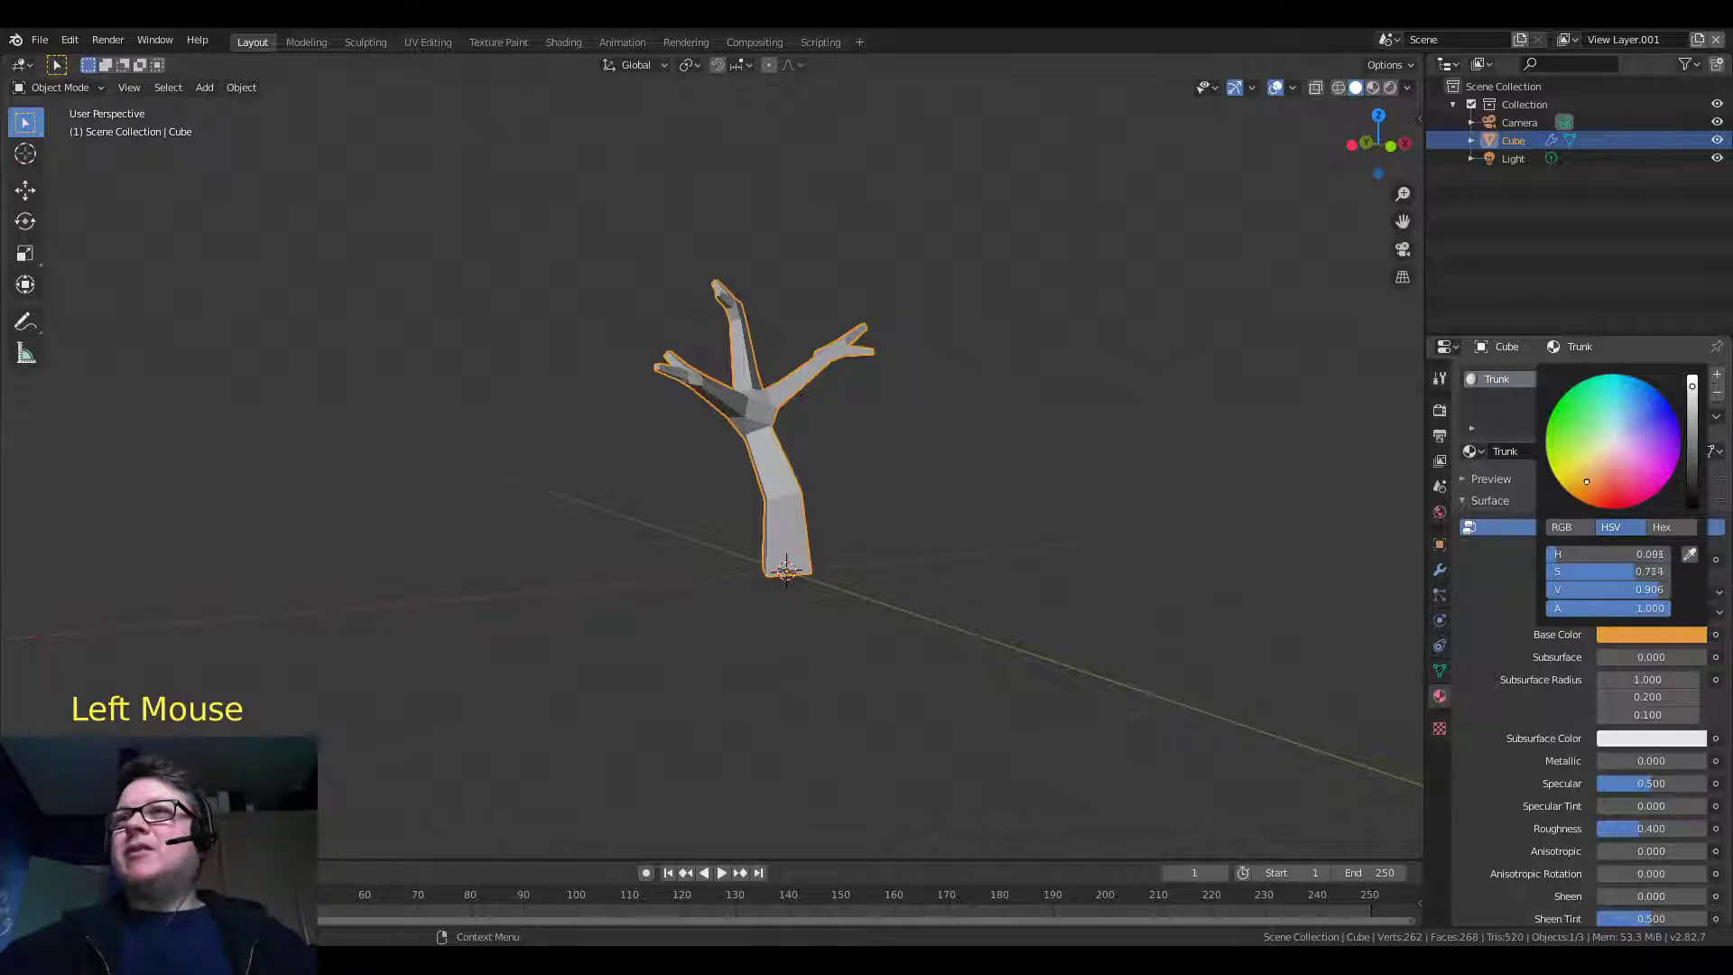
left_click(1695, 447)
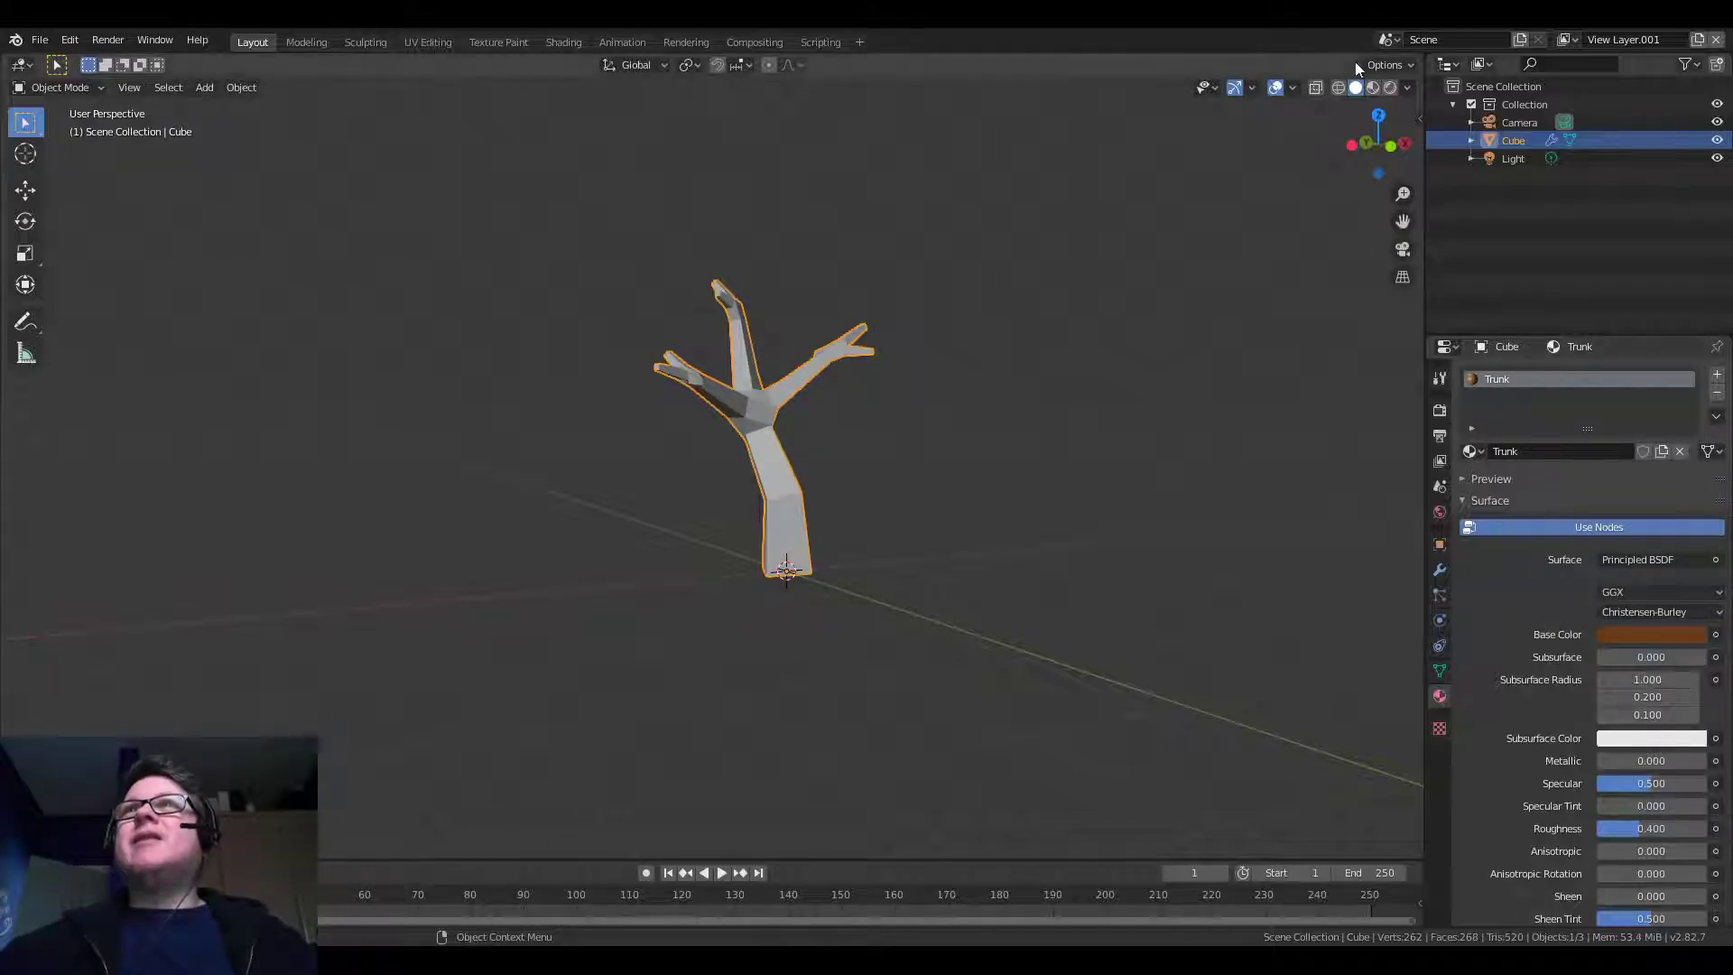
Show the tree in material preview and set the Trunk material's Roughness to 0.916 and Specular to 0.258
left_click(1373, 88)
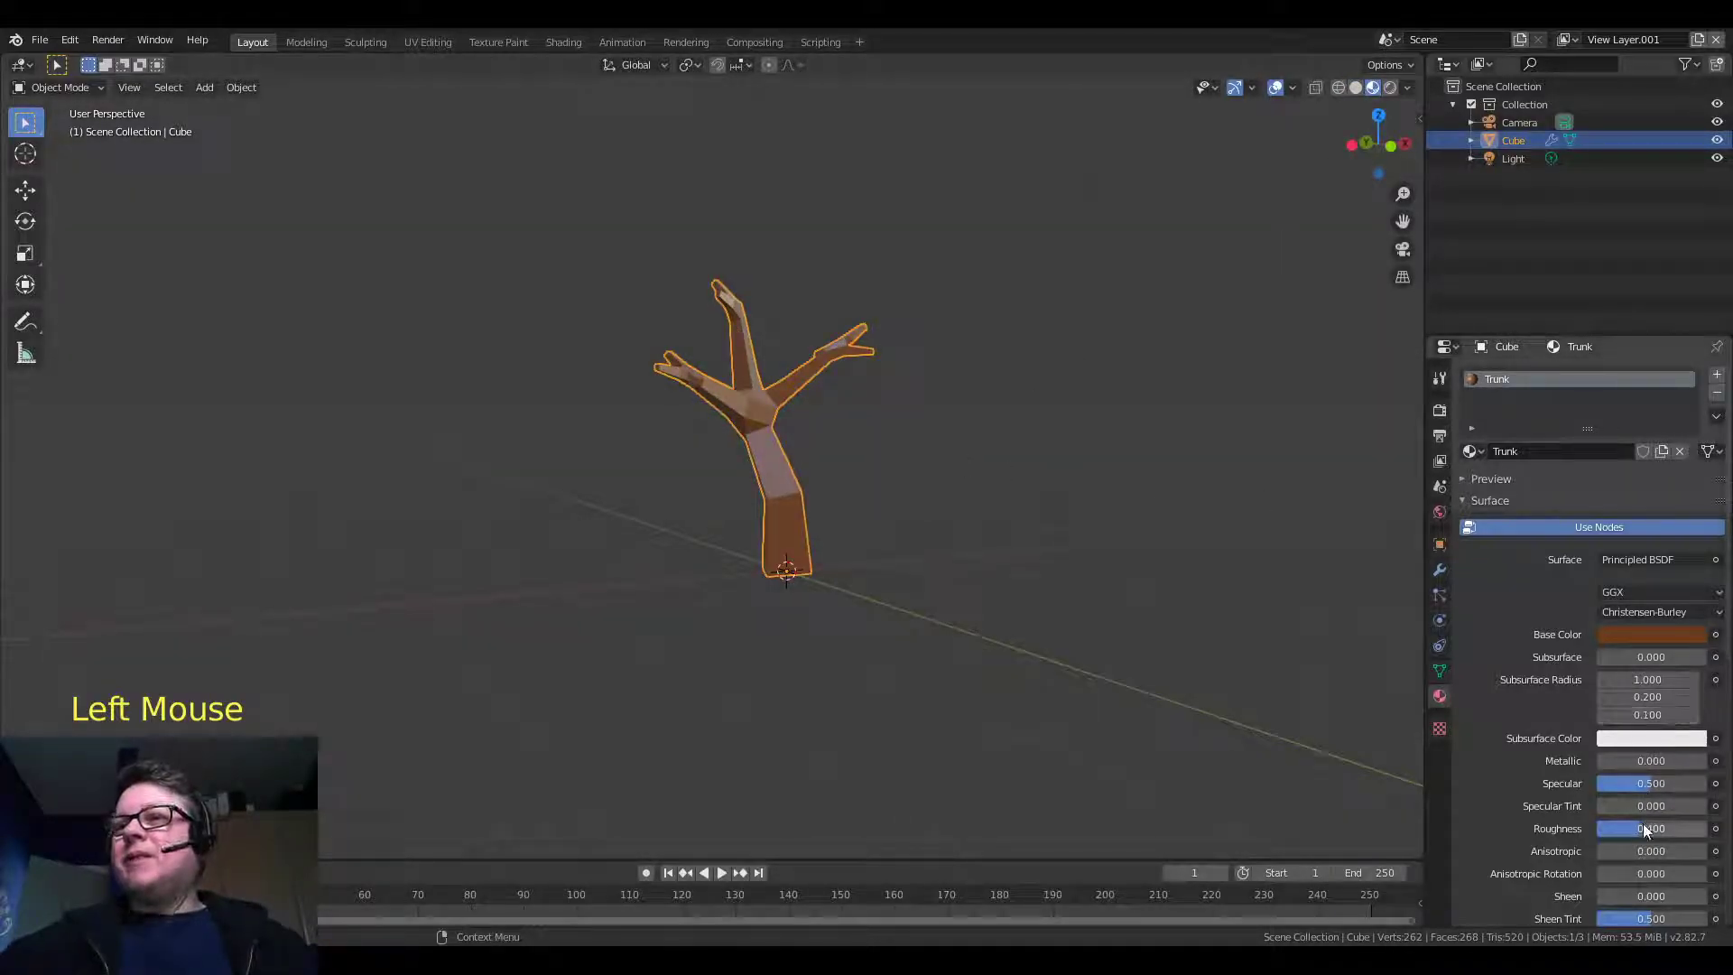
left_click_drag(1640, 827, 1600, 783)
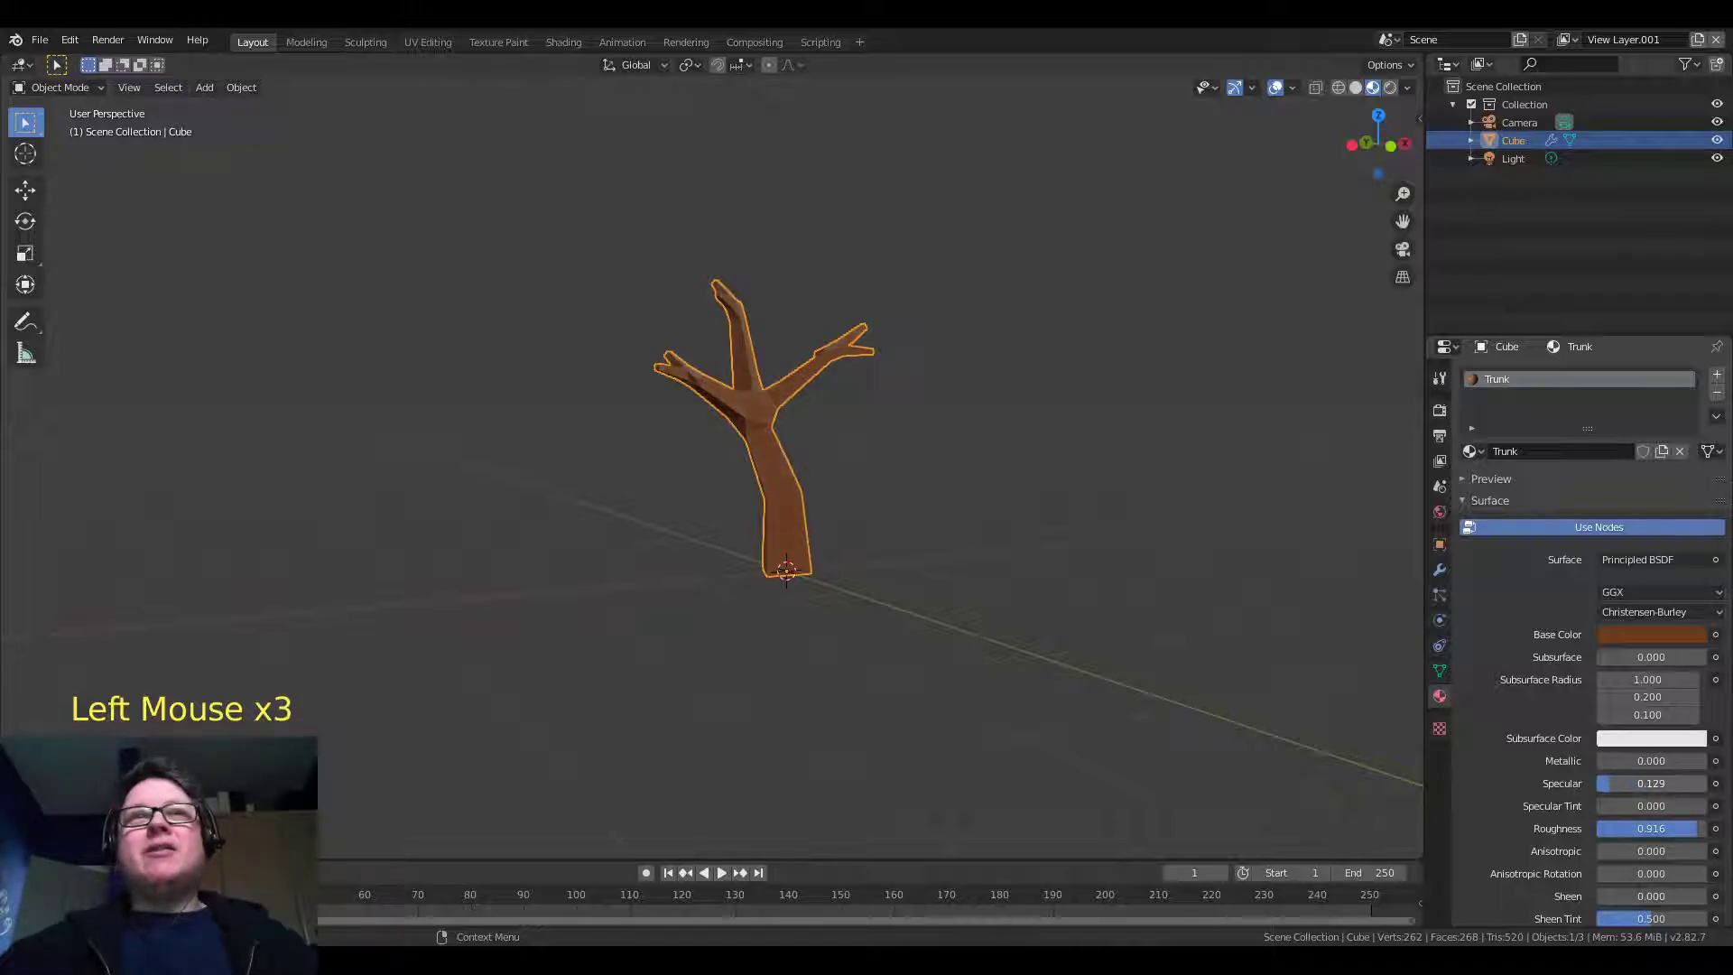
scroll(863, 485, "up", 5)
middle_click_drag(864, 485, 963, 481)
scroll(962, 498, "down", 4)
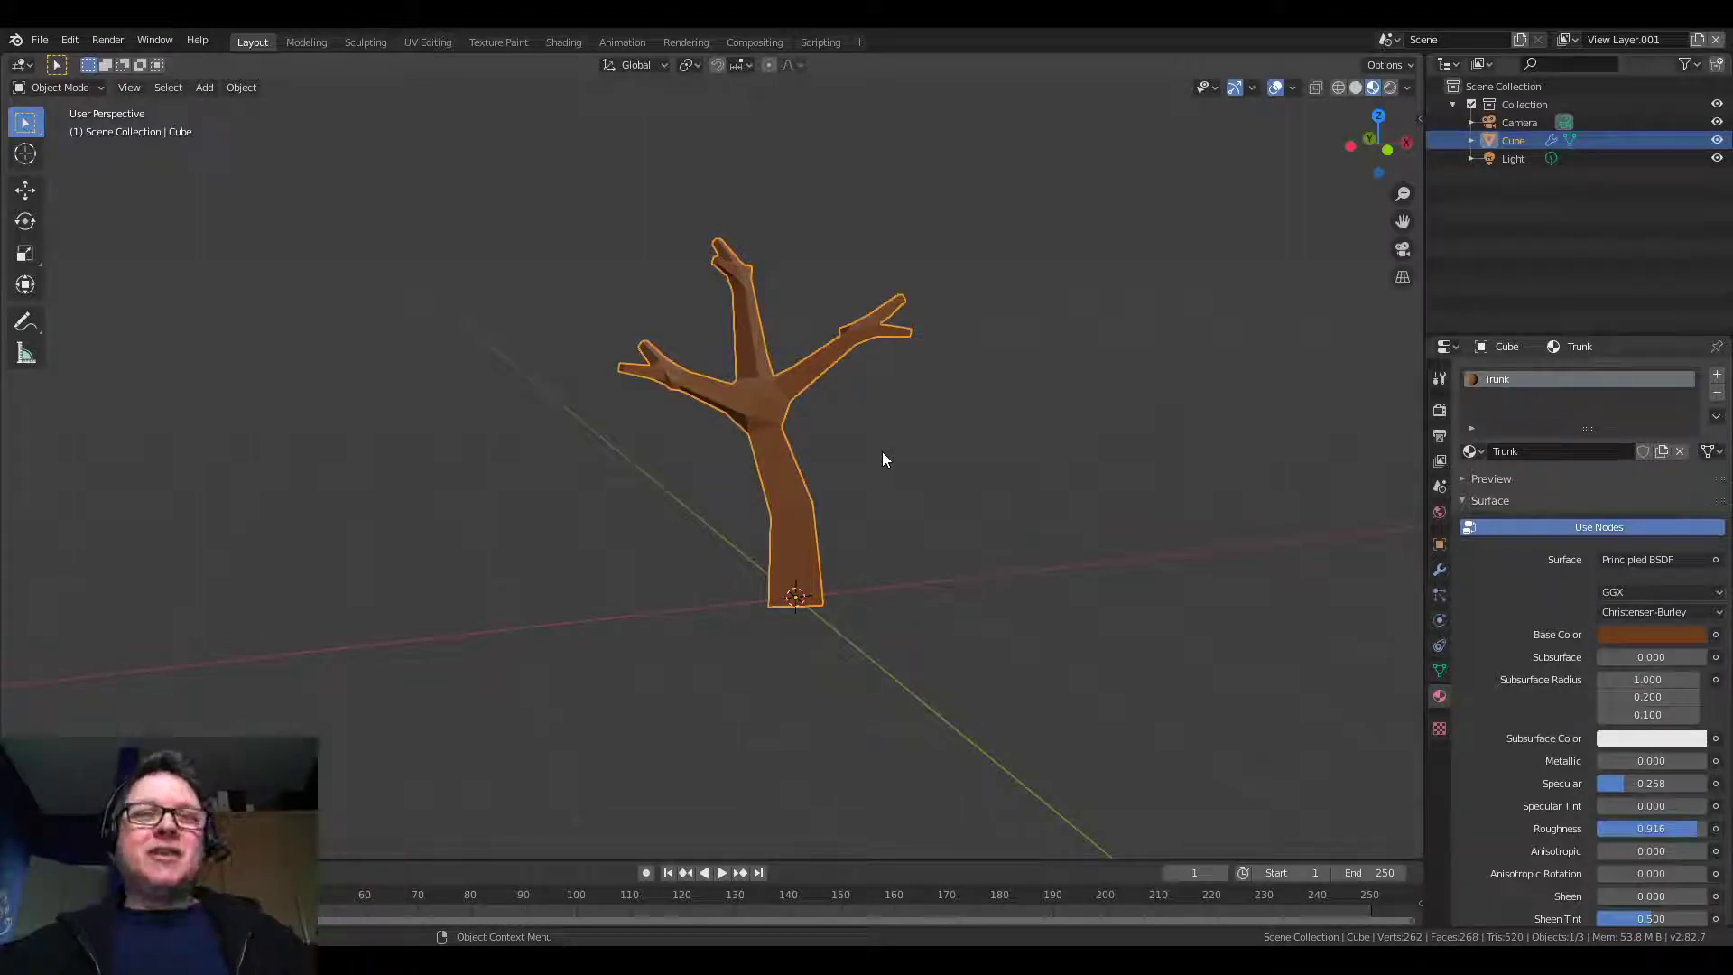
middle_click_drag(870, 425, 891, 548, "shift")
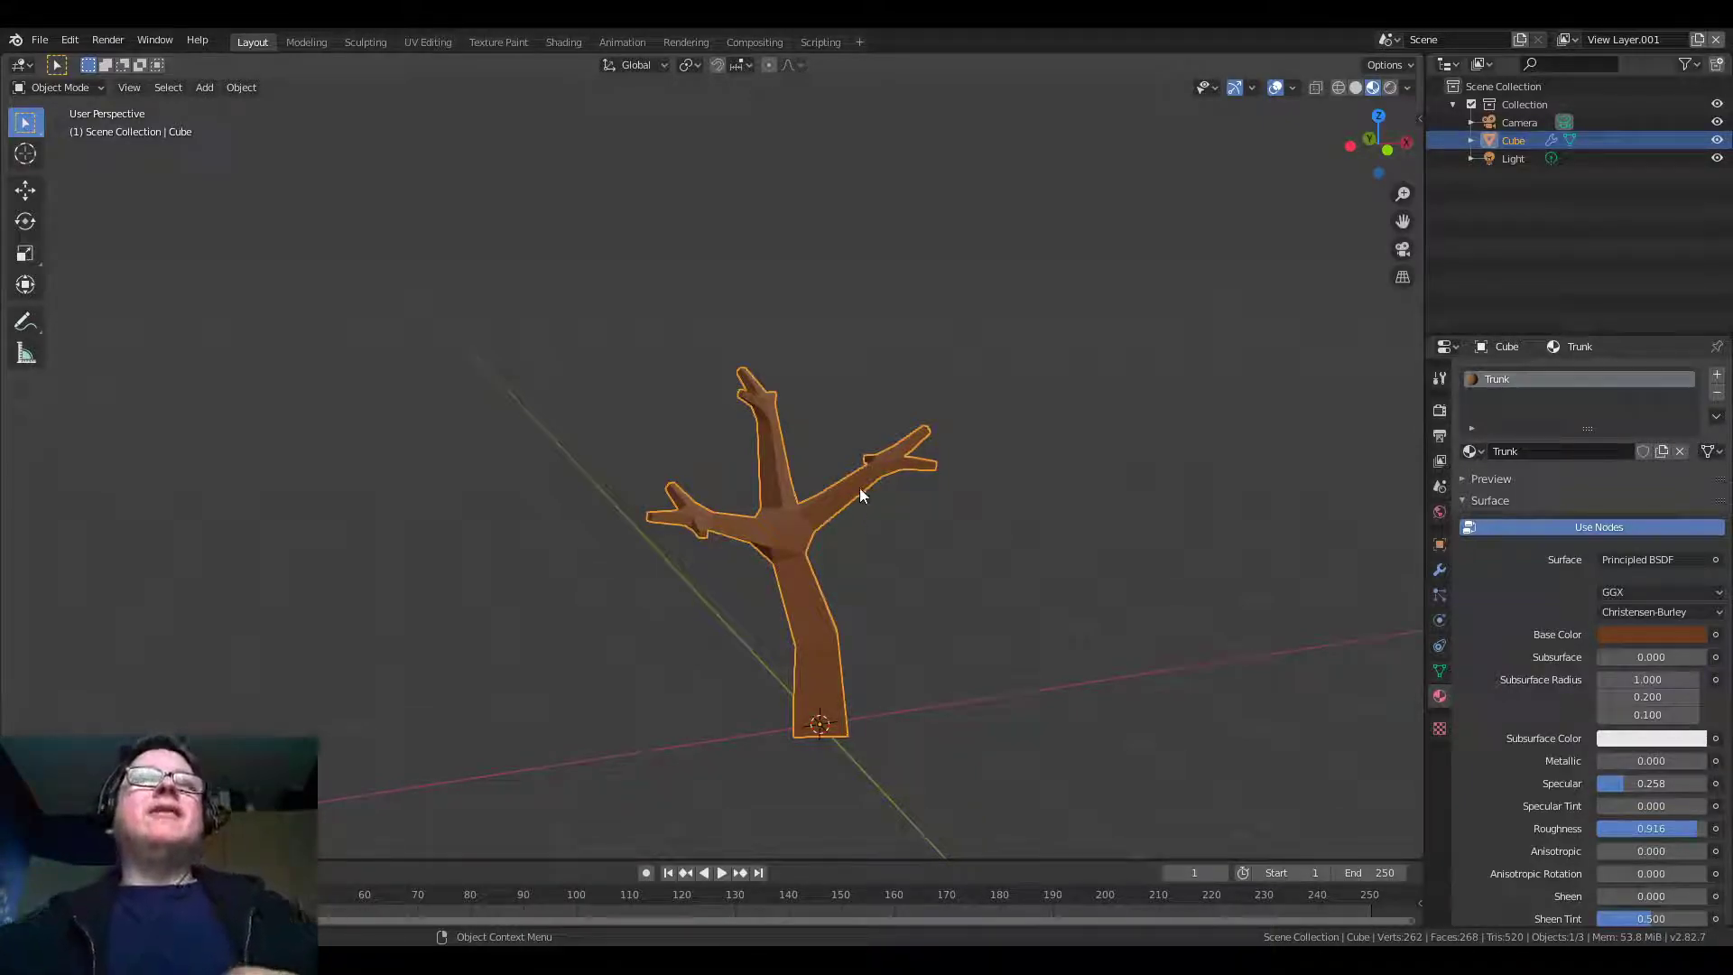
Place the 3D cursor on the twig fork at the end of the upper middle branch
middle_click_drag(863, 464, 856, 505)
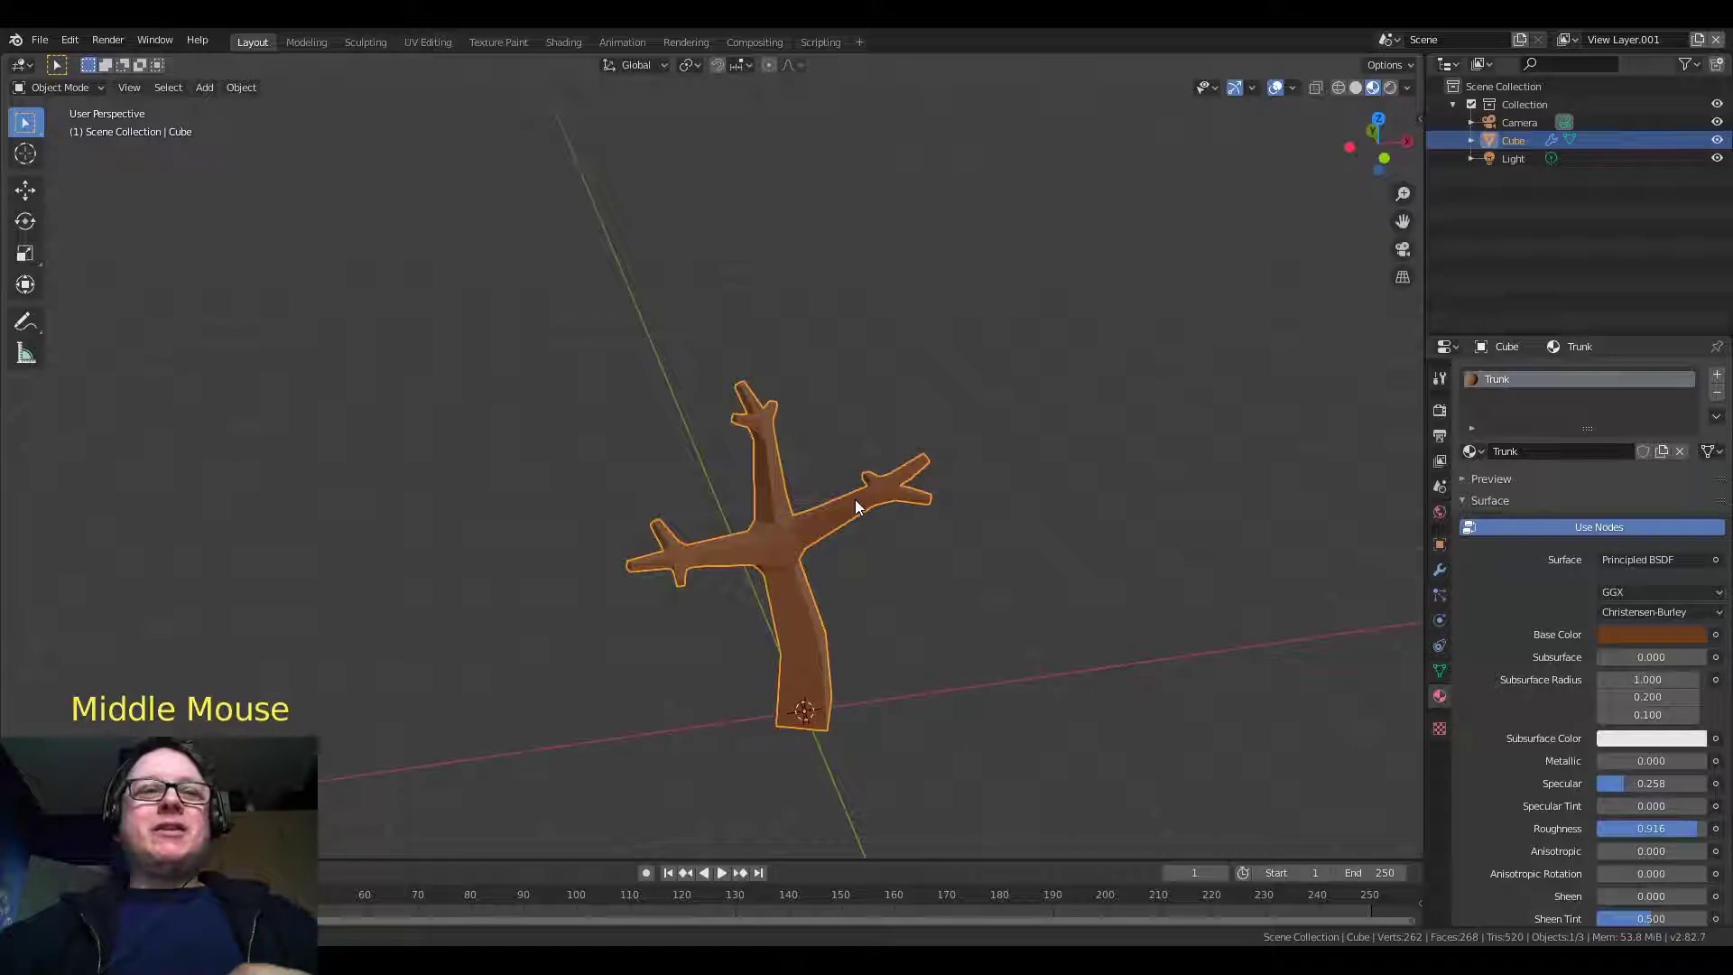
right_click(762, 416, "shift")
middle_click_drag(816, 457, 940, 403)
scroll(832, 419, "up", 4)
scroll(833, 424, "up", 3)
scroll(901, 400, "down", 3)
scroll(898, 402, "down", 2)
scroll(939, 404, "up", 1)
scroll(940, 405, "down", 1)
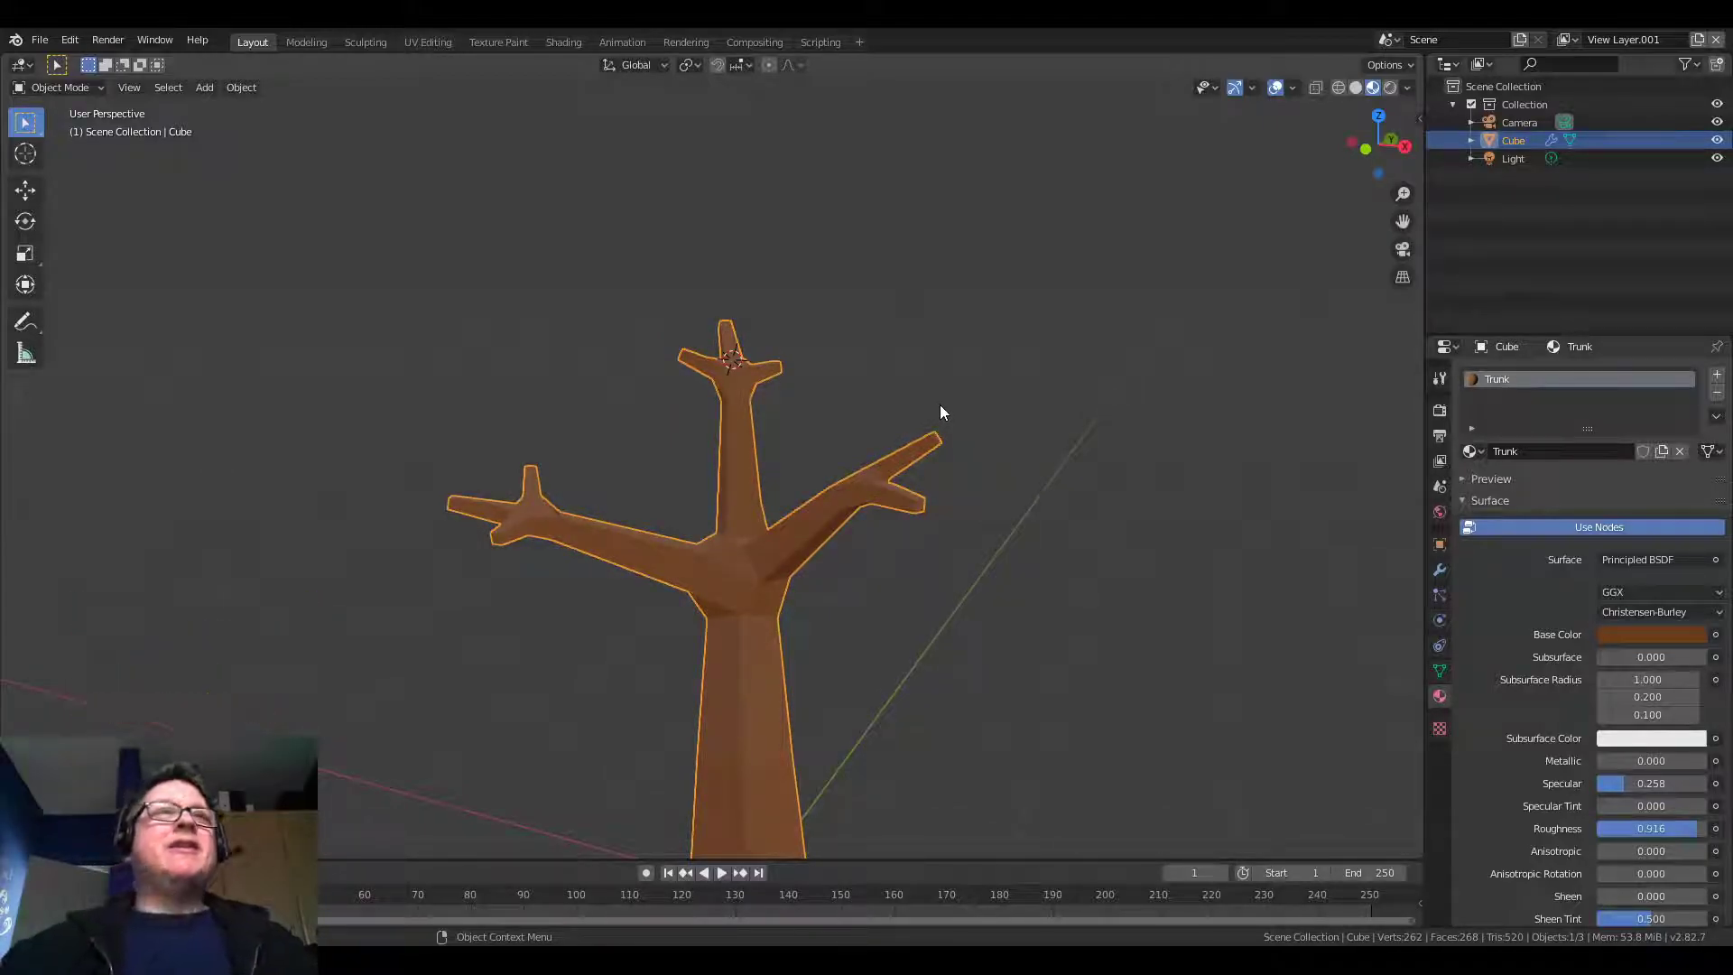
Add an ico sphere at the 3D cursor and, in Edit Mode, scale its mesh down to roughly a third of its size
left_click(204, 87)
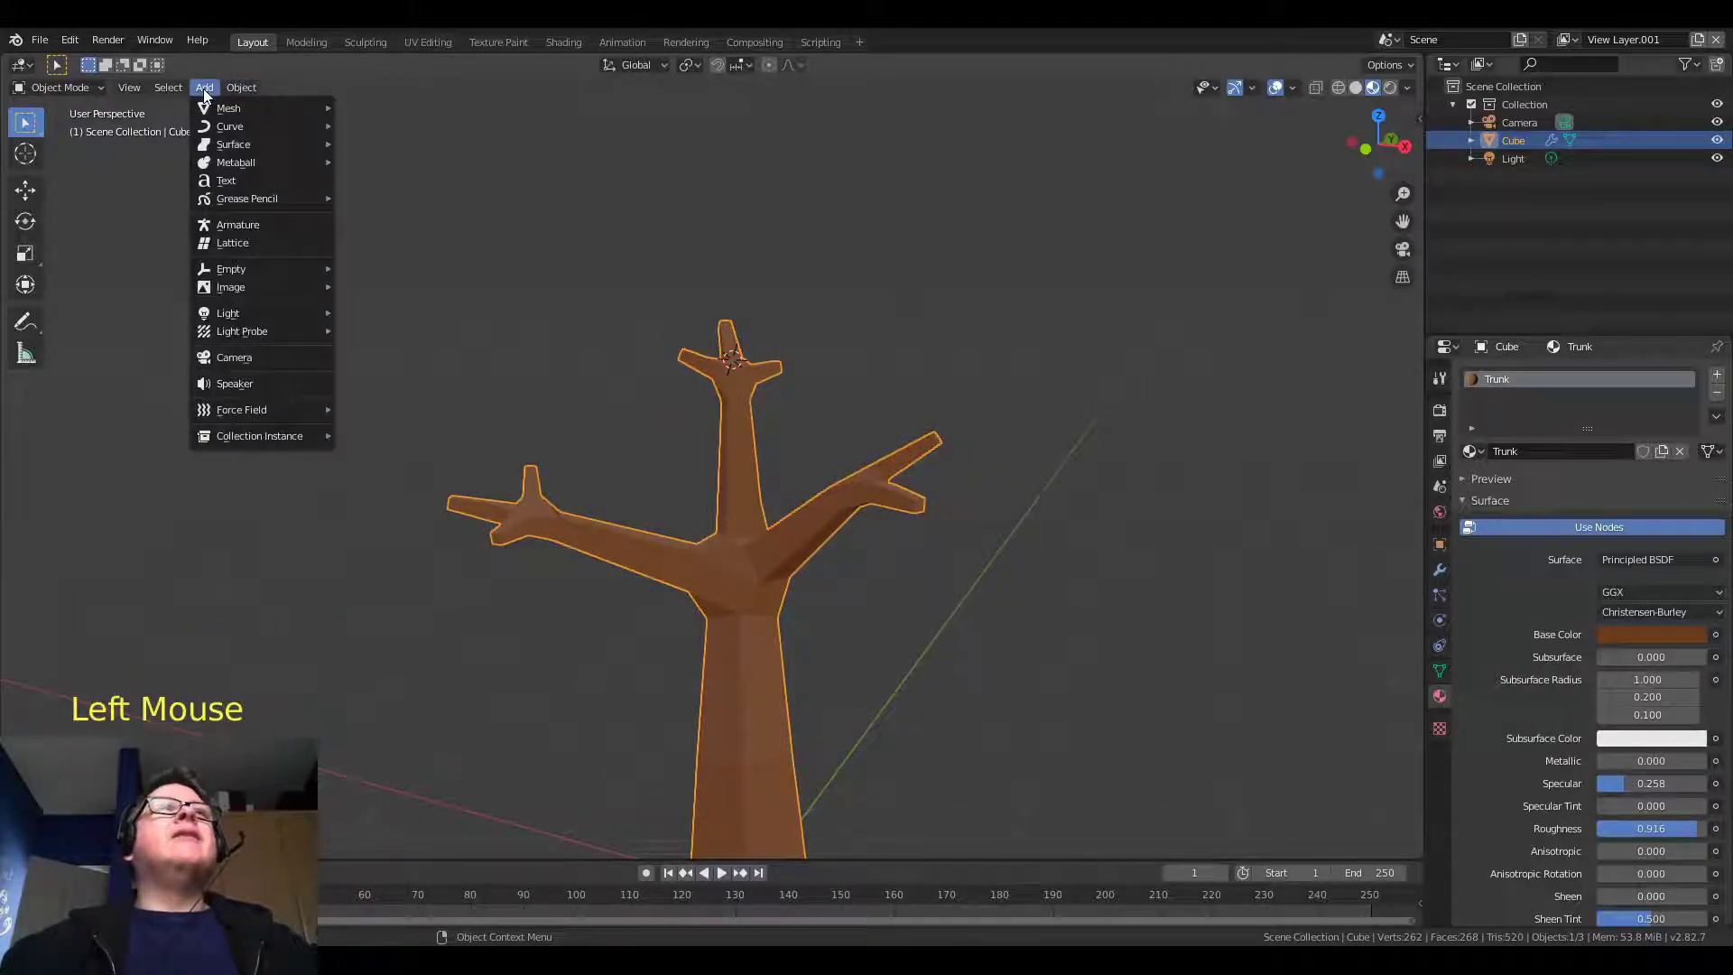
mouse_move(221, 109)
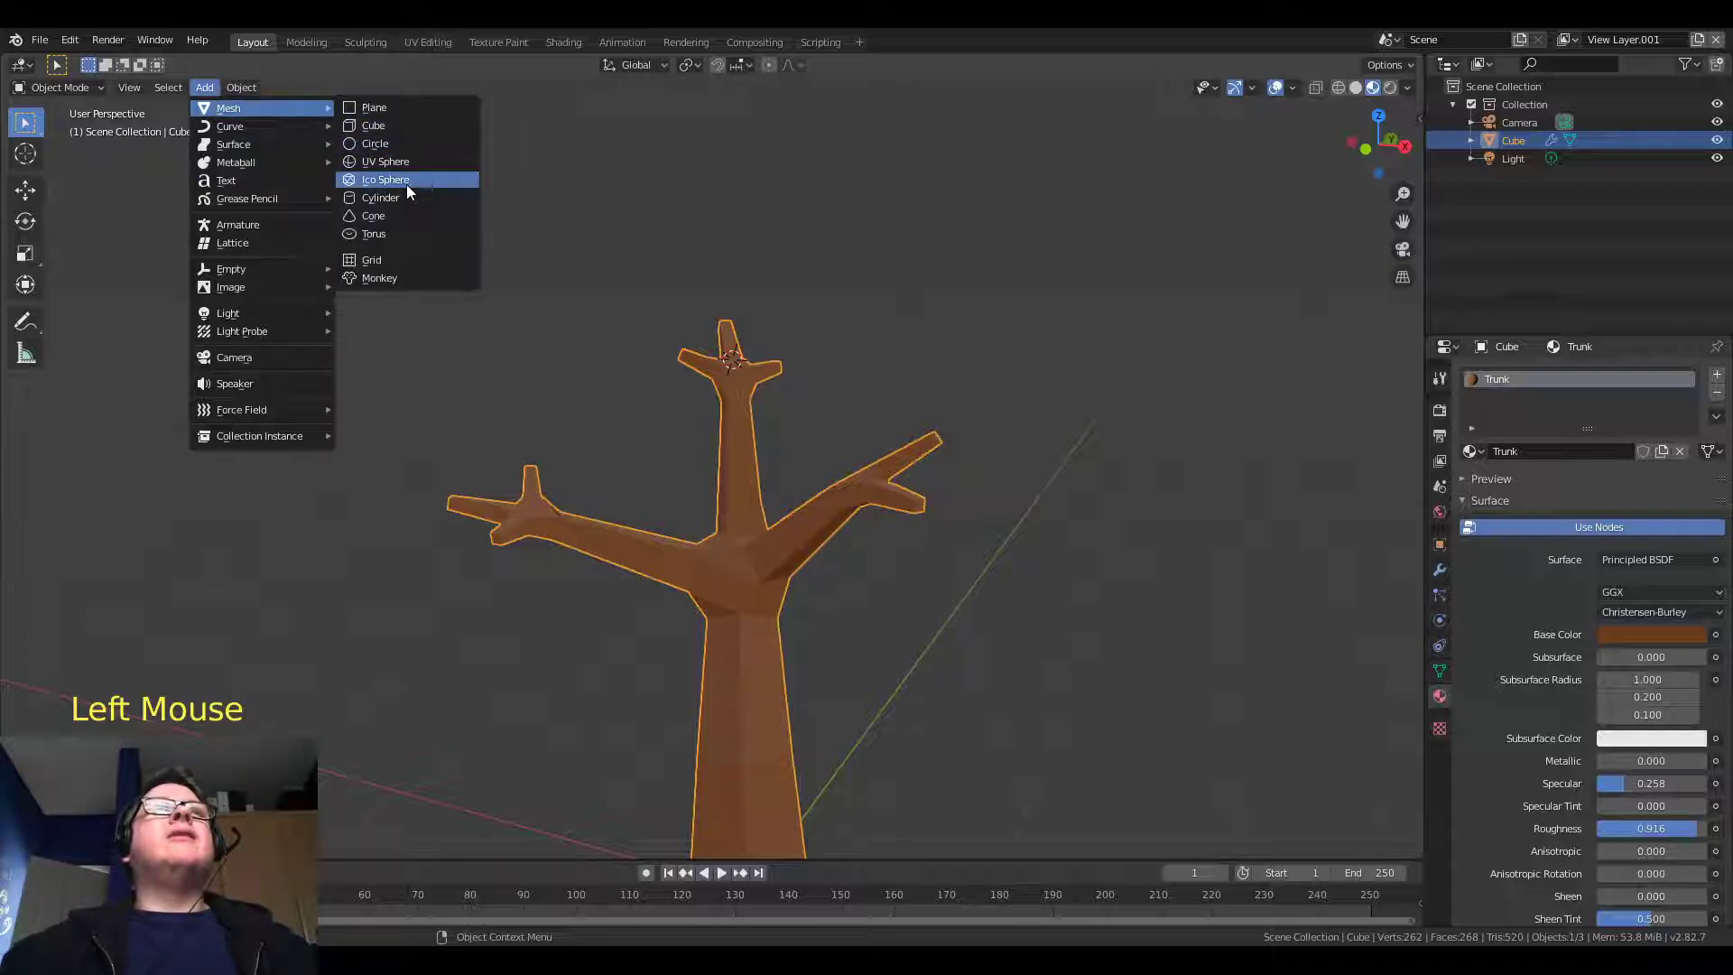
left_click(406, 184)
scroll(948, 415, "down", 4)
middle_click_drag(941, 438, 895, 441)
key("Tab")
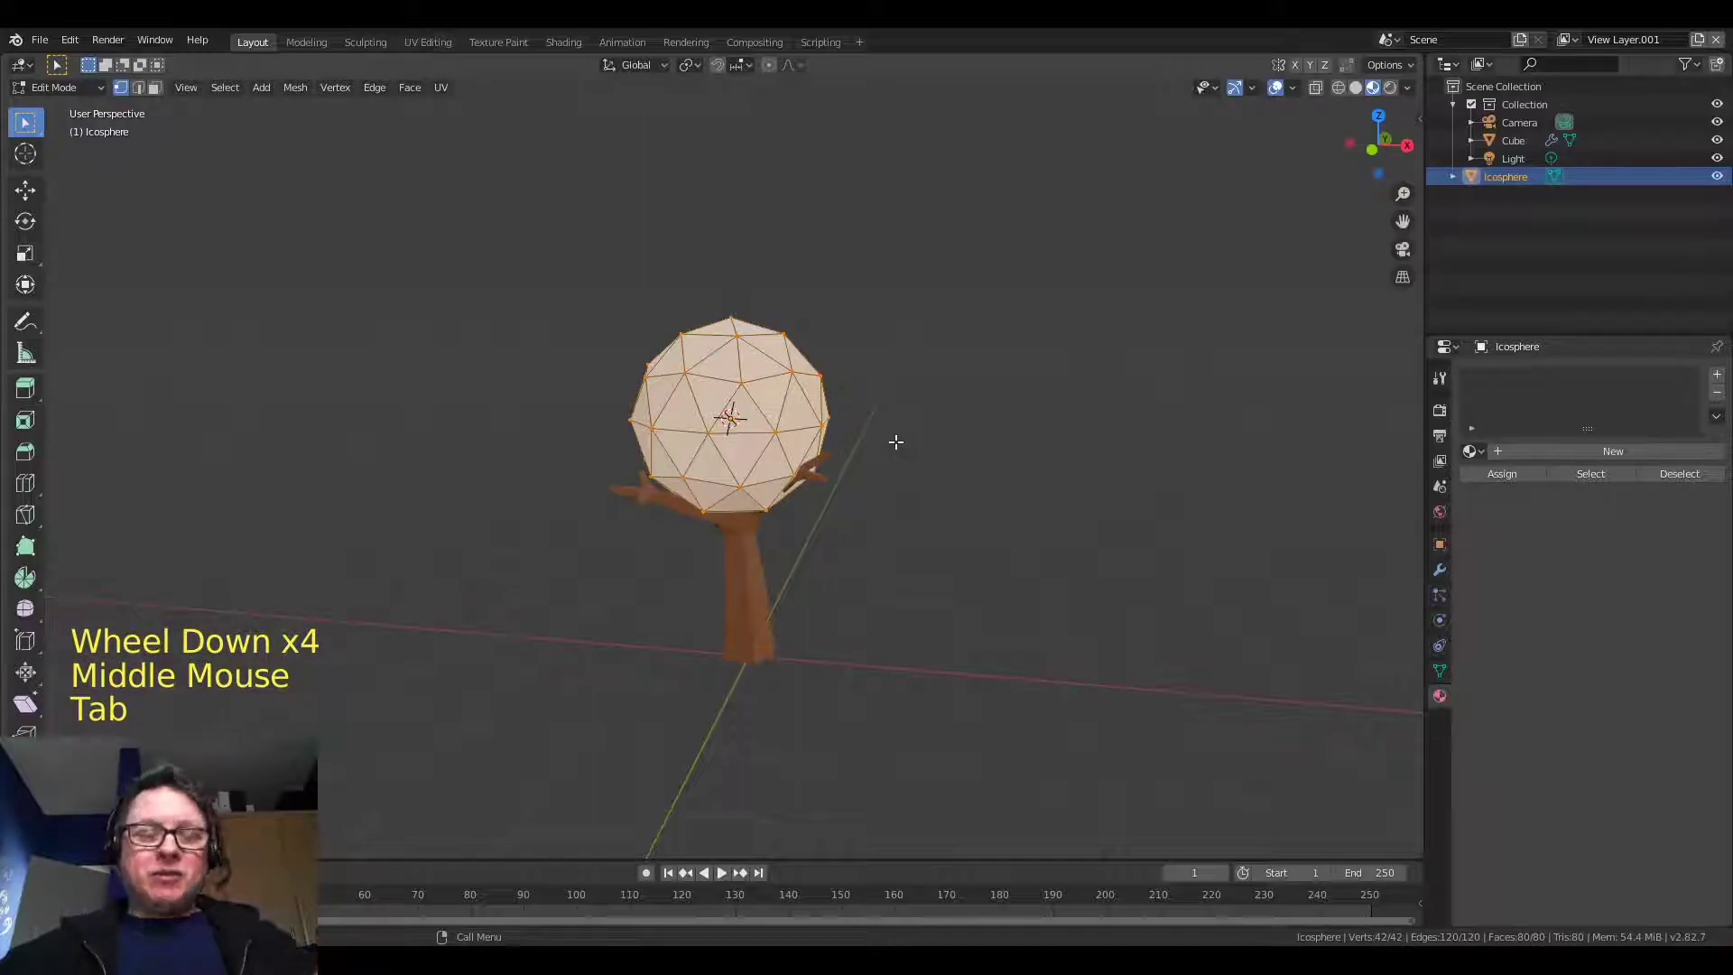
key("s")
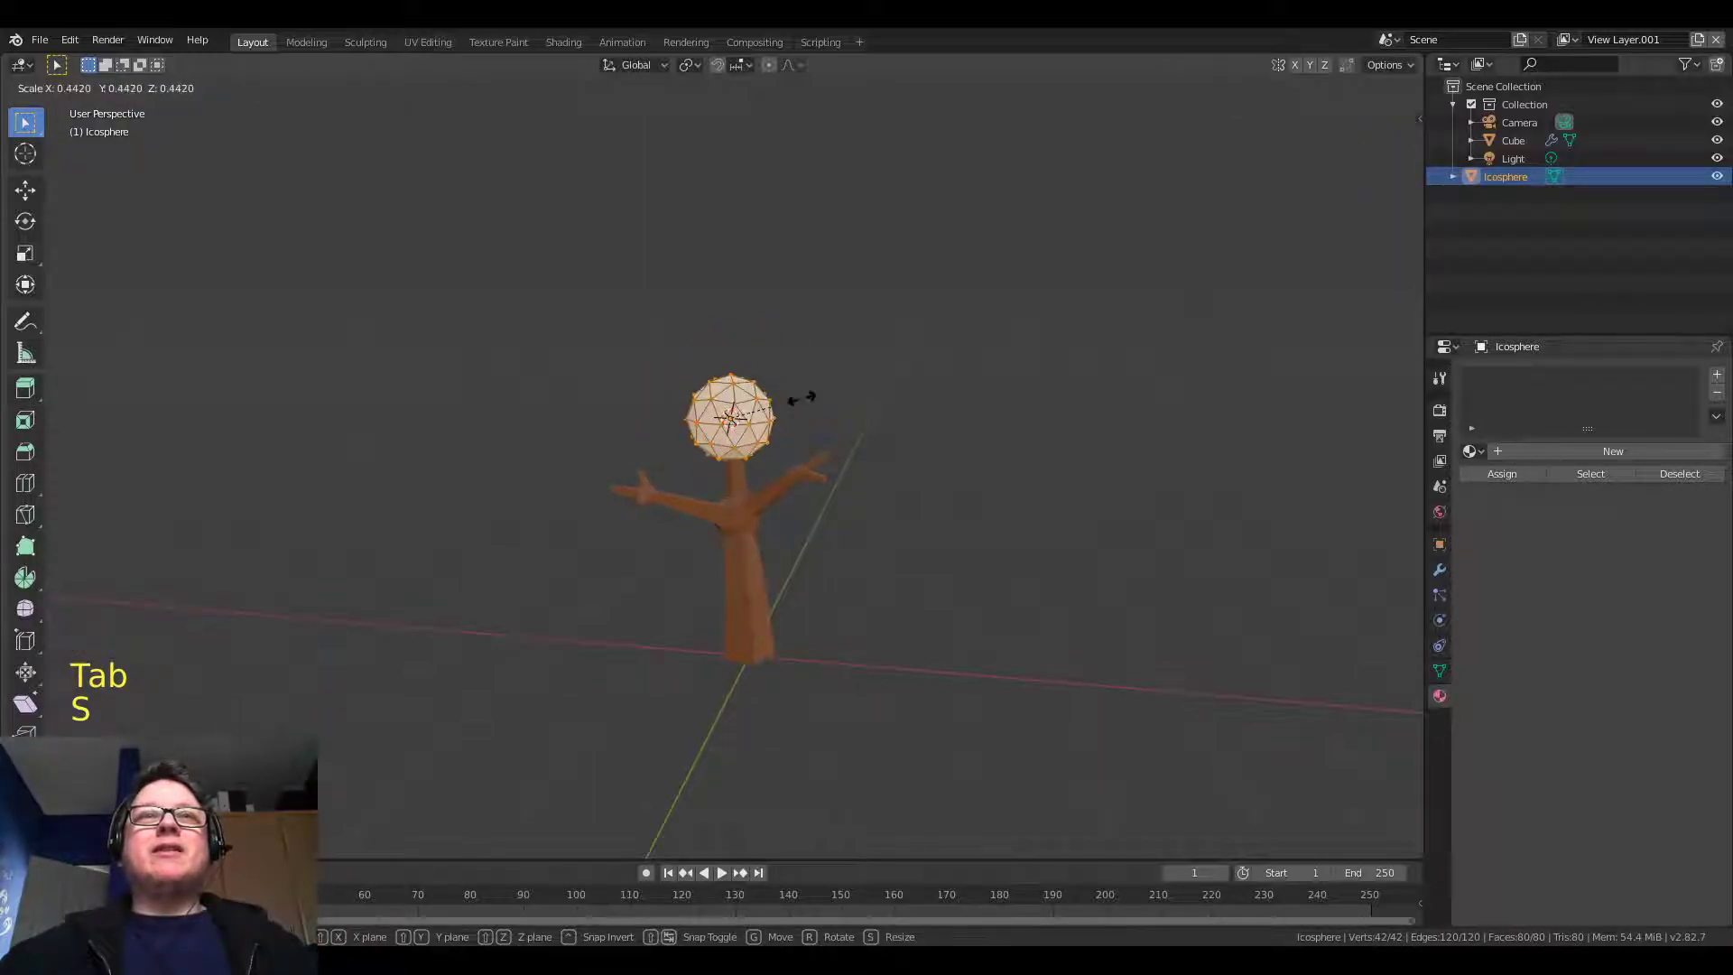
left_click(781, 397)
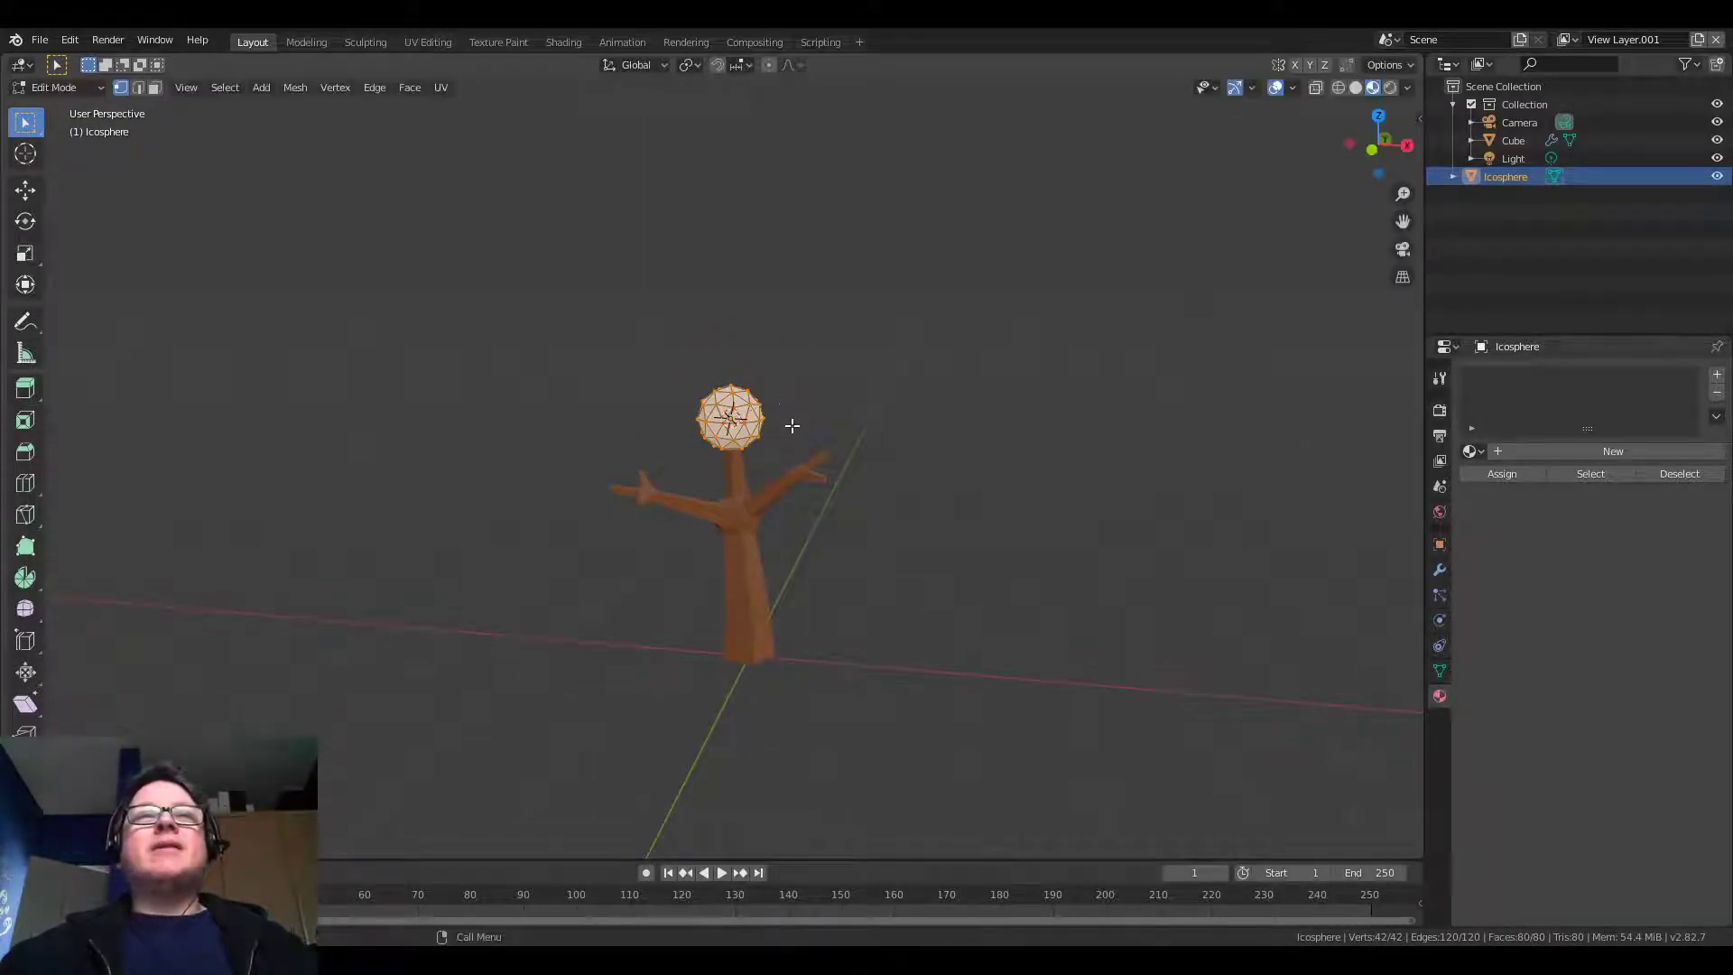
Turn on proportional editing and pull a side vertex of the ico sphere outward with a proportional size of about 0.51
scroll(790, 418, "up", 3)
mouse_move(790, 418)
middle_mouse_down()
mouse_move(988, 383)
mouse_move(849, 439)
mouse_move(791, 439)
middle_mouse_up()
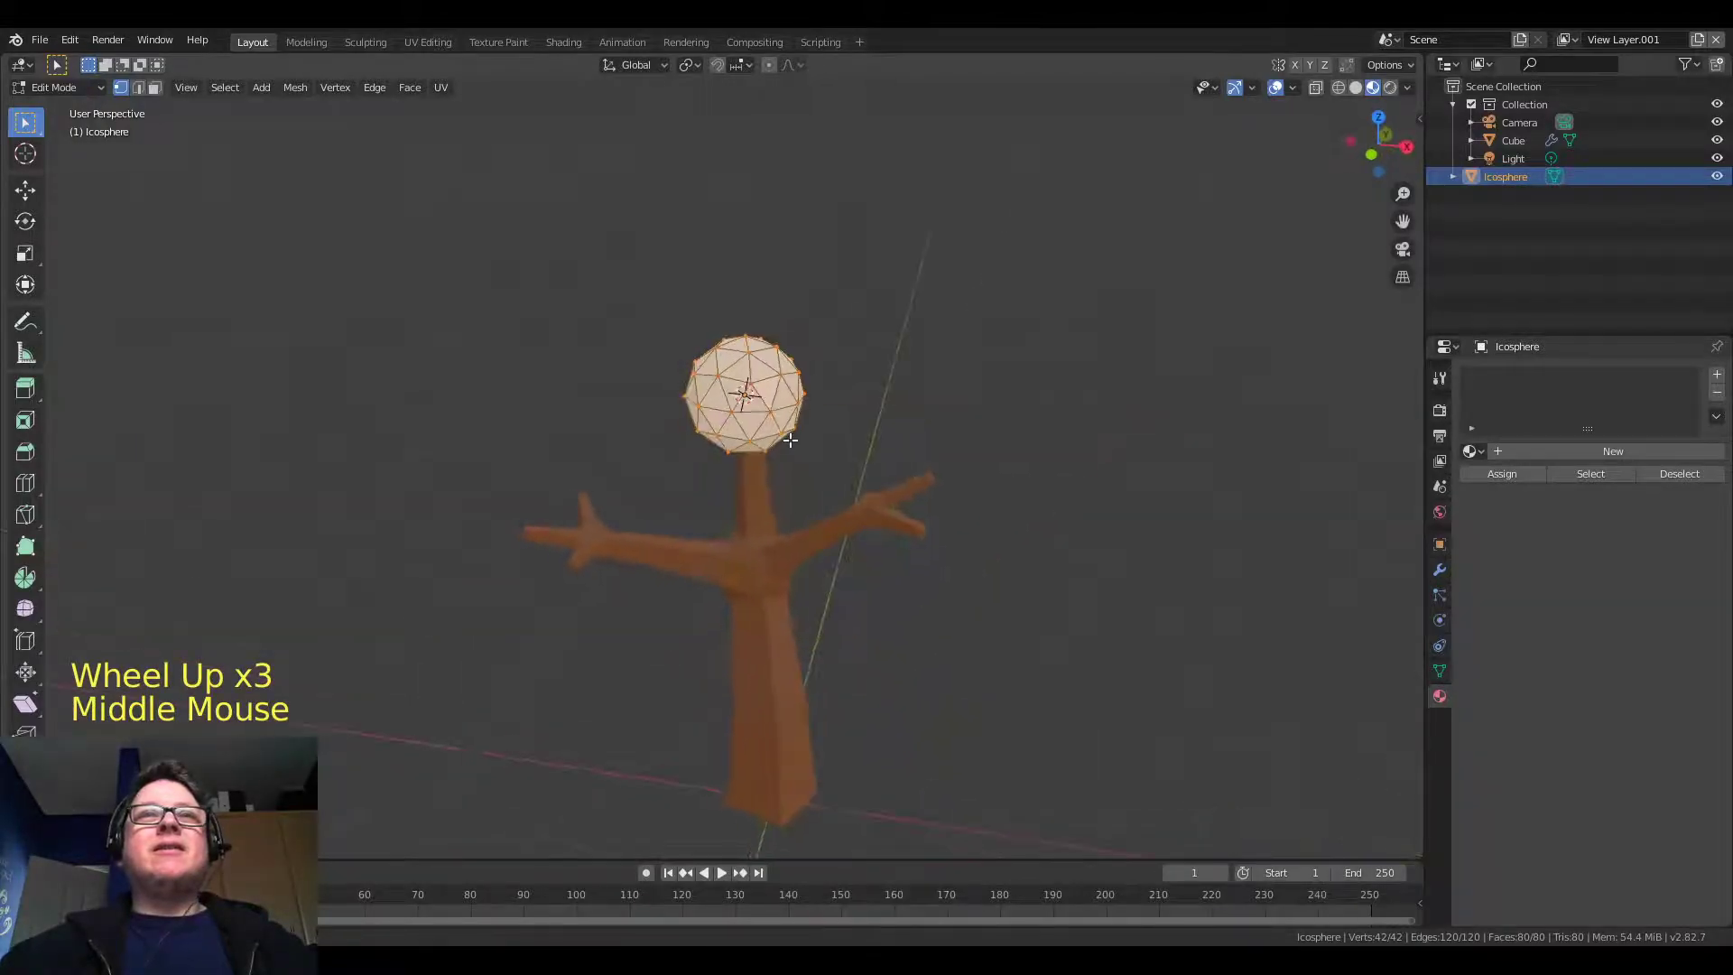
left_click(770, 65)
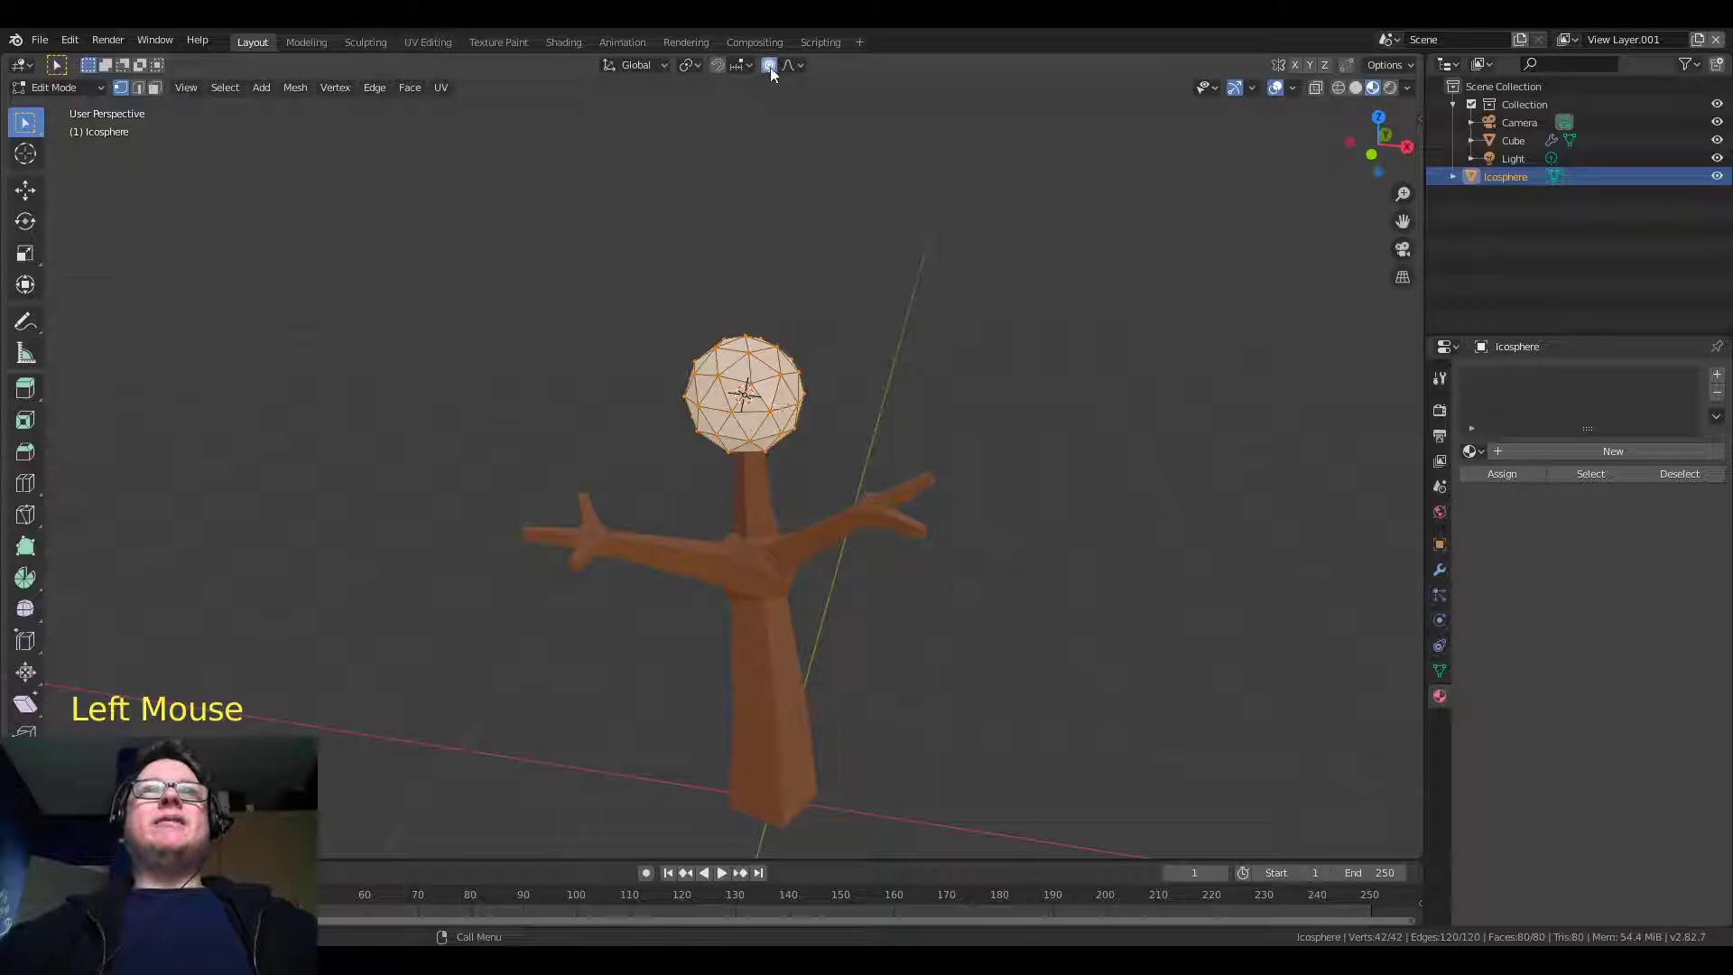
left_click(800, 384)
middle_click_drag(800, 397, 875, 421)
key("g")
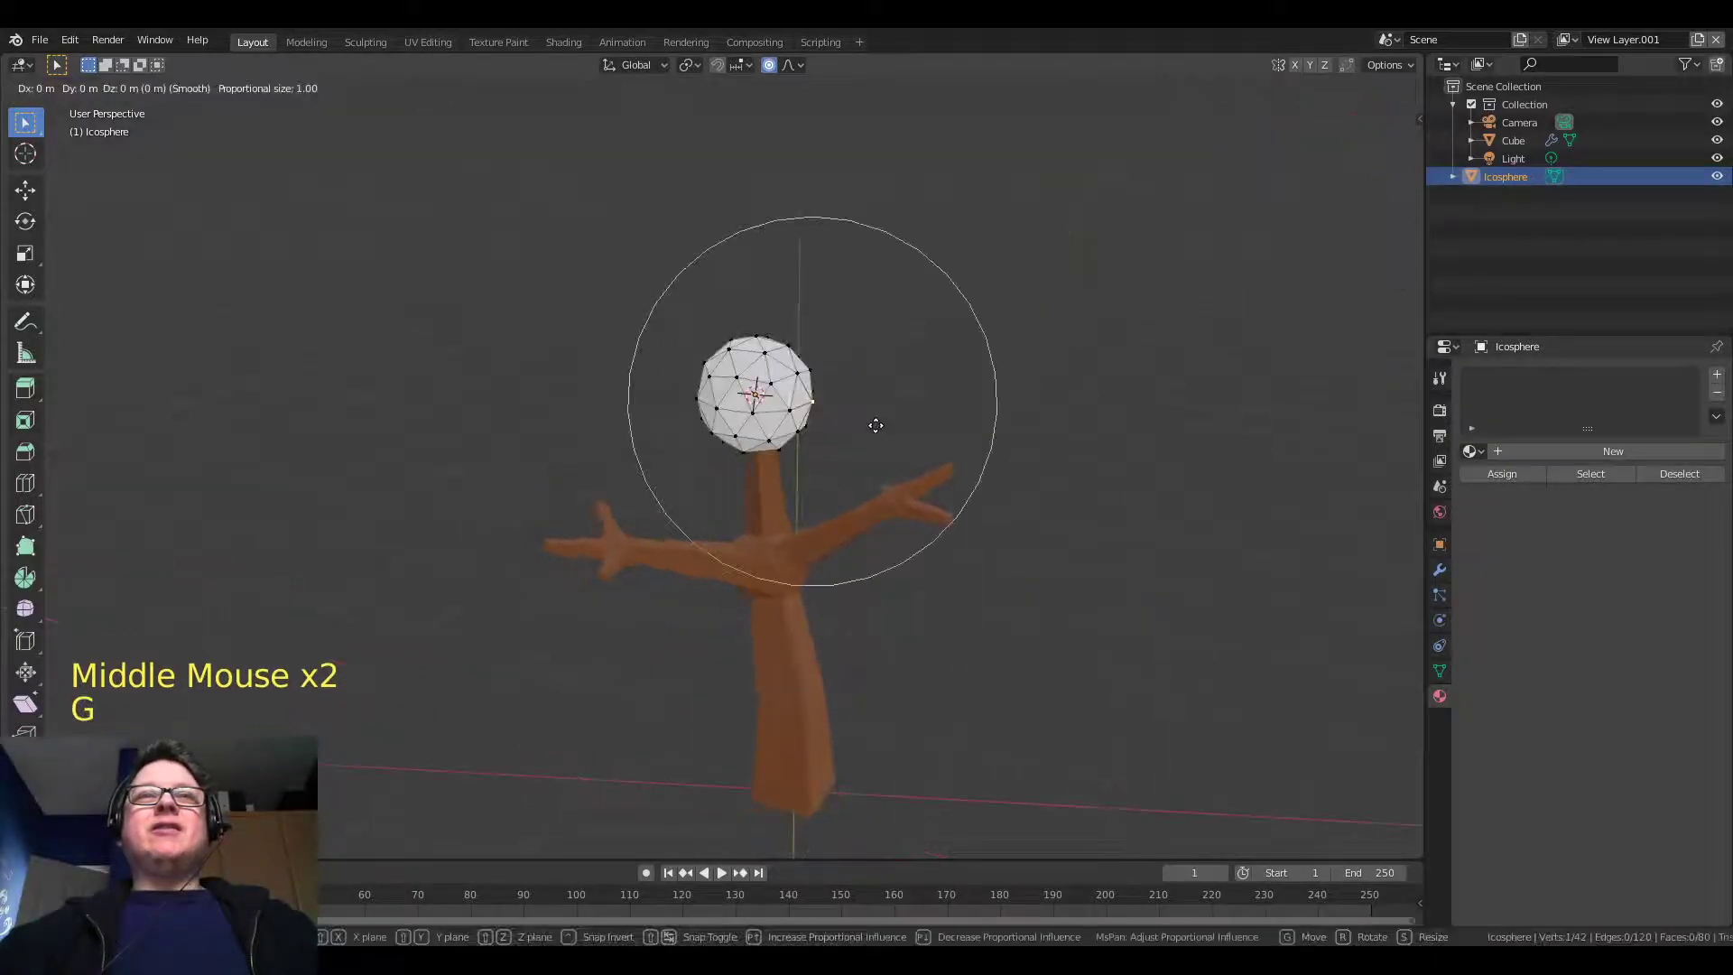
scroll(876, 425, "up", 8)
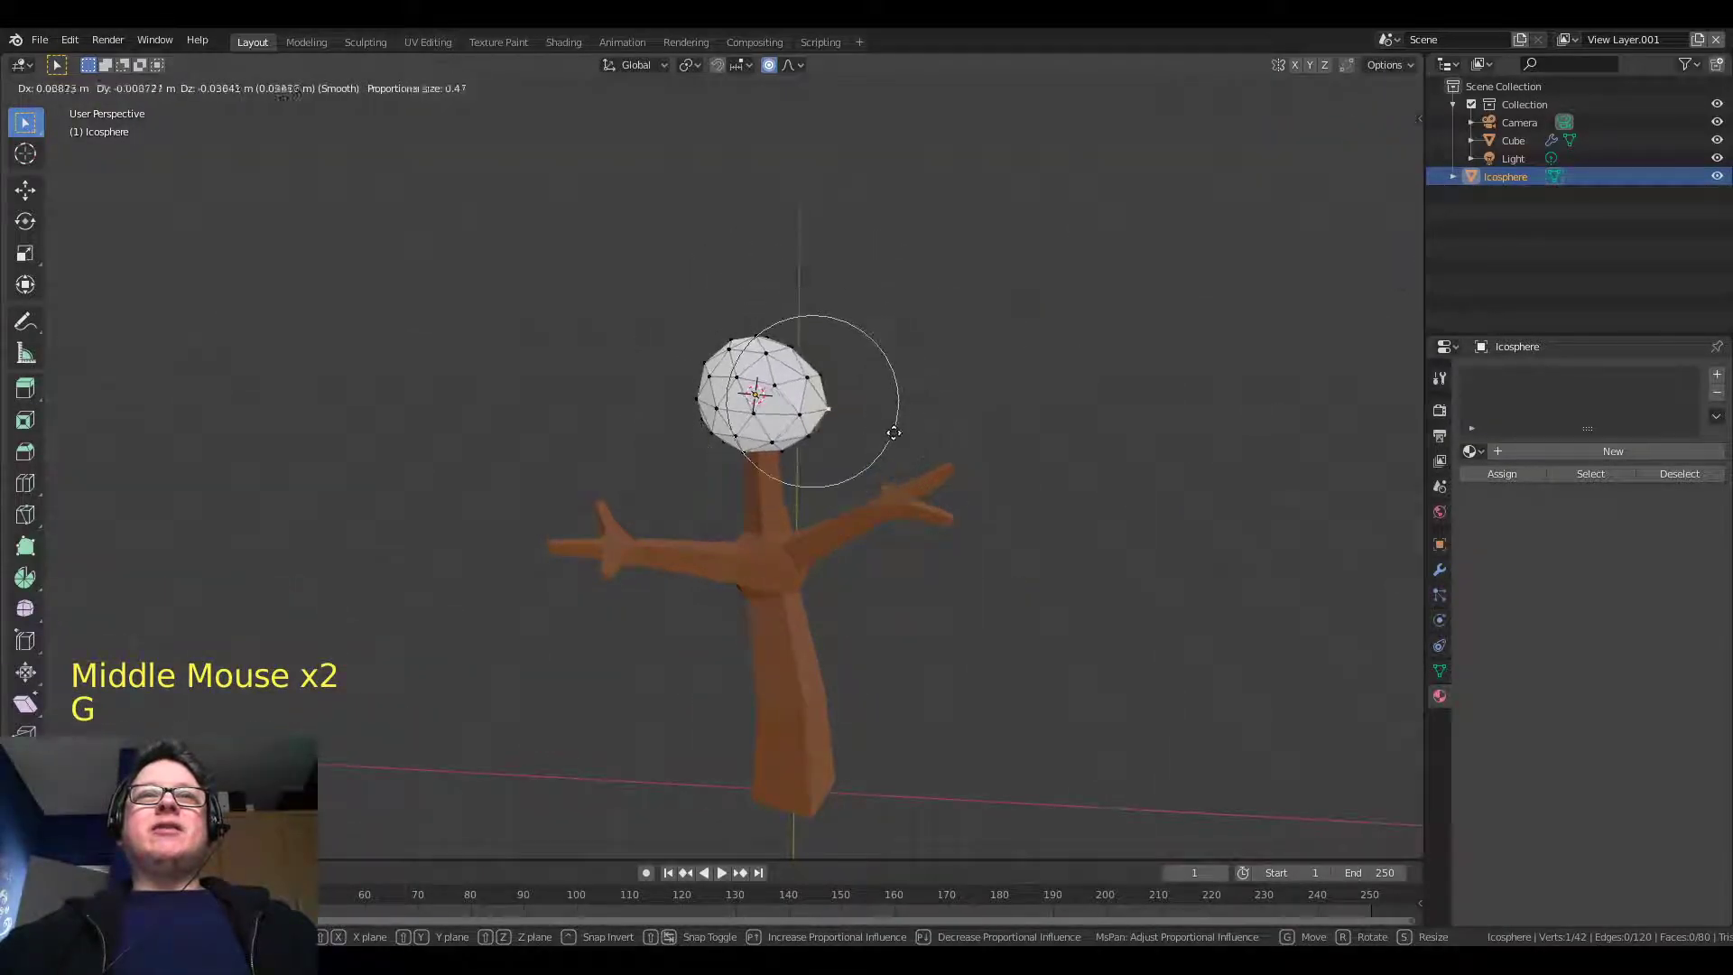
scroll(934, 435, "down", 1)
left_click(934, 435)
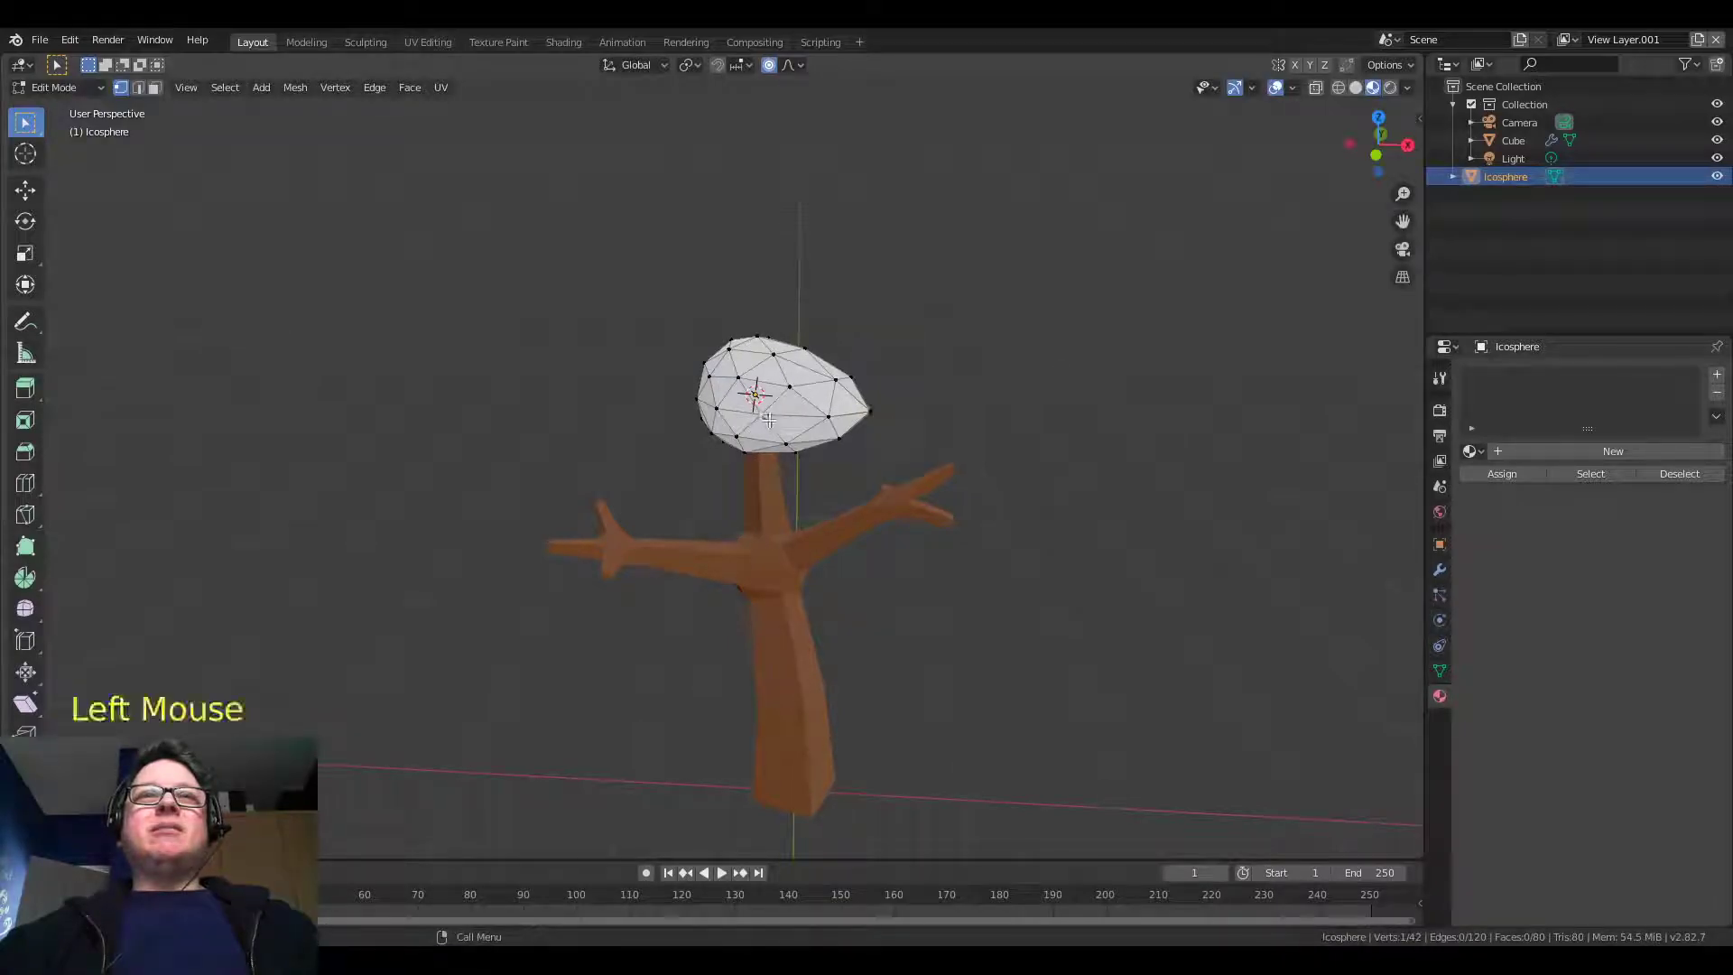
Pull vertices on two other sides of the ico sphere outward and slightly down with proportional editing to make the foliage irregular
middle_click_drag(769, 420, 714, 444)
key("f")
key("g")
left_click(590, 454)
left_click(716, 451)
key("f")
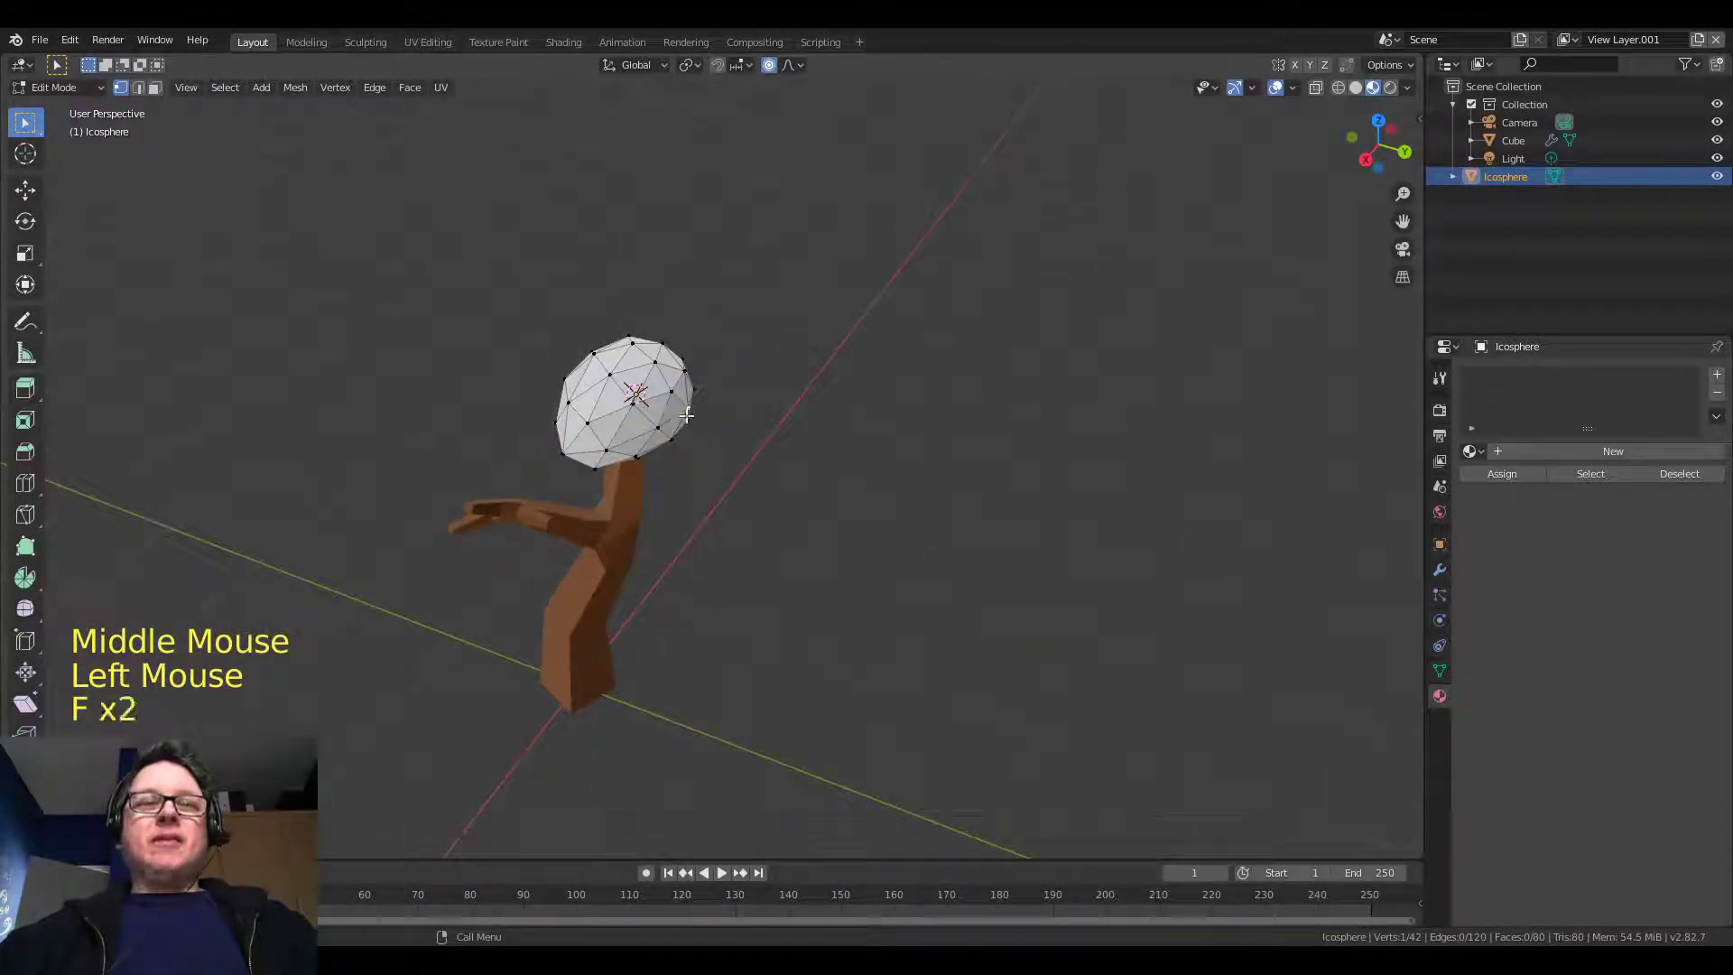
key("g")
left_click(732, 446)
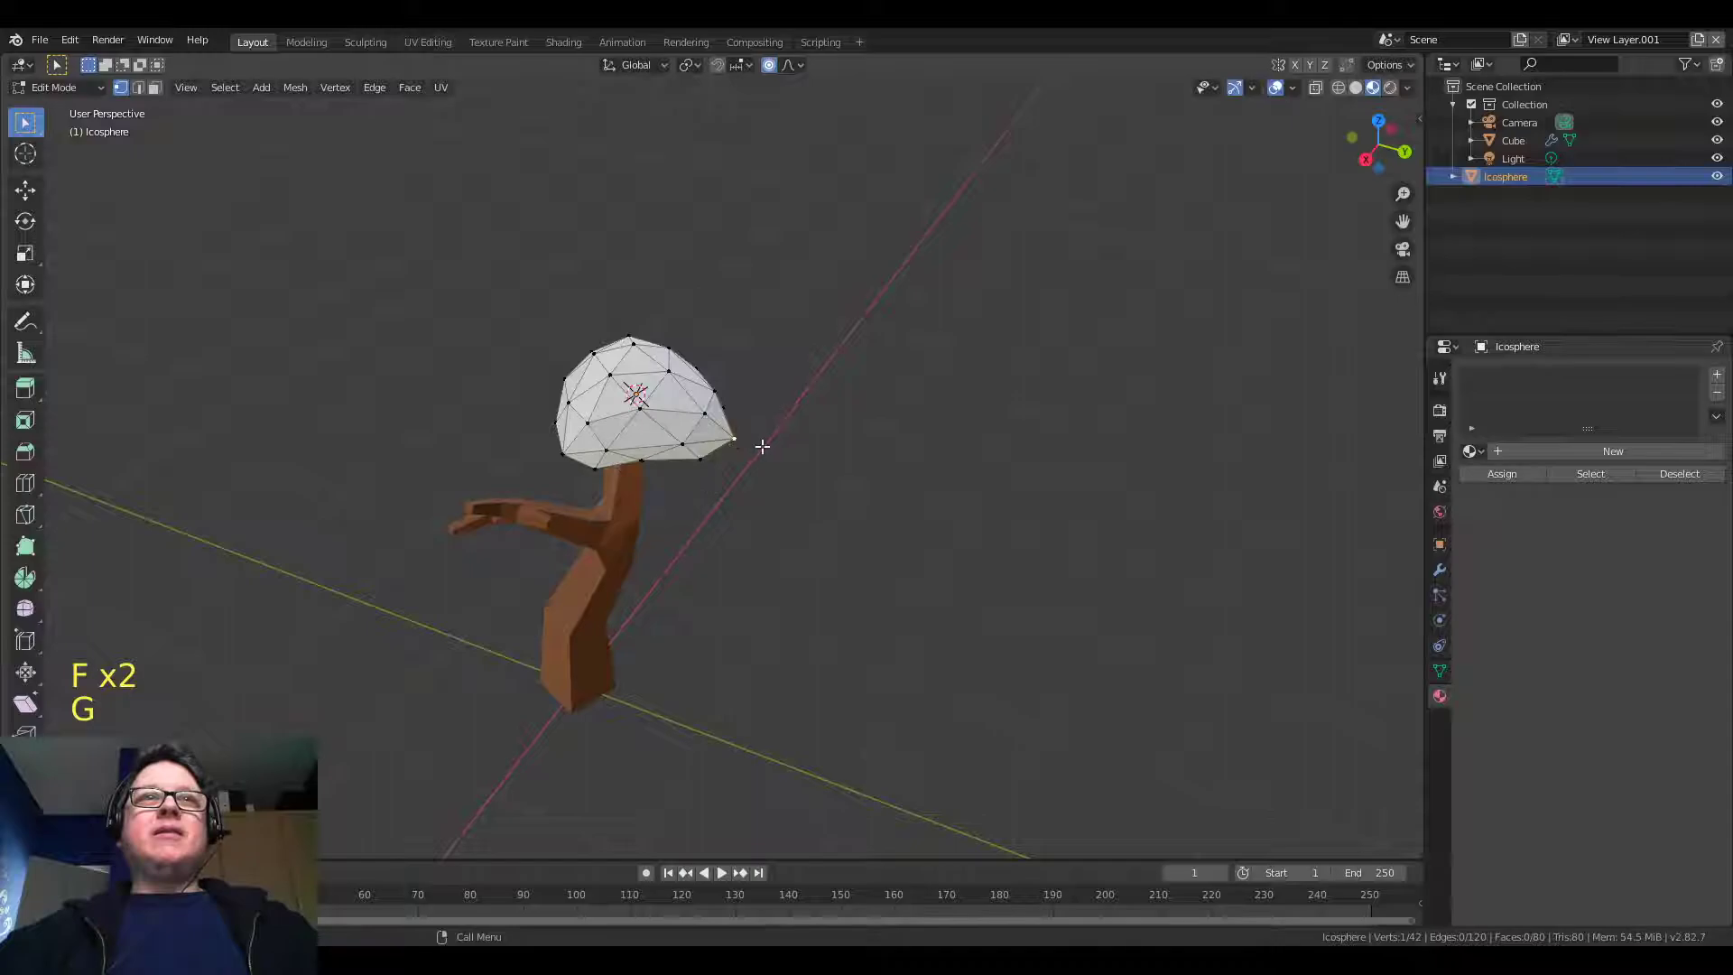
Push underside vertices of the foliage upward with proportional editing to flatten and hollow its base
middle_click_drag(761, 447, 746, 332)
left_click(644, 400)
key("f")
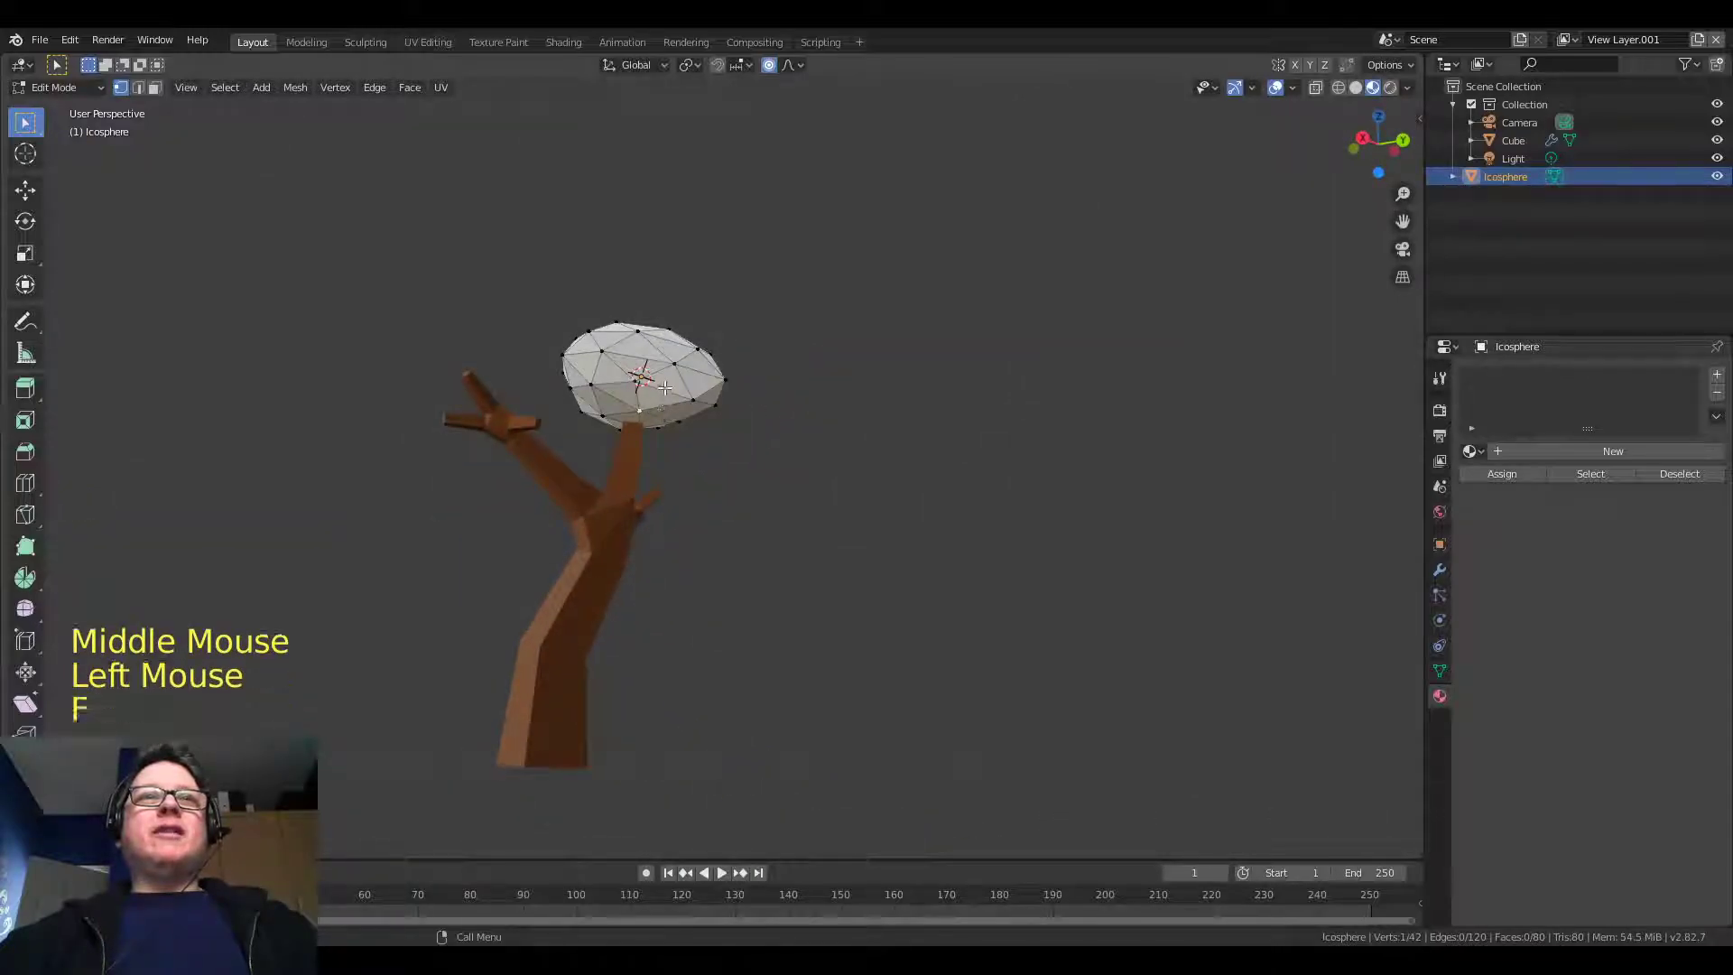
key("f")
key("g")
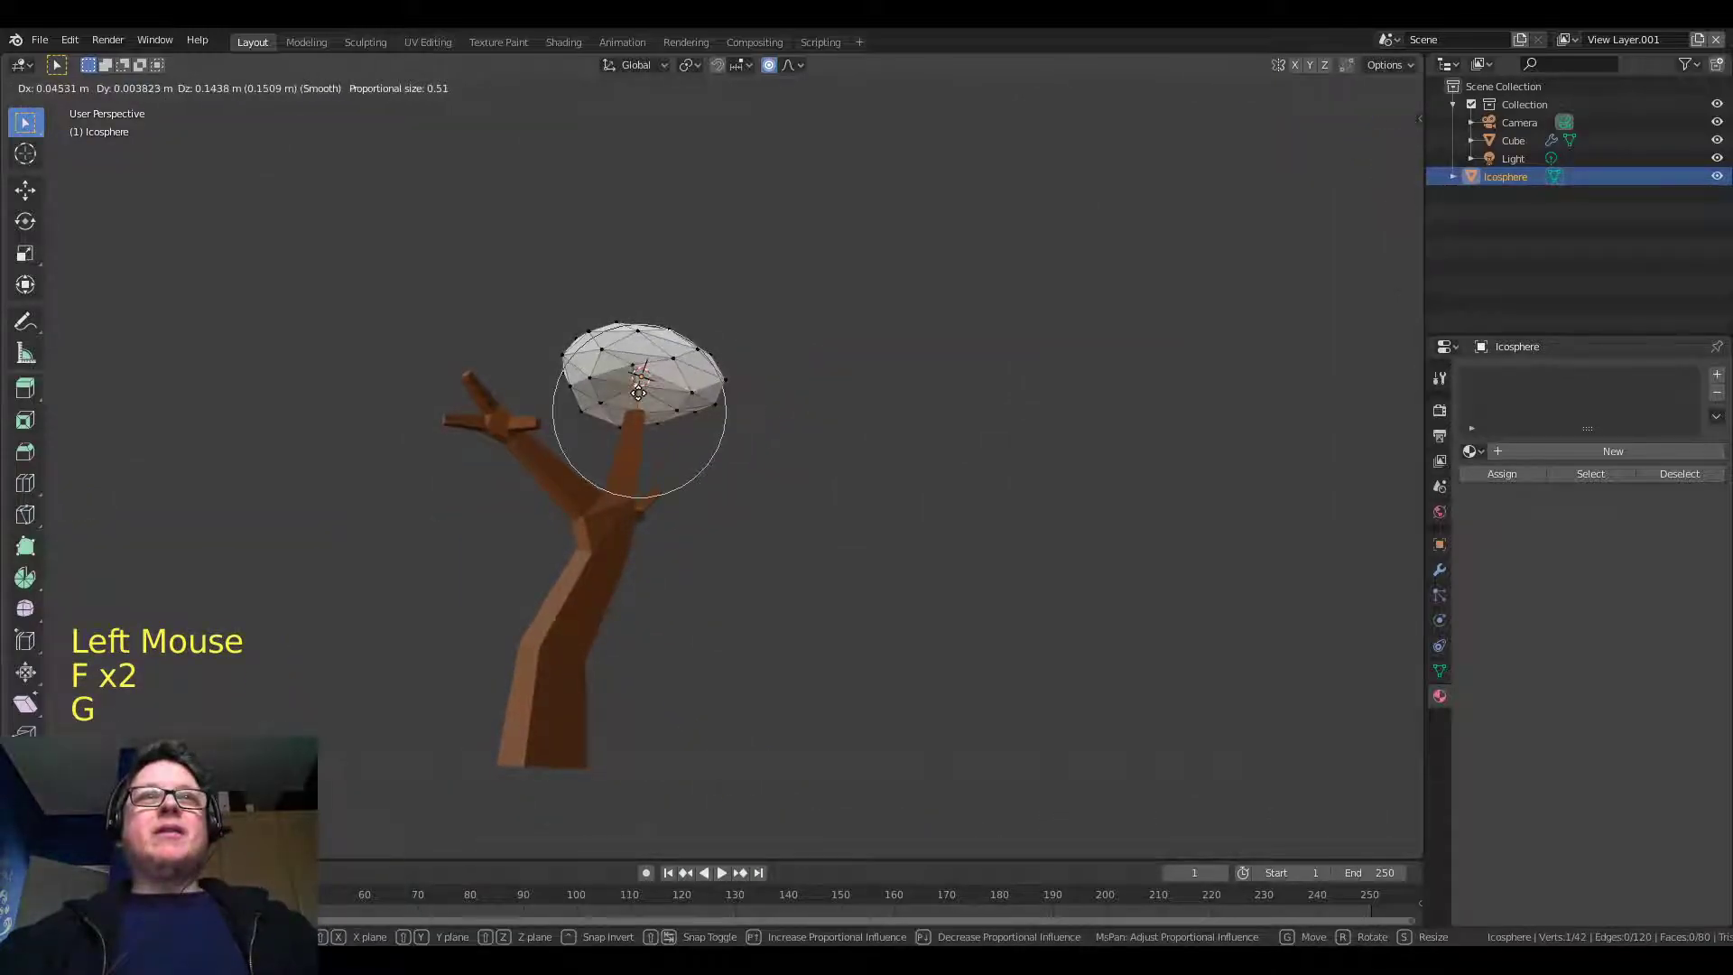
middle_click_drag(648, 396, 738, 370)
left_click(738, 370)
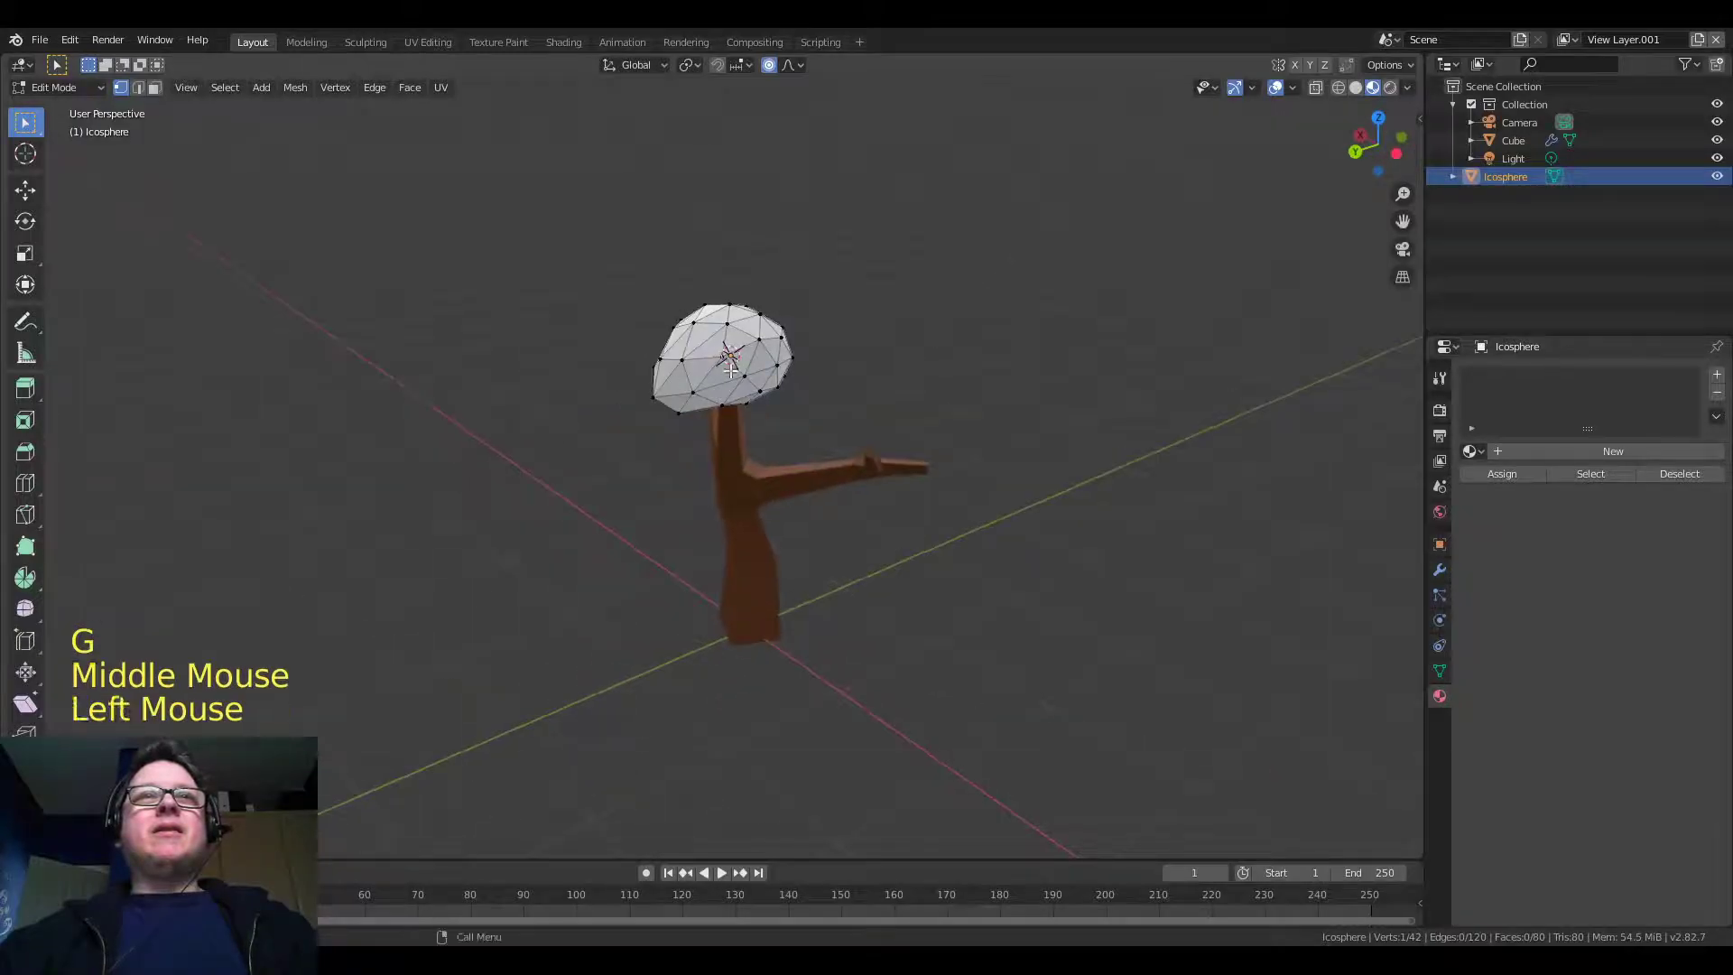
key("g")
mouse_move(739, 370)
middle_mouse_down()
mouse_move(811, 365)
mouse_move(507, 317)
mouse_move(757, 394)
middle_mouse_up()
left_click(744, 397)
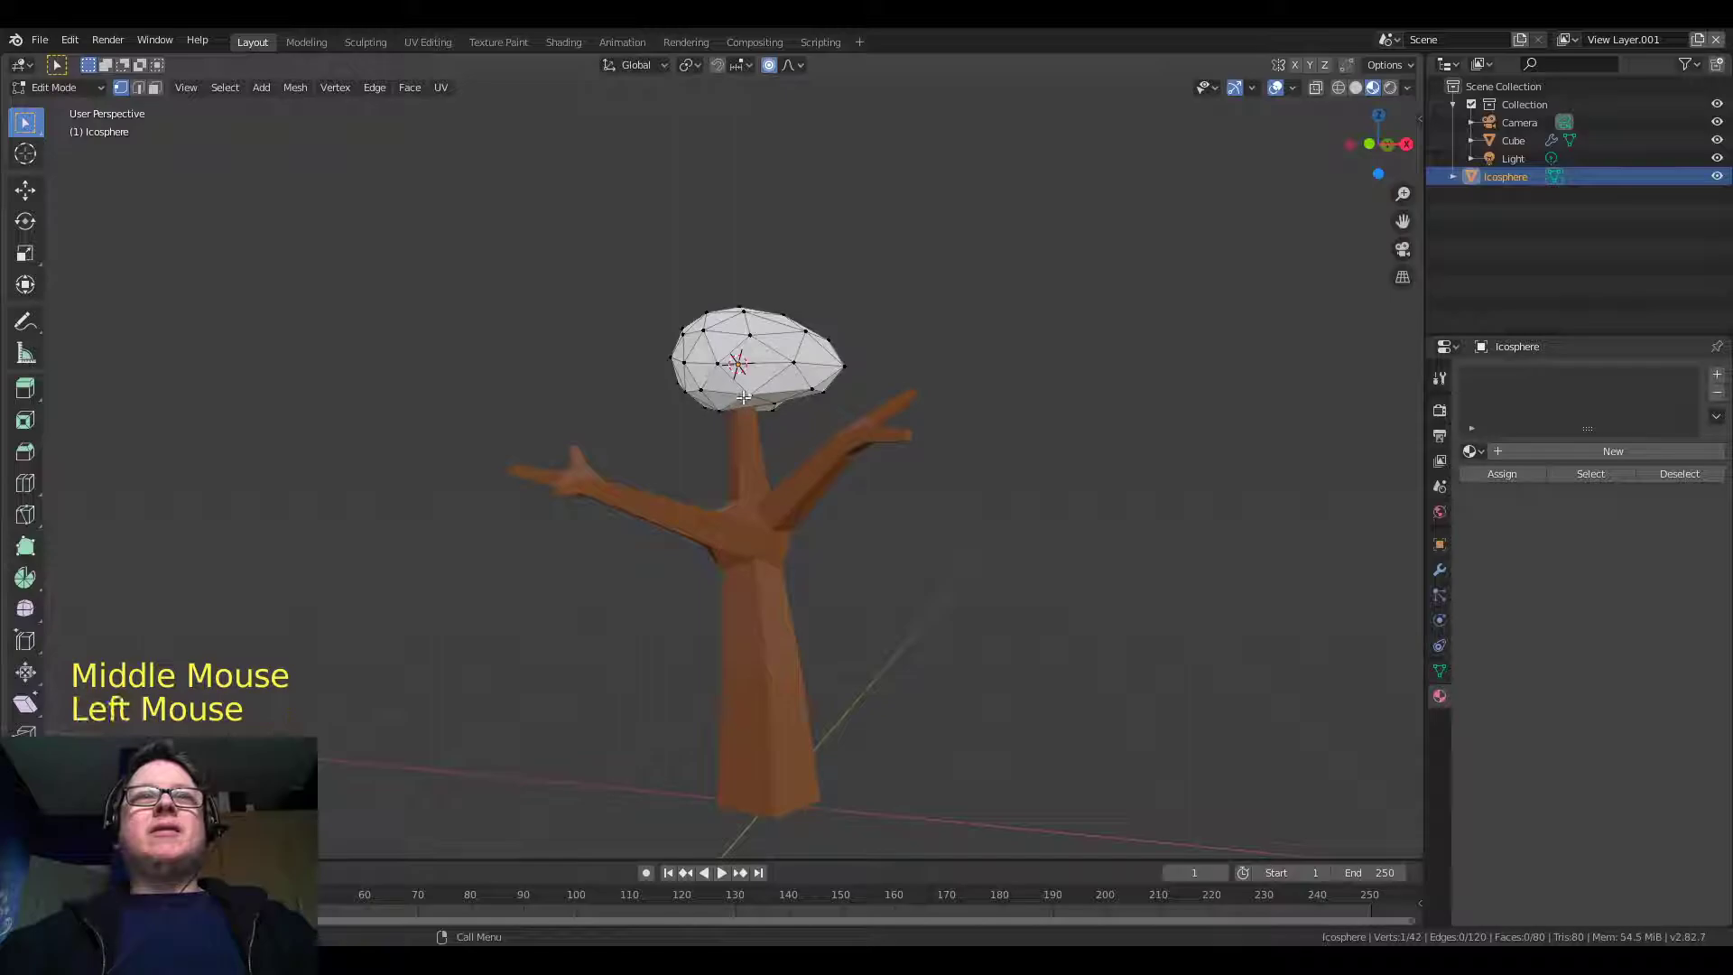
key("g")
middle_click_drag(744, 398, 786, 417)
Select the entire foliage mesh, turn off proportional editing, and raise it along Z so it rests on the middle branch's tip
key("a")
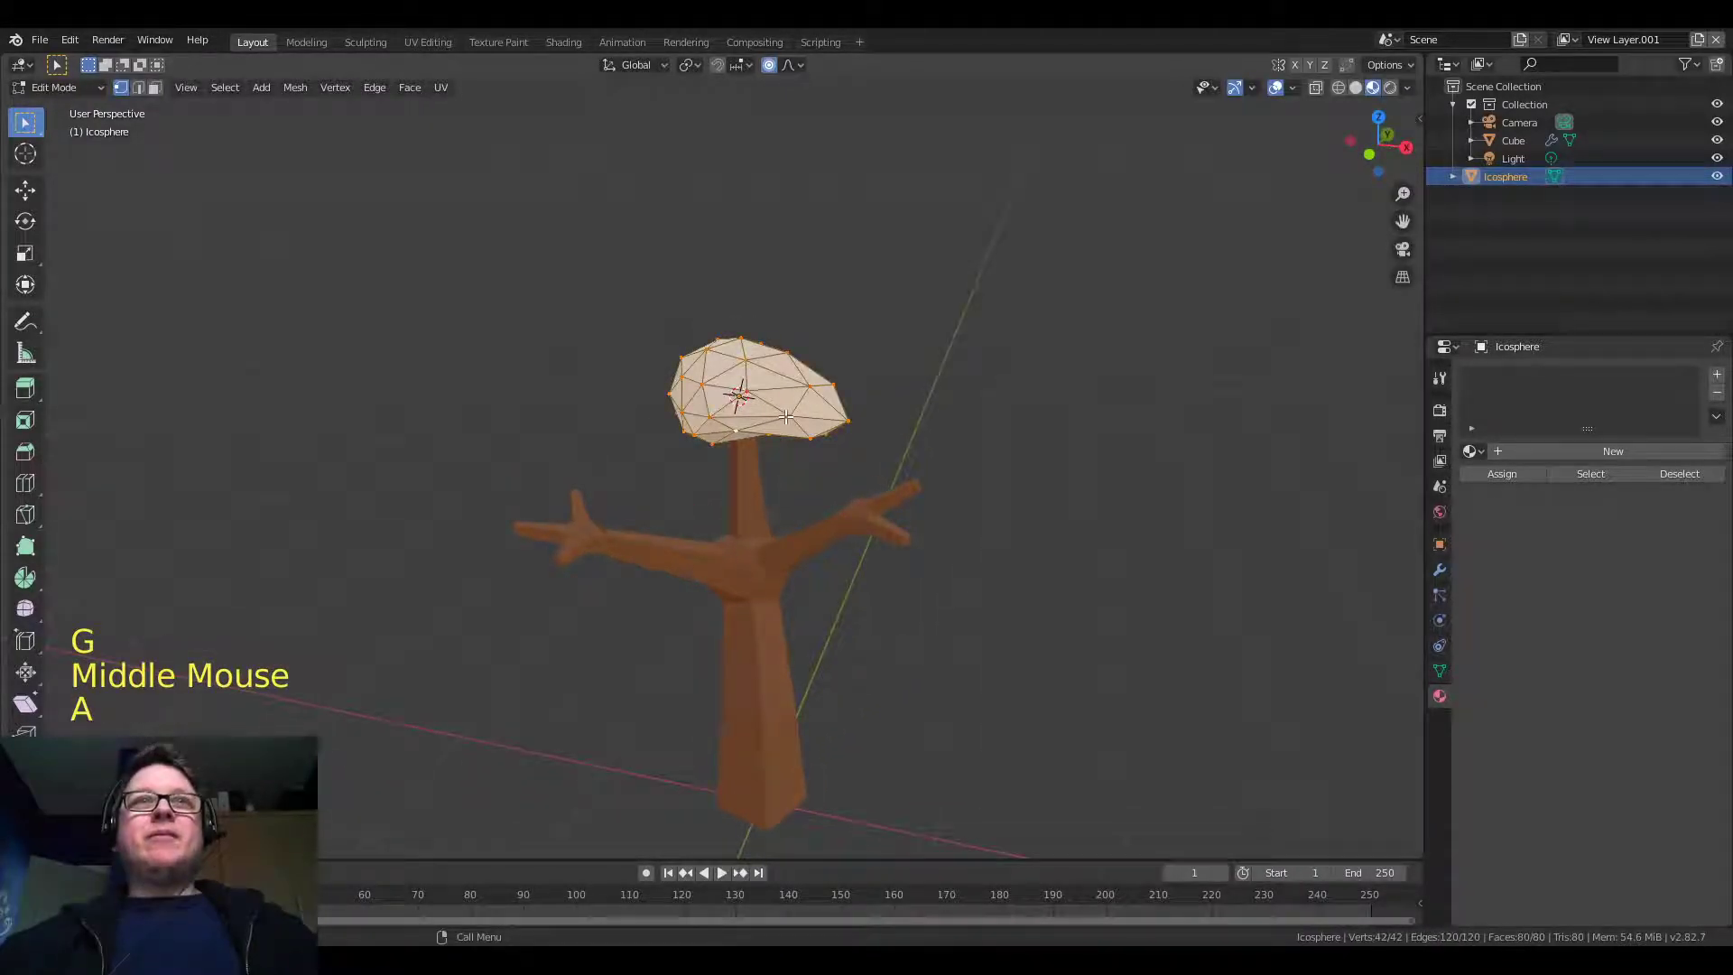
left_click(767, 65)
key("g")
key("z")
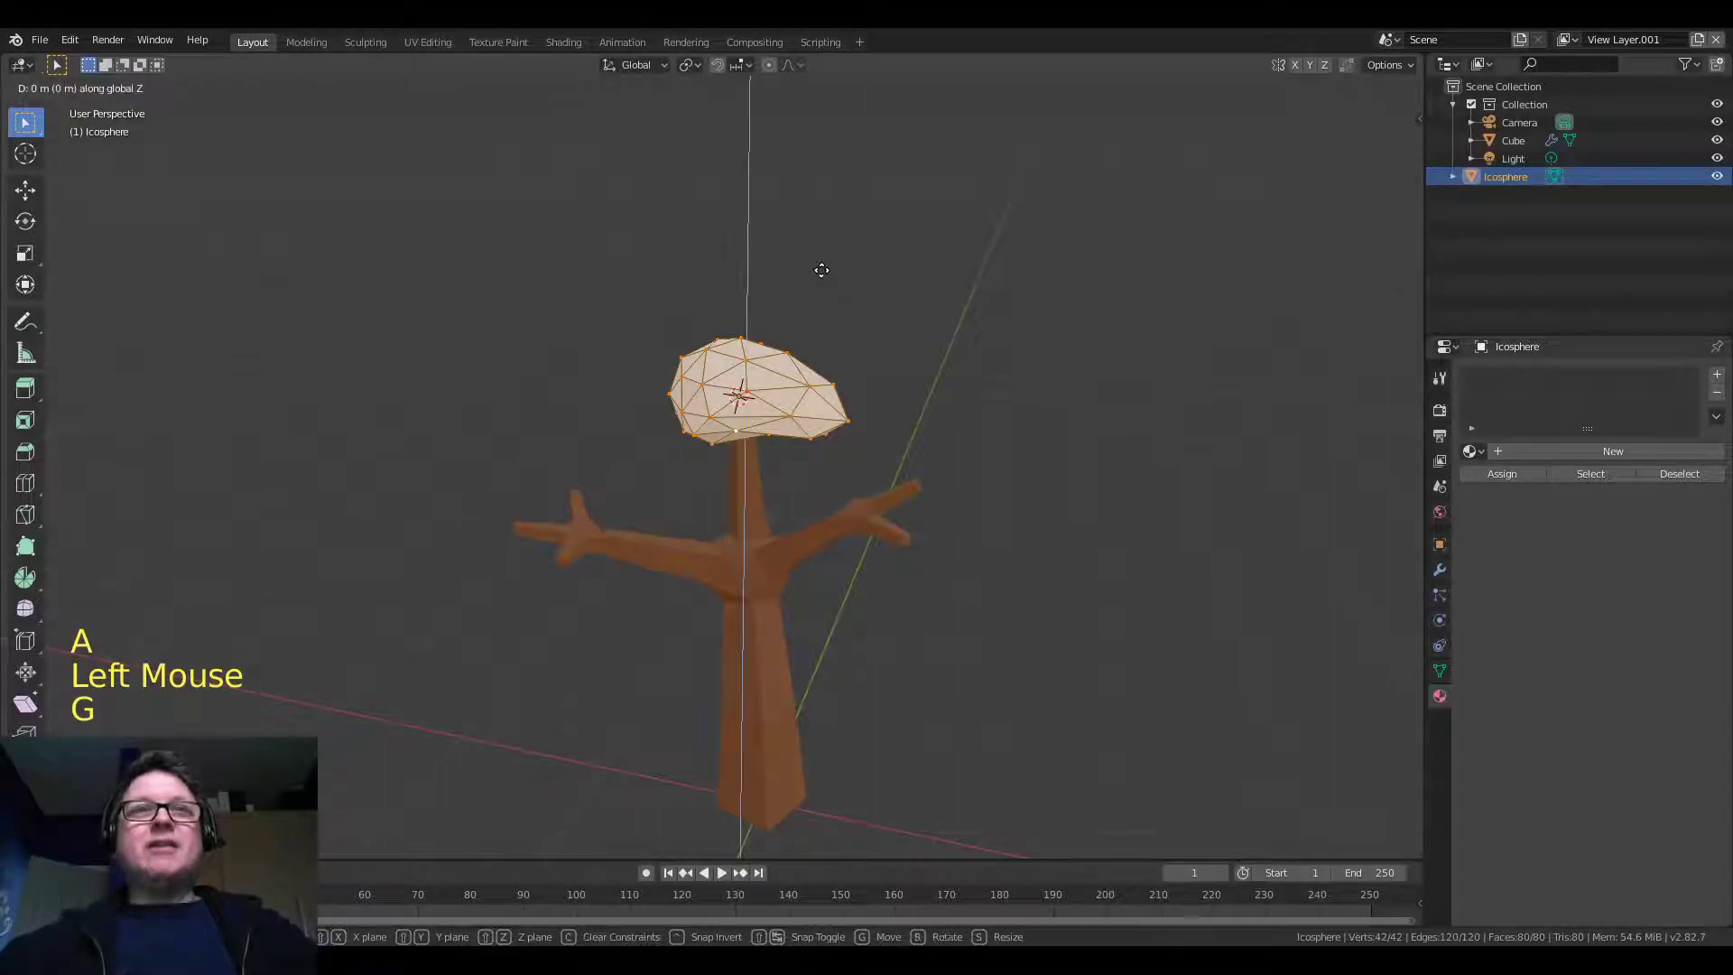
left_click(821, 260)
middle_click_drag(821, 263, 887, 212)
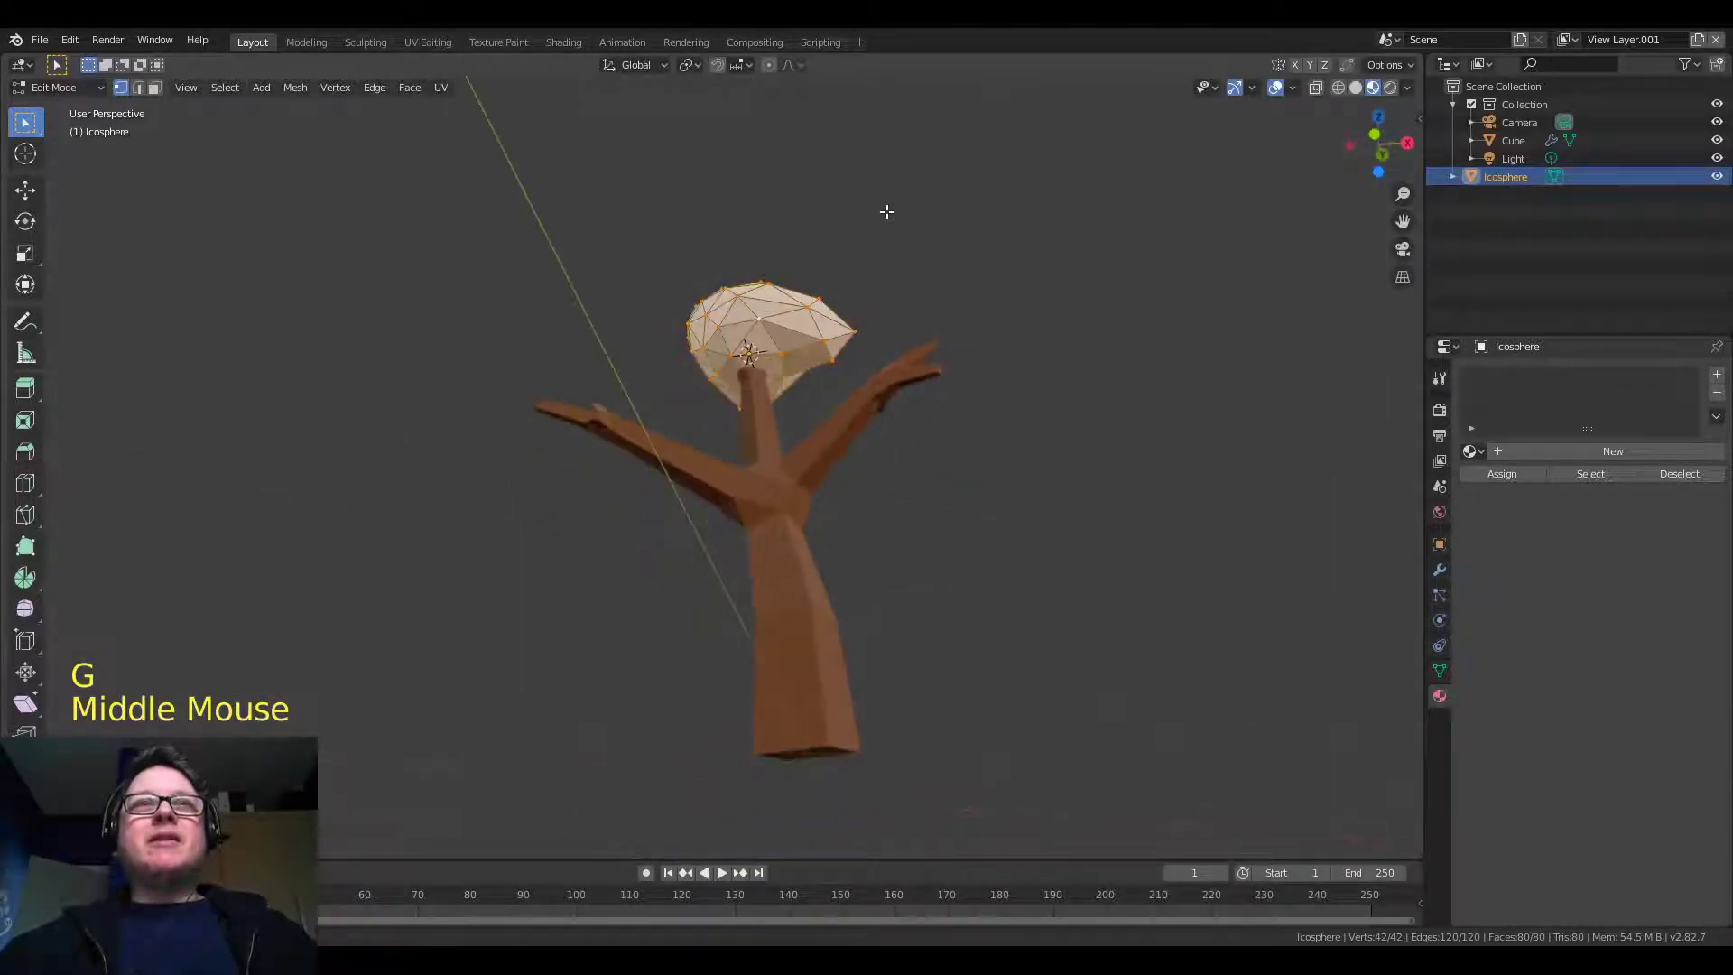
key("g")
key("z")
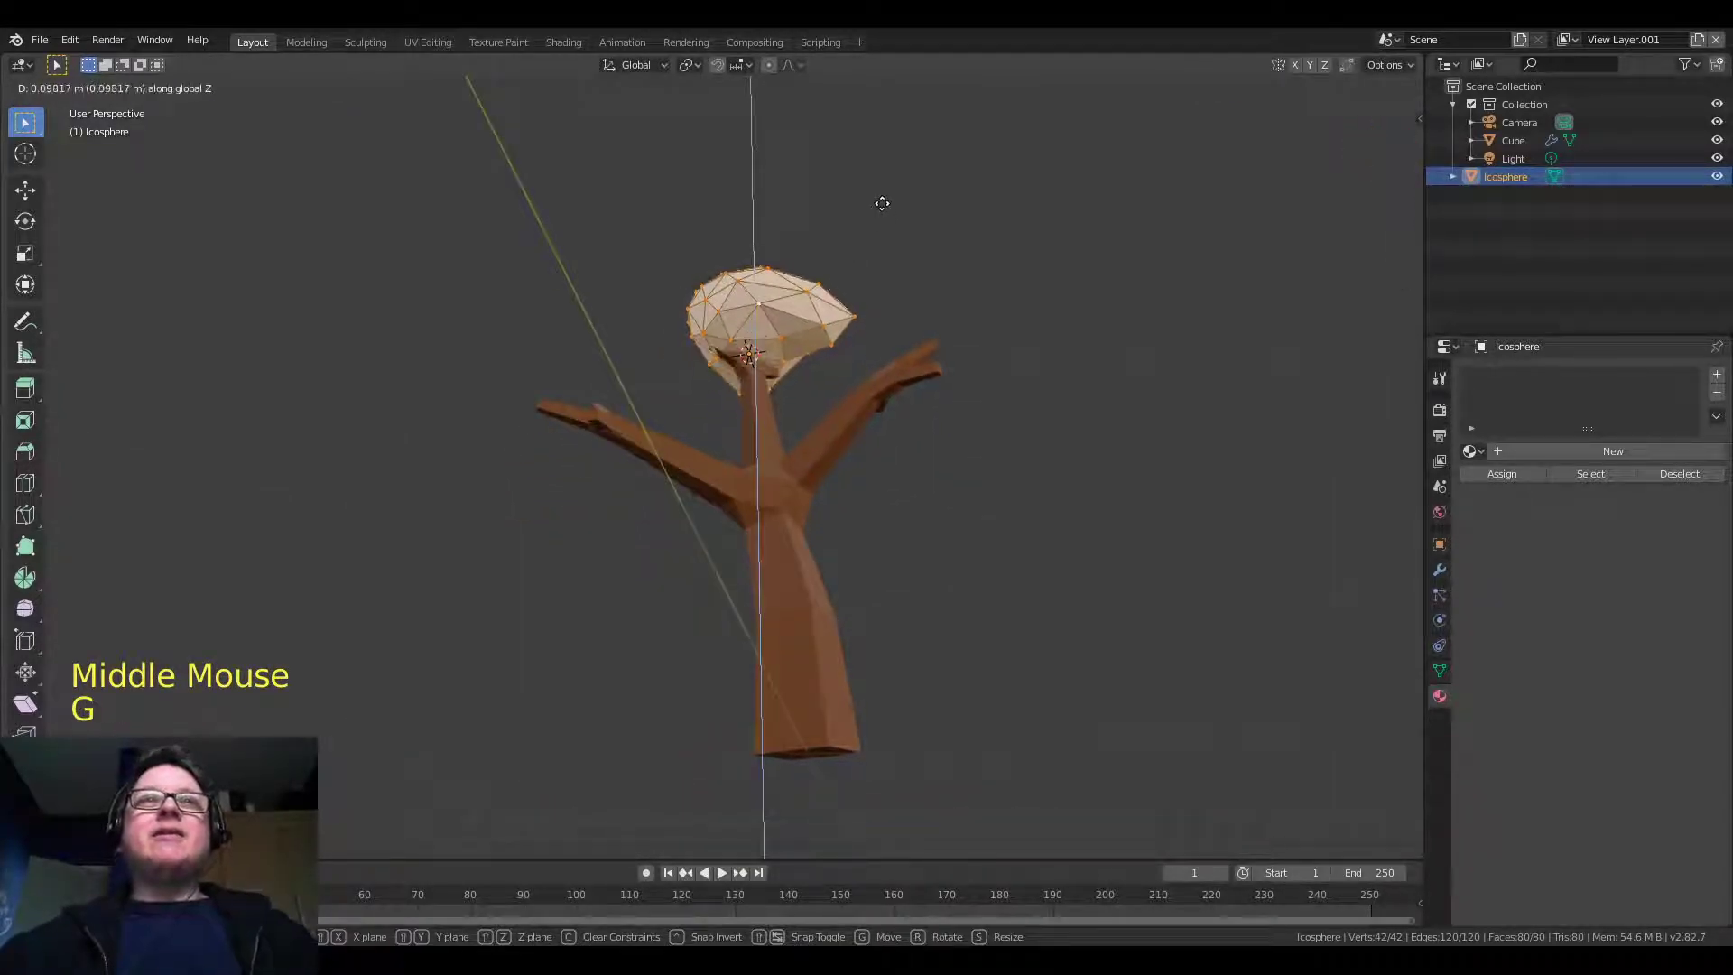
left_click(877, 204)
middle_click_drag(875, 201, 933, 313)
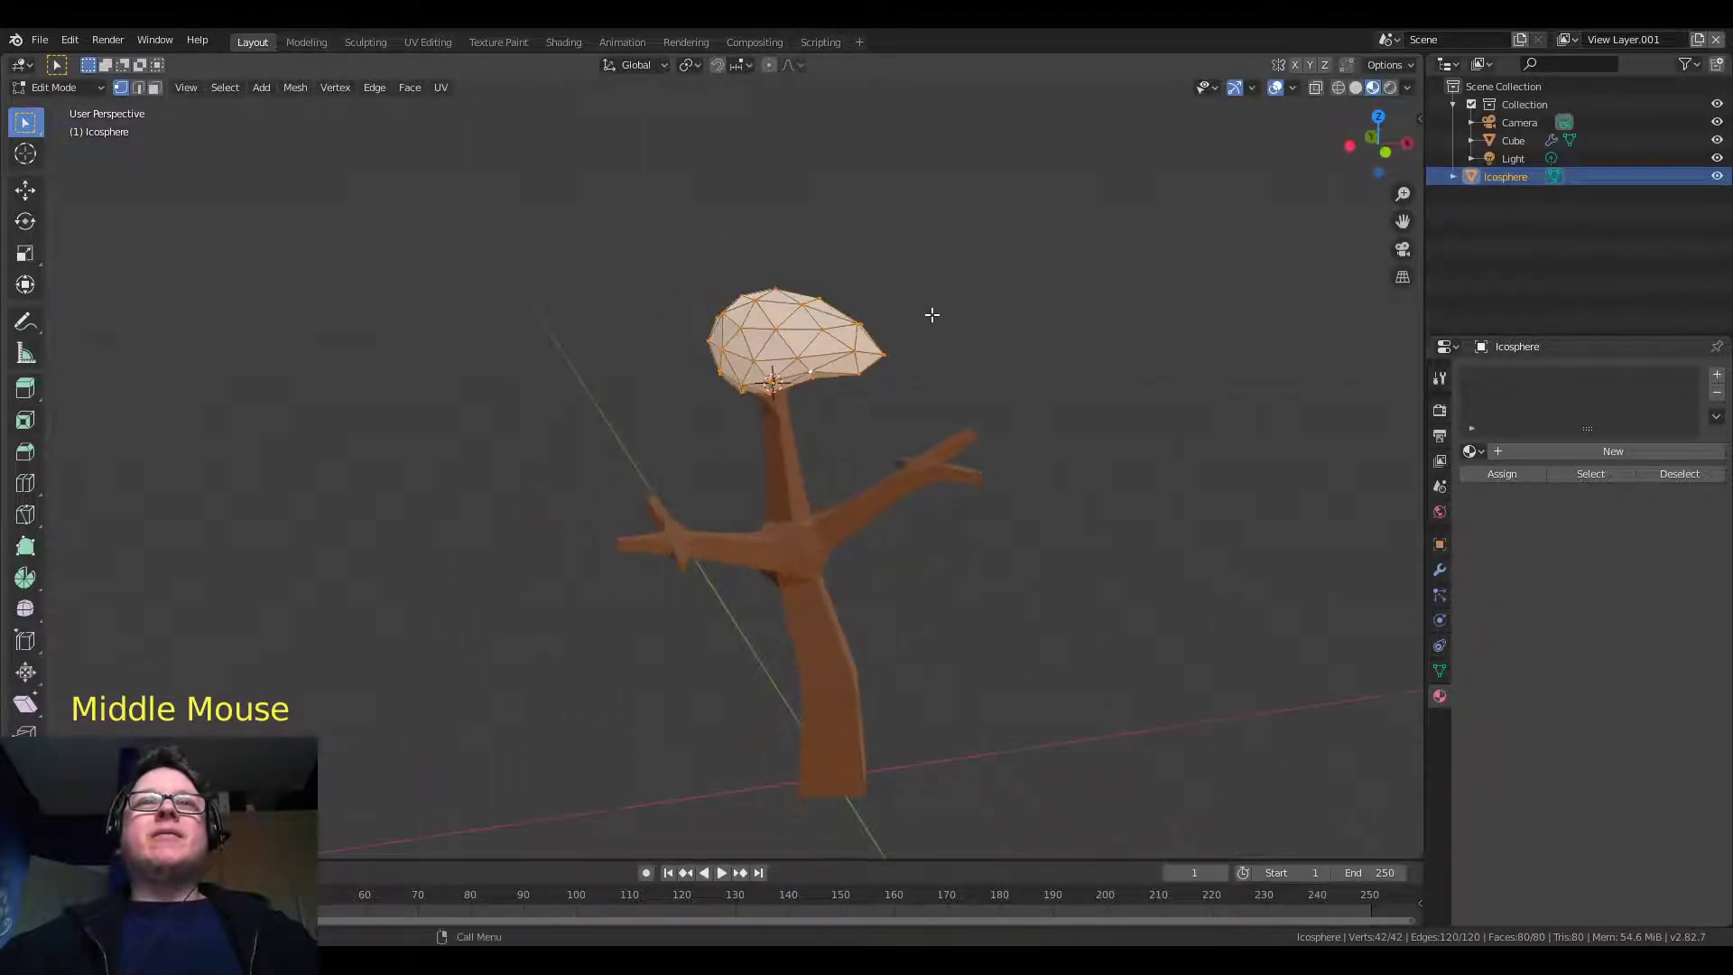
Scale the foliage mesh wider in X and Y while keeping its Z height locked
scroll(932, 313, "down", 2)
scroll(934, 318, "up", 1)
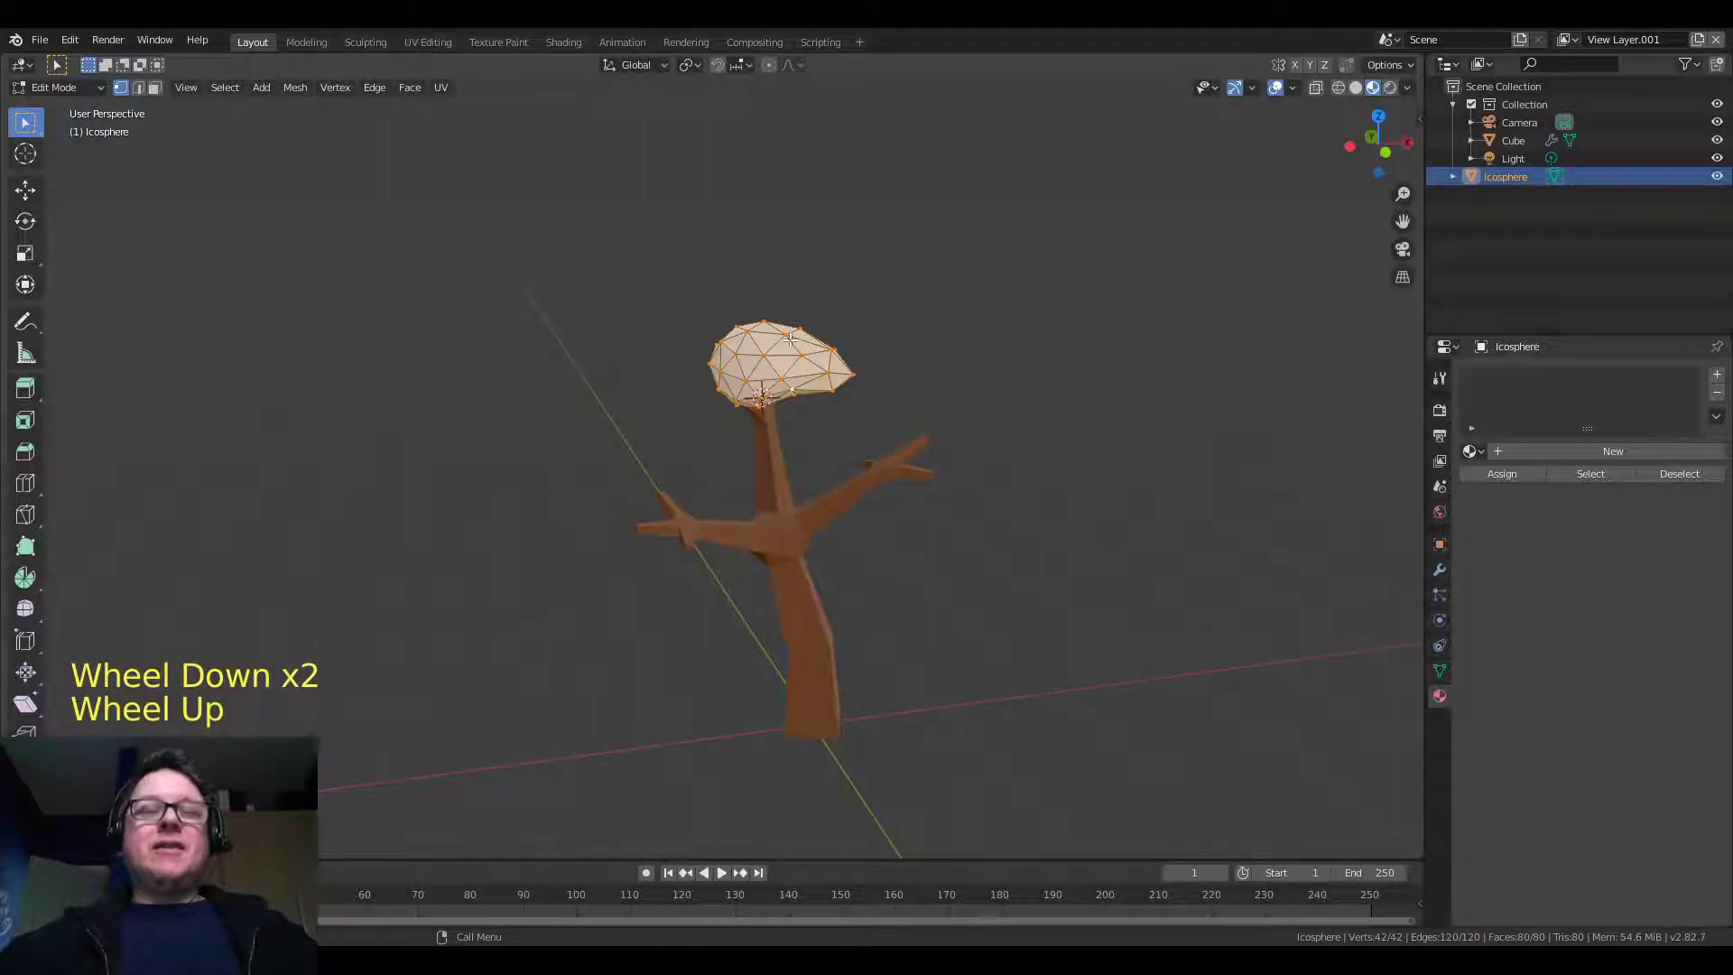
scroll(791, 339, "up", 1)
mouse_move(791, 340)
middle_mouse_down()
mouse_move(820, 334)
mouse_move(810, 316)
middle_mouse_up()
key("s")
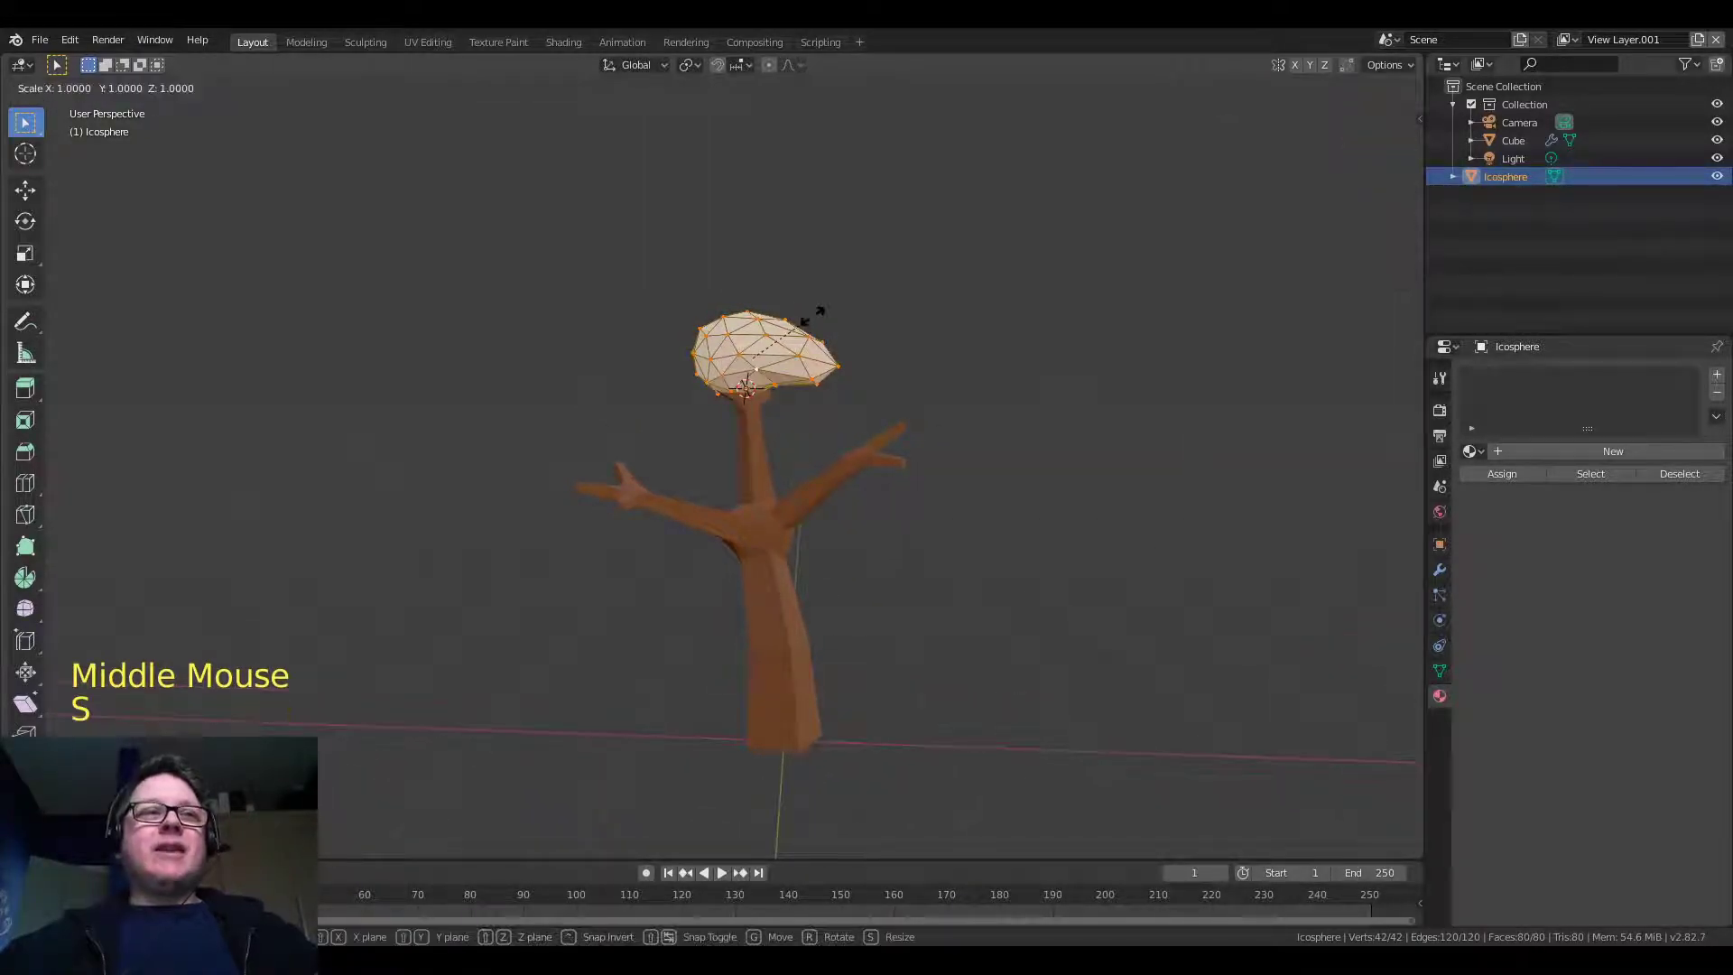
key("shift+z")
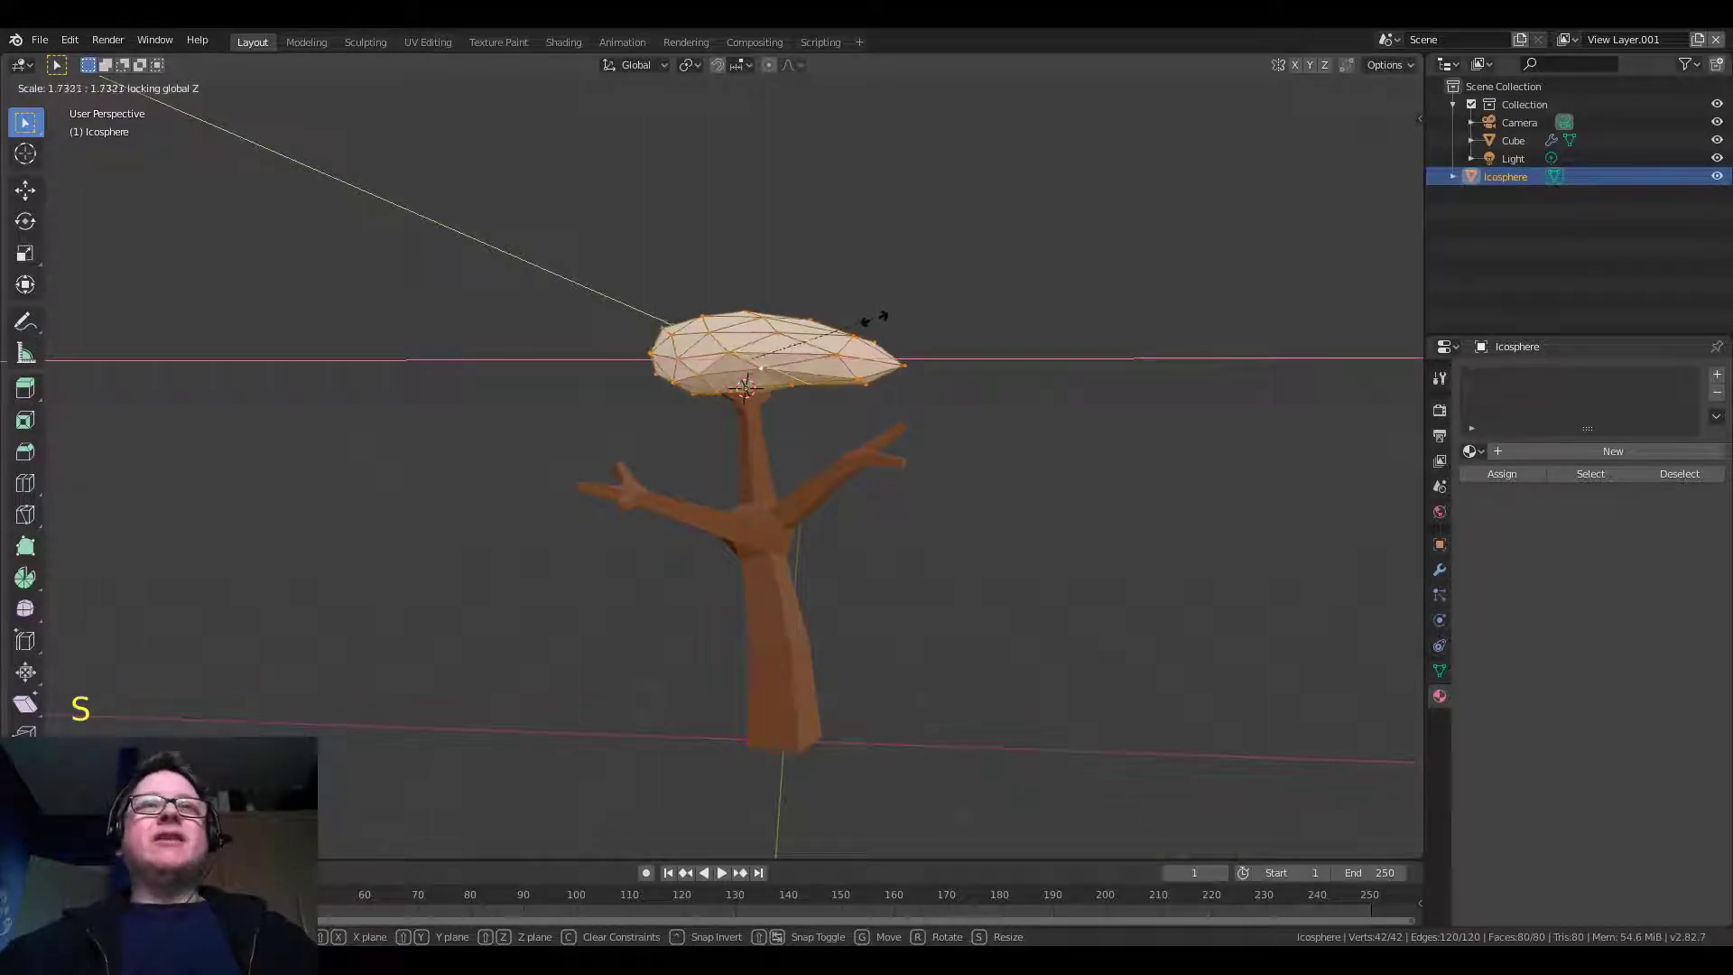
left_click(850, 324)
middle_click_drag(849, 324, 894, 340)
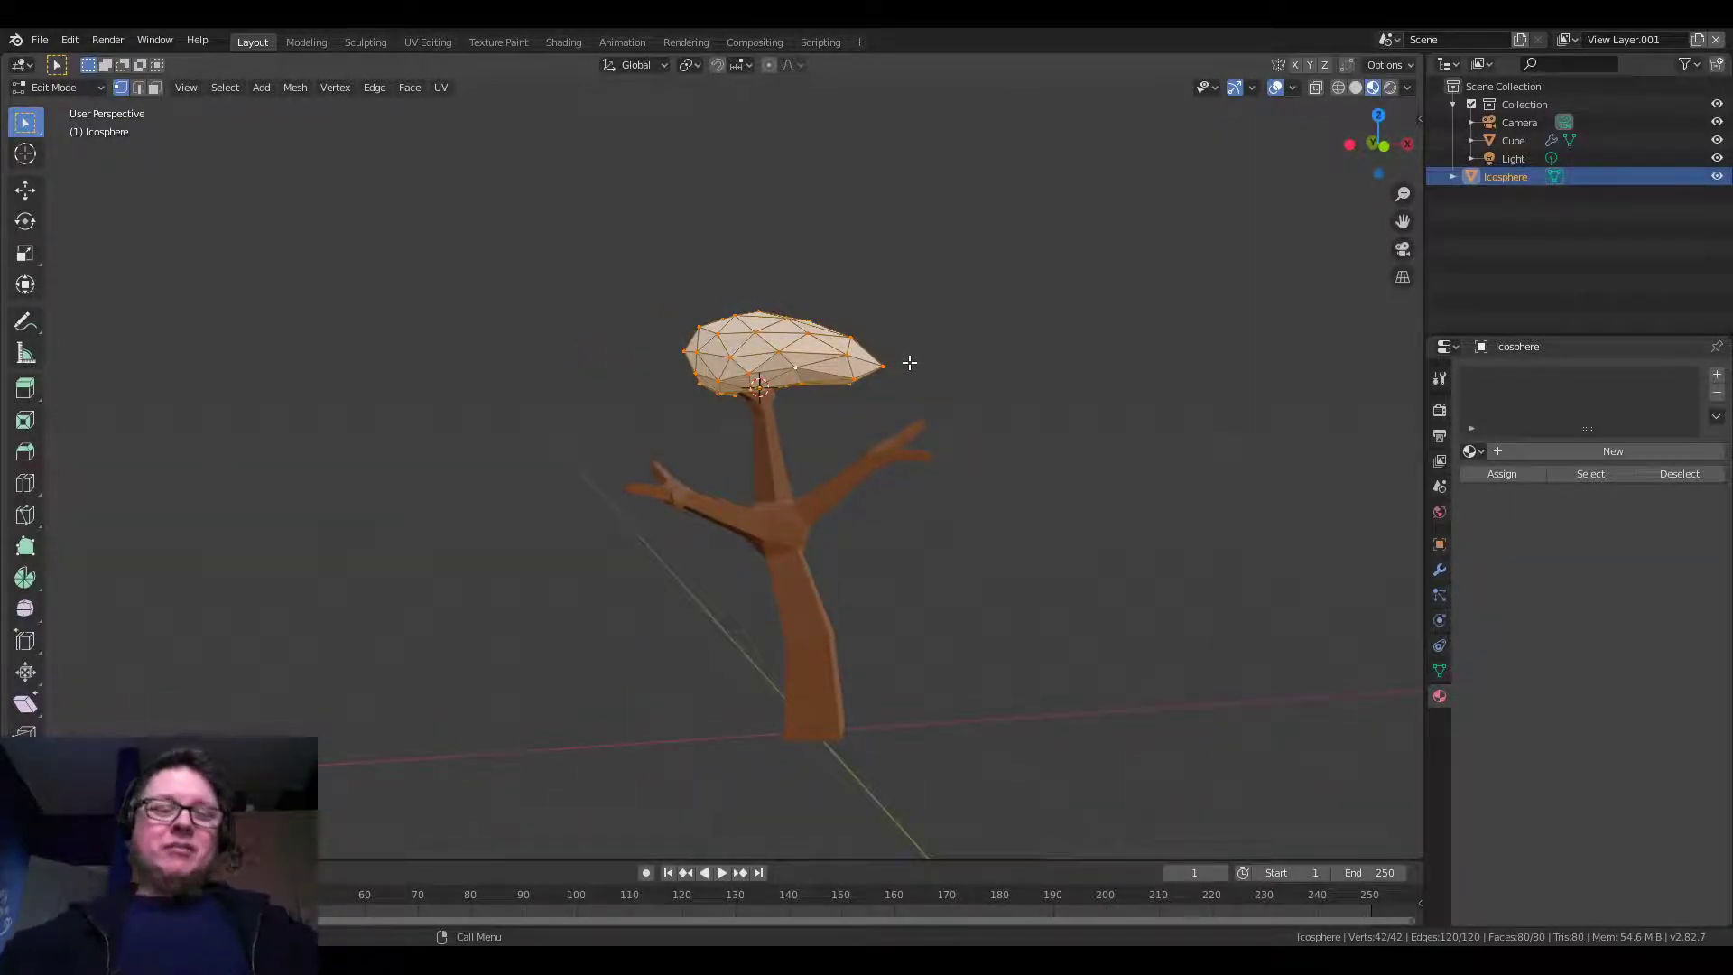
Duplicate the foliage mesh within Edit Mode and place the copy over the left-hand branch
middle_click_drag(917, 364, 882, 438)
middle_click_drag(742, 338, 678, 413)
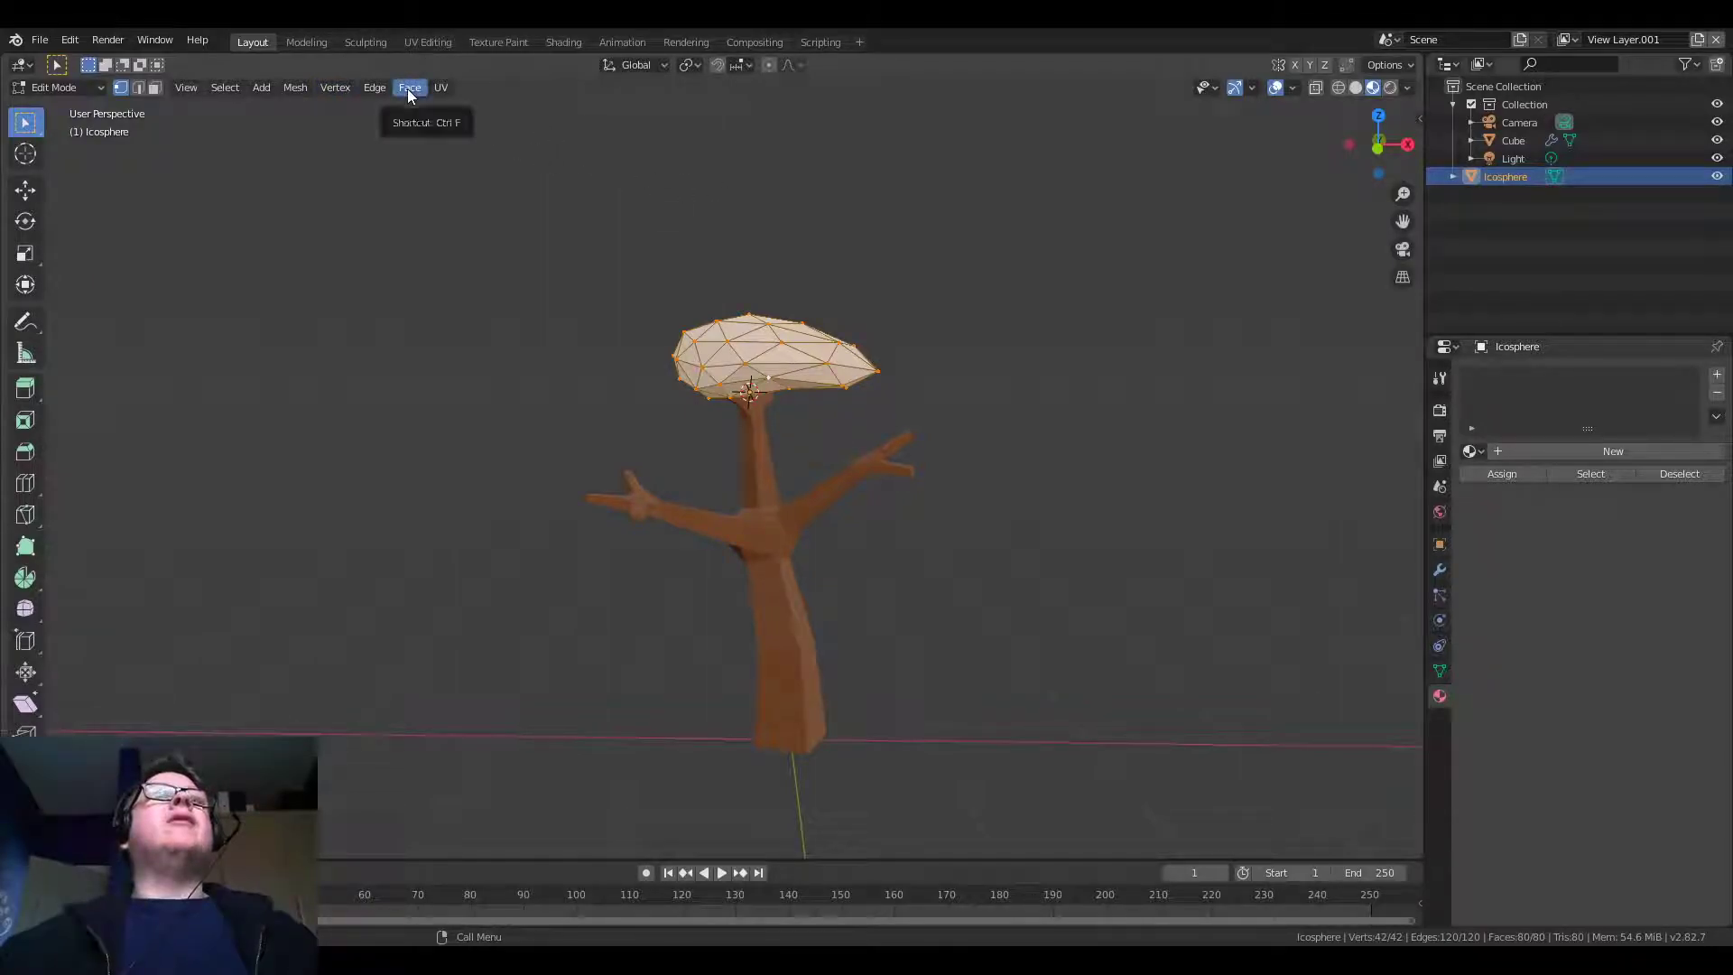
left_click(344, 85)
mouse_move(370, 88)
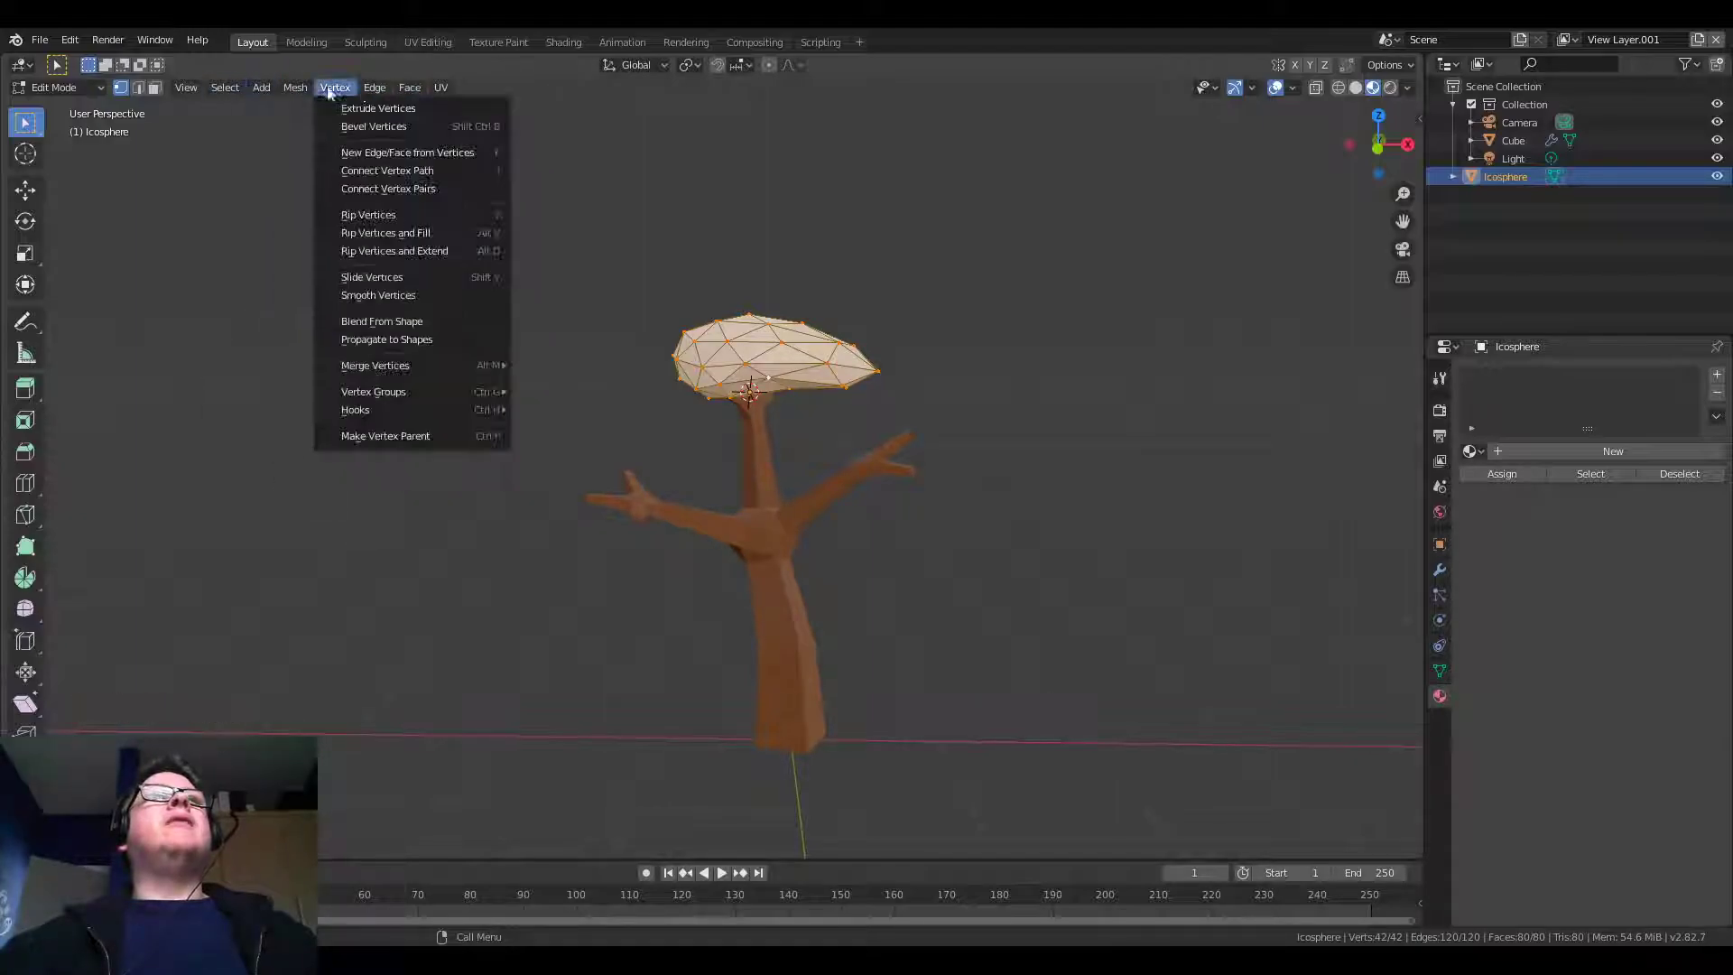
mouse_move(305, 93)
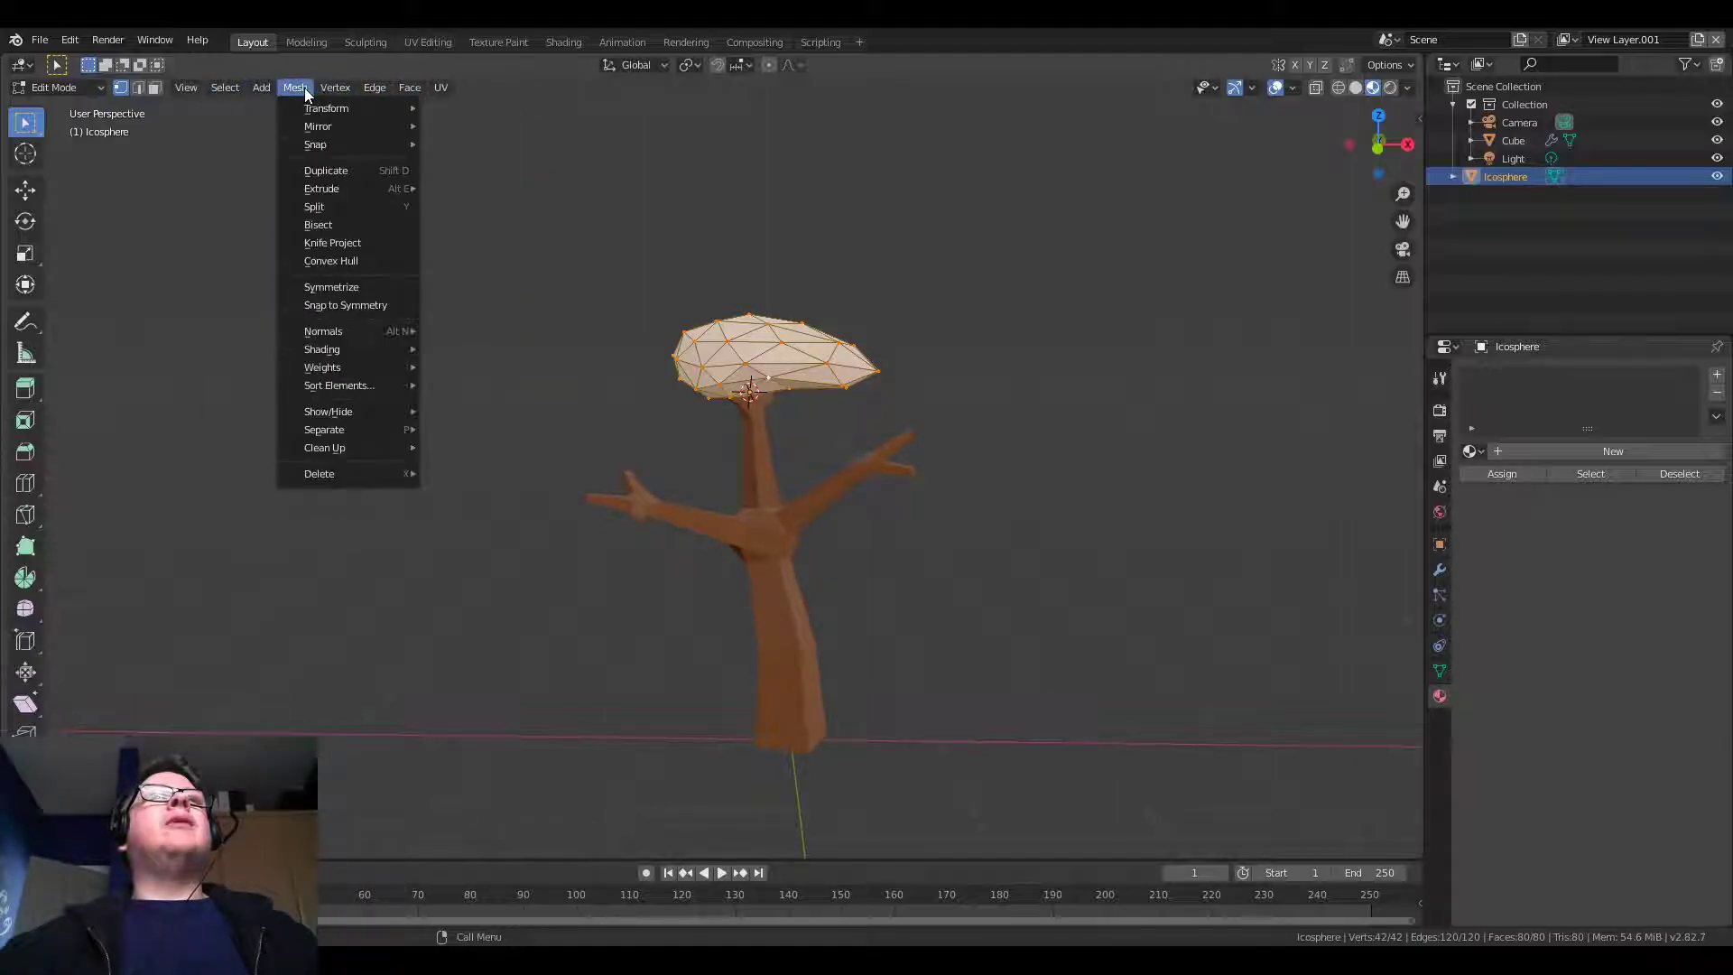
left_click(344, 162)
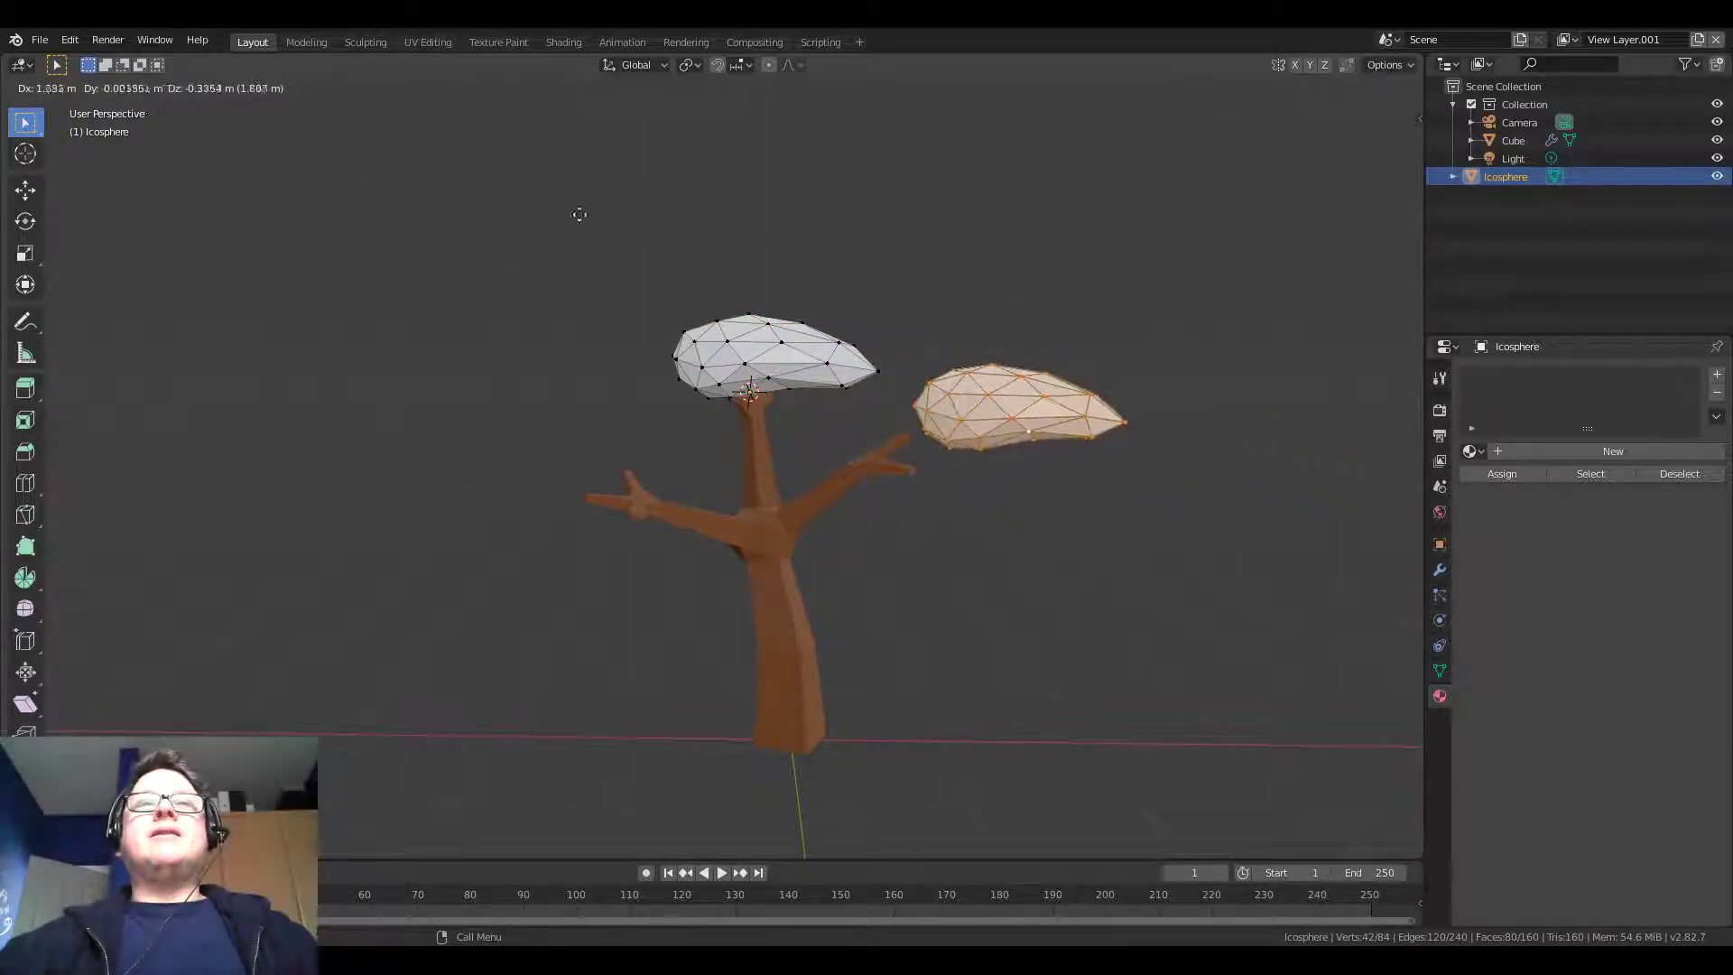
left_click(198, 256)
From a side view, move the foliage copy along the branch's depth so it sits over the left-hand branch's twigs
middle_click_drag(649, 402, 863, 398)
key("g")
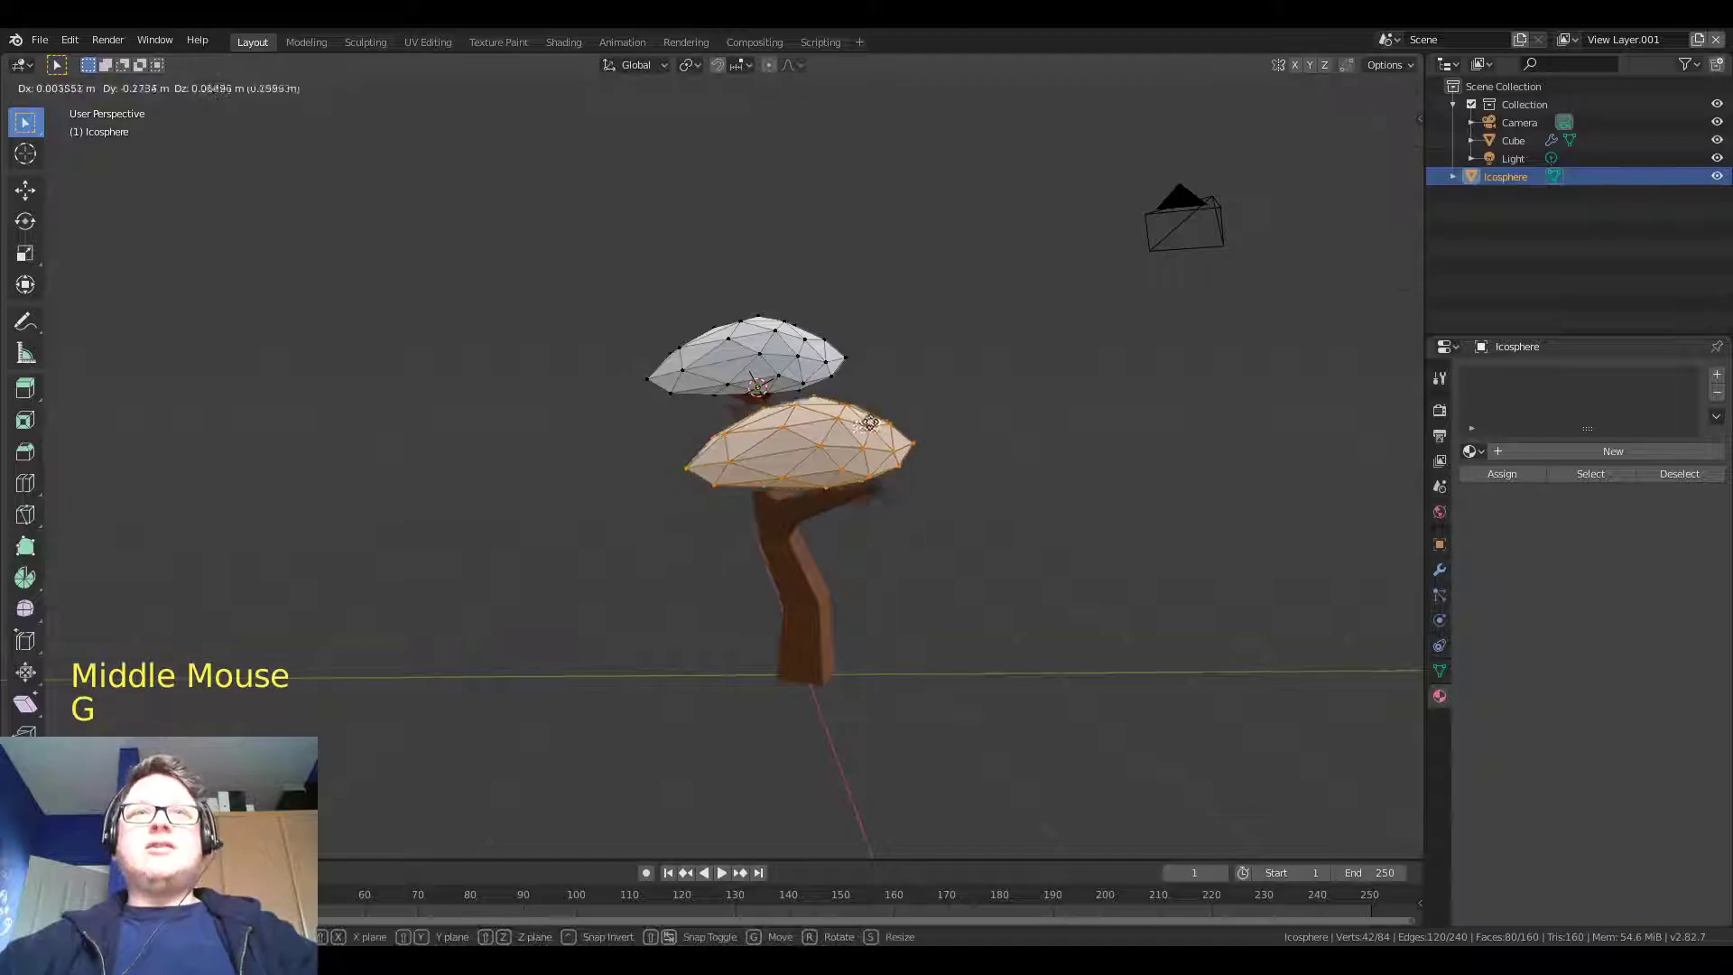
left_click(1075, 459)
middle_click(1074, 459)
middle_click_drag(1075, 459, 1010, 529)
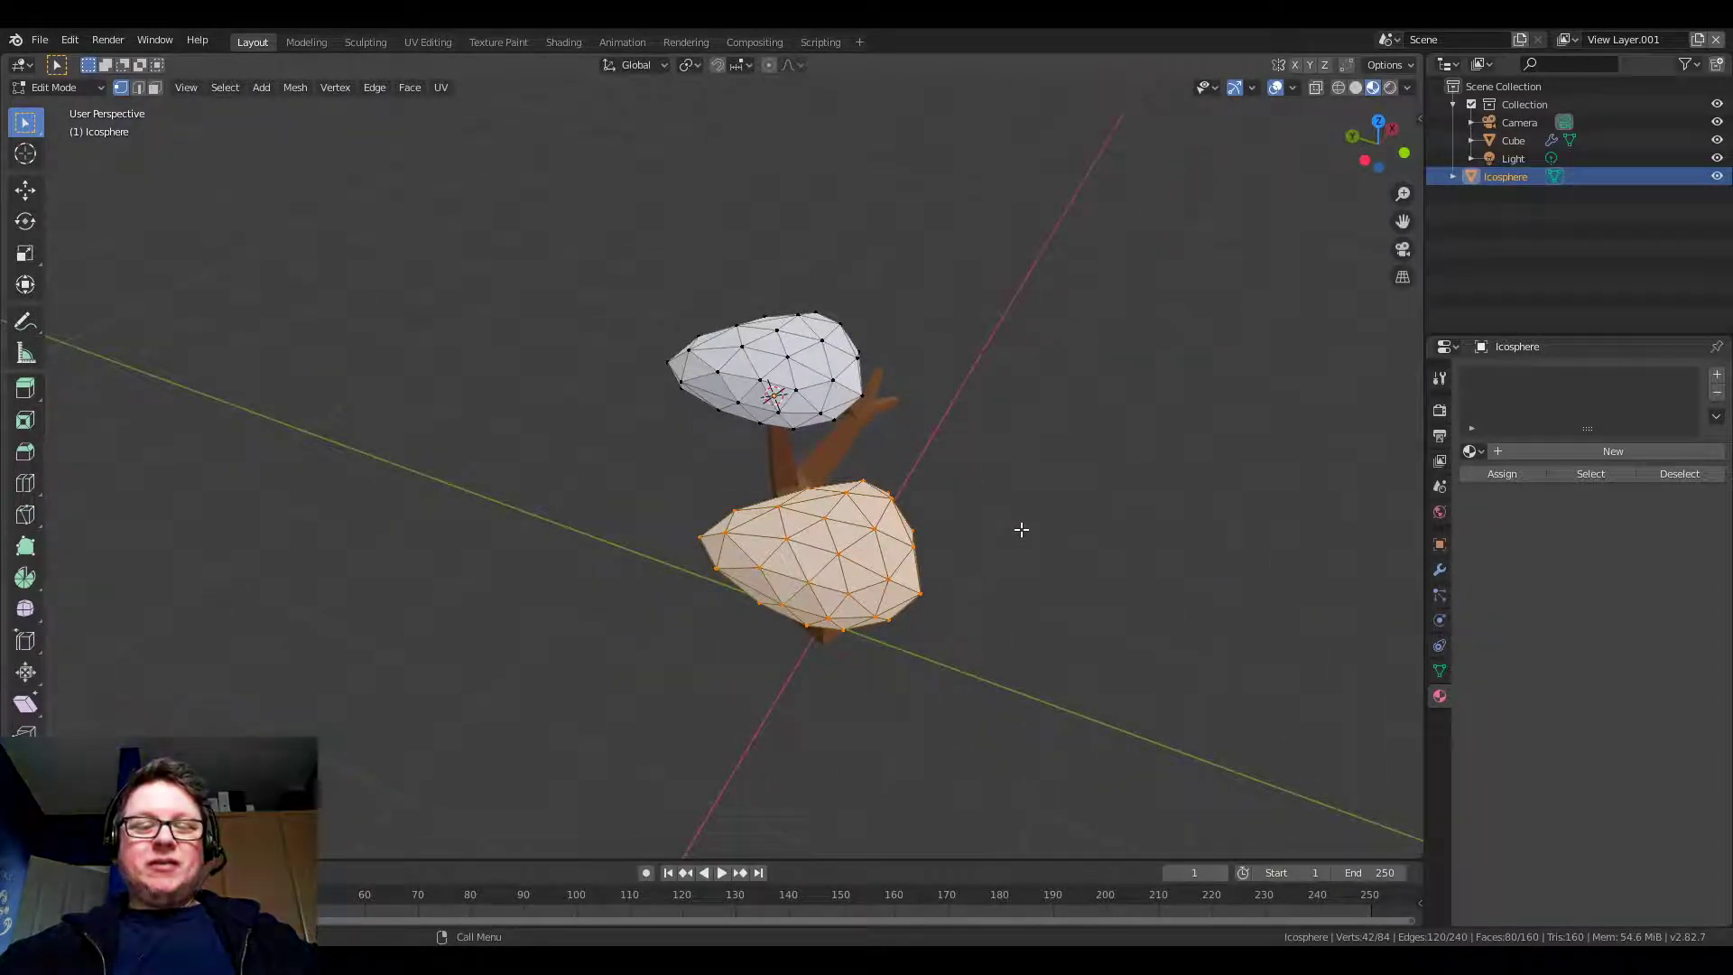
Rotate the left-hand foliage copy around the Z axis, then tilt it freely to follow its branch
key("r")
key("z")
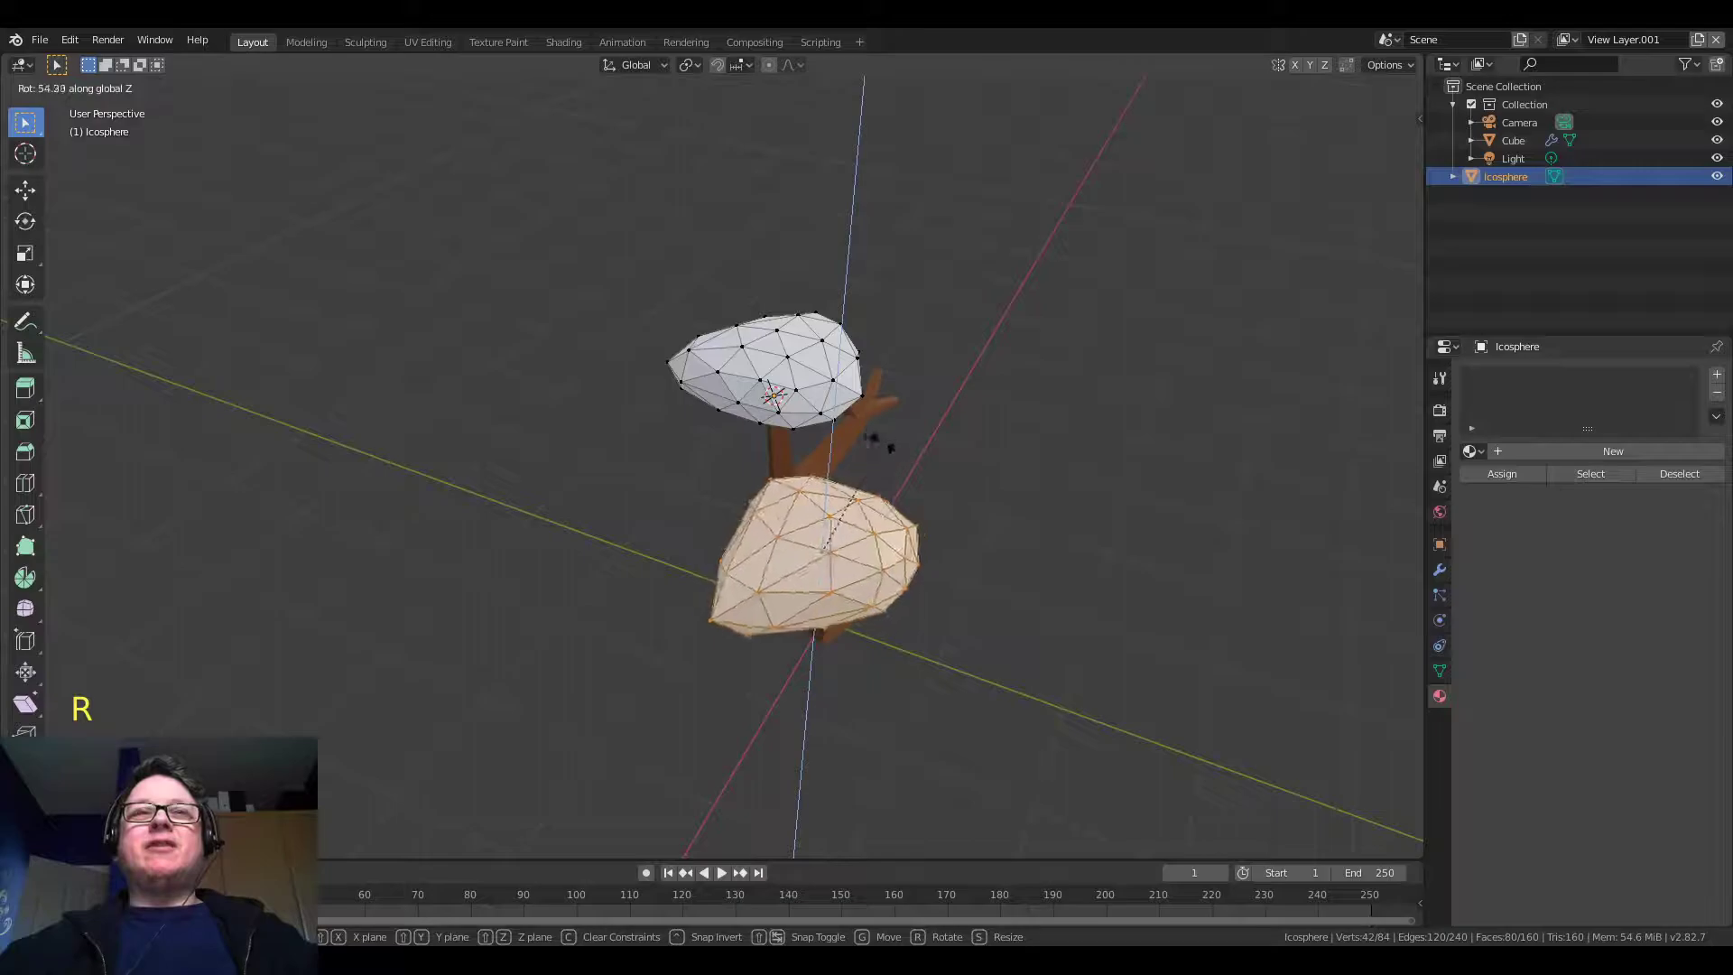
left_click(884, 442)
middle_click_drag(885, 443, 863, 486)
middle_click_drag(971, 499, 958, 508)
key("r")
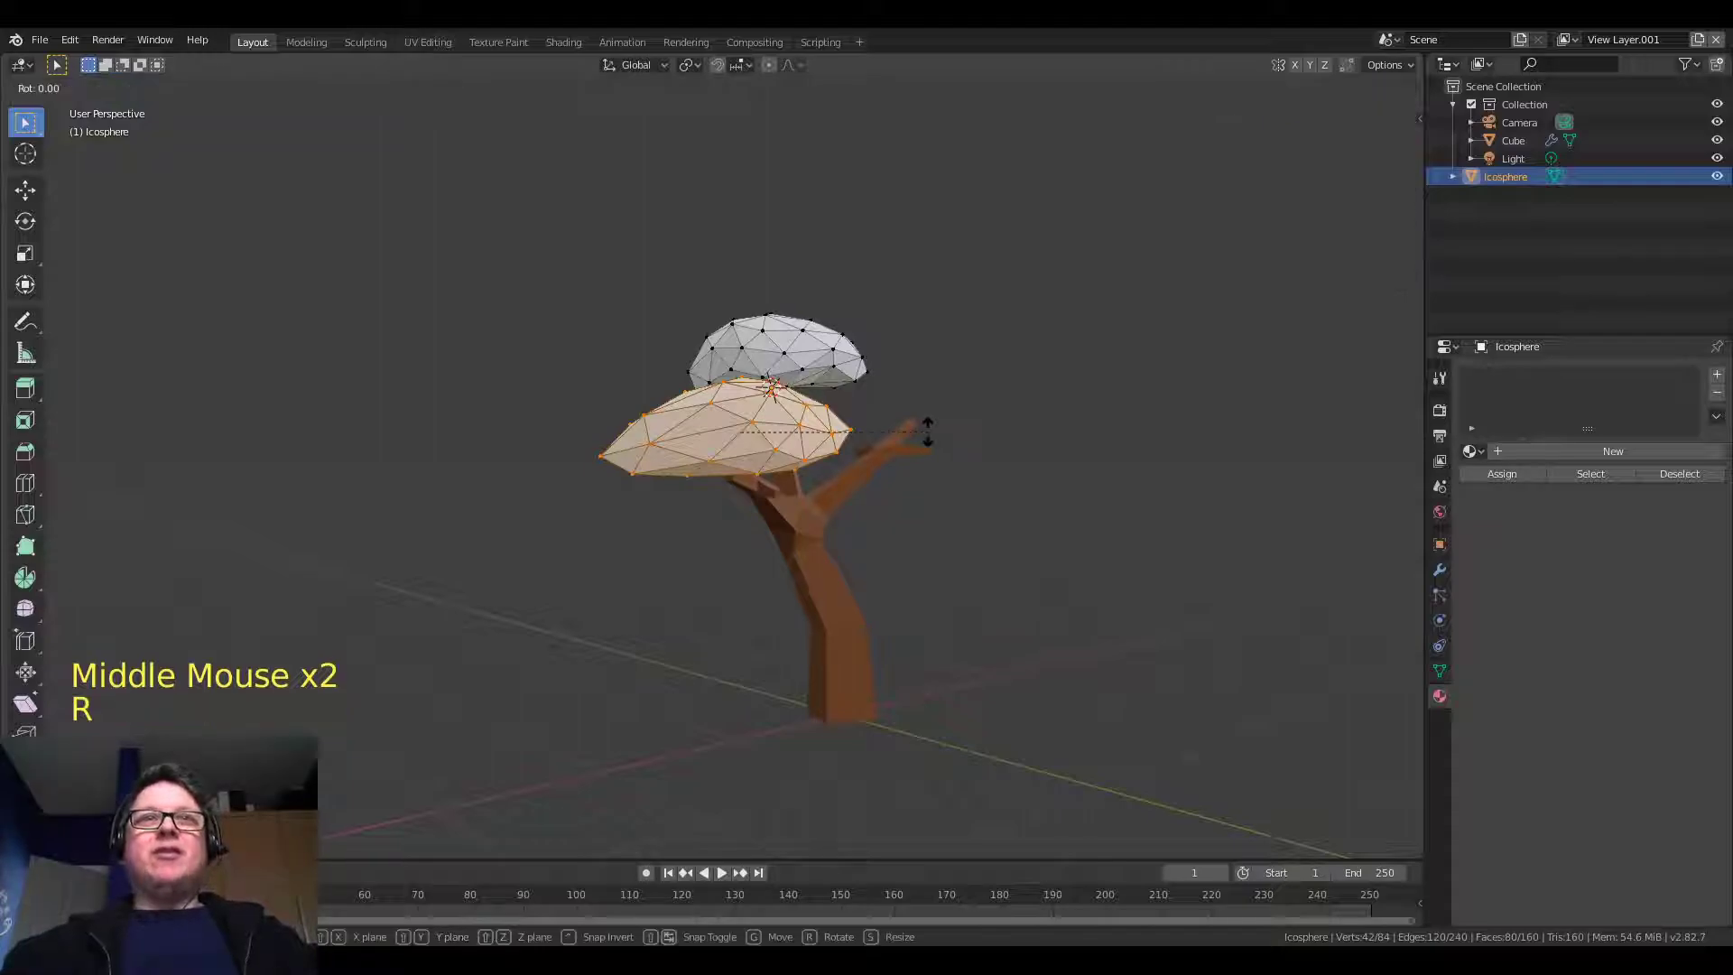
left_click(957, 510)
With proportional editing on, reposition the left-hand foliage copy and pull its pointed tip vertex inward to blunt it
middle_click_drag(948, 503, 849, 464)
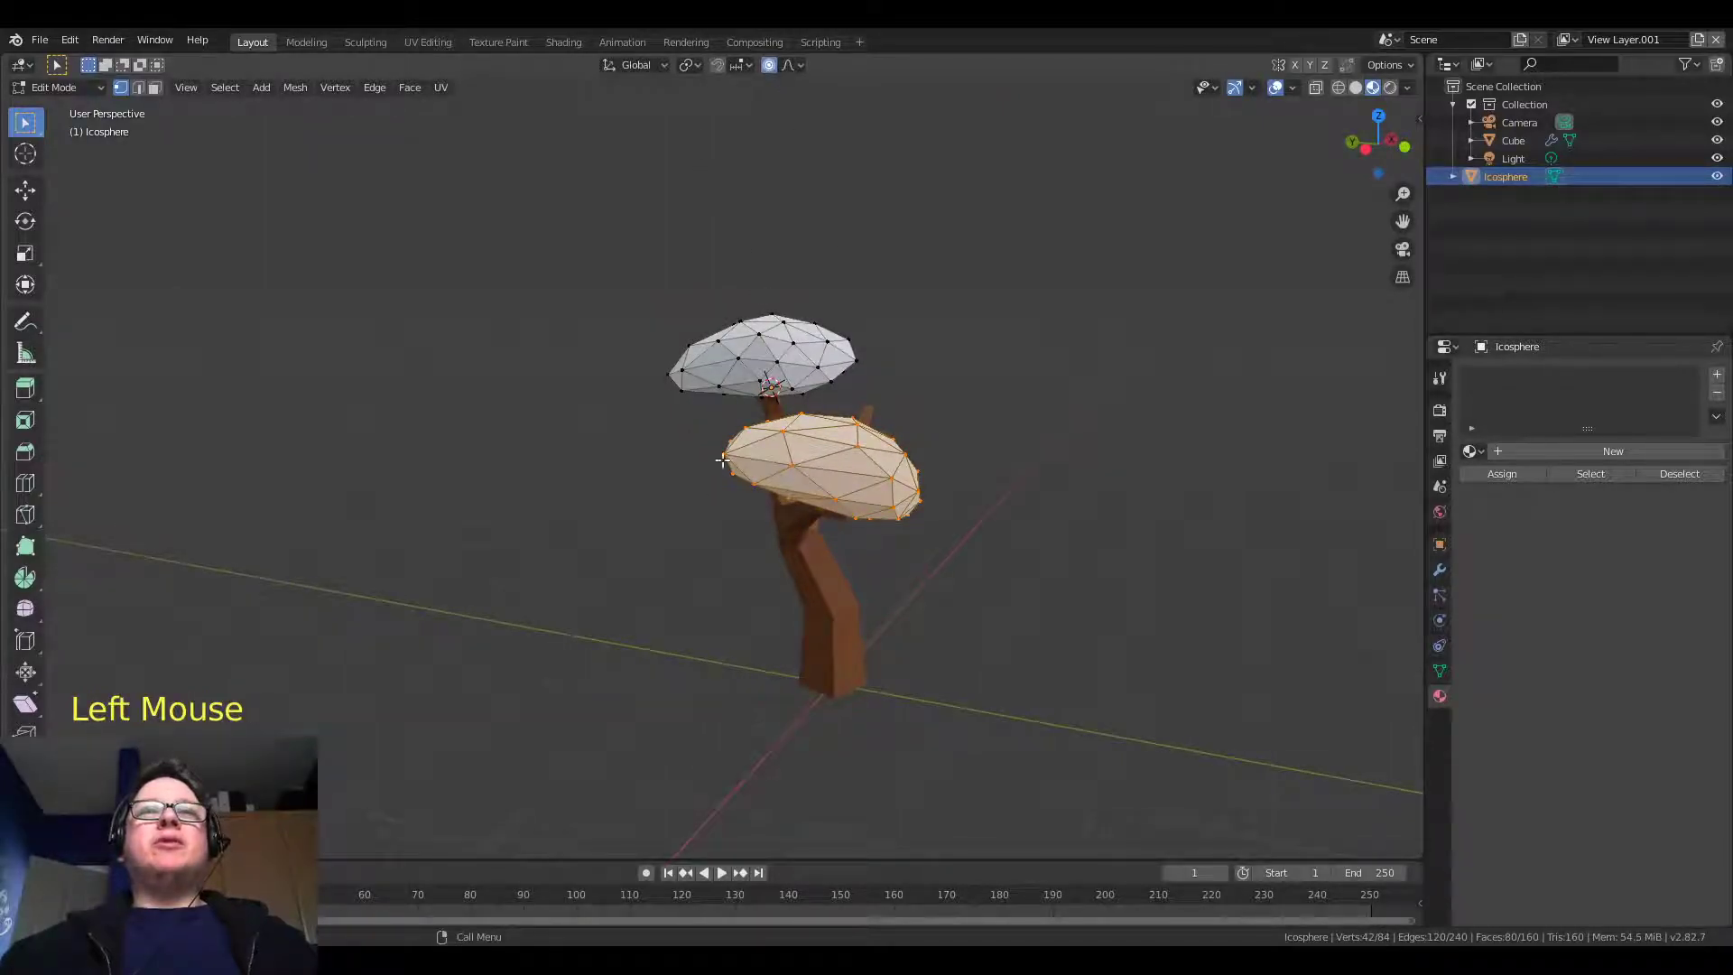
key("g")
left_click(835, 478)
key("g")
left_click(733, 451)
left_click(732, 451)
key("g")
left_click(776, 451)
Pull vertices on the trunk-facing side of the left-hand foliage clump with proportional editing to vary its outline
middle_click_drag(778, 454, 679, 487)
left_click(721, 543)
key("g")
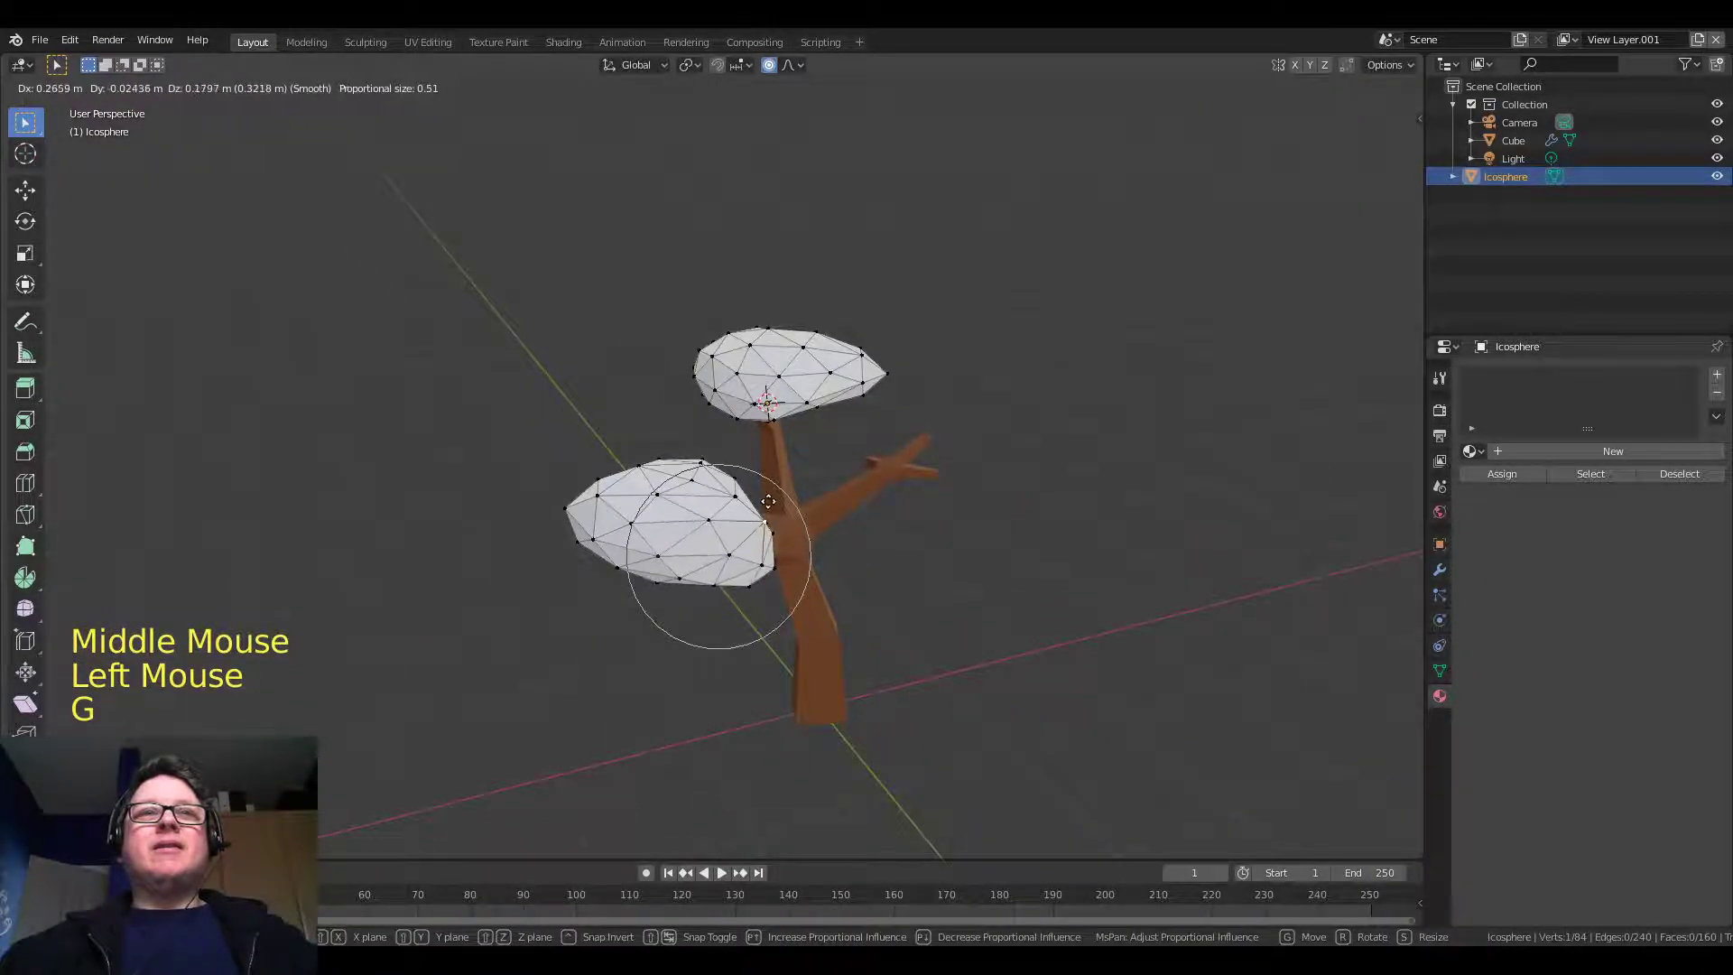
left_click(723, 501)
key("g")
left_click(661, 451)
From a lower view, move more individual vertices of the left-hand foliage clump to make its shape irregular above the branch
middle_click_drag(662, 451, 696, 433)
left_click(729, 365)
key("g")
left_click(735, 389)
left_click(696, 435)
key("g")
left_click(670, 455)
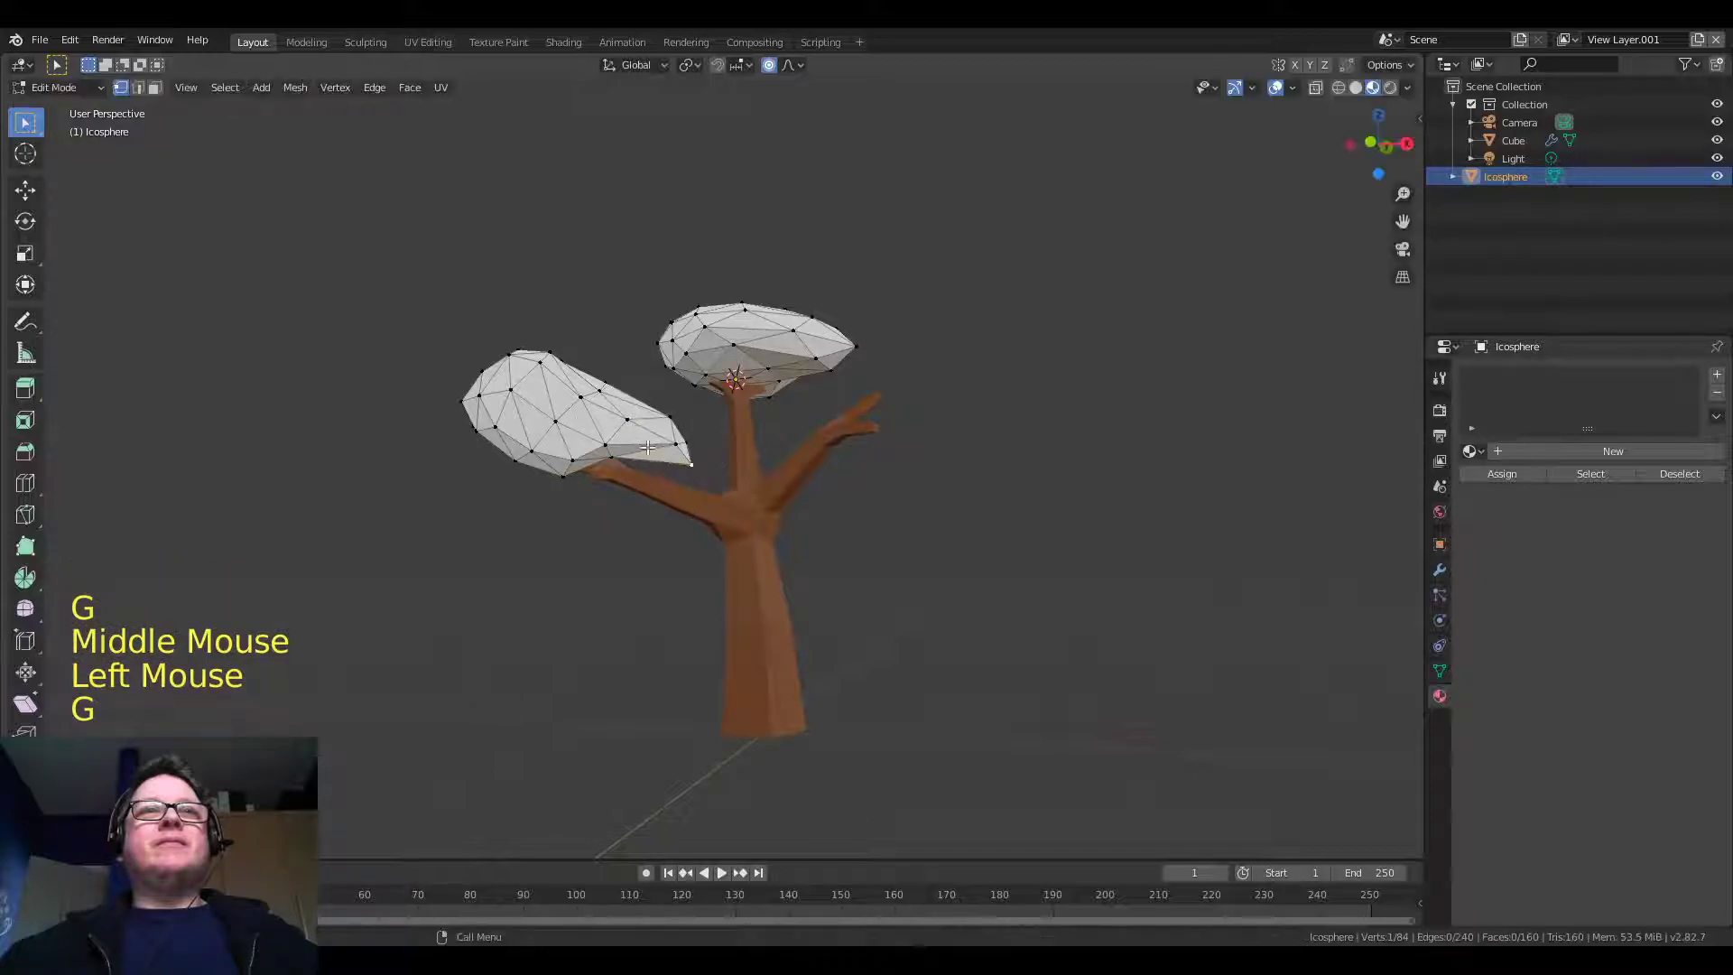
key("g")
left_click(647, 459)
mouse_move(647, 458)
middle_mouse_down()
mouse_move(569, 508)
mouse_move(963, 469)
mouse_move(718, 561)
mouse_move(659, 486)
middle_mouse_up()
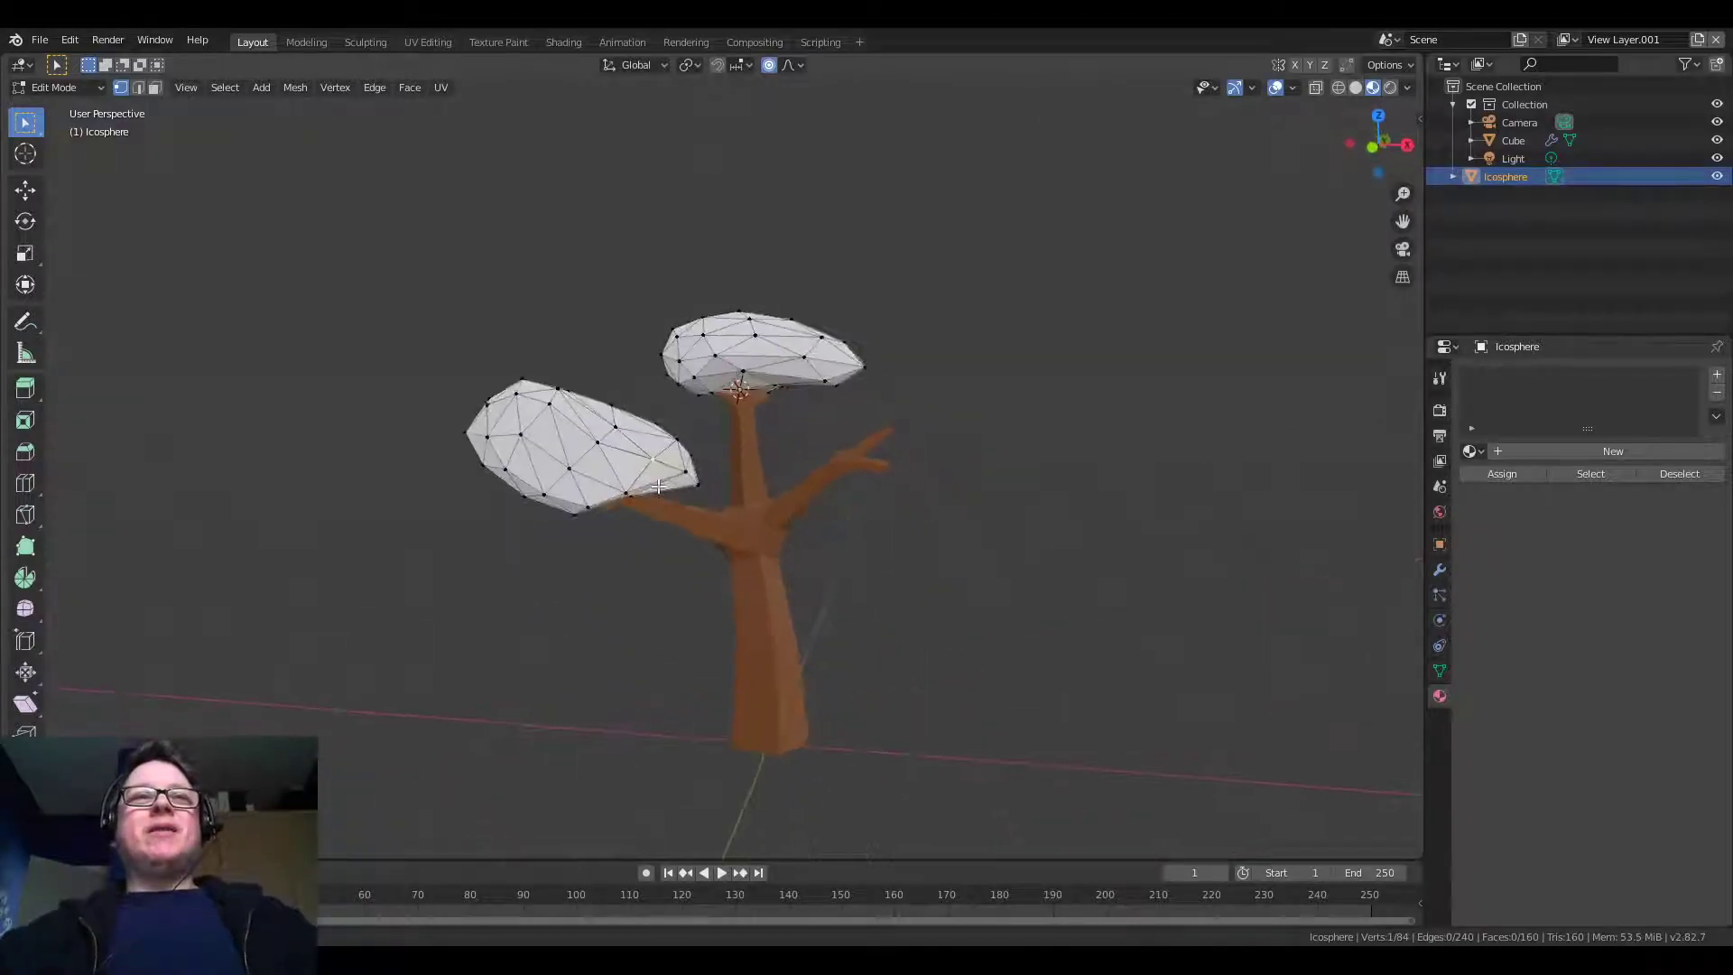
Select all linked geometry of the middle foliage clump, duplicate it, and place the copy over the right-hand branch
scroll(629, 463, "down", 2)
left_click(735, 385)
middle_click_drag(780, 402, 793, 466)
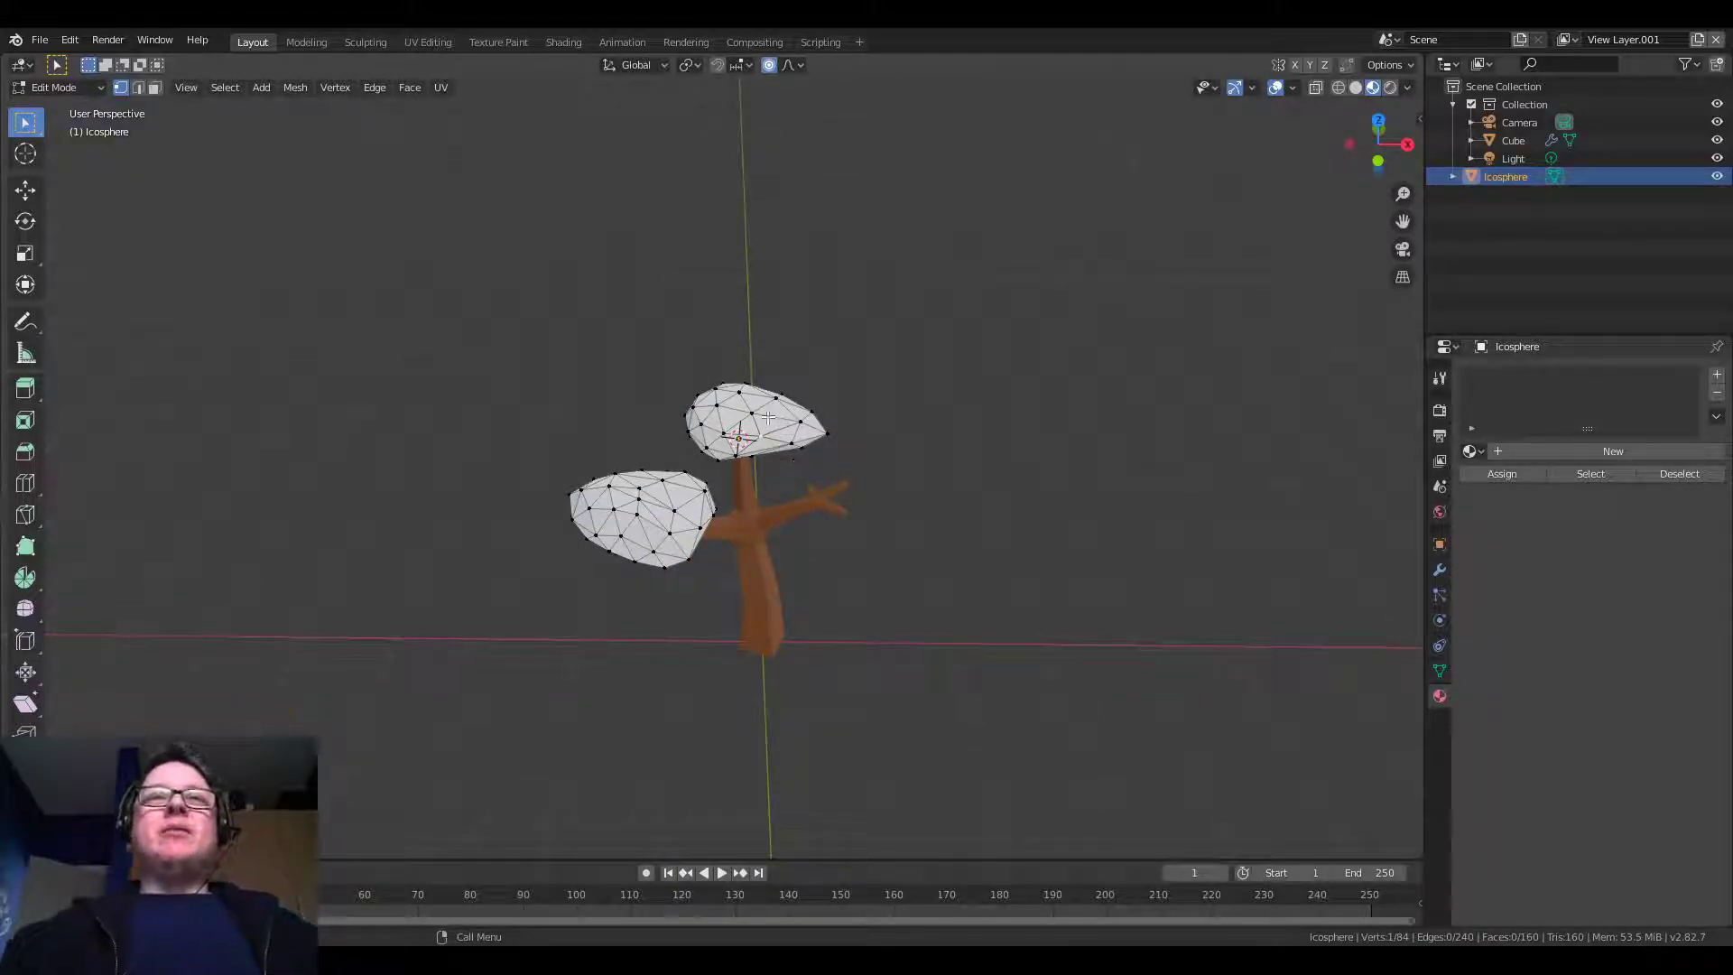
key("ctrl+l")
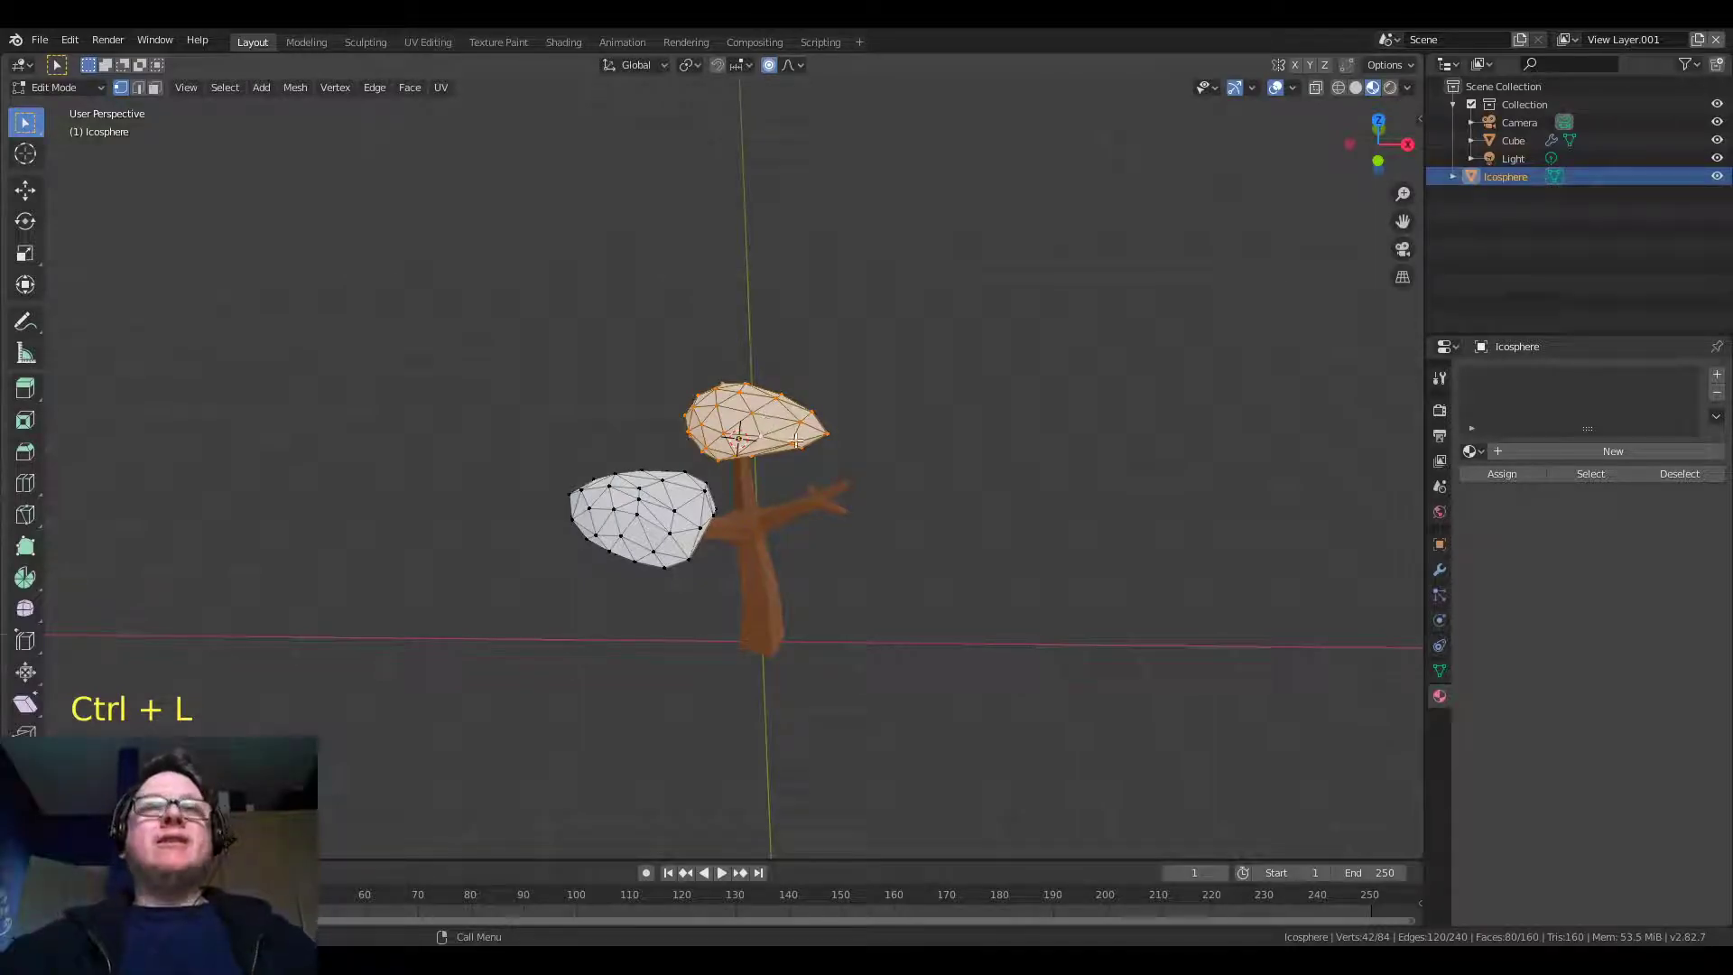
key("shift+d")
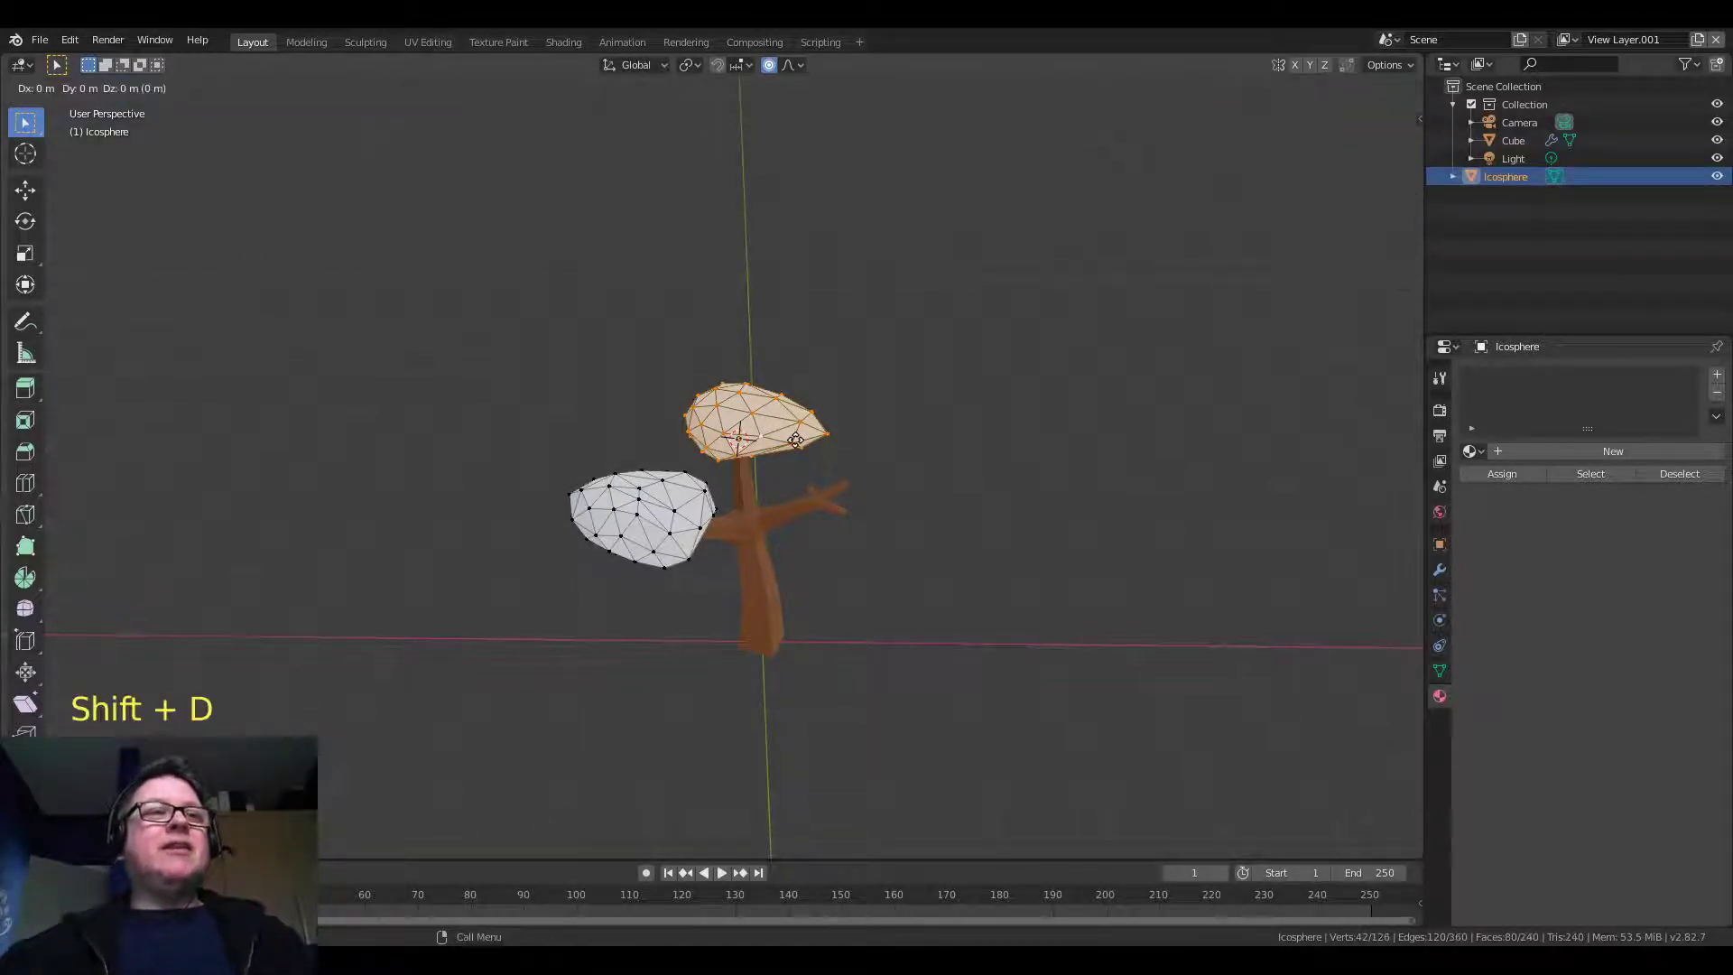
left_click(933, 535)
With proportional editing off, raise the right-hand foliage copy onto its branch tip, tilt its outer end downward, and adjust its position
middle_click_drag(934, 535, 917, 472)
scroll(905, 481, "up", 3)
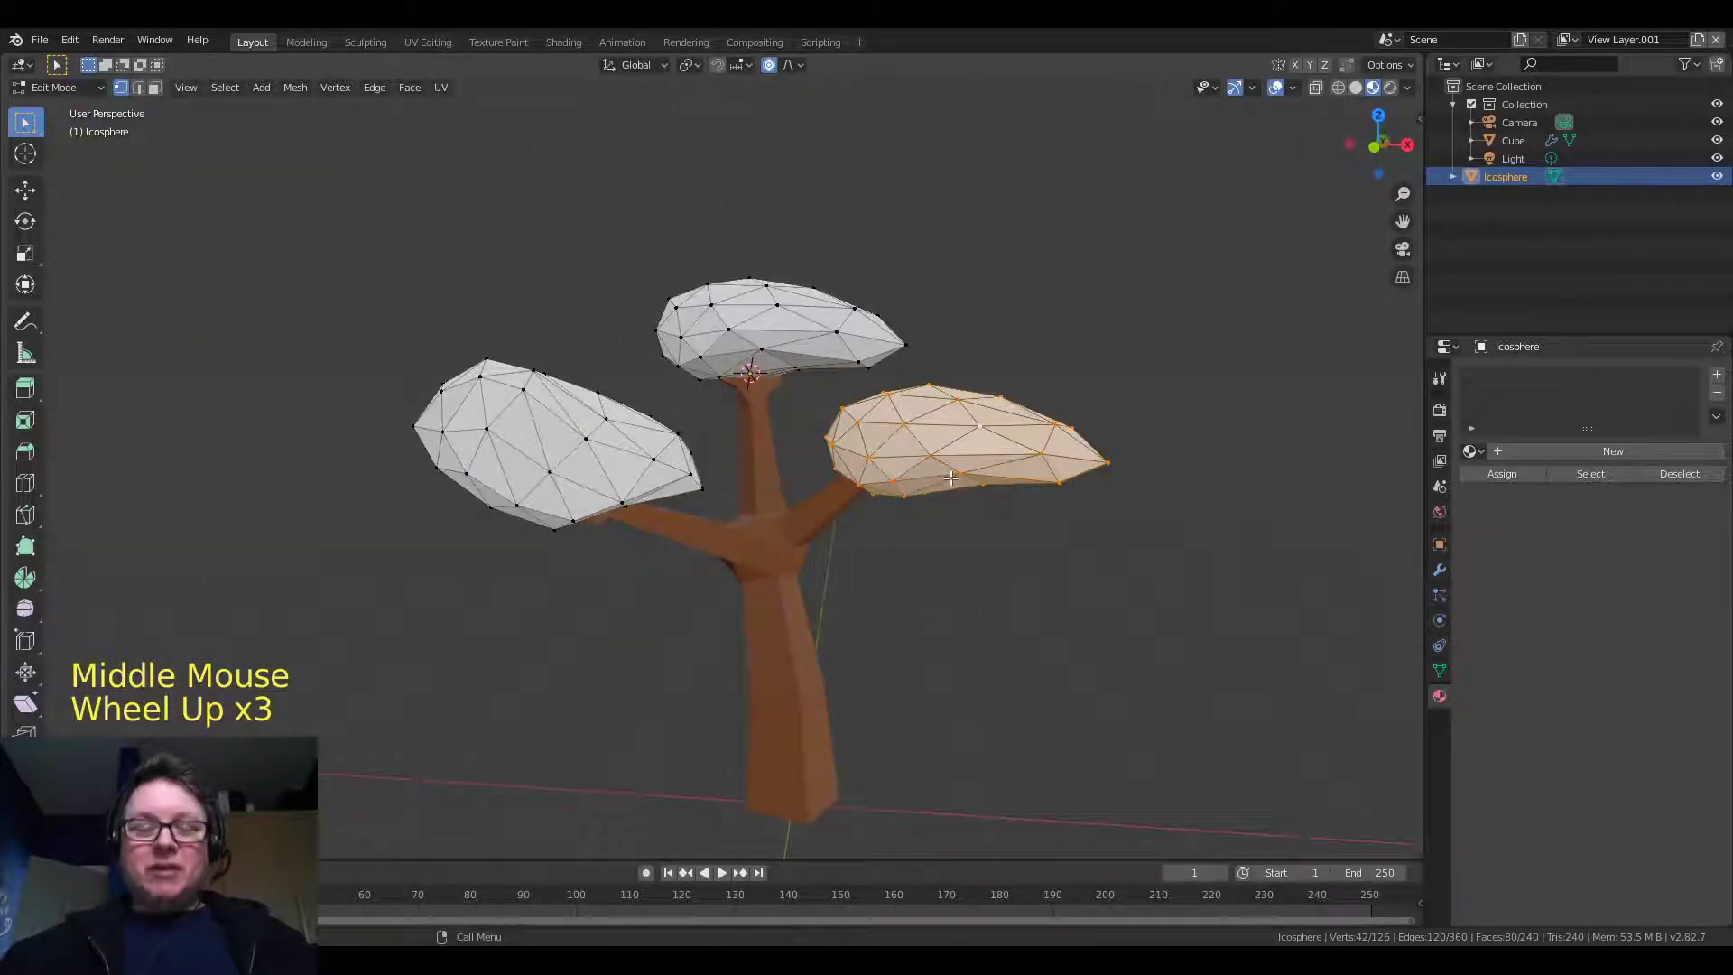
key("g")
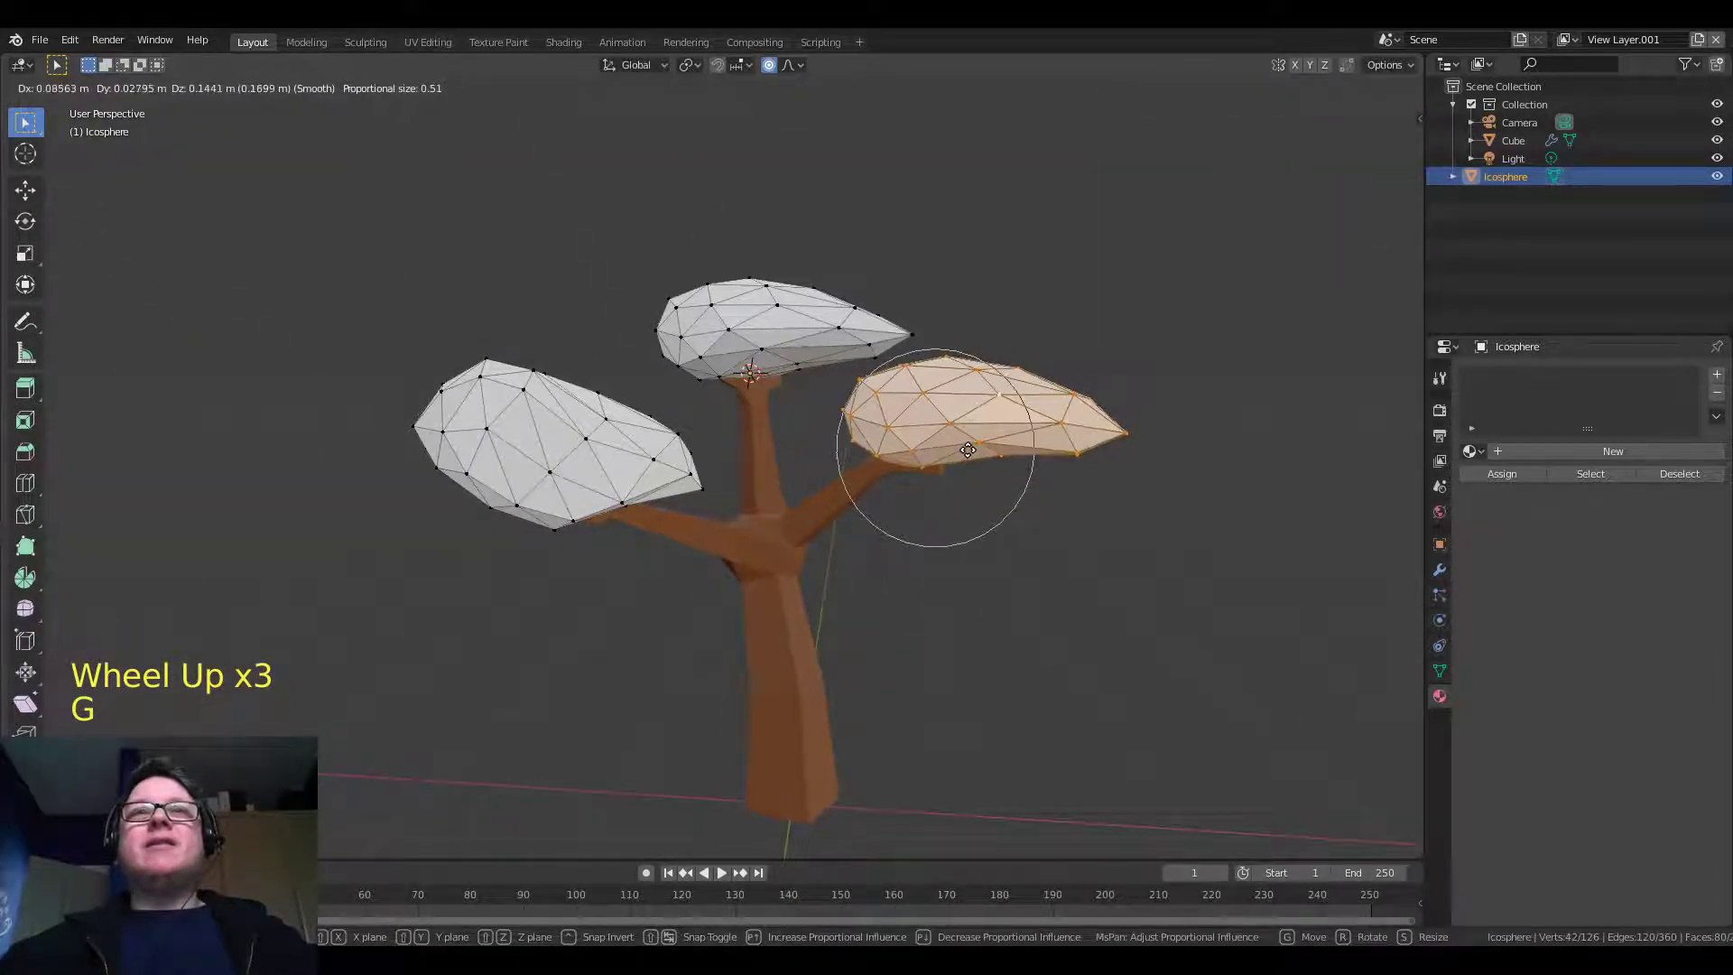
key("Escape")
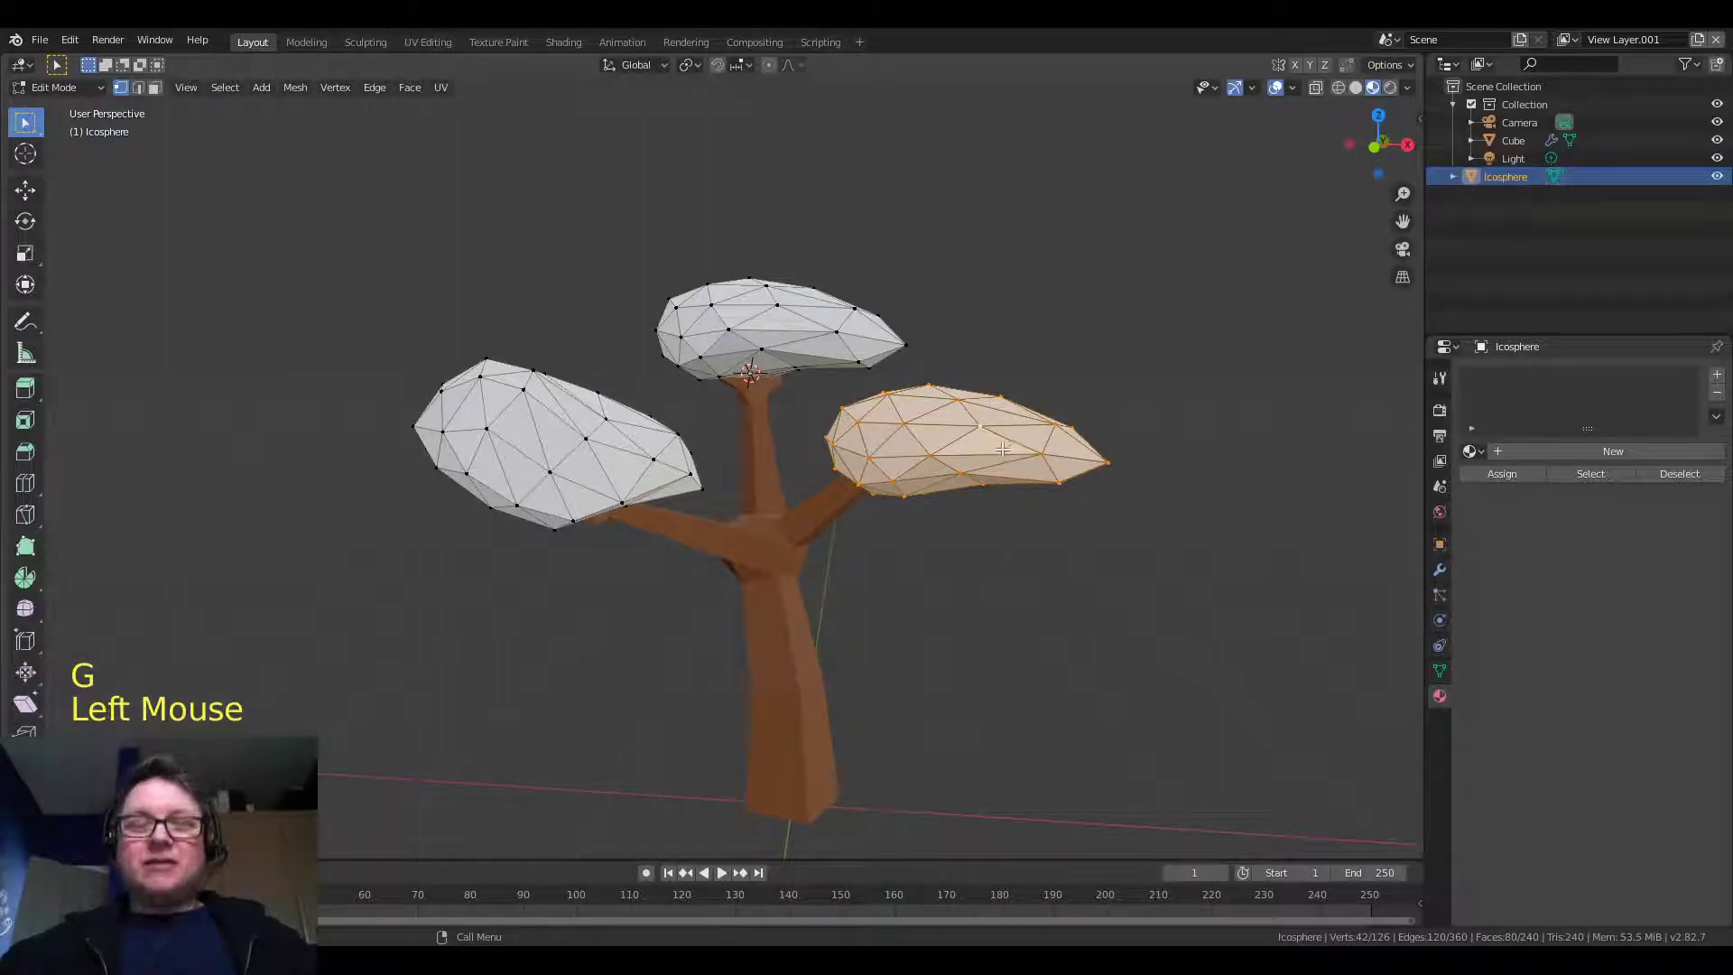
key("g")
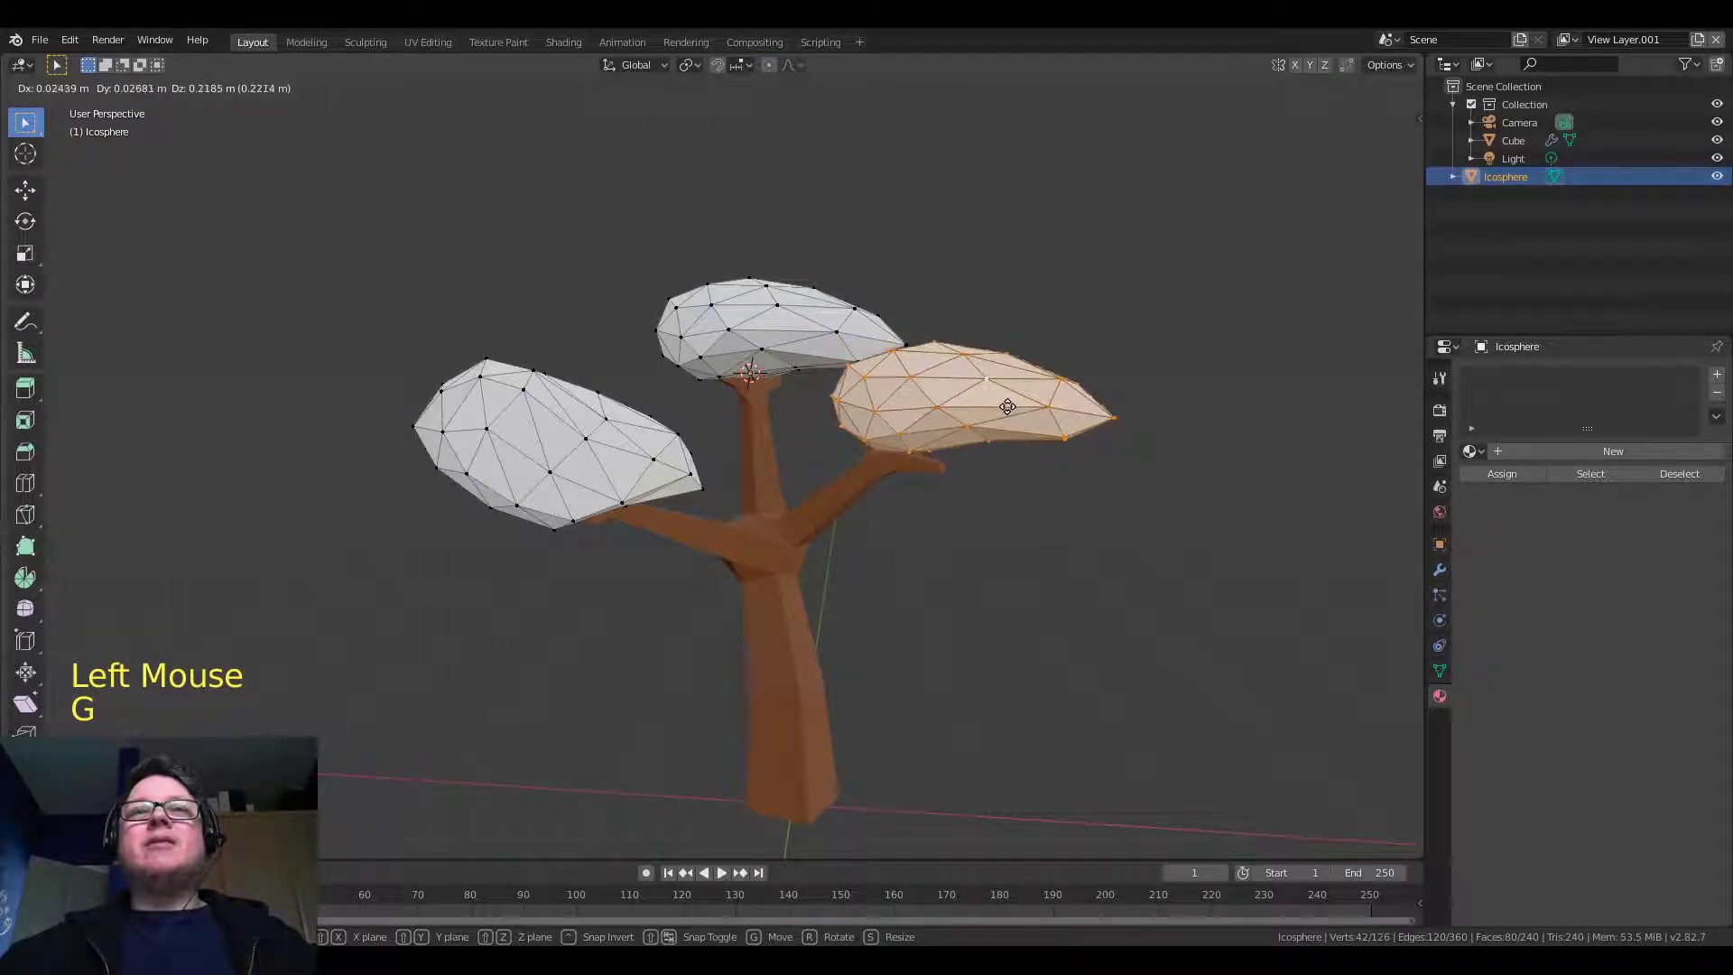
left_click(1008, 407)
key("r")
left_click(1033, 474)
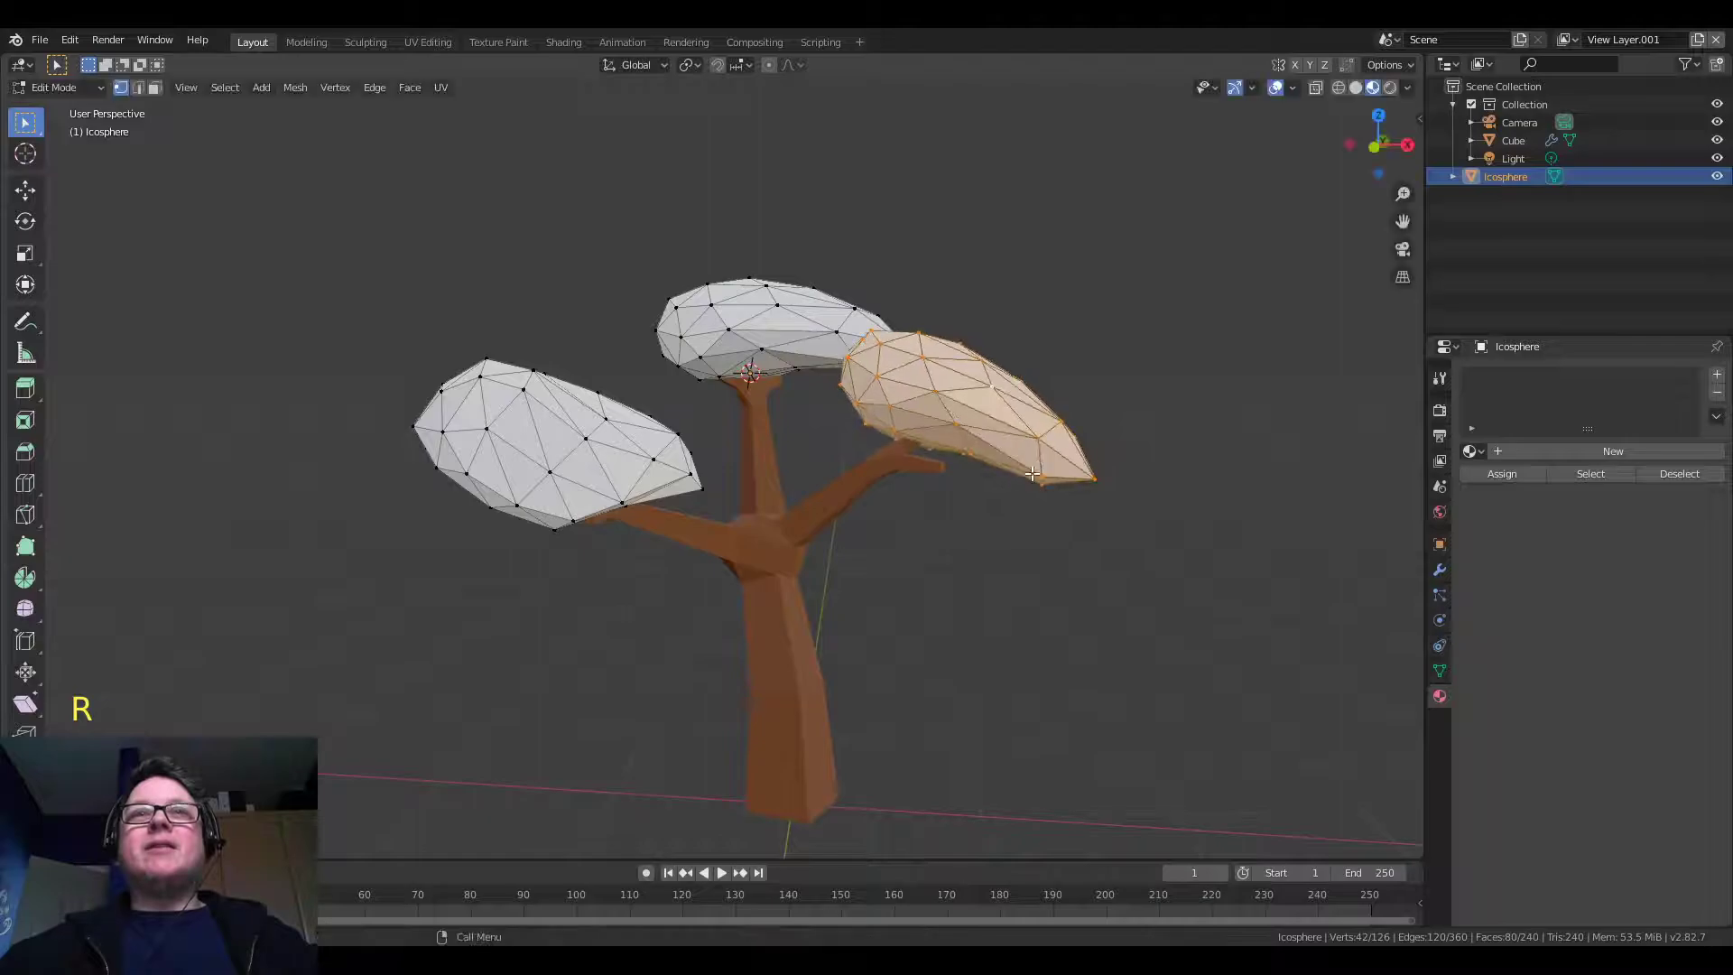
key("g")
left_click(1000, 464)
With proportional editing on, pull the outer tip vertices of the right-hand foliage clump inward to round it off
middle_click_drag(1108, 462, 1145, 487)
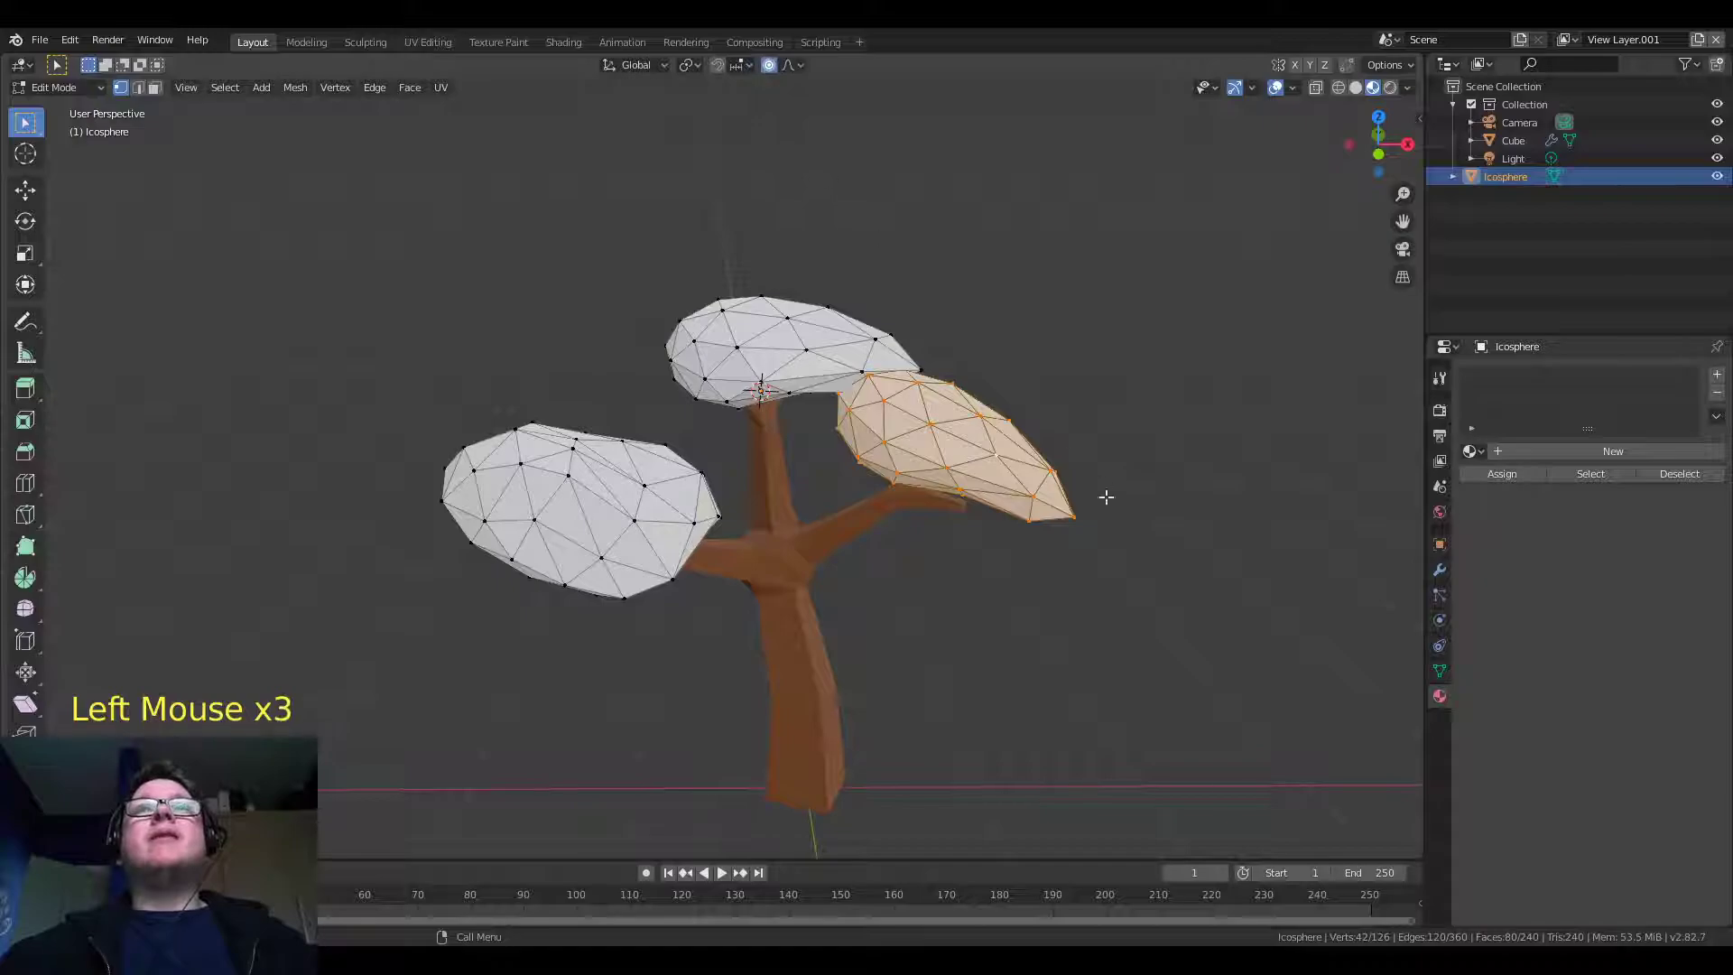
left_click(1074, 521)
key("g")
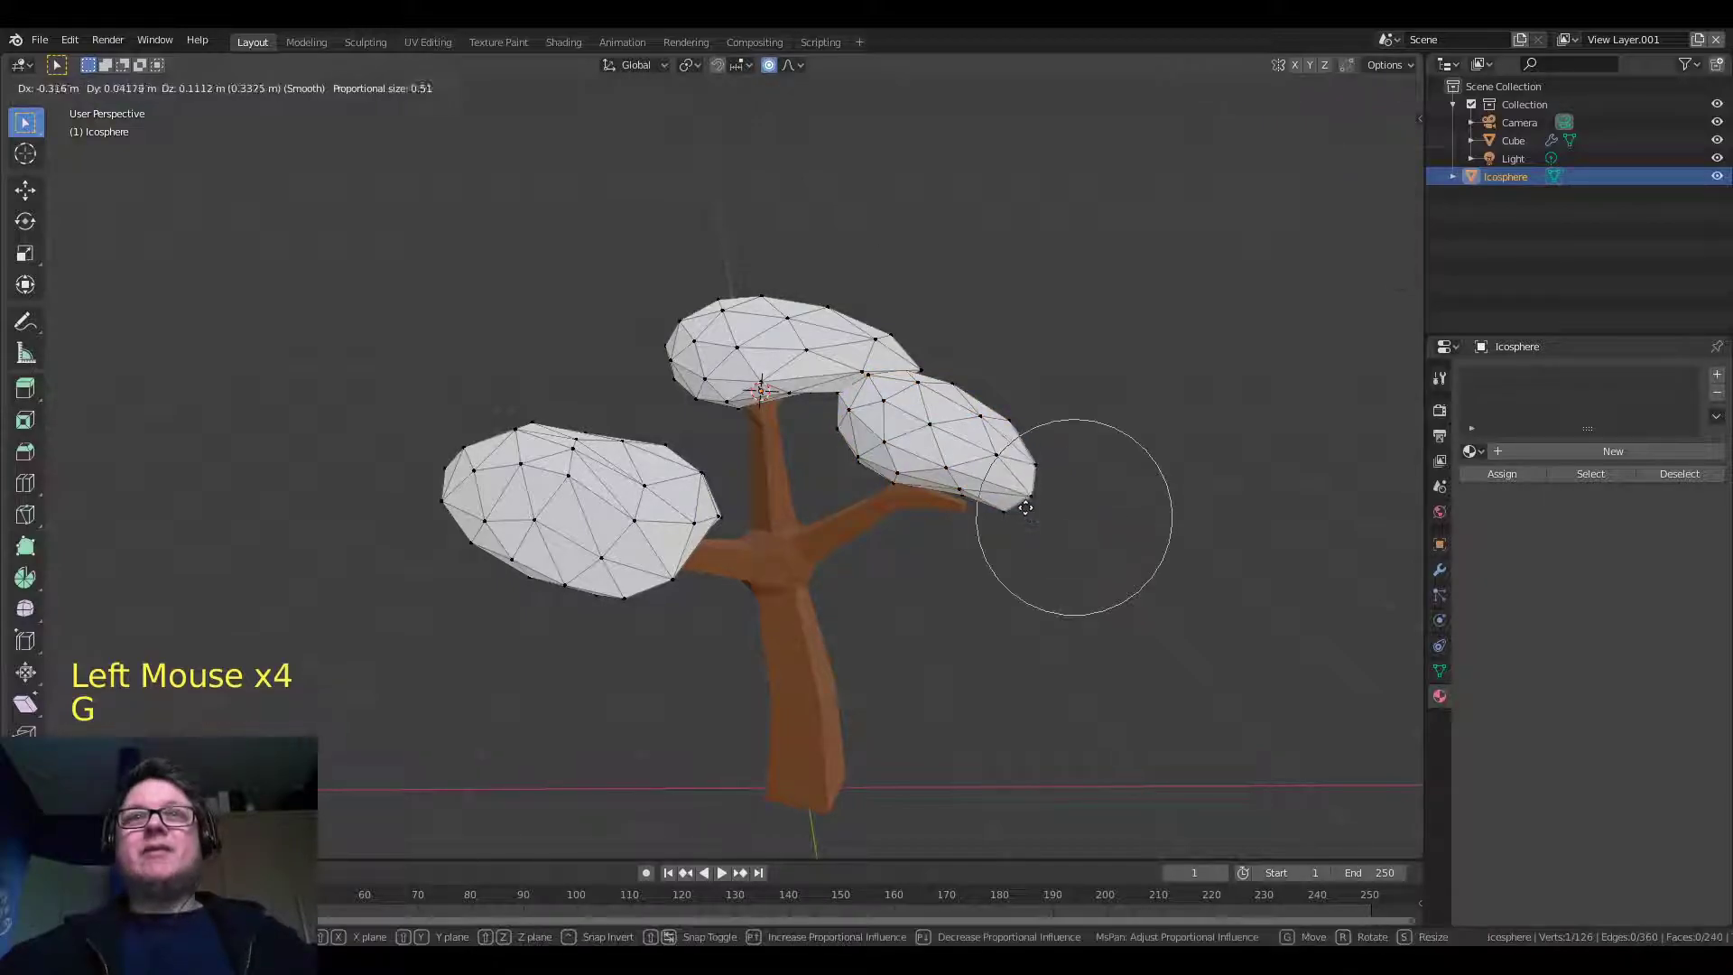
left_click(1003, 511)
left_click(1028, 493)
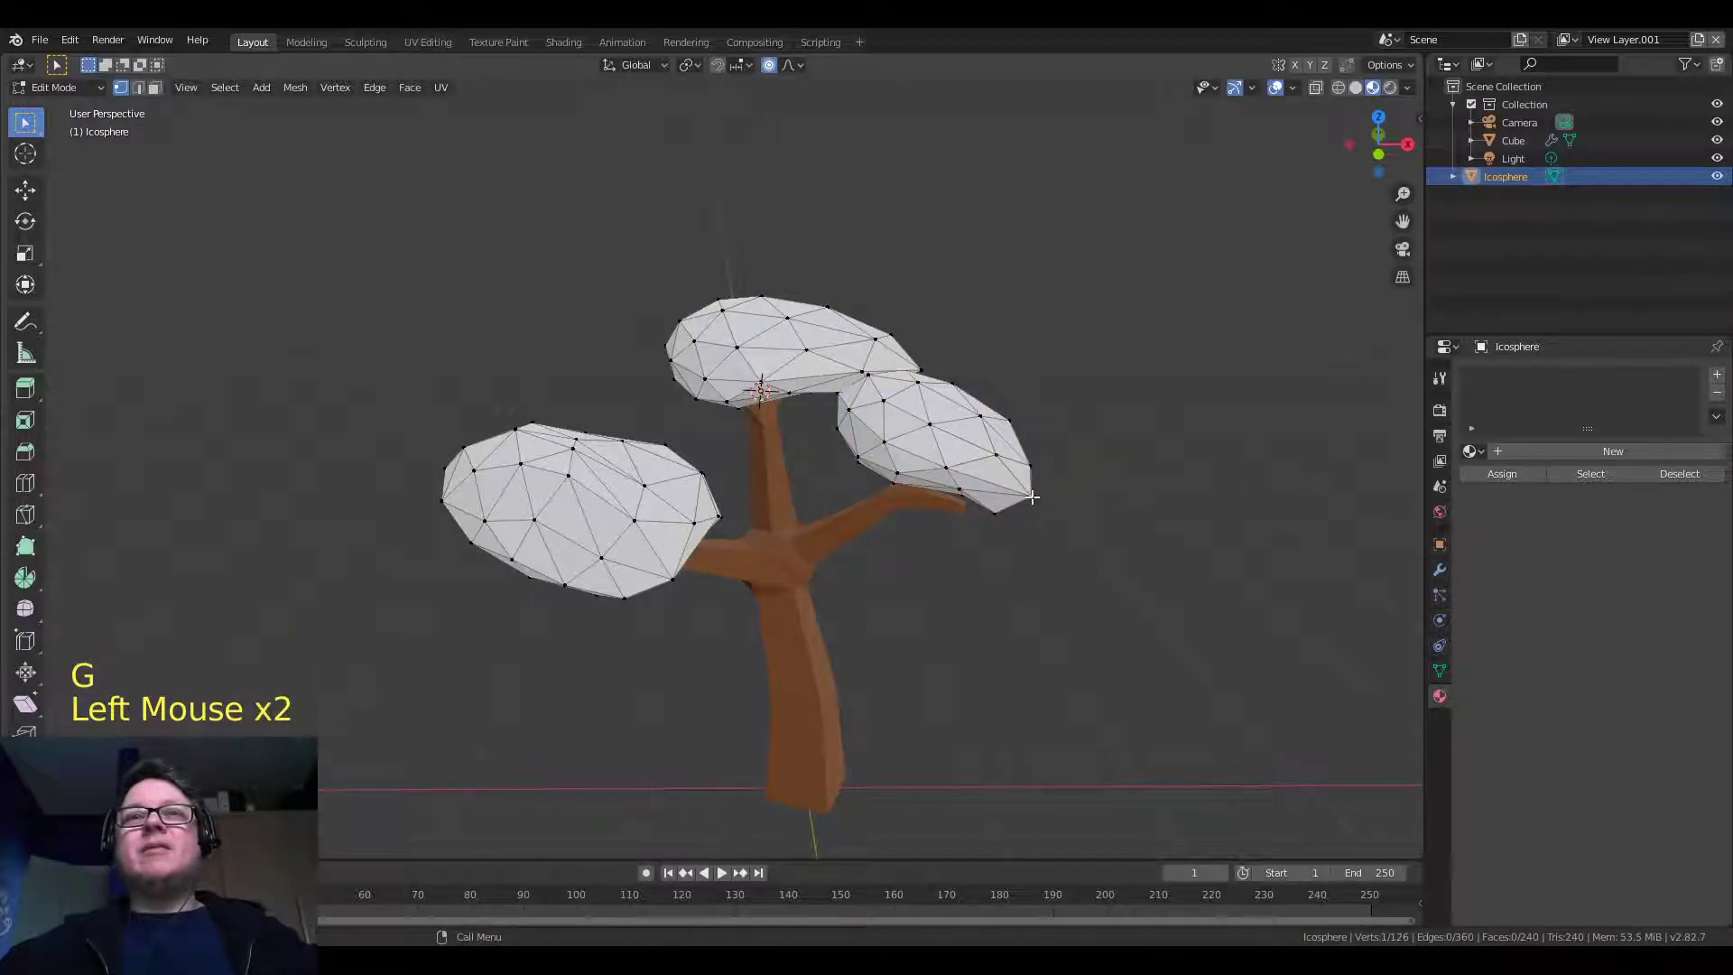
key("g")
left_click(983, 479)
middle_click_drag(1065, 485, 918, 478)
left_click(921, 437)
key("g")
scroll(957, 488, "down", 2)
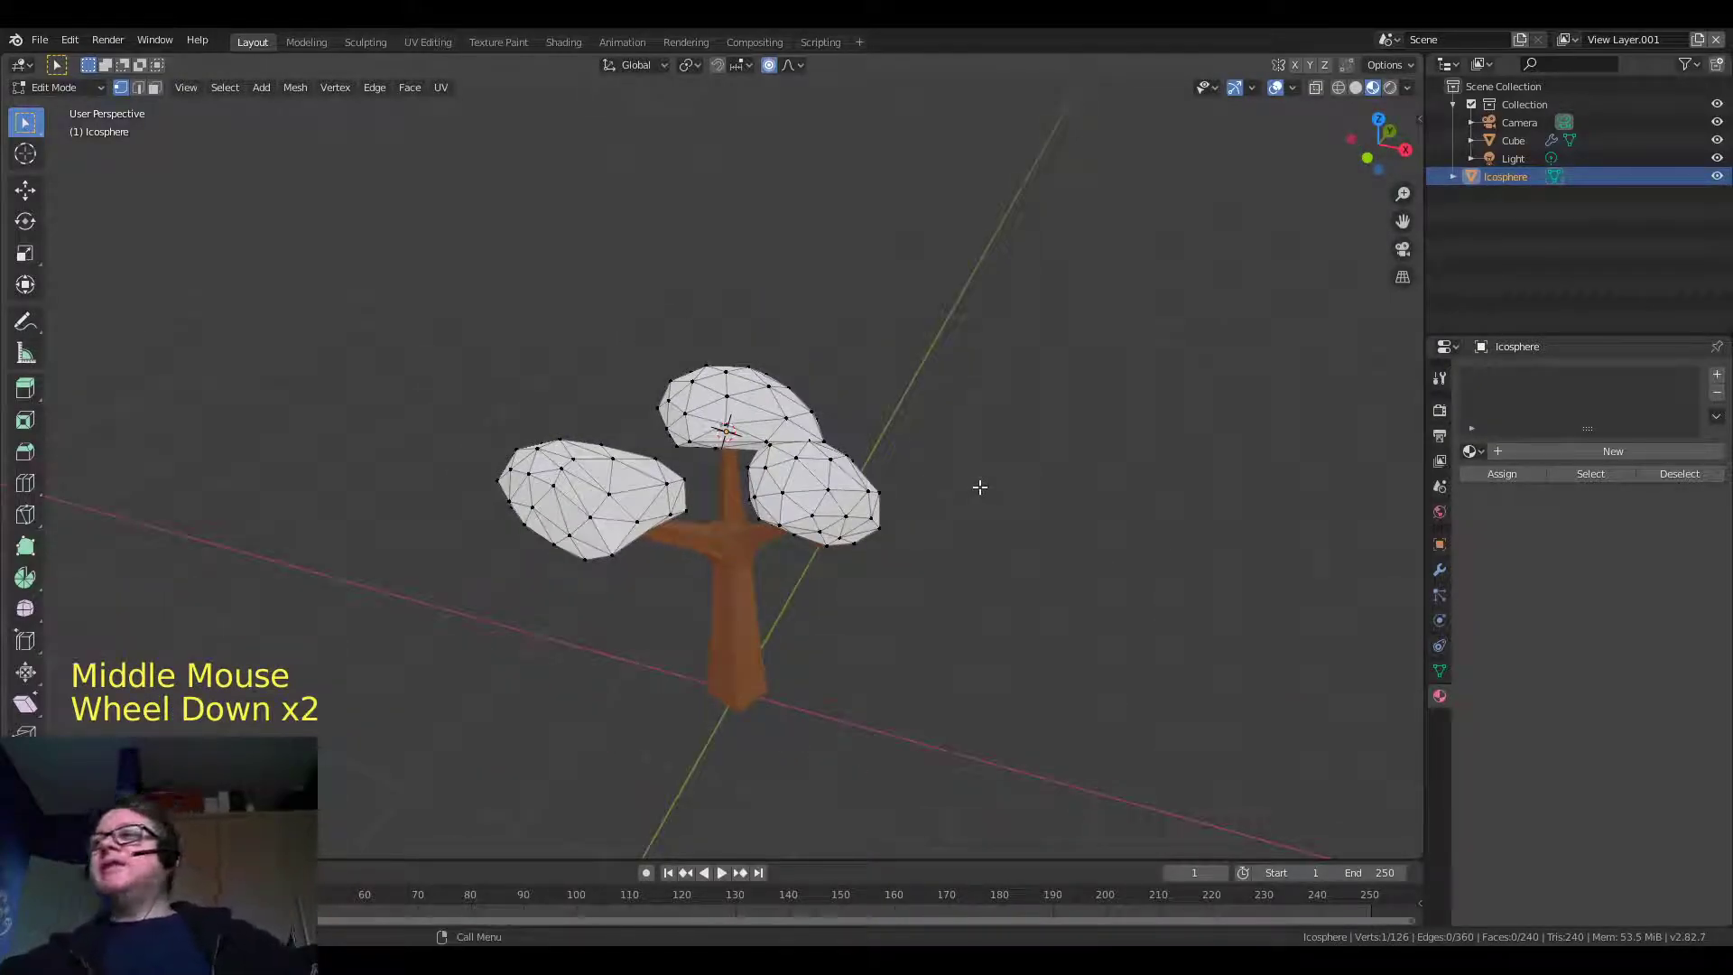
Return to Object Mode and give the foliage object a new material named Canopy
key("Tab")
scroll(979, 486, "down", 1)
mouse_move(979, 485)
middle_mouse_down()
mouse_move(1010, 448)
mouse_move(1181, 390)
mouse_move(1273, 391)
mouse_move(1309, 437)
mouse_move(996, 456)
middle_mouse_up()
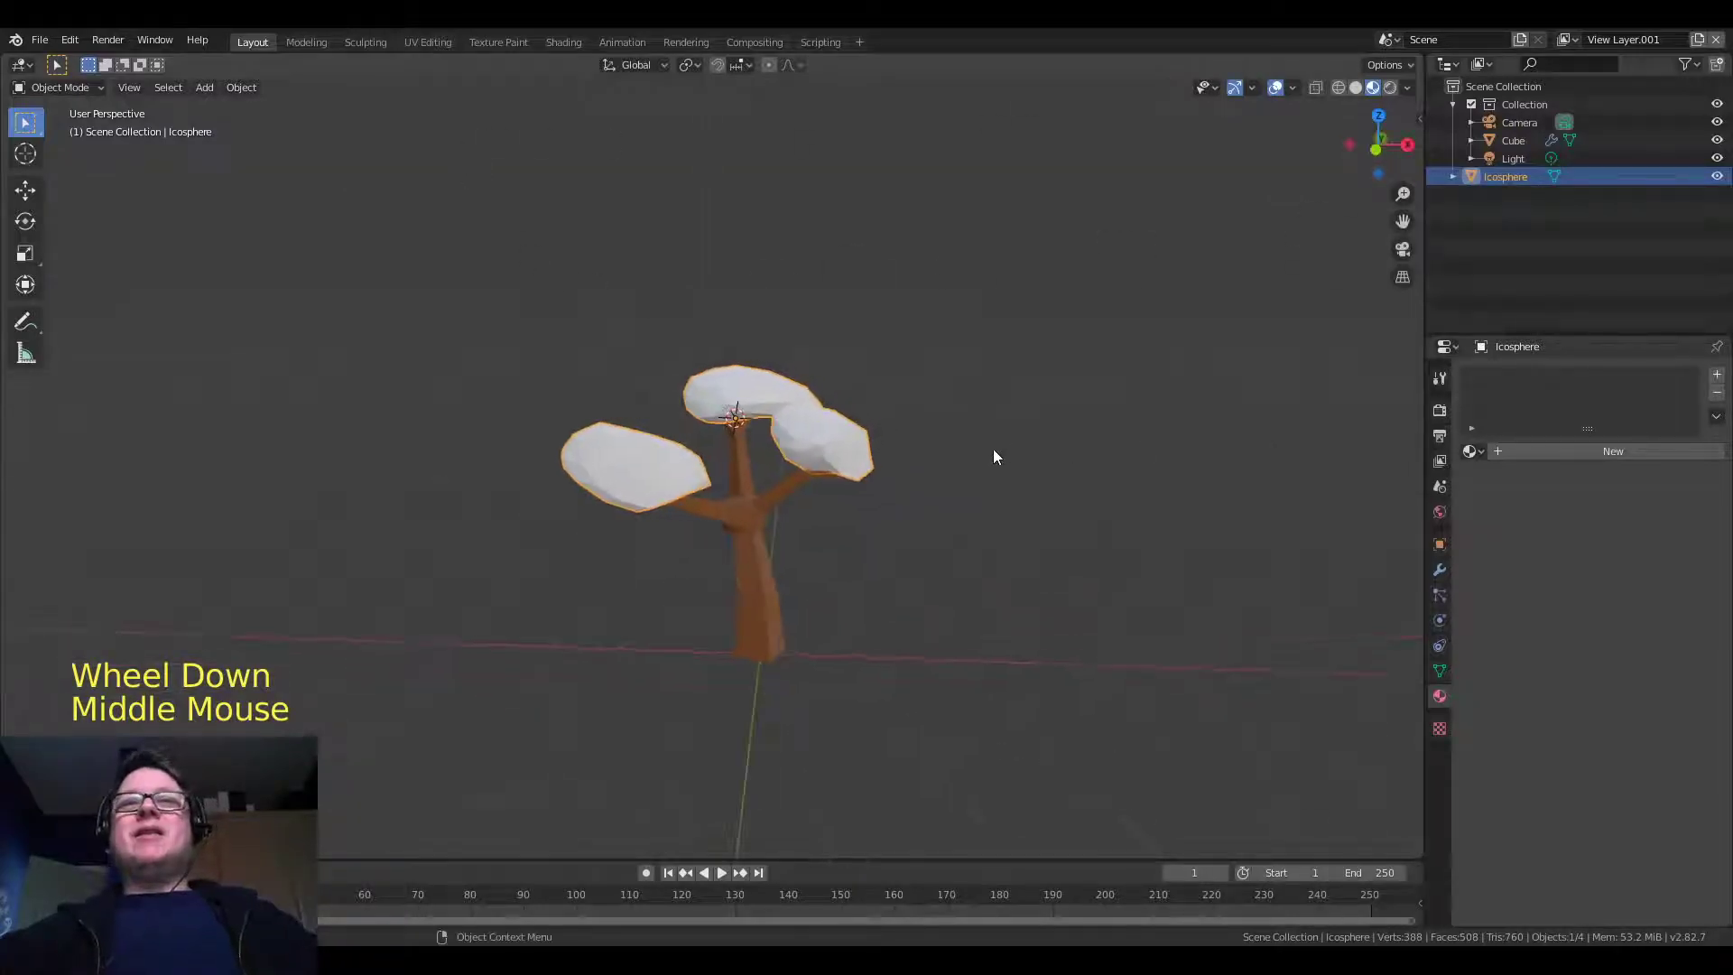
left_click(1546, 453)
left_click(1546, 377)
double_click(1546, 377)
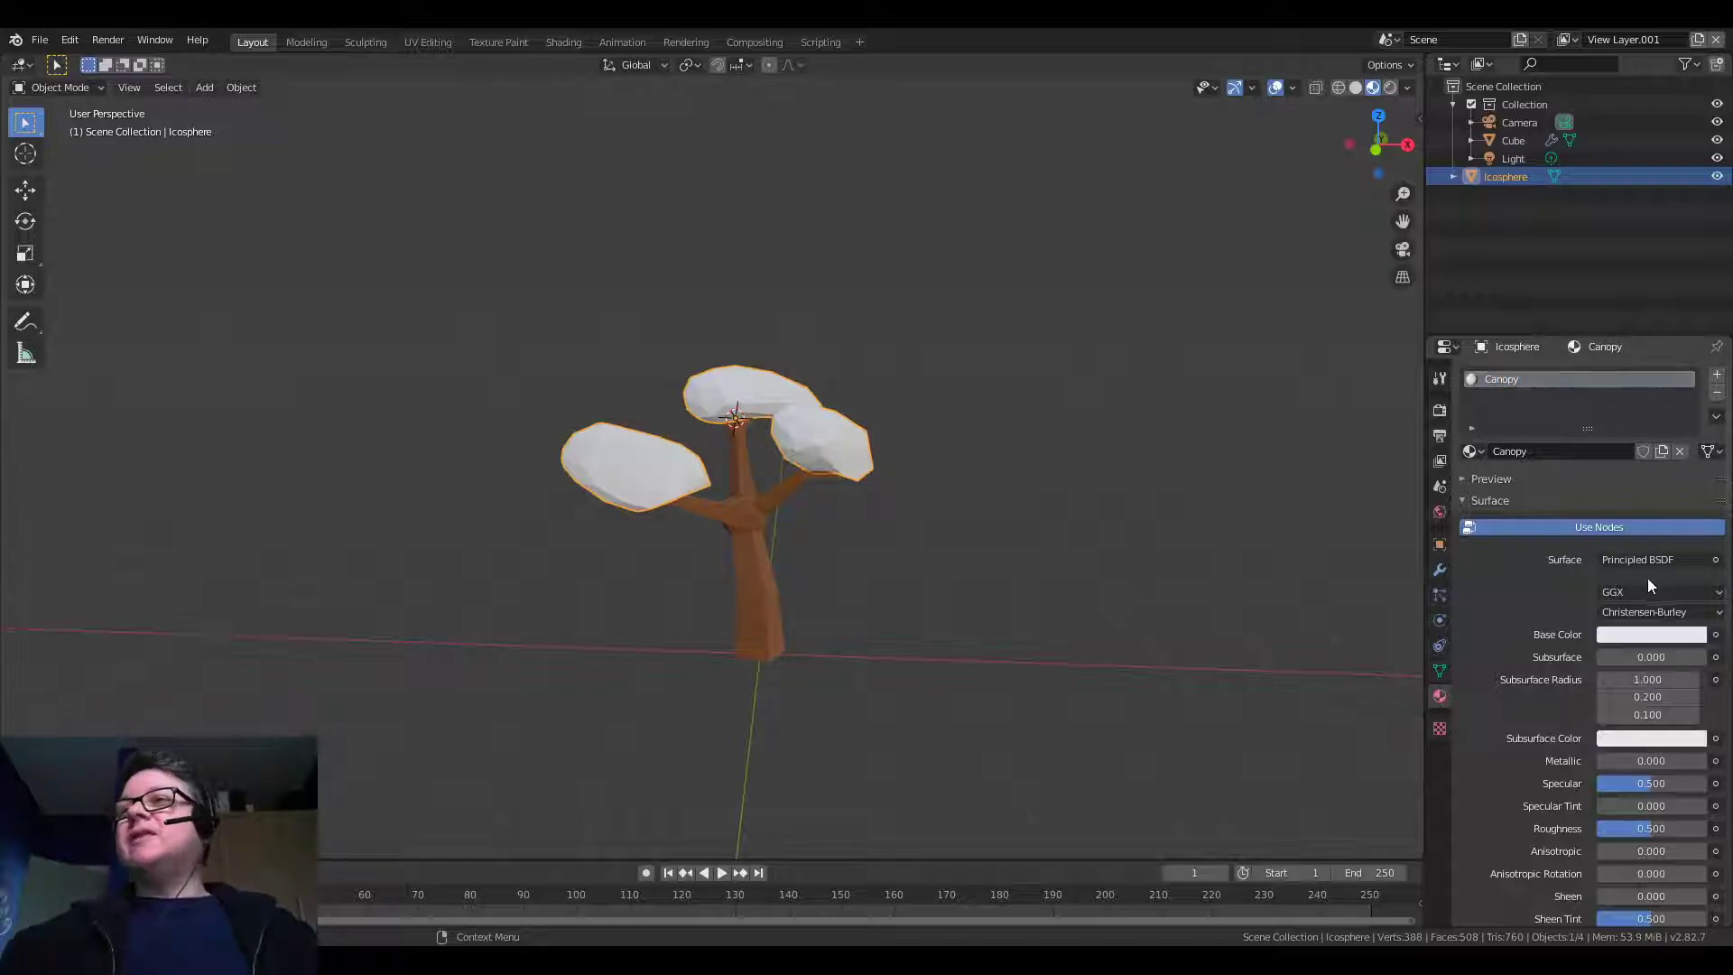
Set the Canopy material's base color to a saturated green, then lower its value for a darker green
left_click(1650, 635)
left_click_drag(1592, 437, 1553, 411)
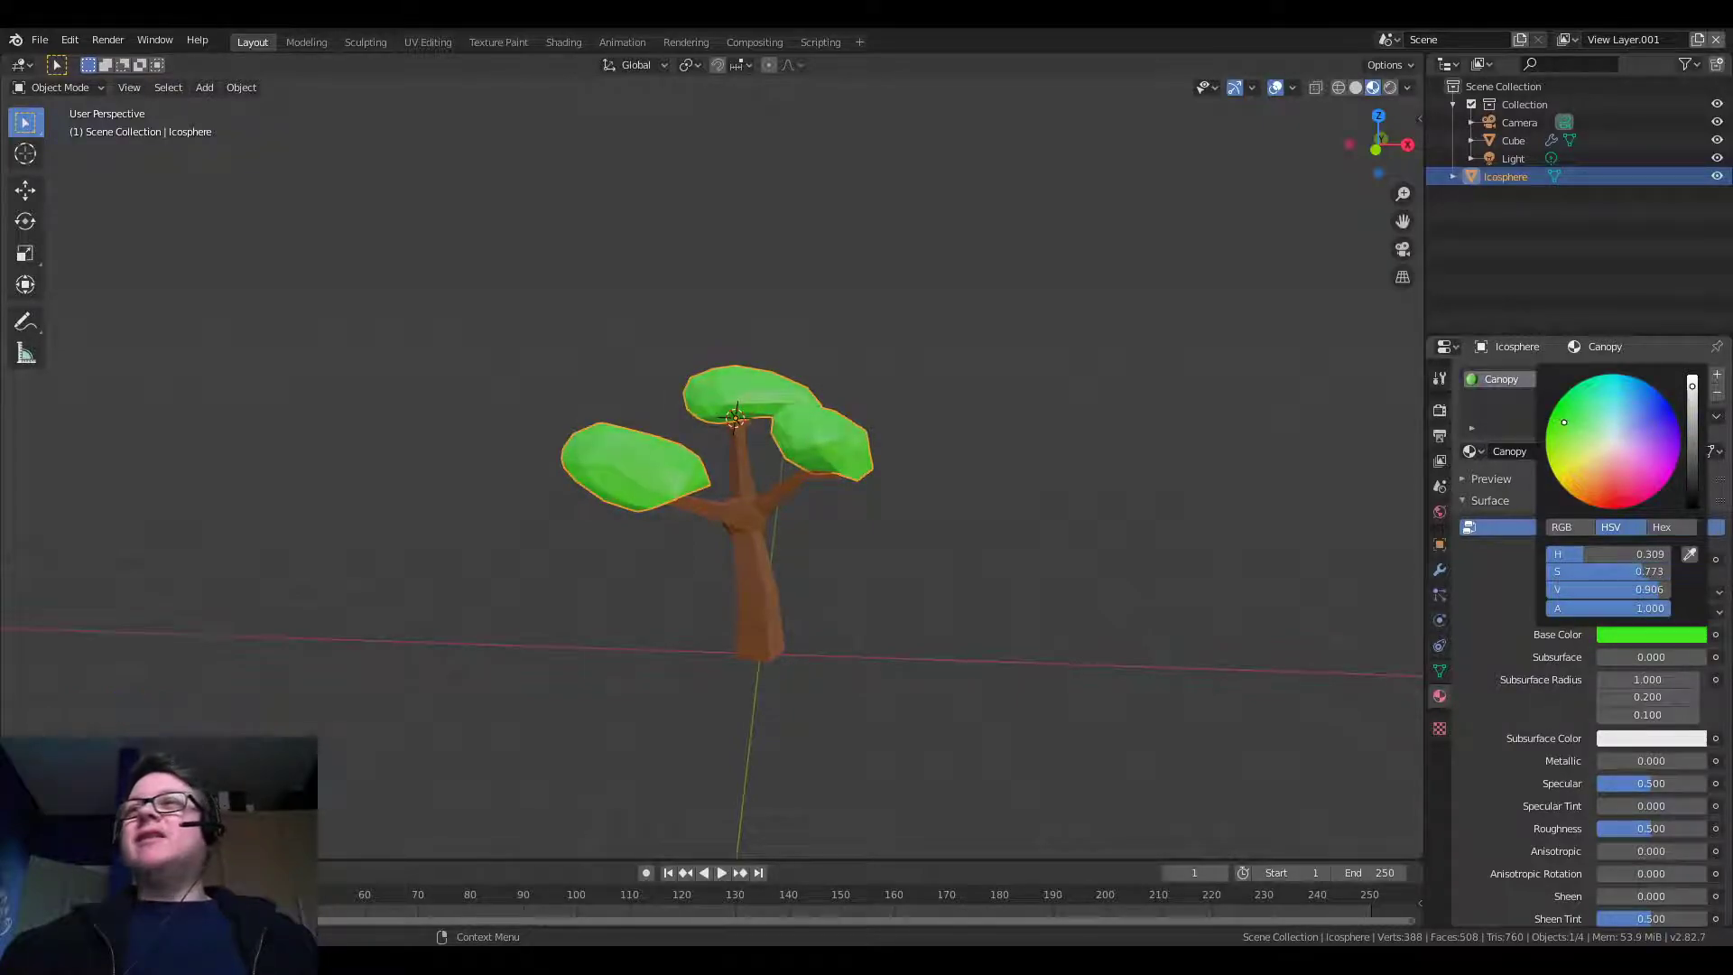
left_click_drag(1655, 589, 1604, 589)
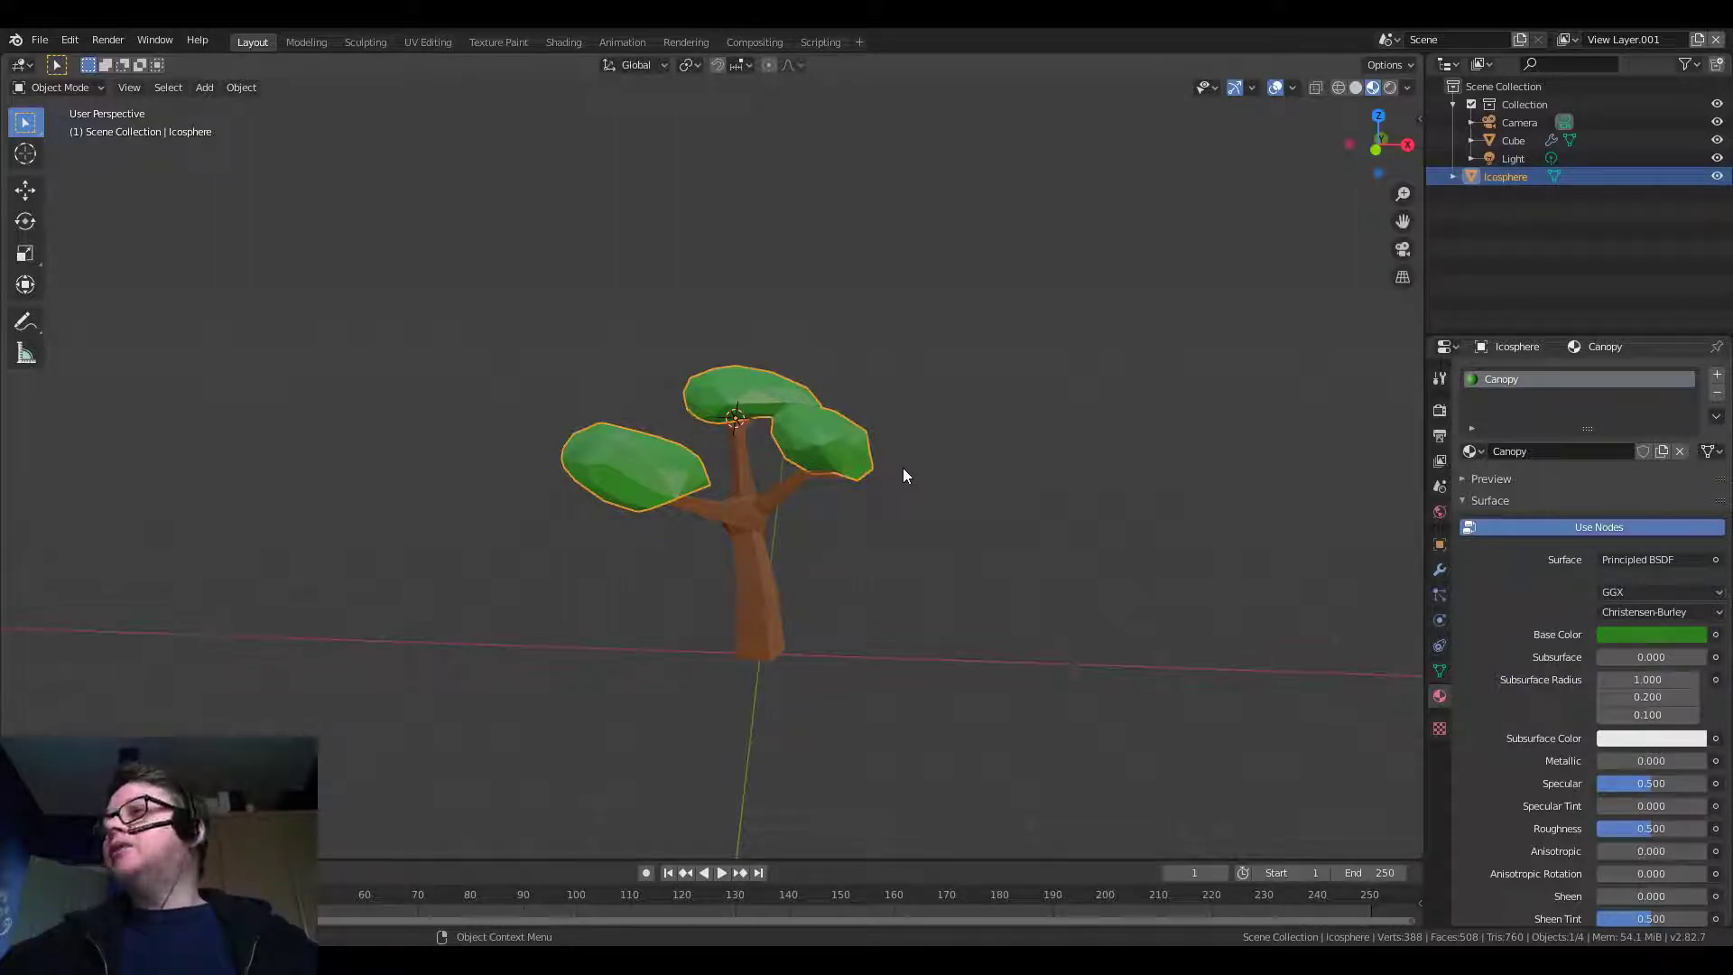
scroll(791, 502, "up", 3)
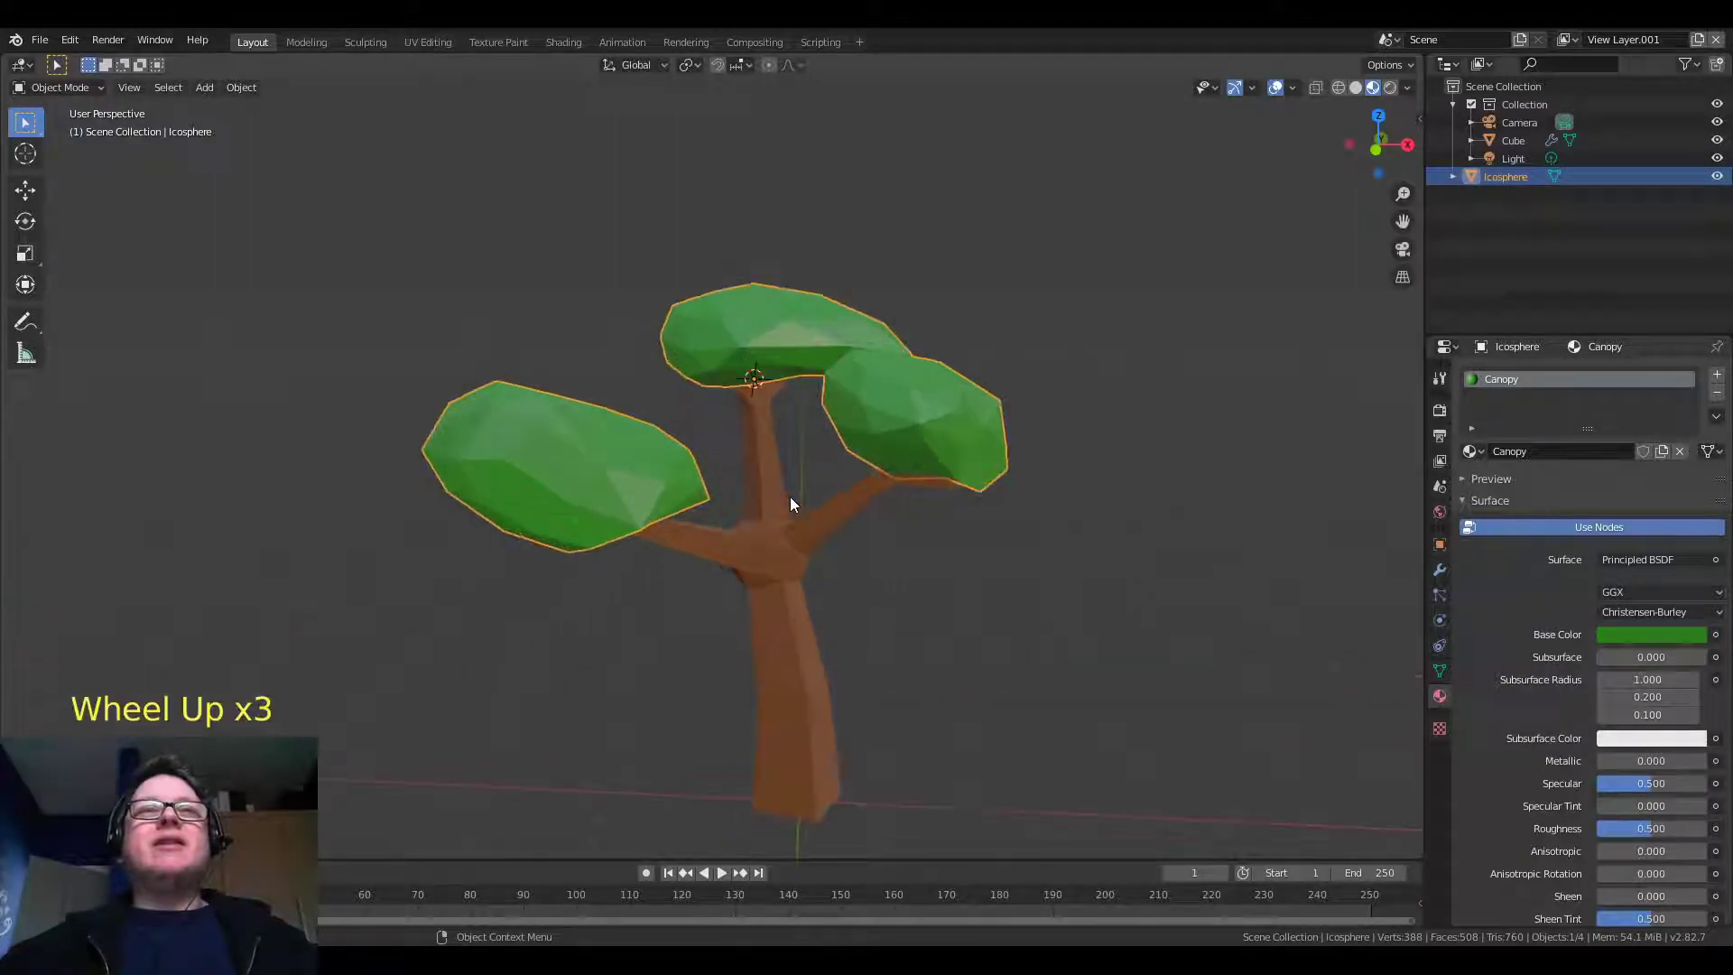
middle_click_drag(592, 515, 658, 491)
scroll(783, 516, "down", 3)
middle_click_drag(782, 517, 863, 569)
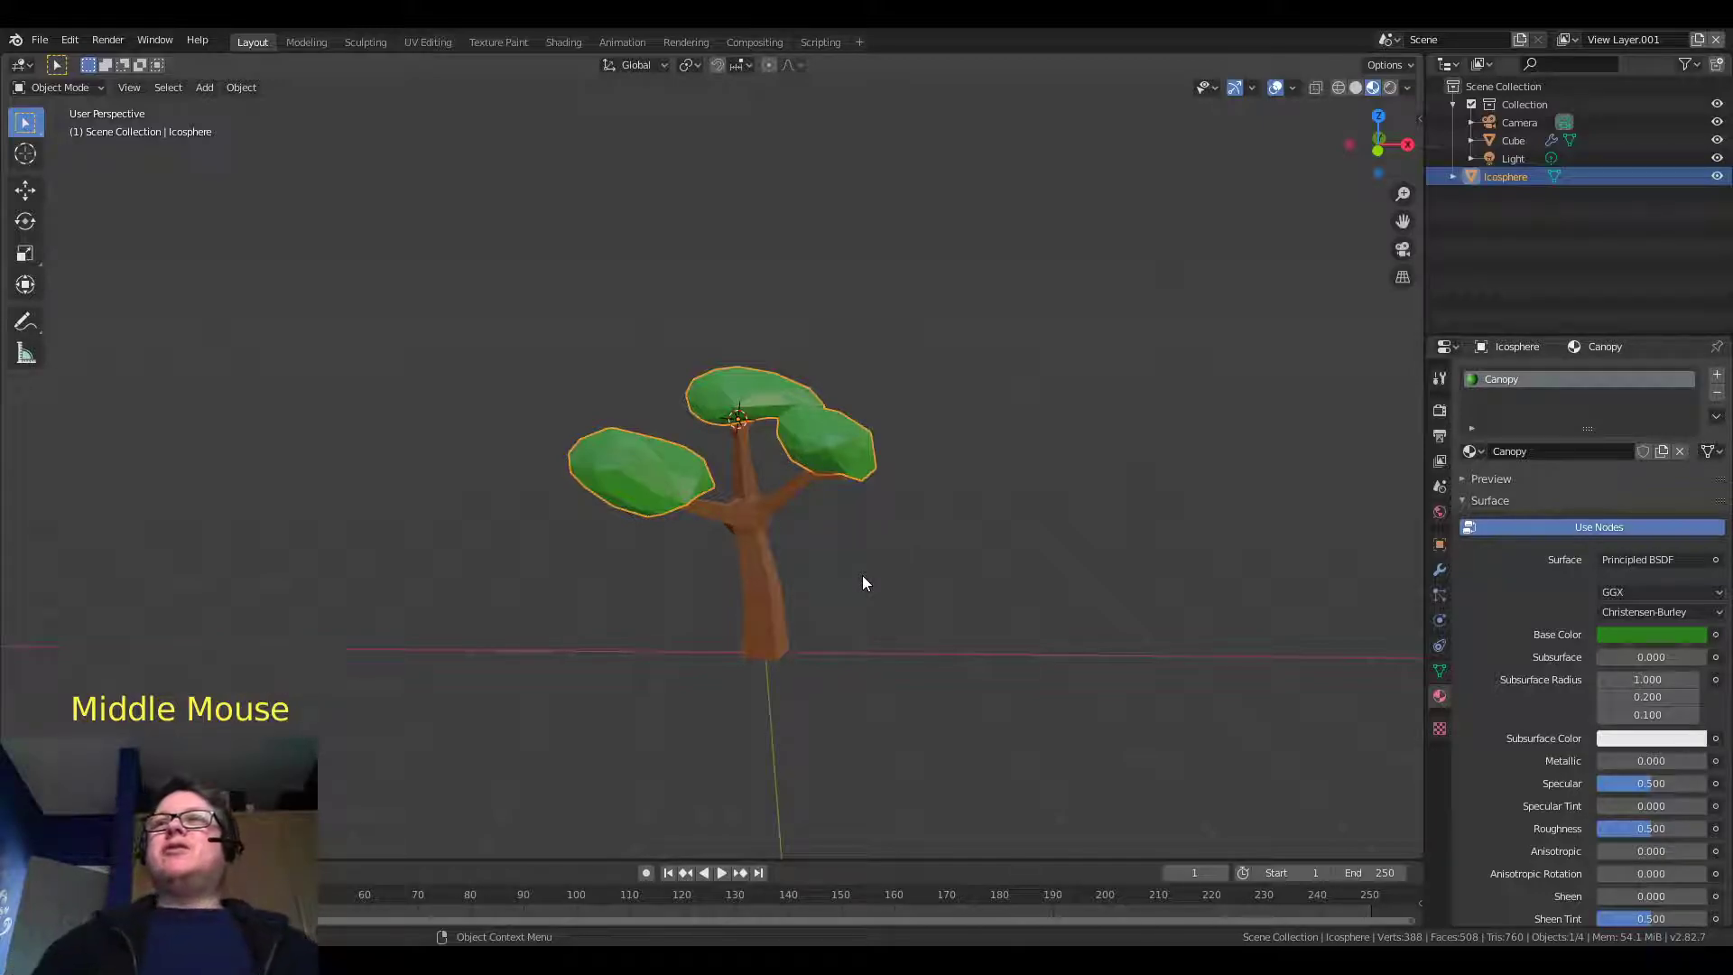
Rename the Icosphere foliage object to Canopy
left_click(1492, 180)
double_click(1492, 179)
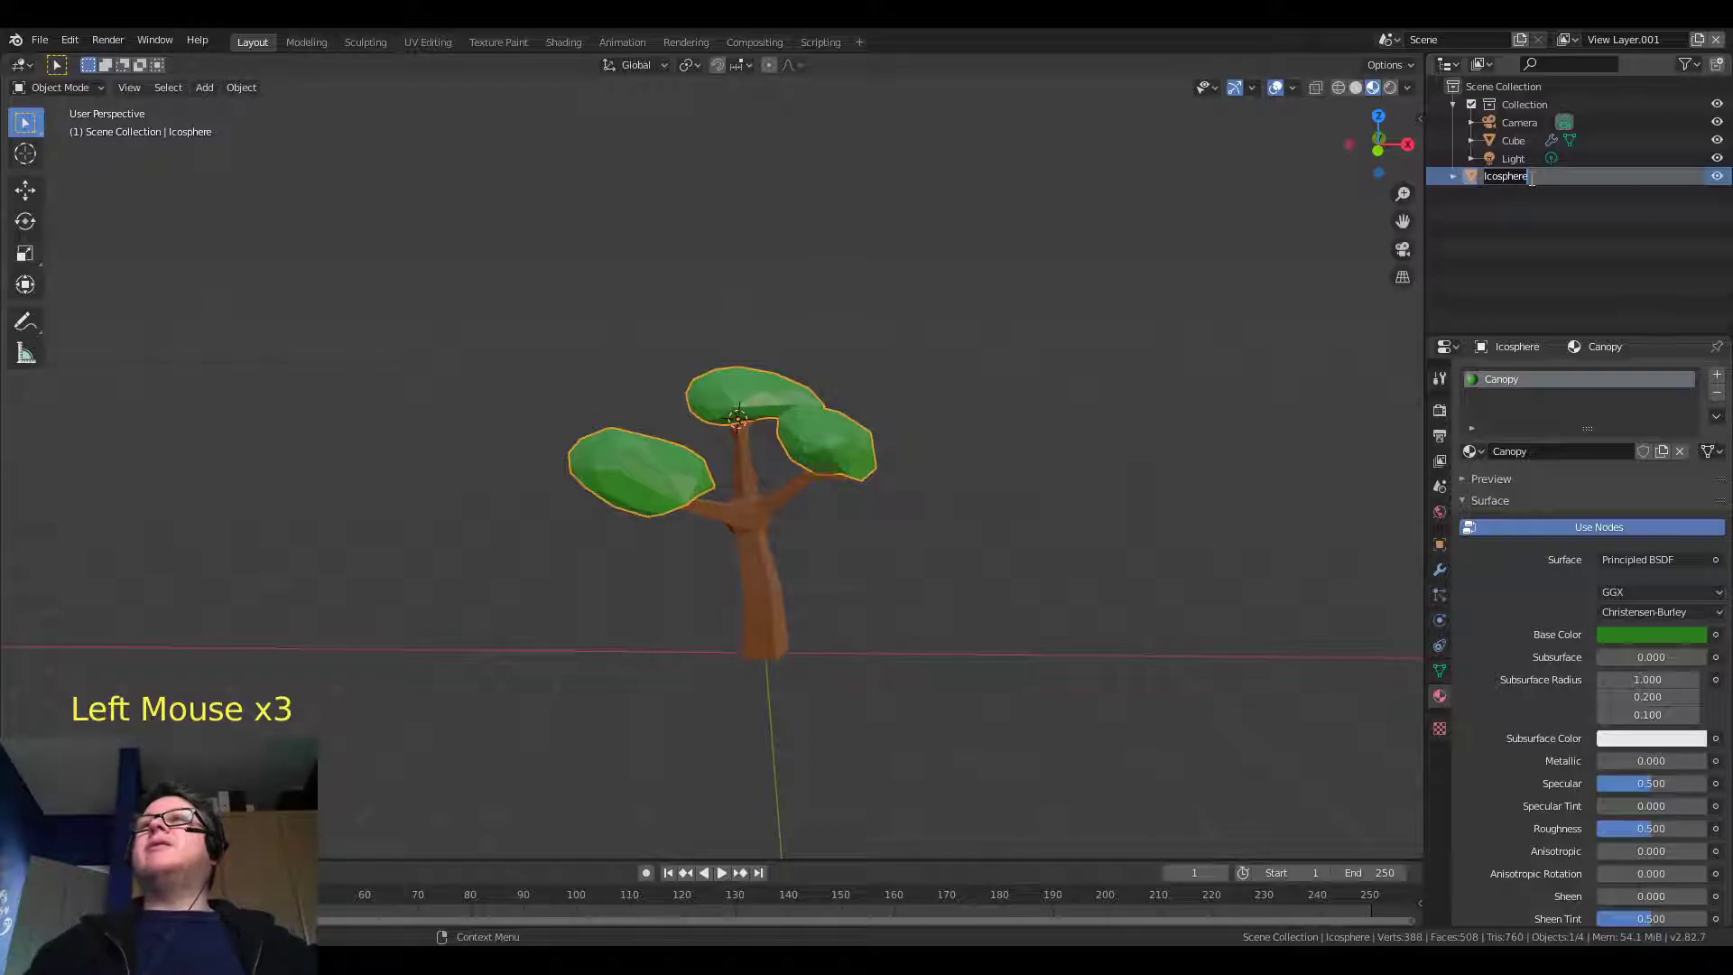
type("Canopy")
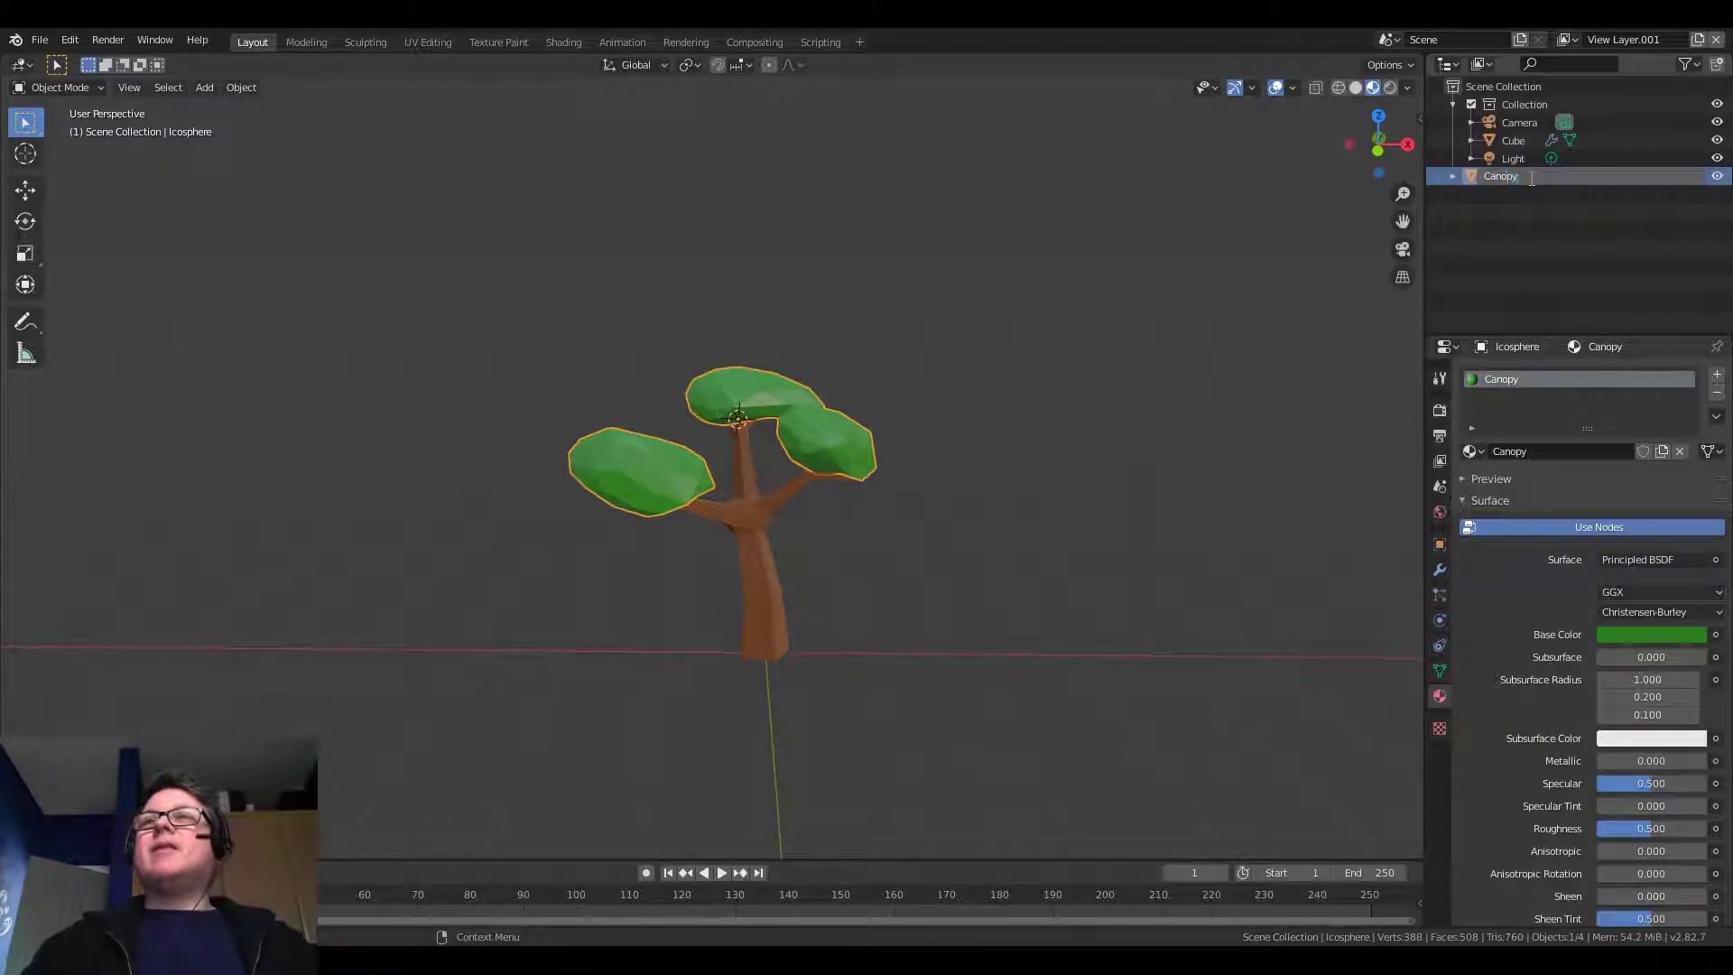
key("Return")
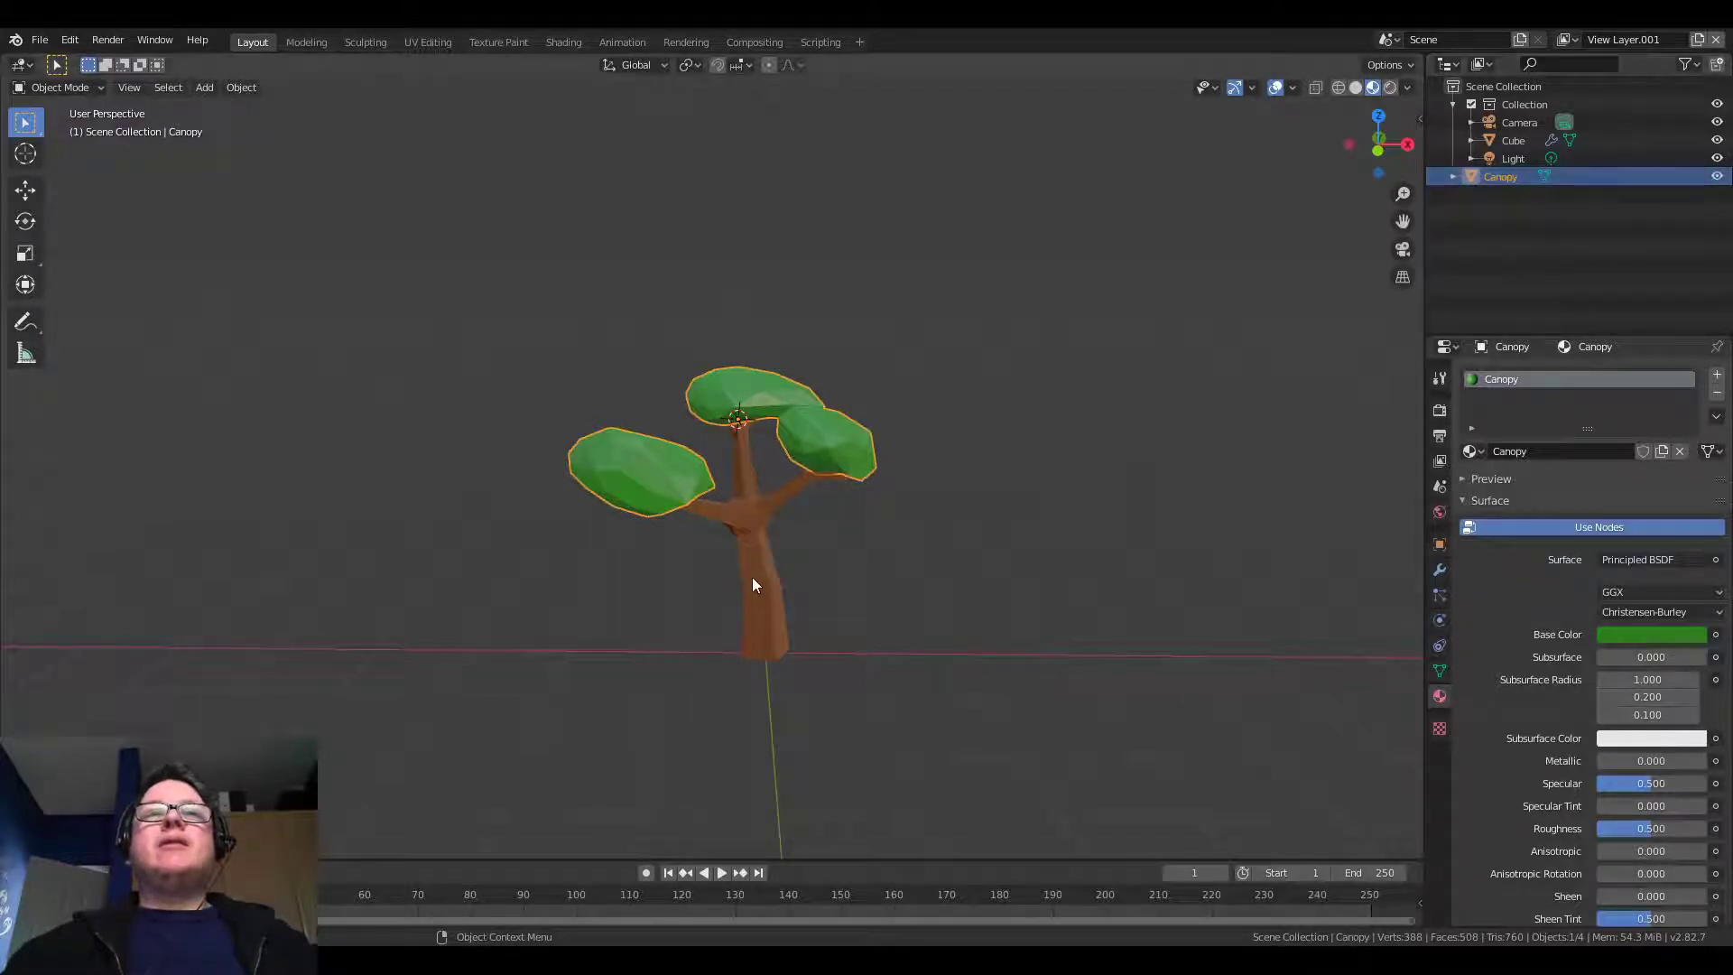
Select the trunk and rename its object to Tree 1
left_click(760, 575)
double_click(1525, 139)
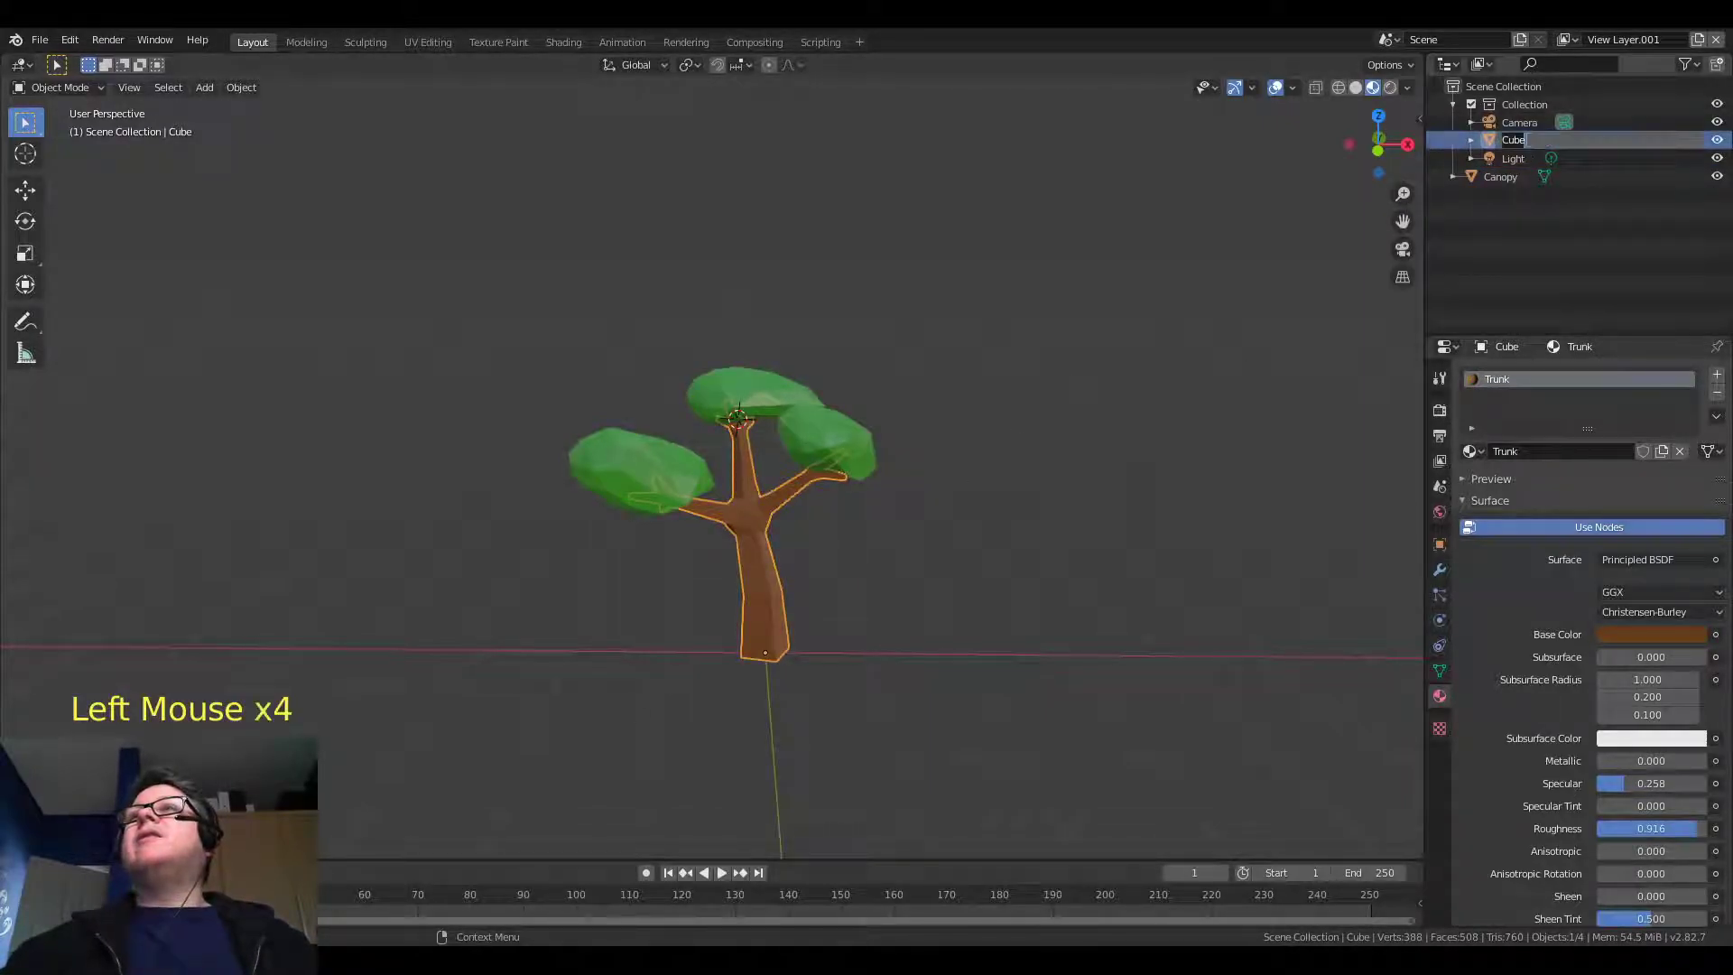
type("Tree 1")
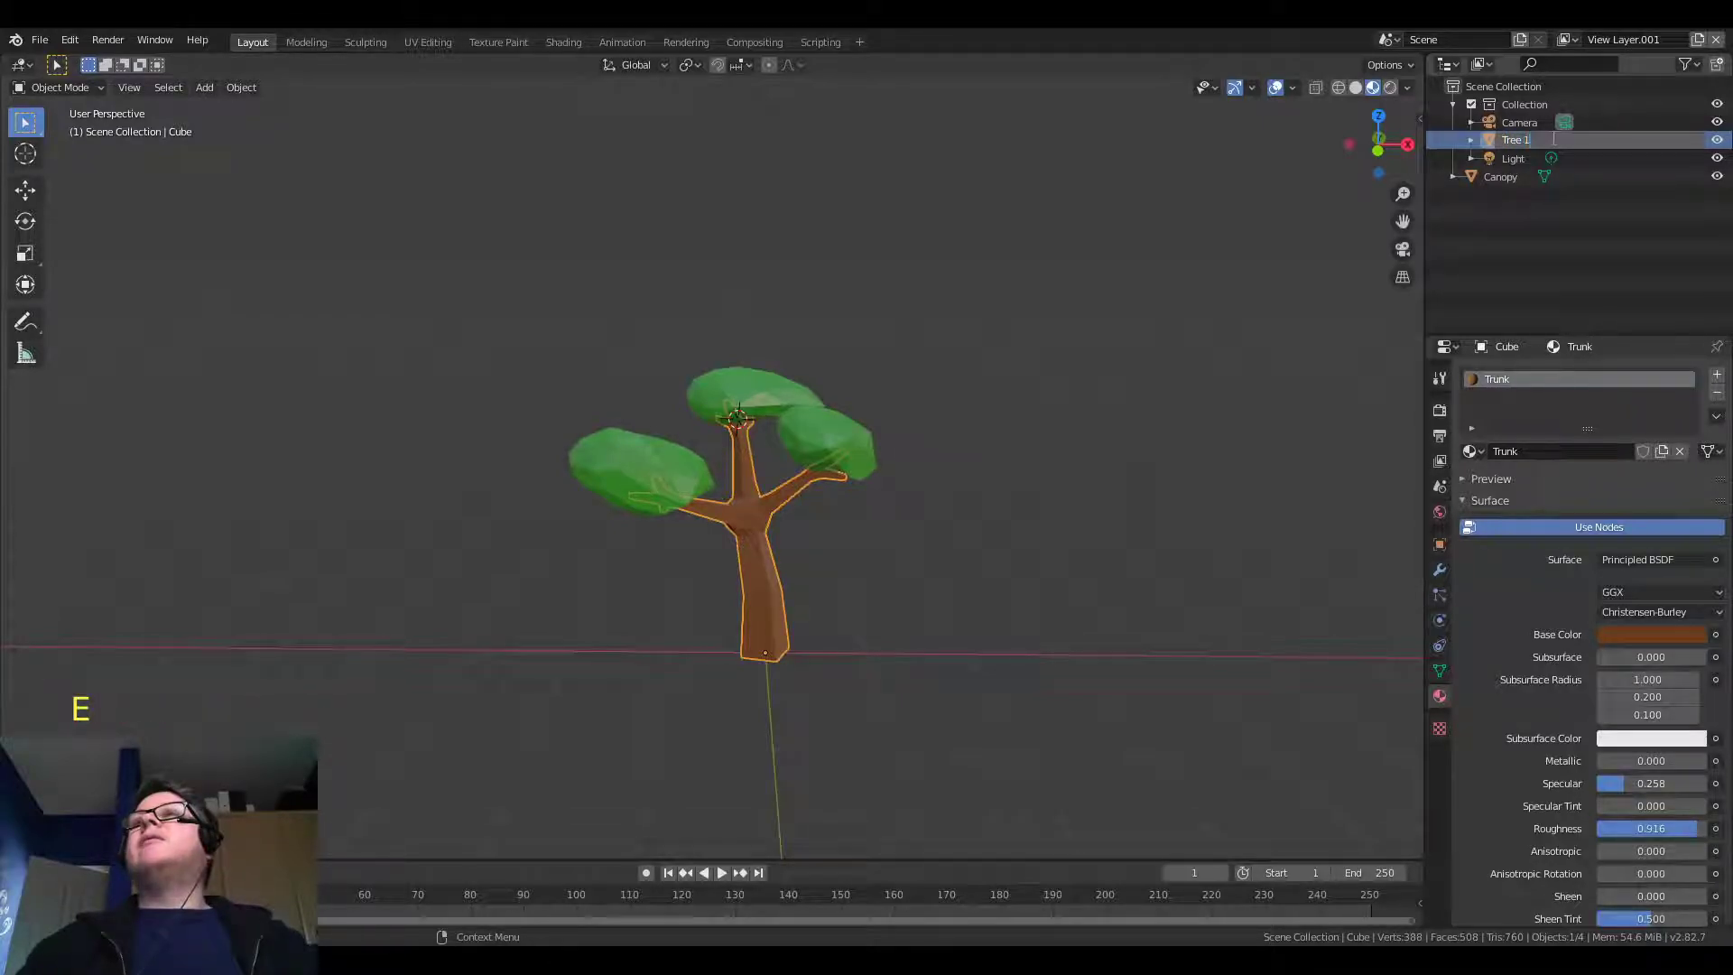
key("Return")
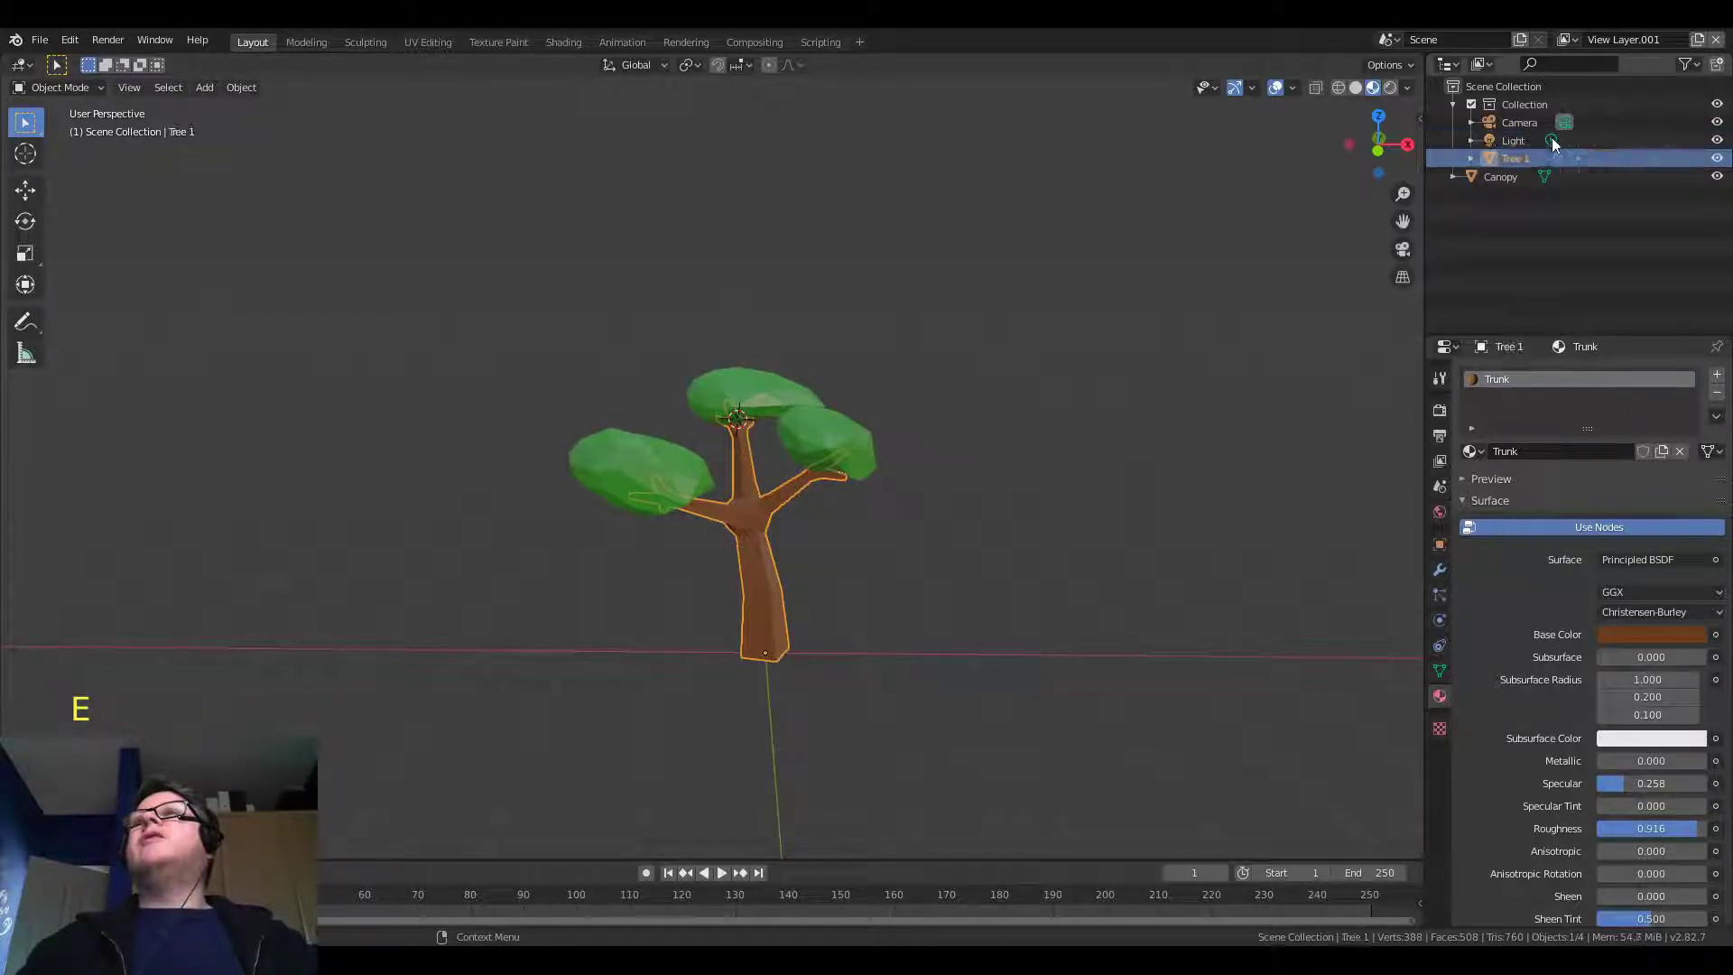
Parent the Canopy object to Tree 1 in the scene hierarchy
left_click(1494, 178)
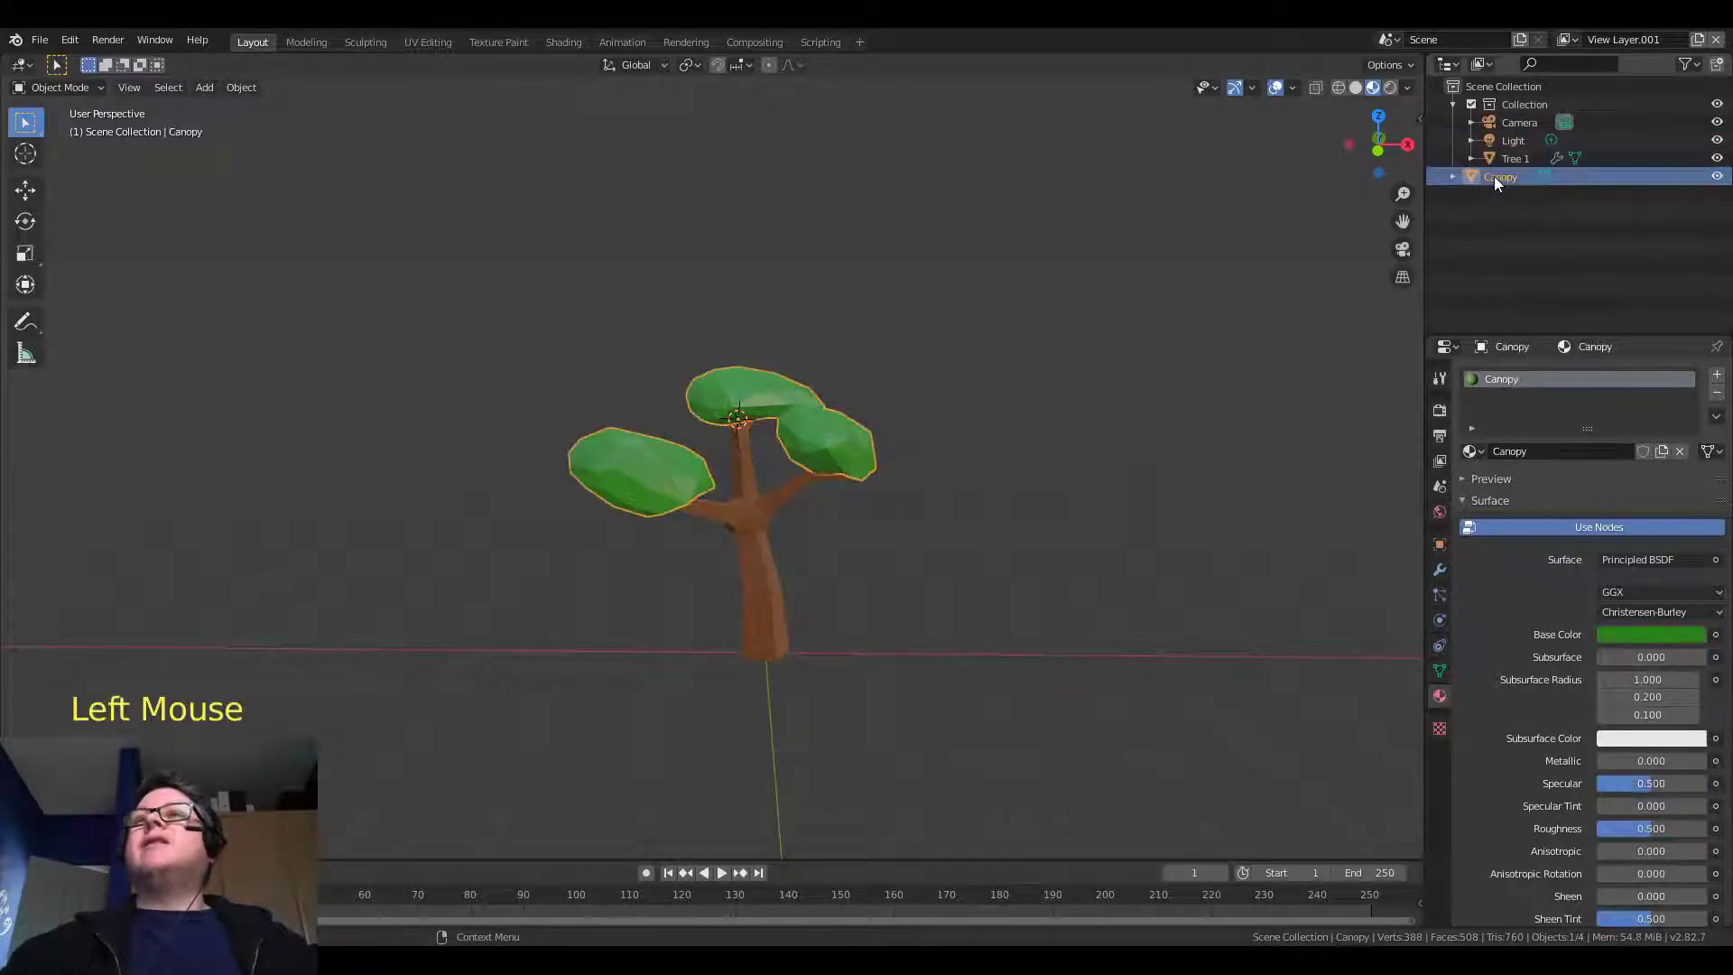
left_click_drag(1493, 176, 1513, 160)
left_click(1511, 160)
left_click(1499, 175)
left_click_drag(1499, 176, 1508, 108)
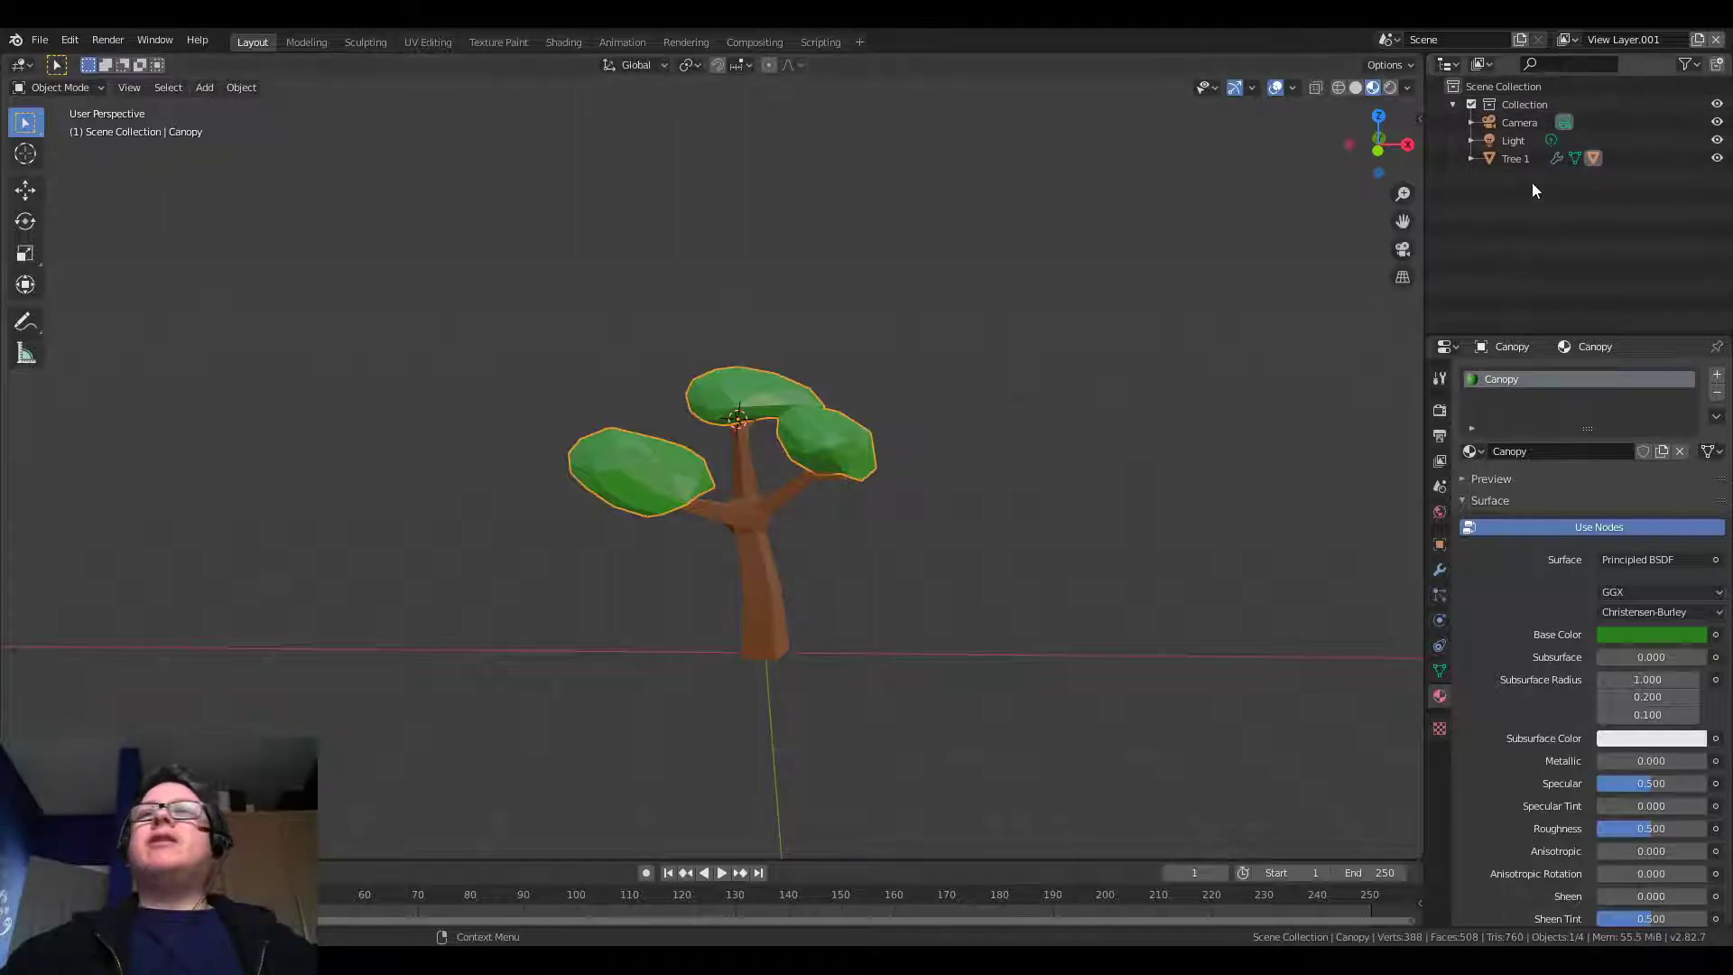
Expand Tree 1 in the hierarchy and test-move it to check whether the canopy follows, then cancel the move
left_click(1472, 159)
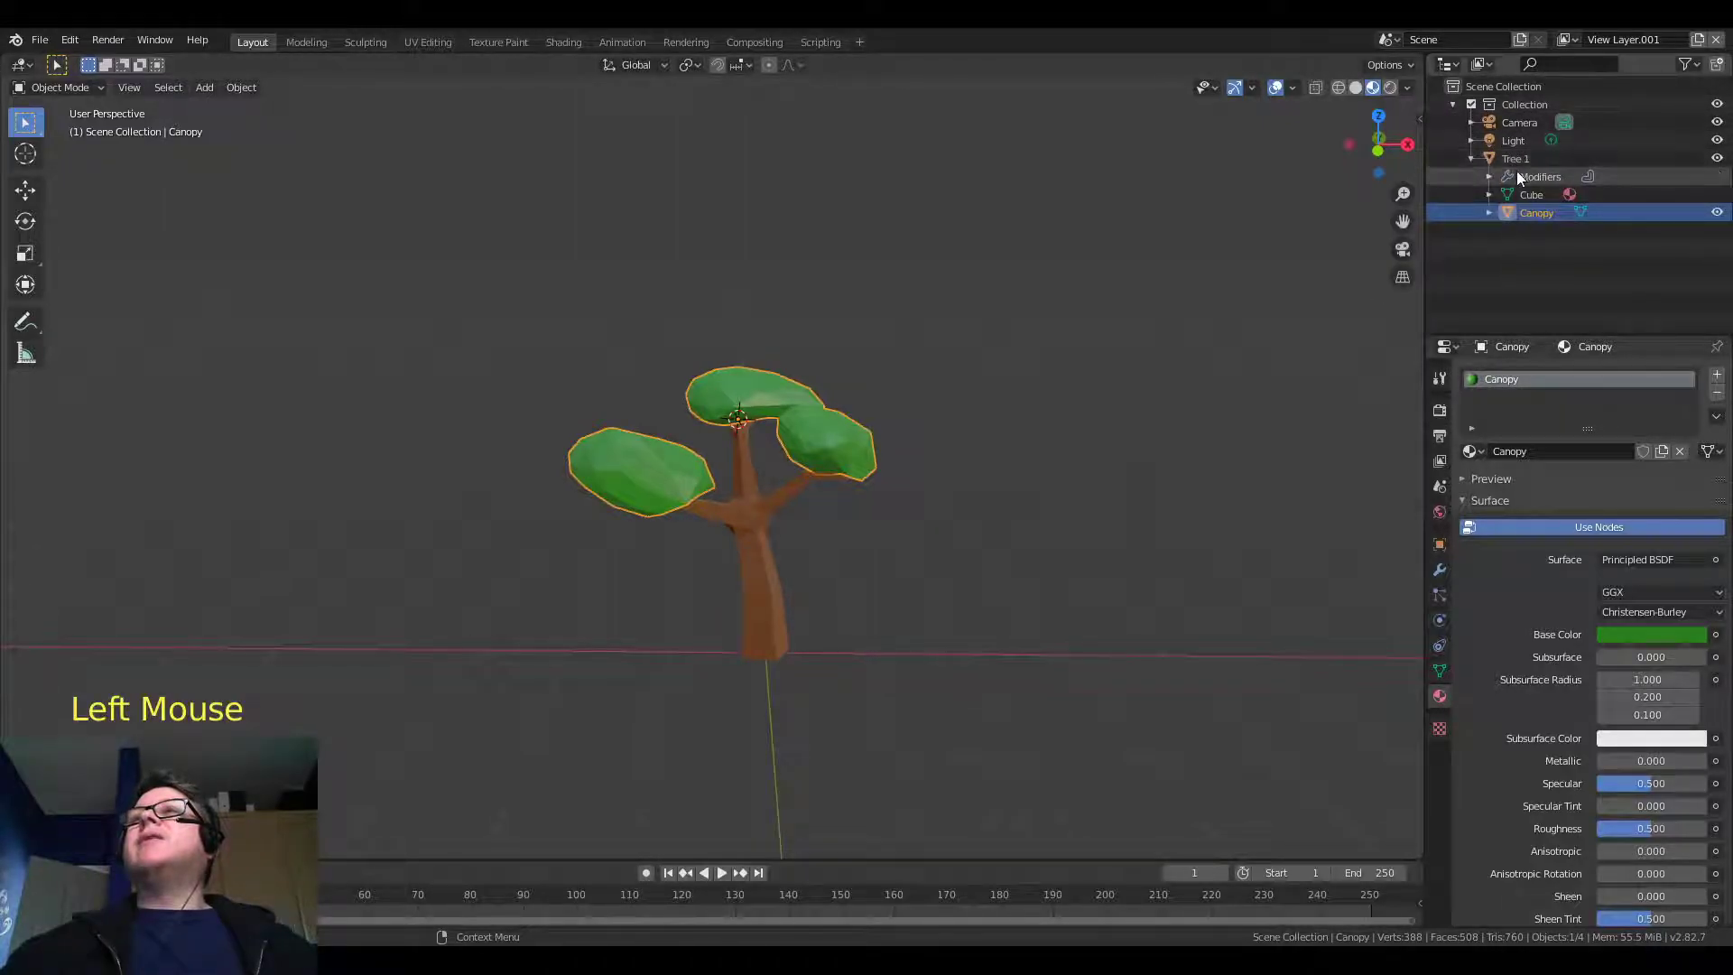
left_click(1515, 162)
key("g")
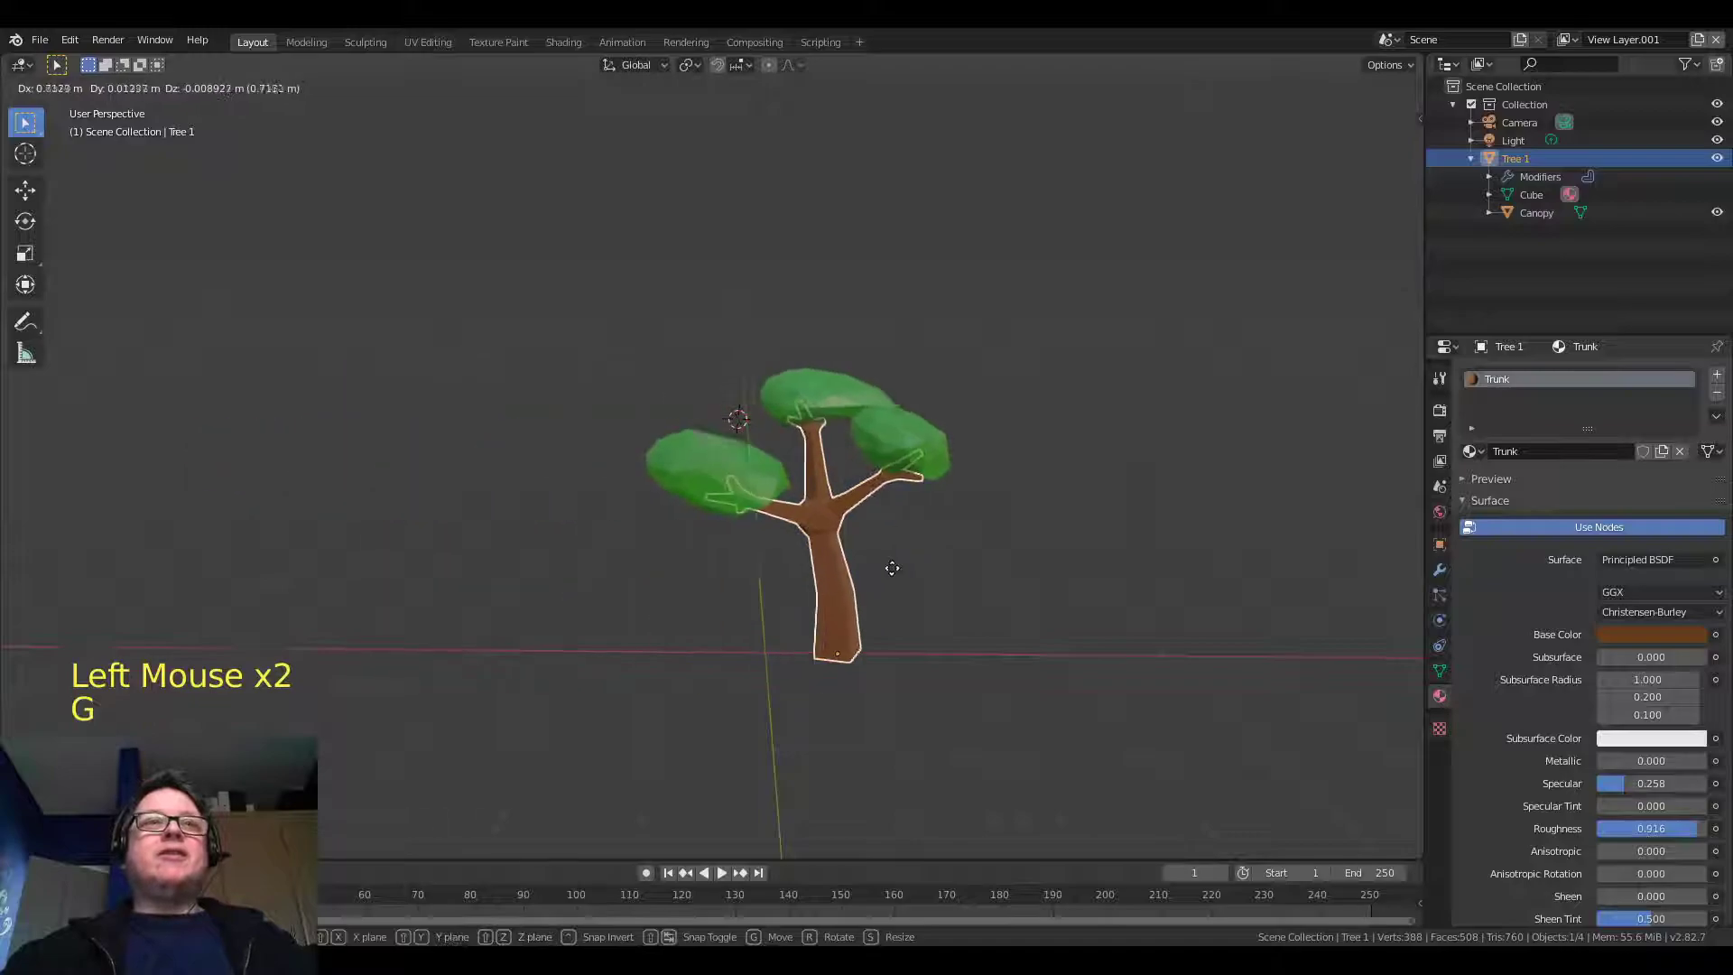
right_click(783, 572)
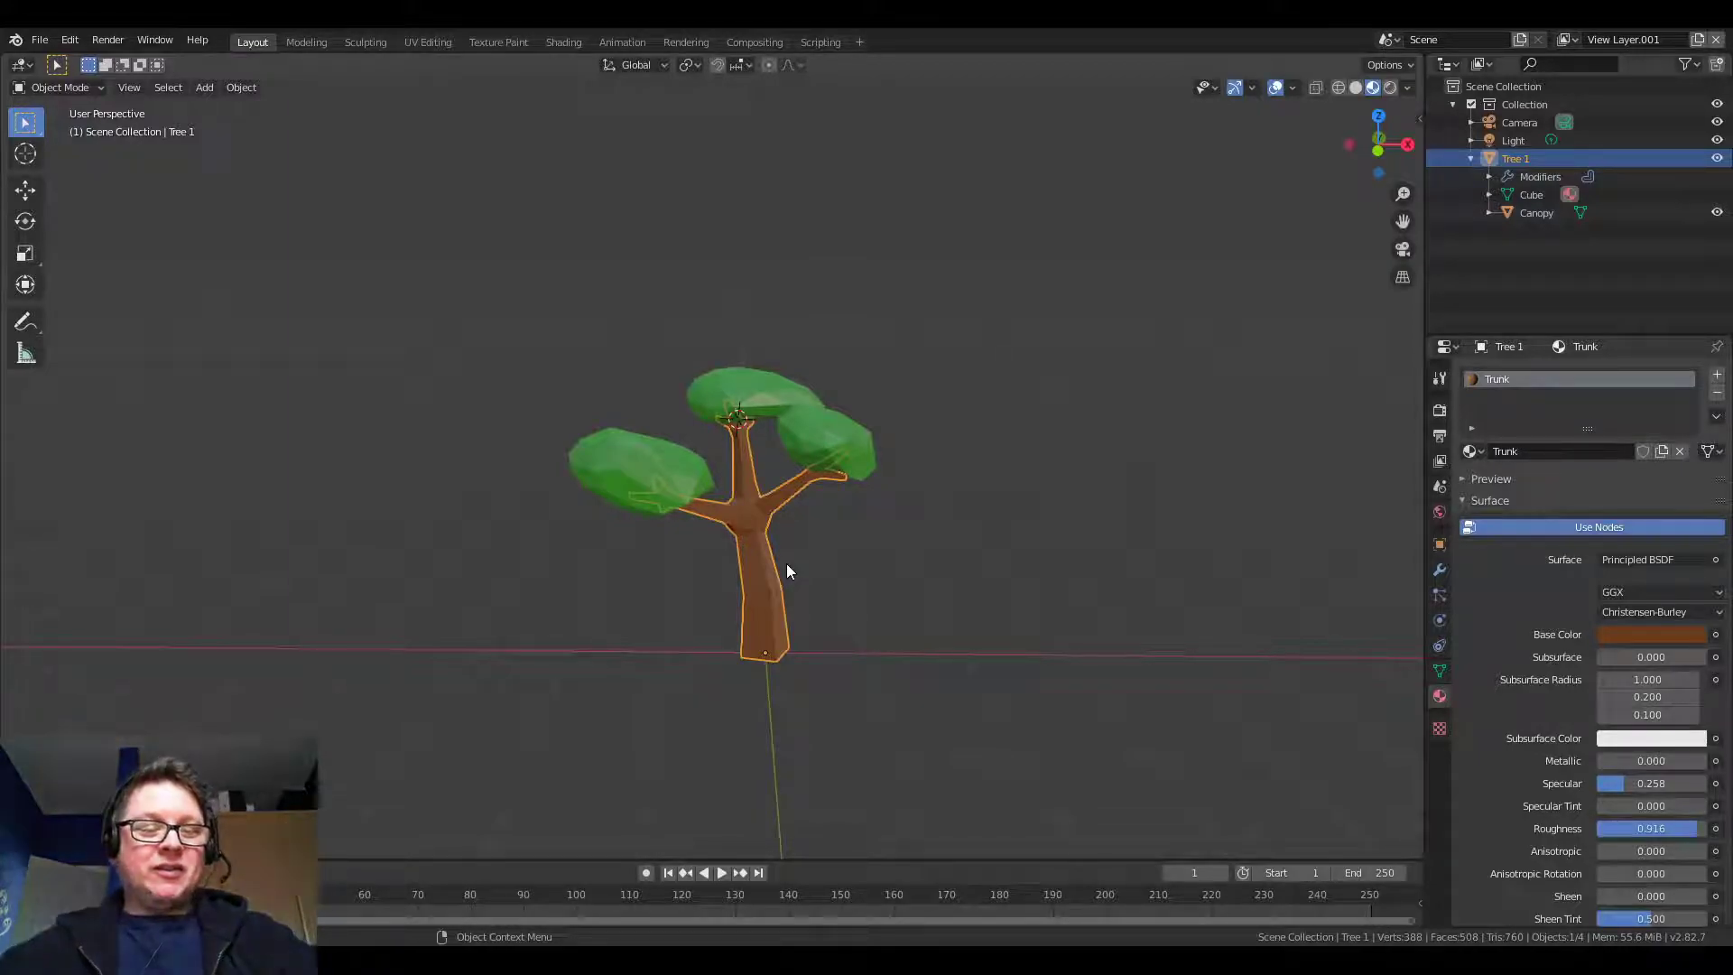
Try to duplicate the Tree 1 trunk with a 2 m offset along the X axis
key("shift+d")
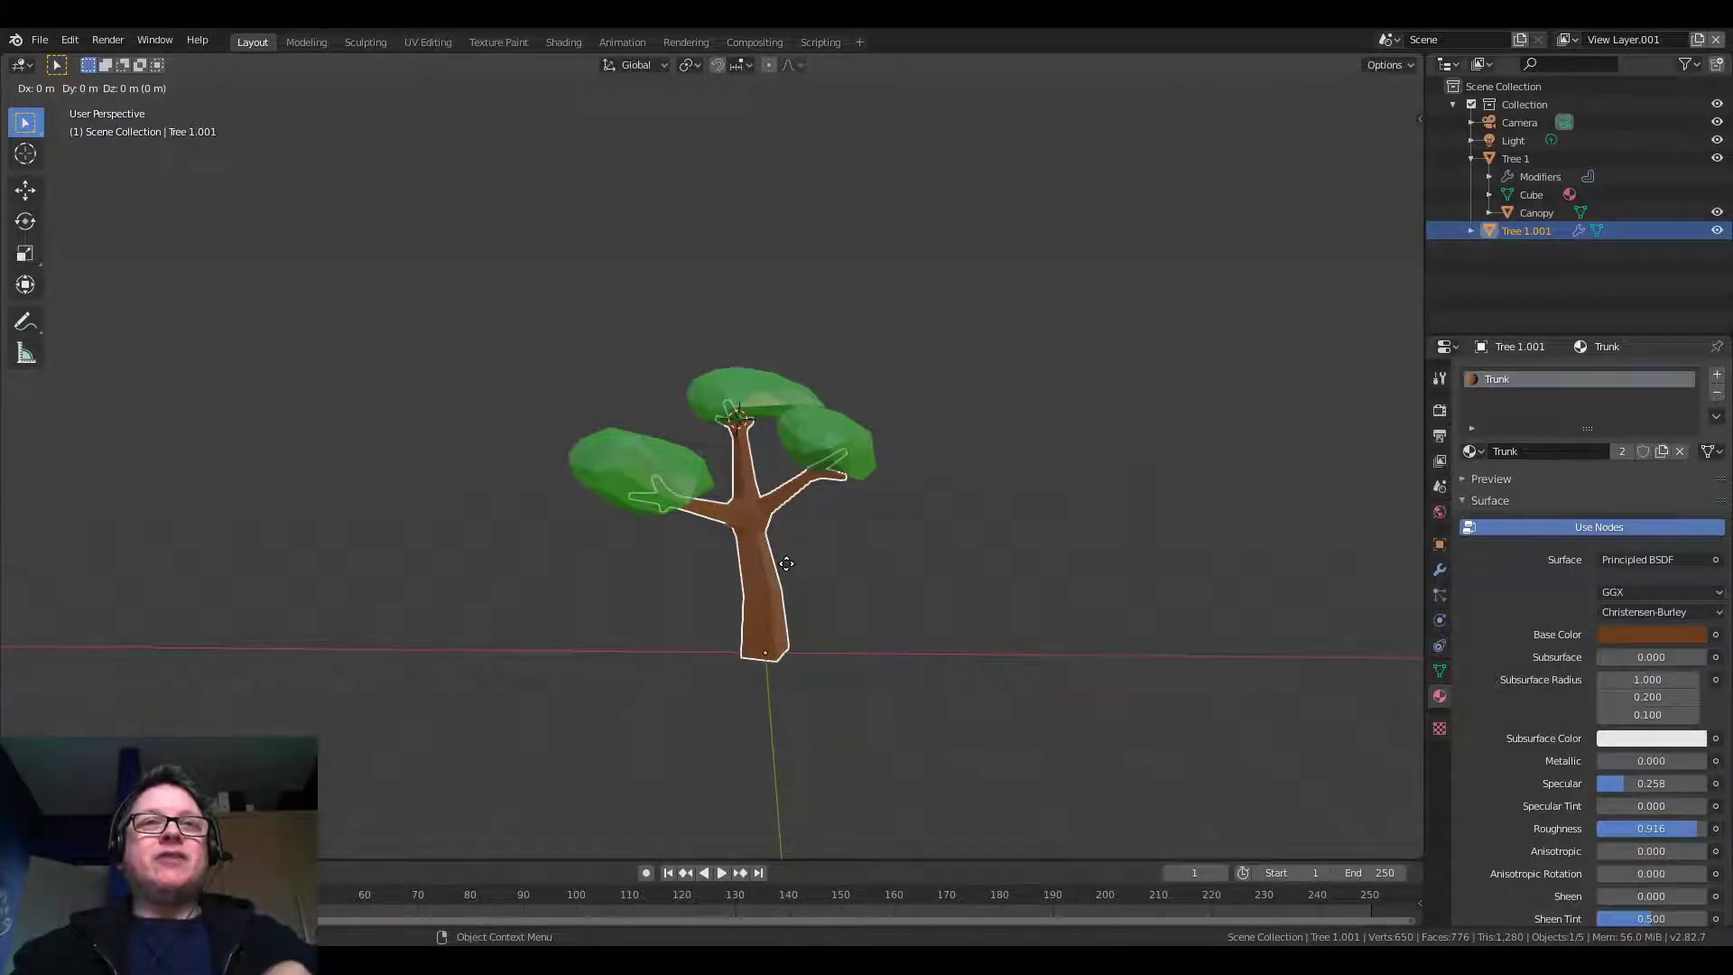
type("x")
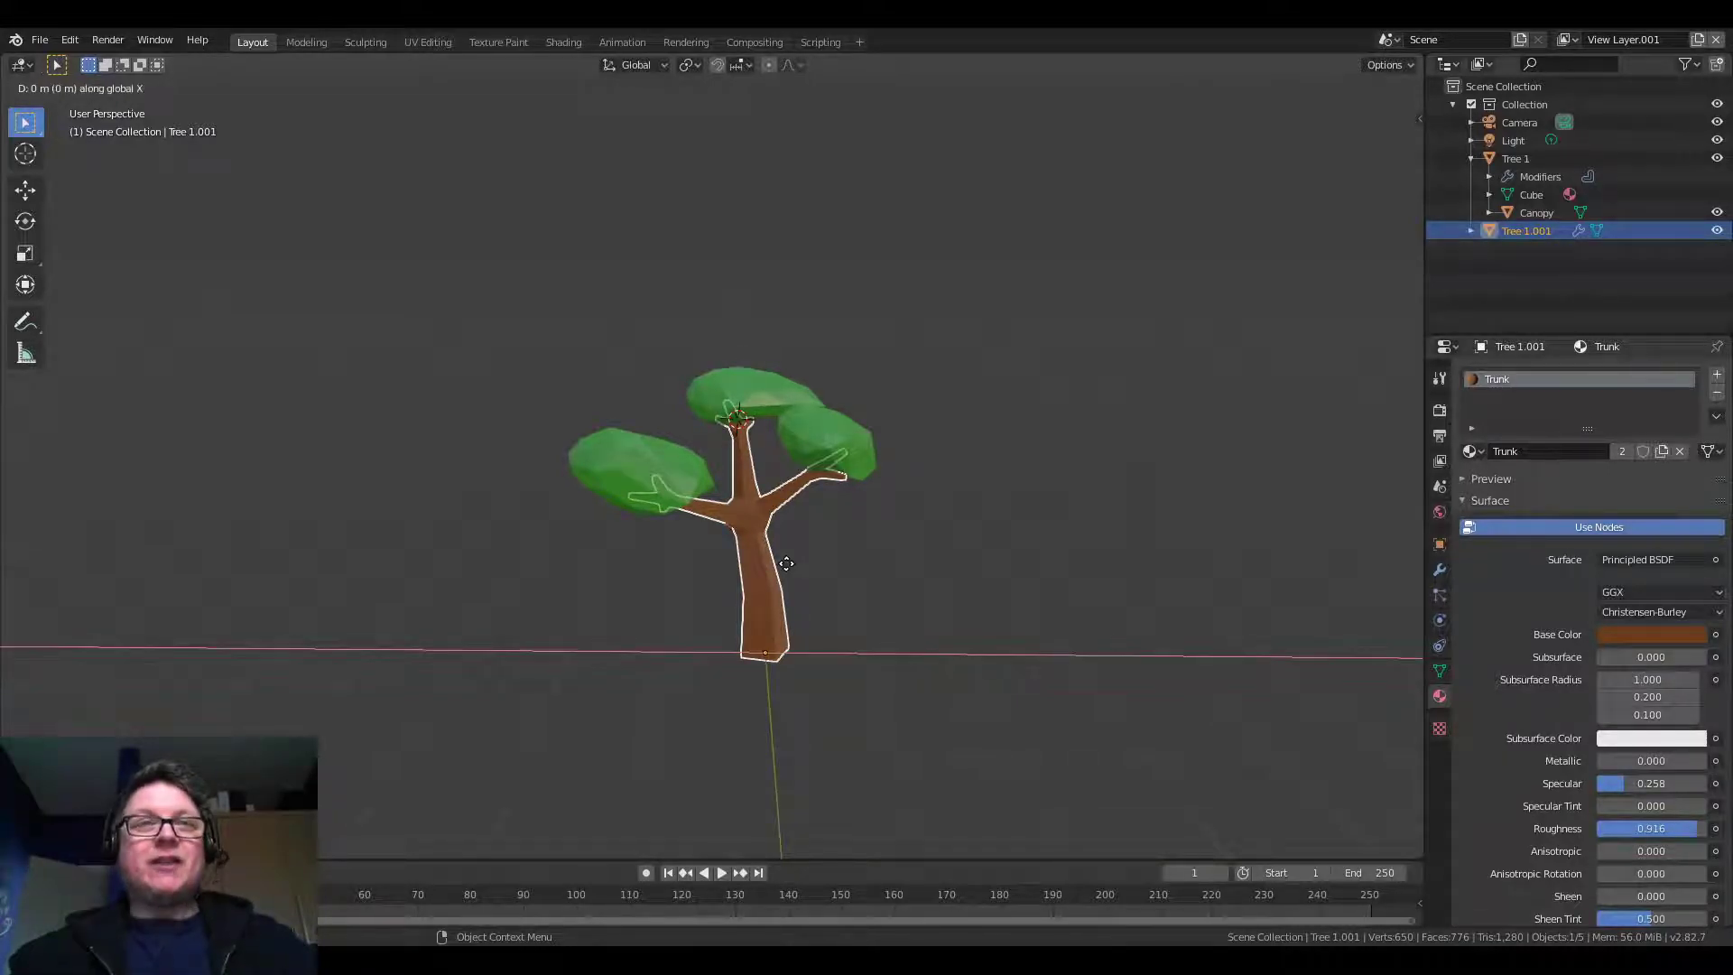
type("2")
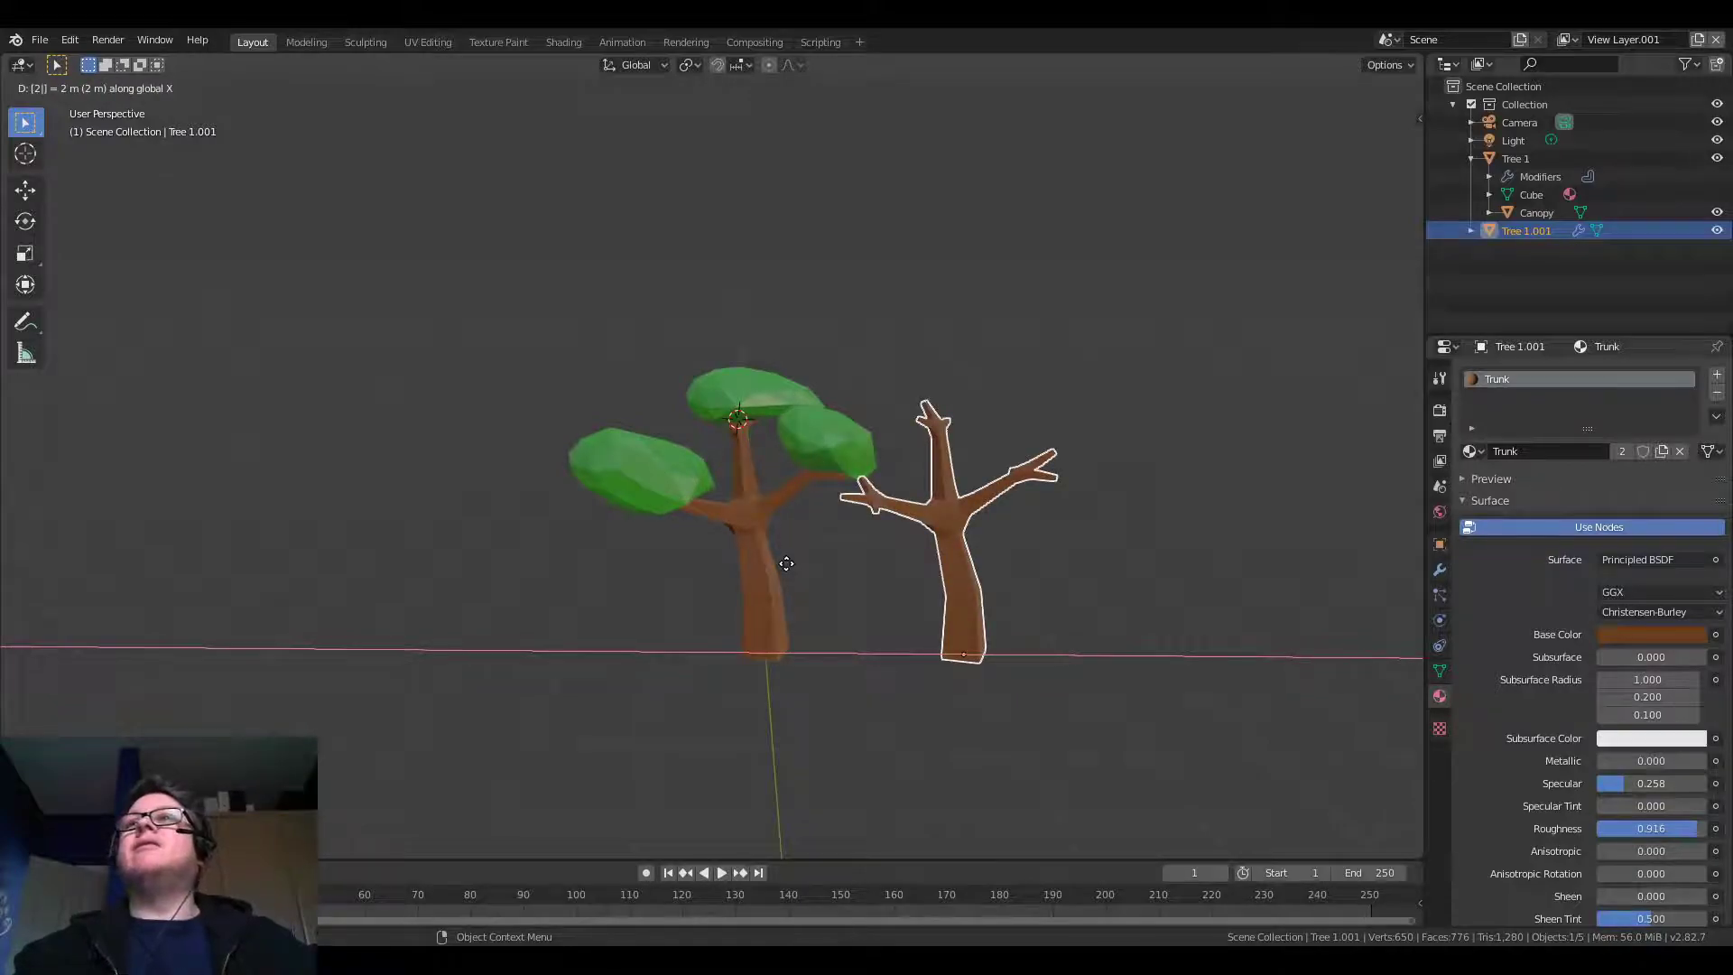
key("Escape")
Delete the duplicate trunk Tree 1.001, which was made without its canopy
left_click(1513, 159)
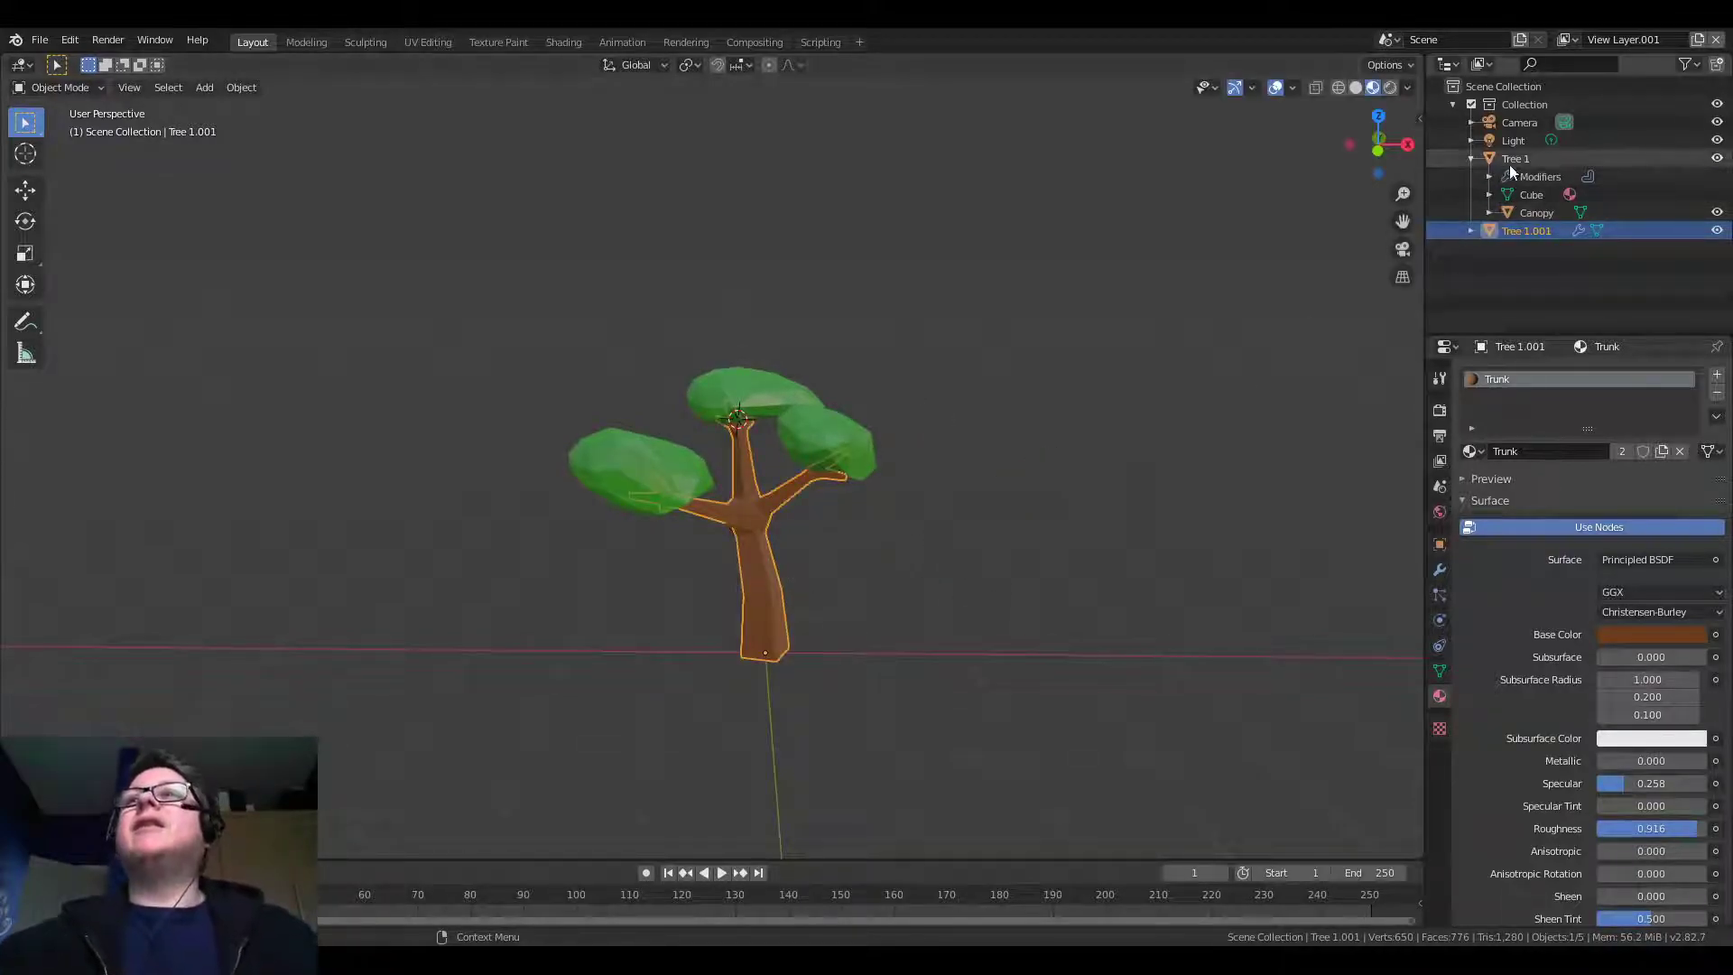
right_click(1509, 161)
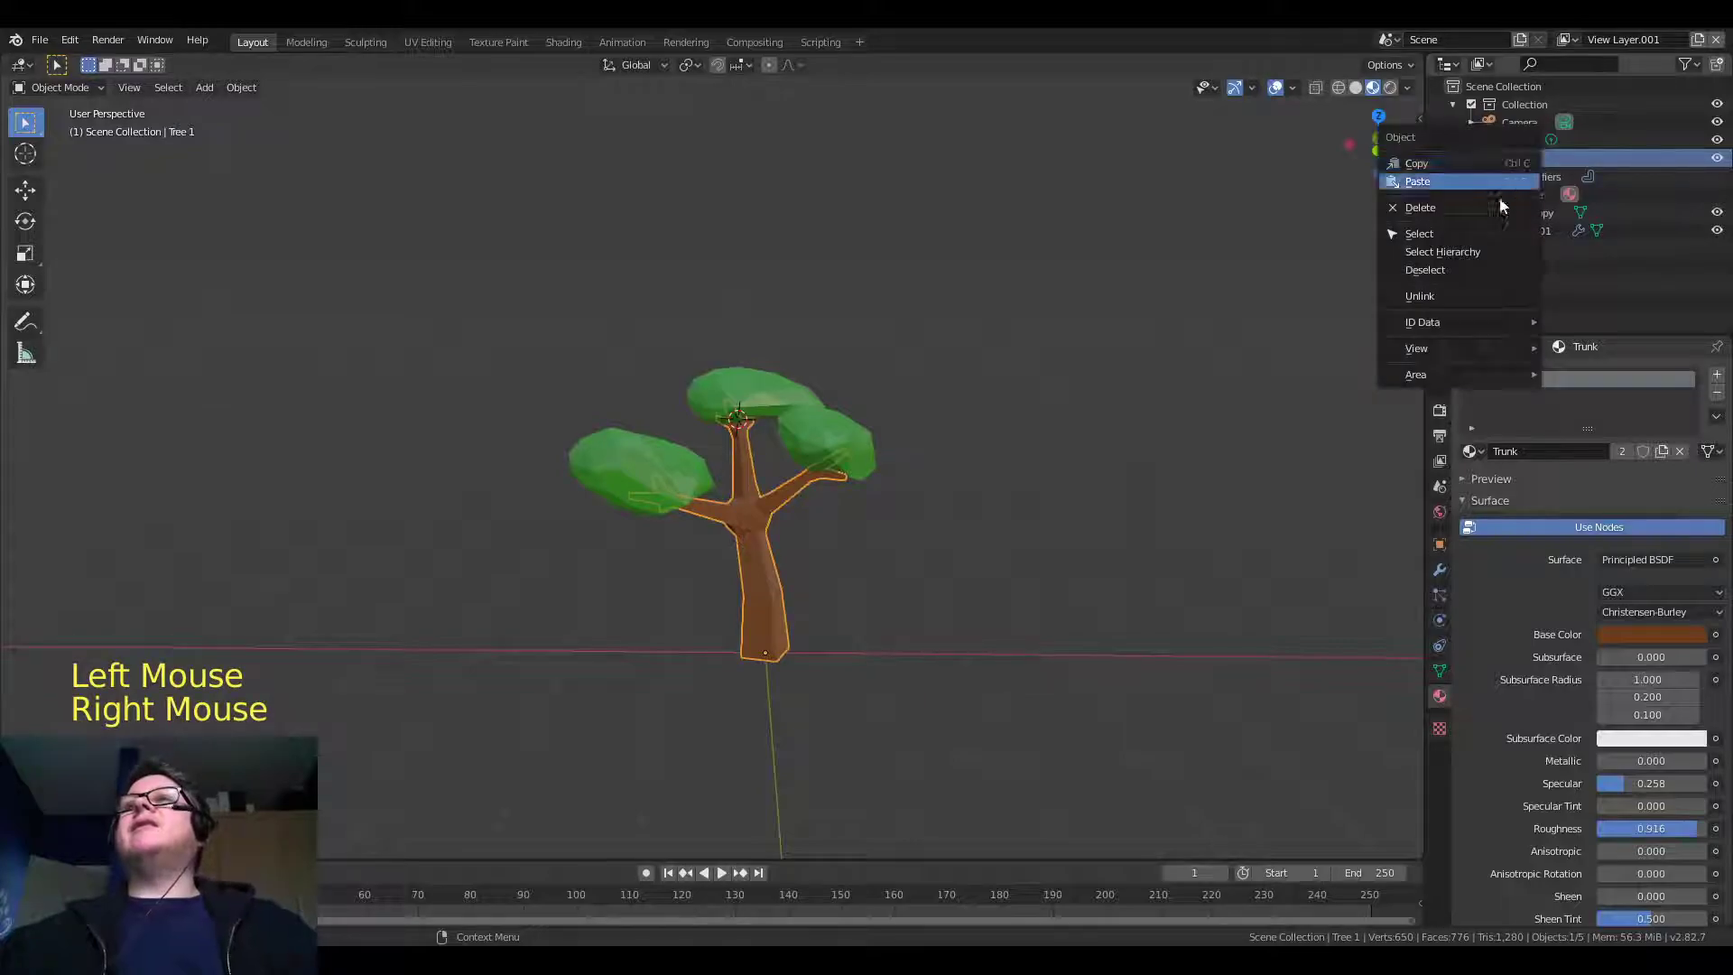
left_click(1482, 251)
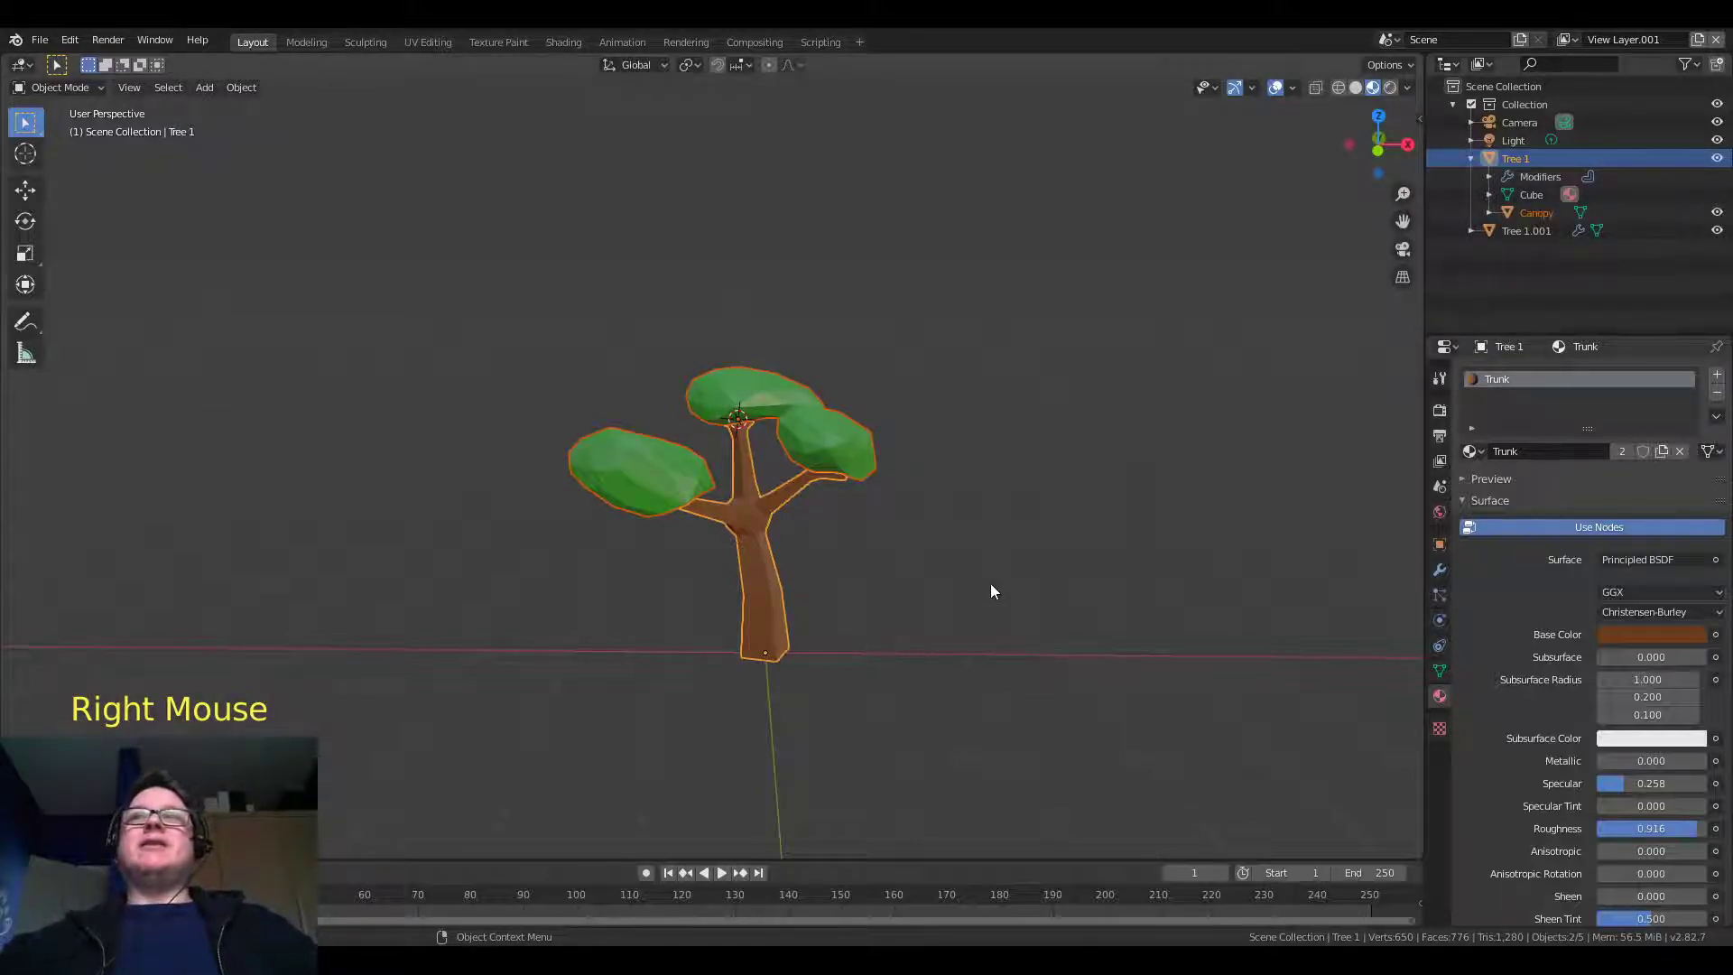
left_click(1508, 237)
right_click(1508, 236)
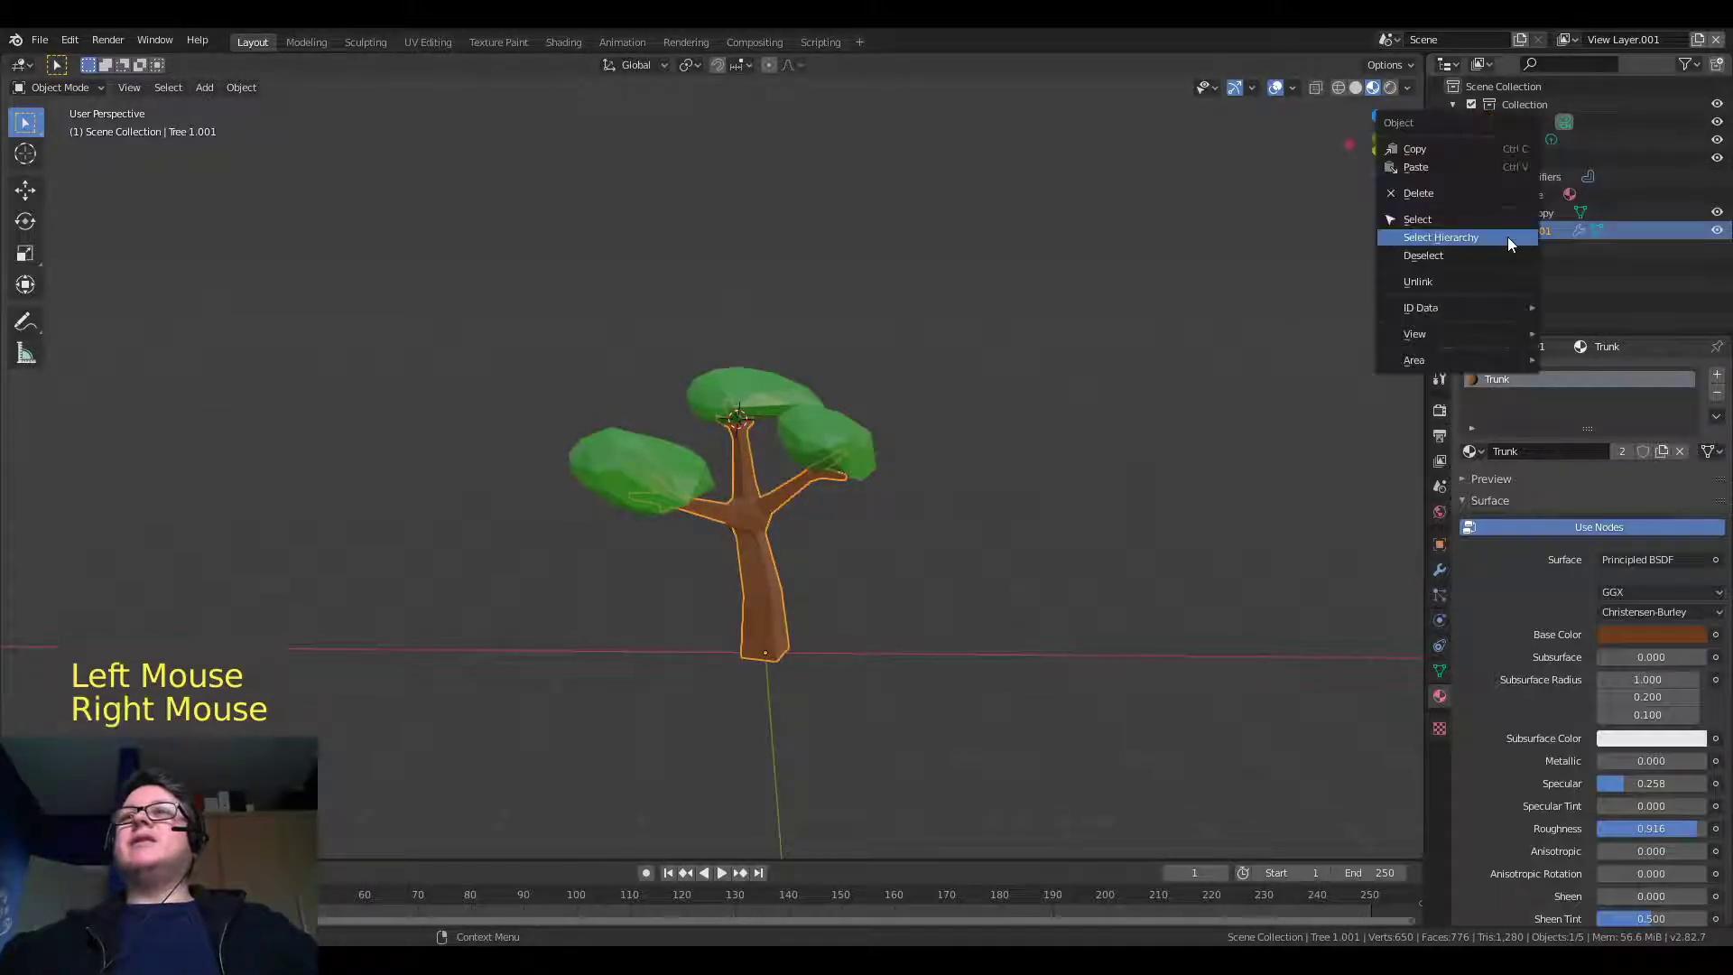
left_click(1487, 191)
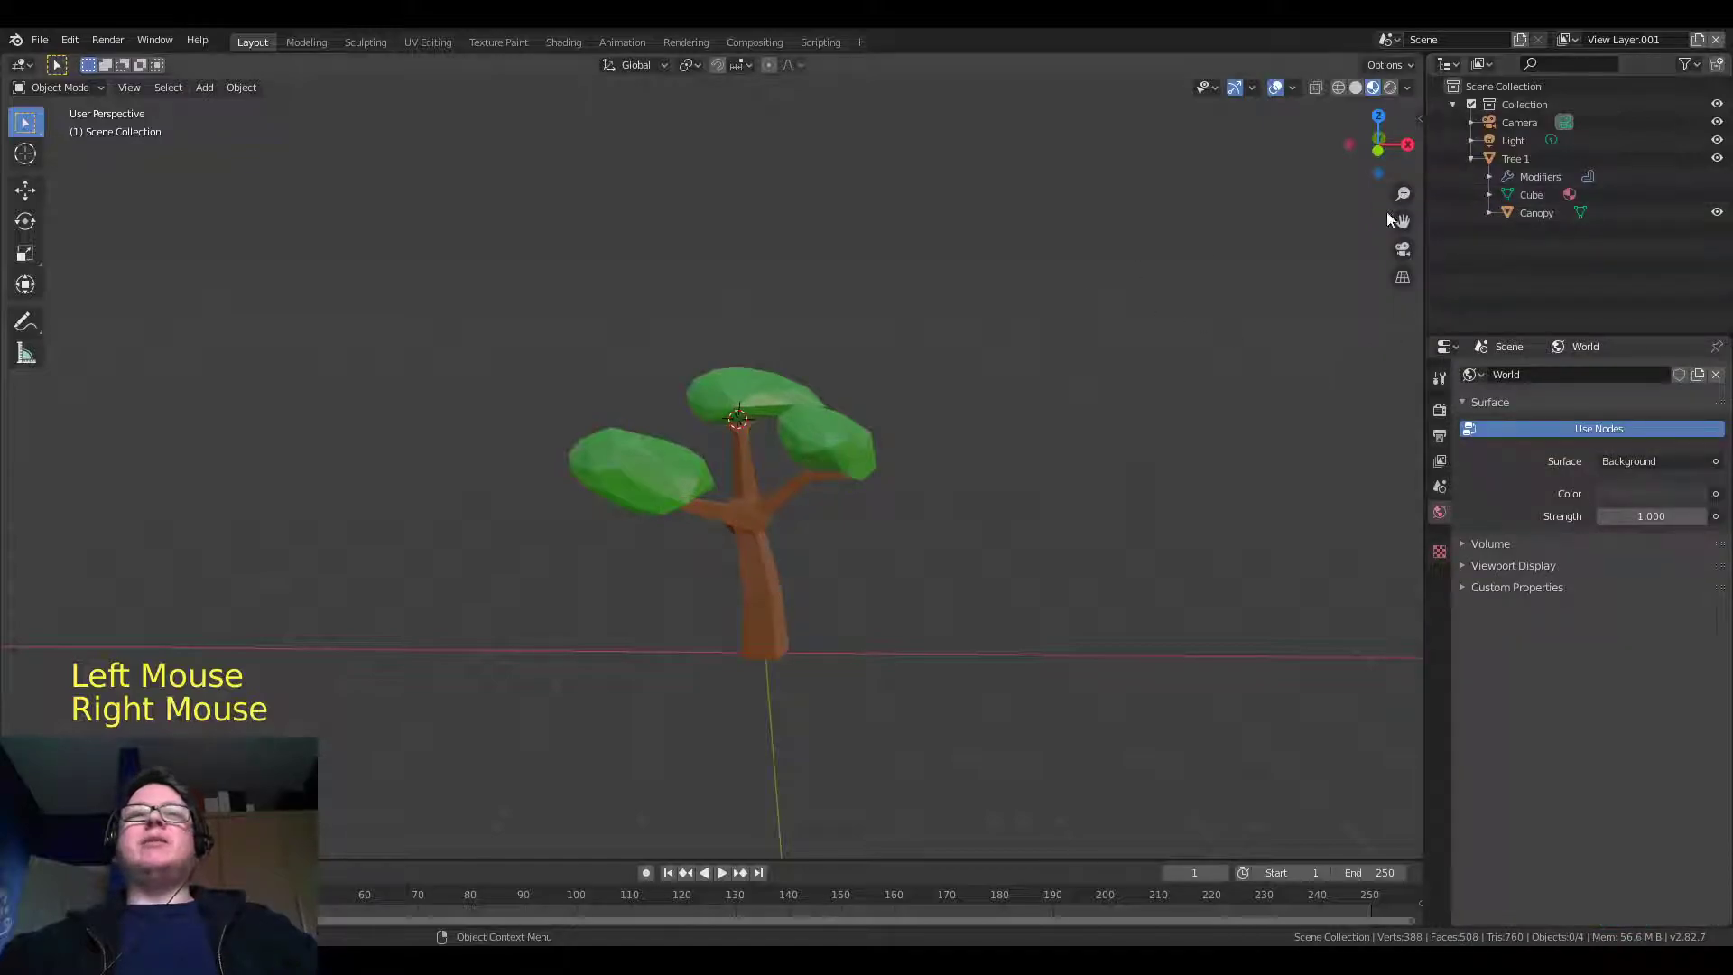
Select Tree 1 with its whole hierarchy and duplicate it, trying a 2 m offset along the Y axis
left_click(1552, 161)
right_click(1553, 161)
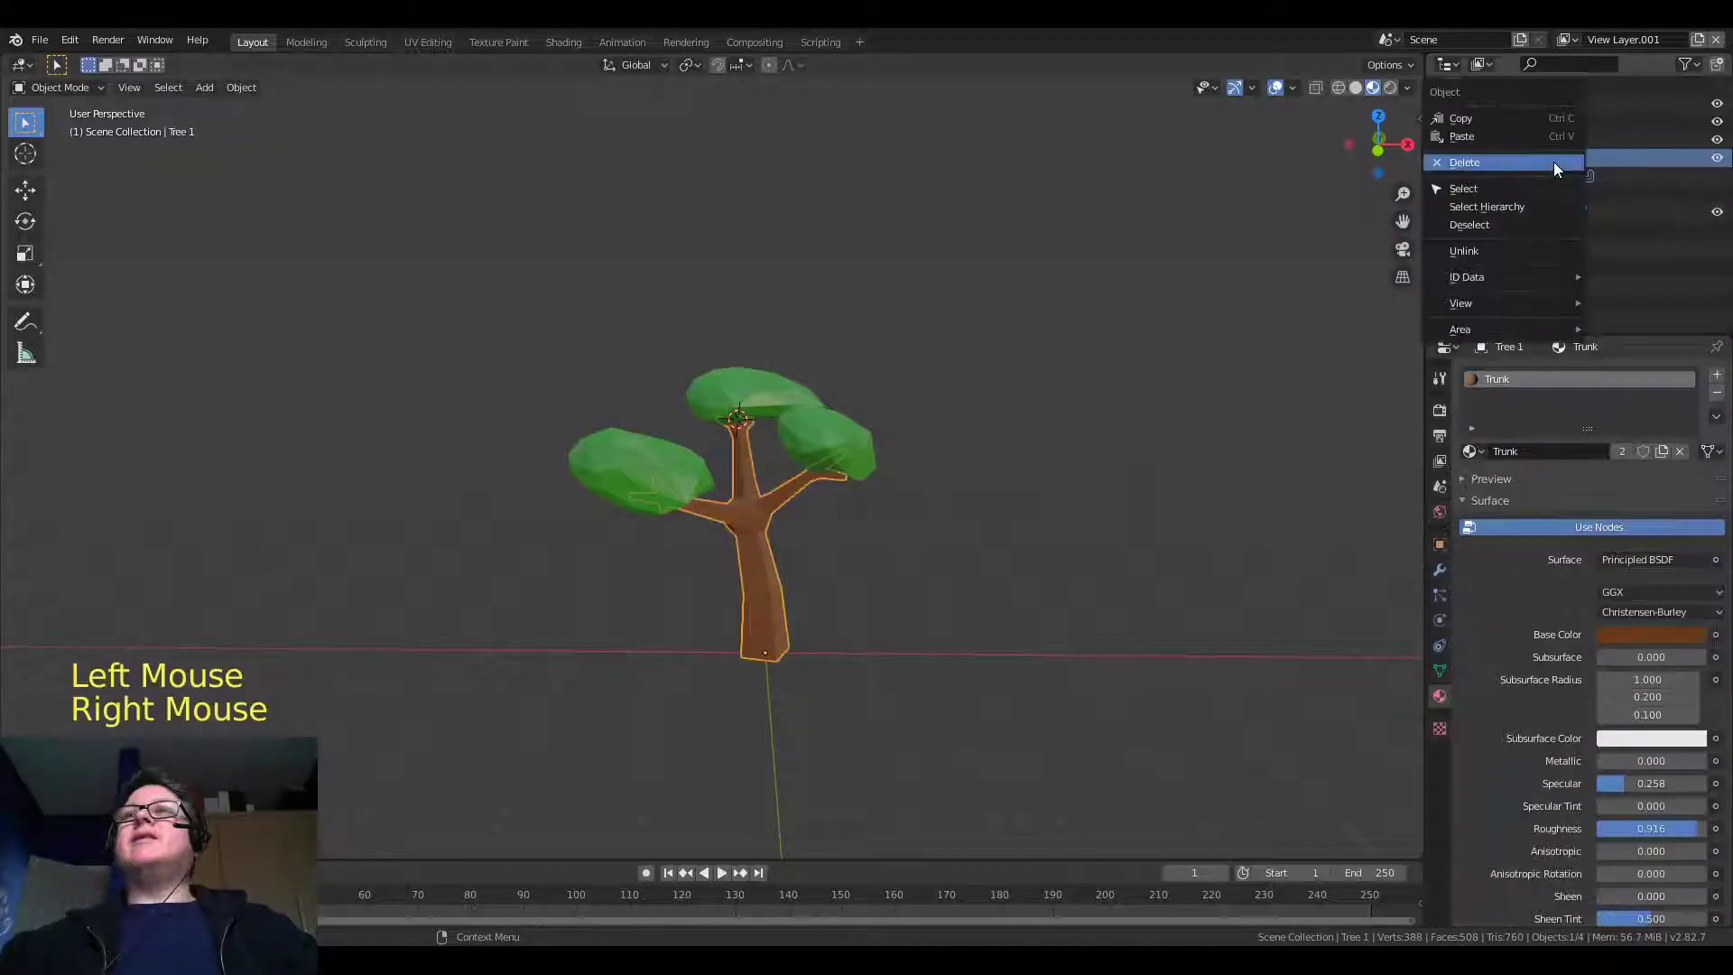
left_click(1520, 209)
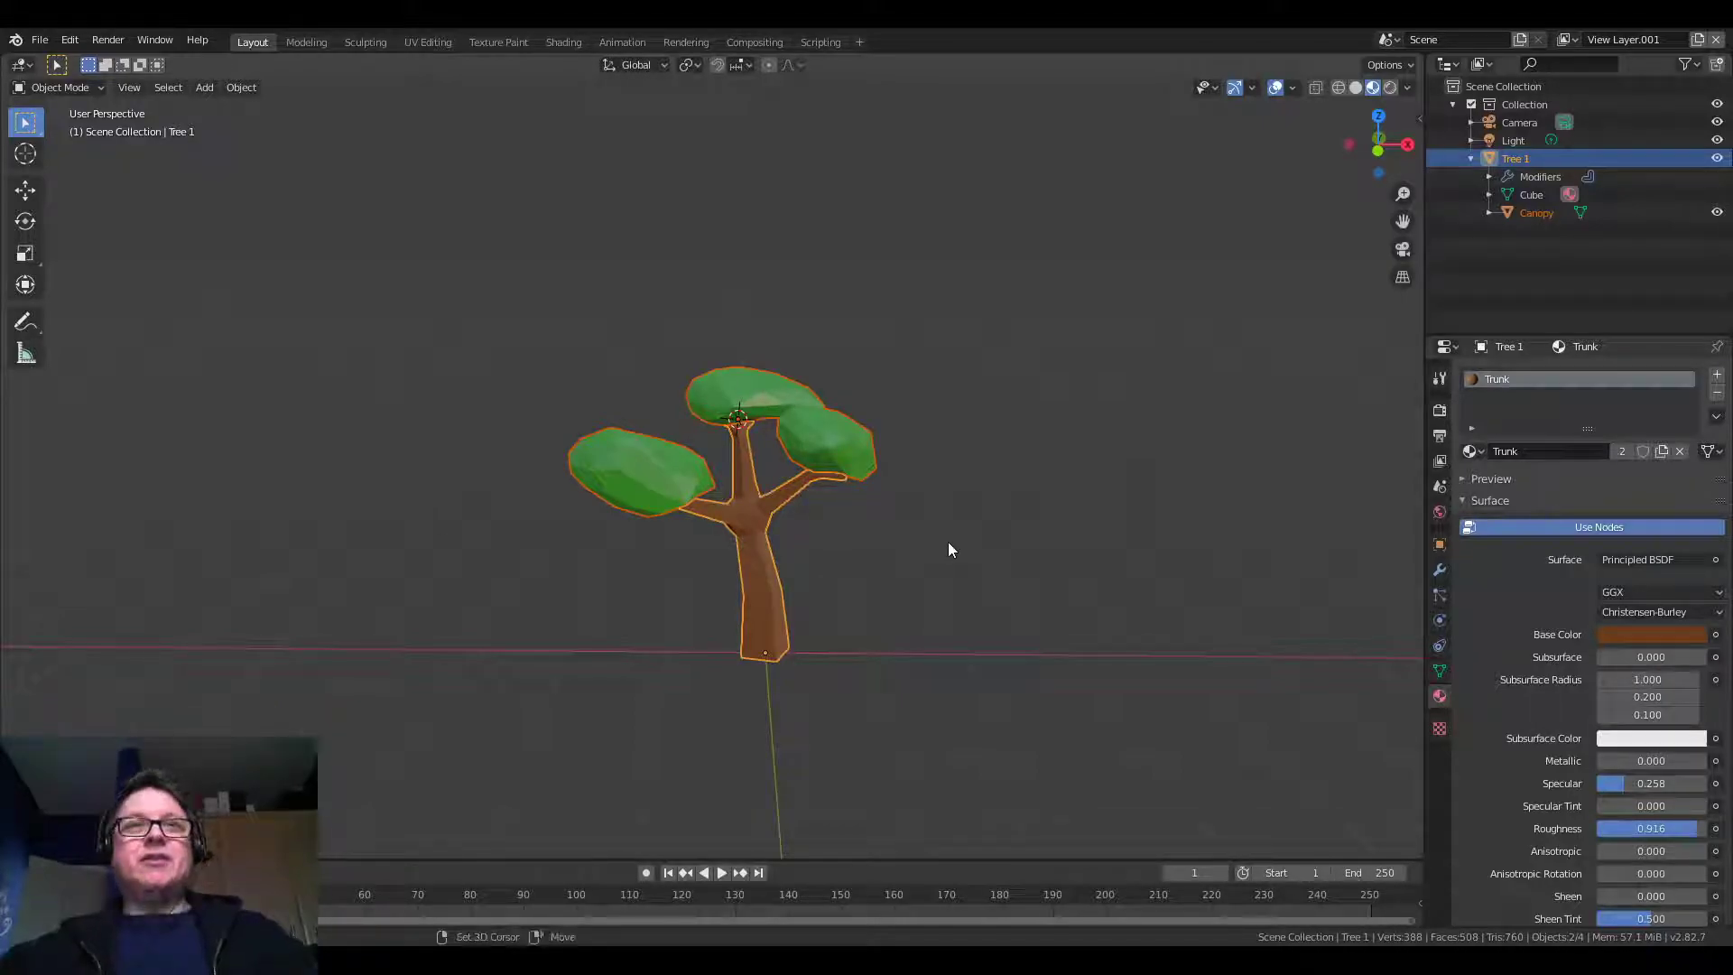
key("shift+d")
key("y")
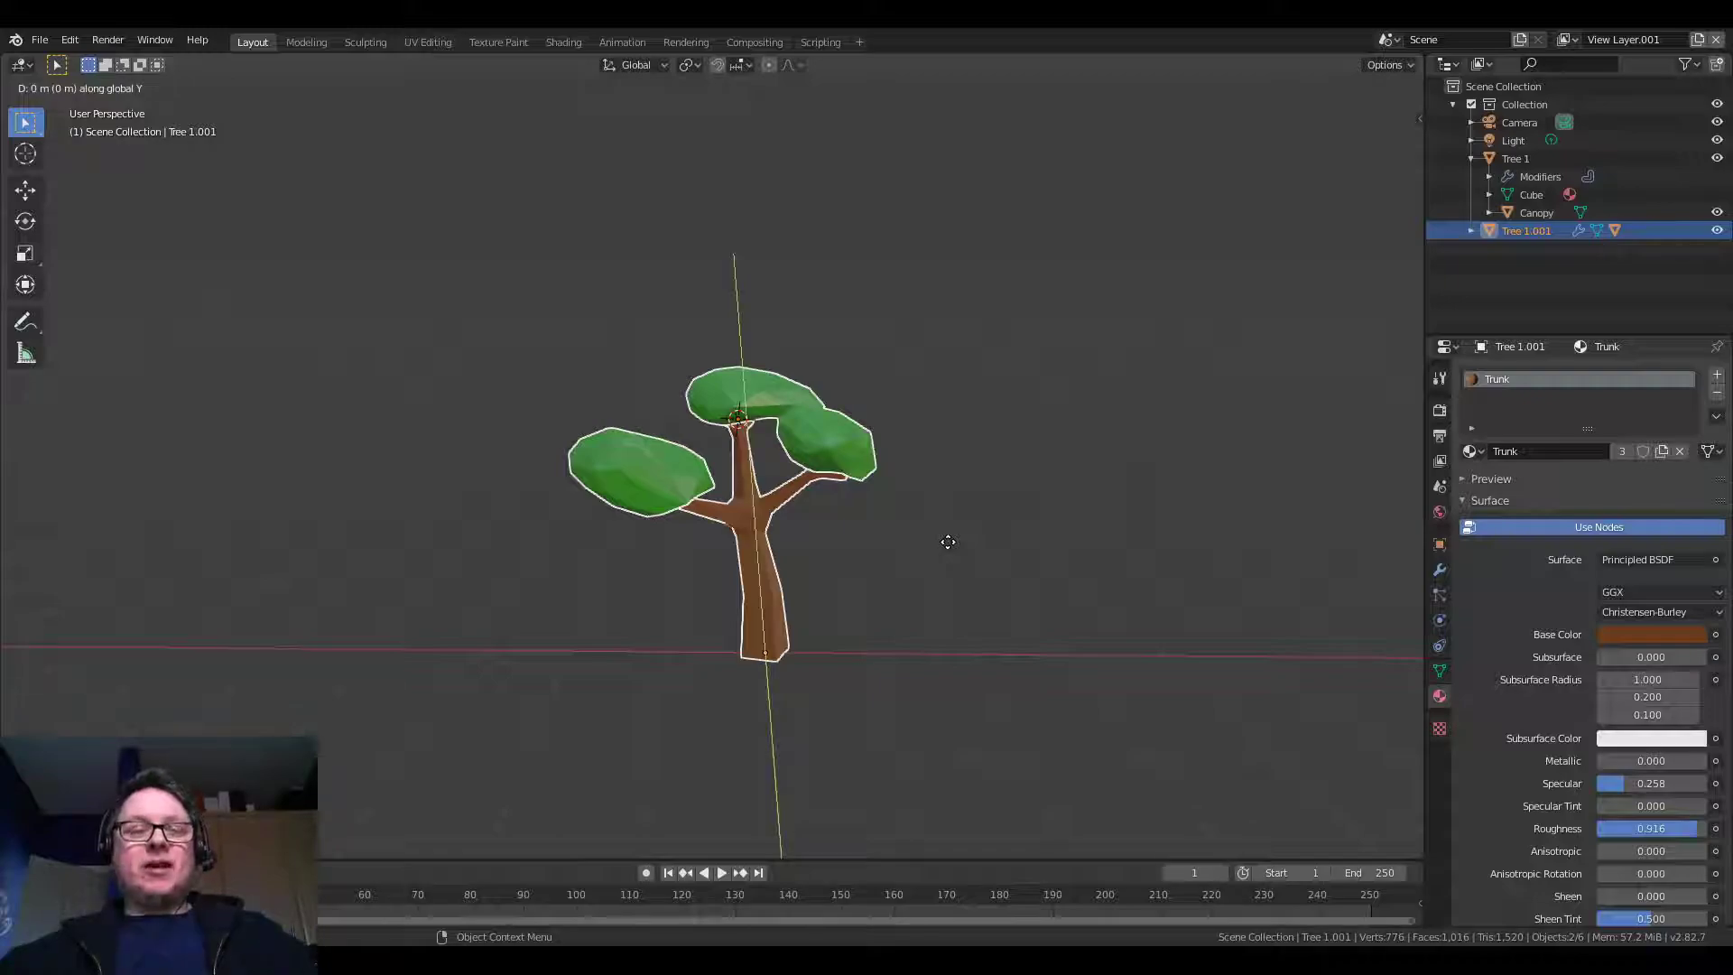
type("2")
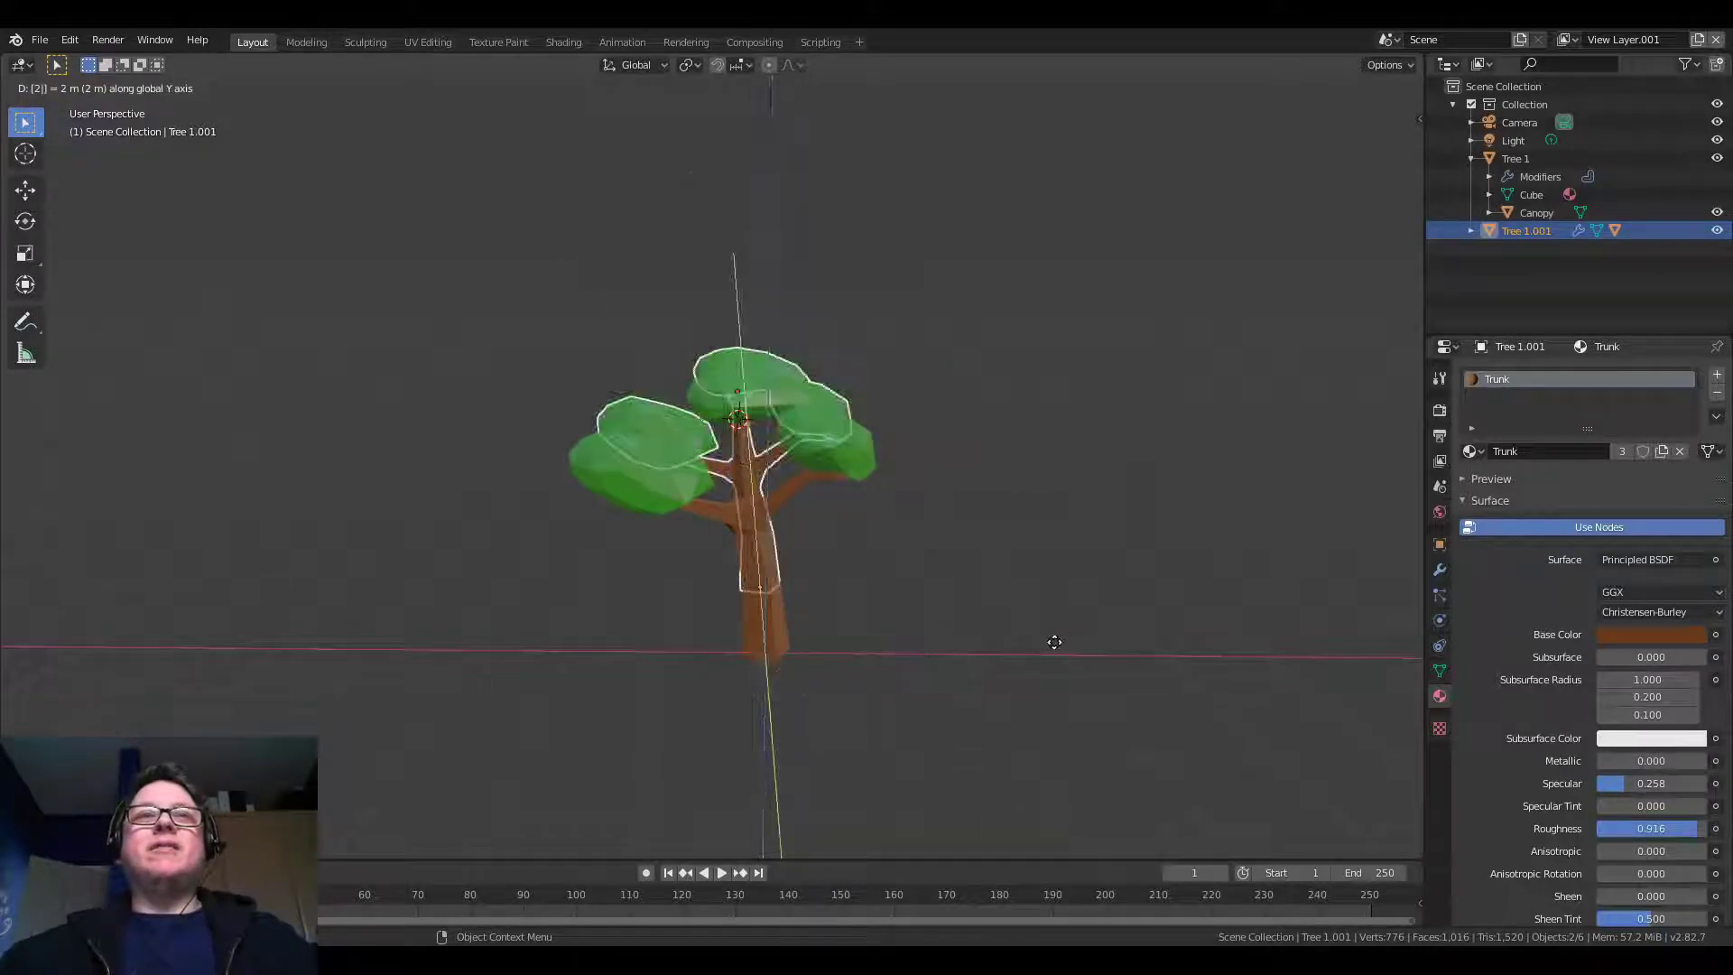
key("Return")
Move the duplicated tree with its canopy 3 m along the X axis
middle_click_drag(1038, 646, 937, 692)
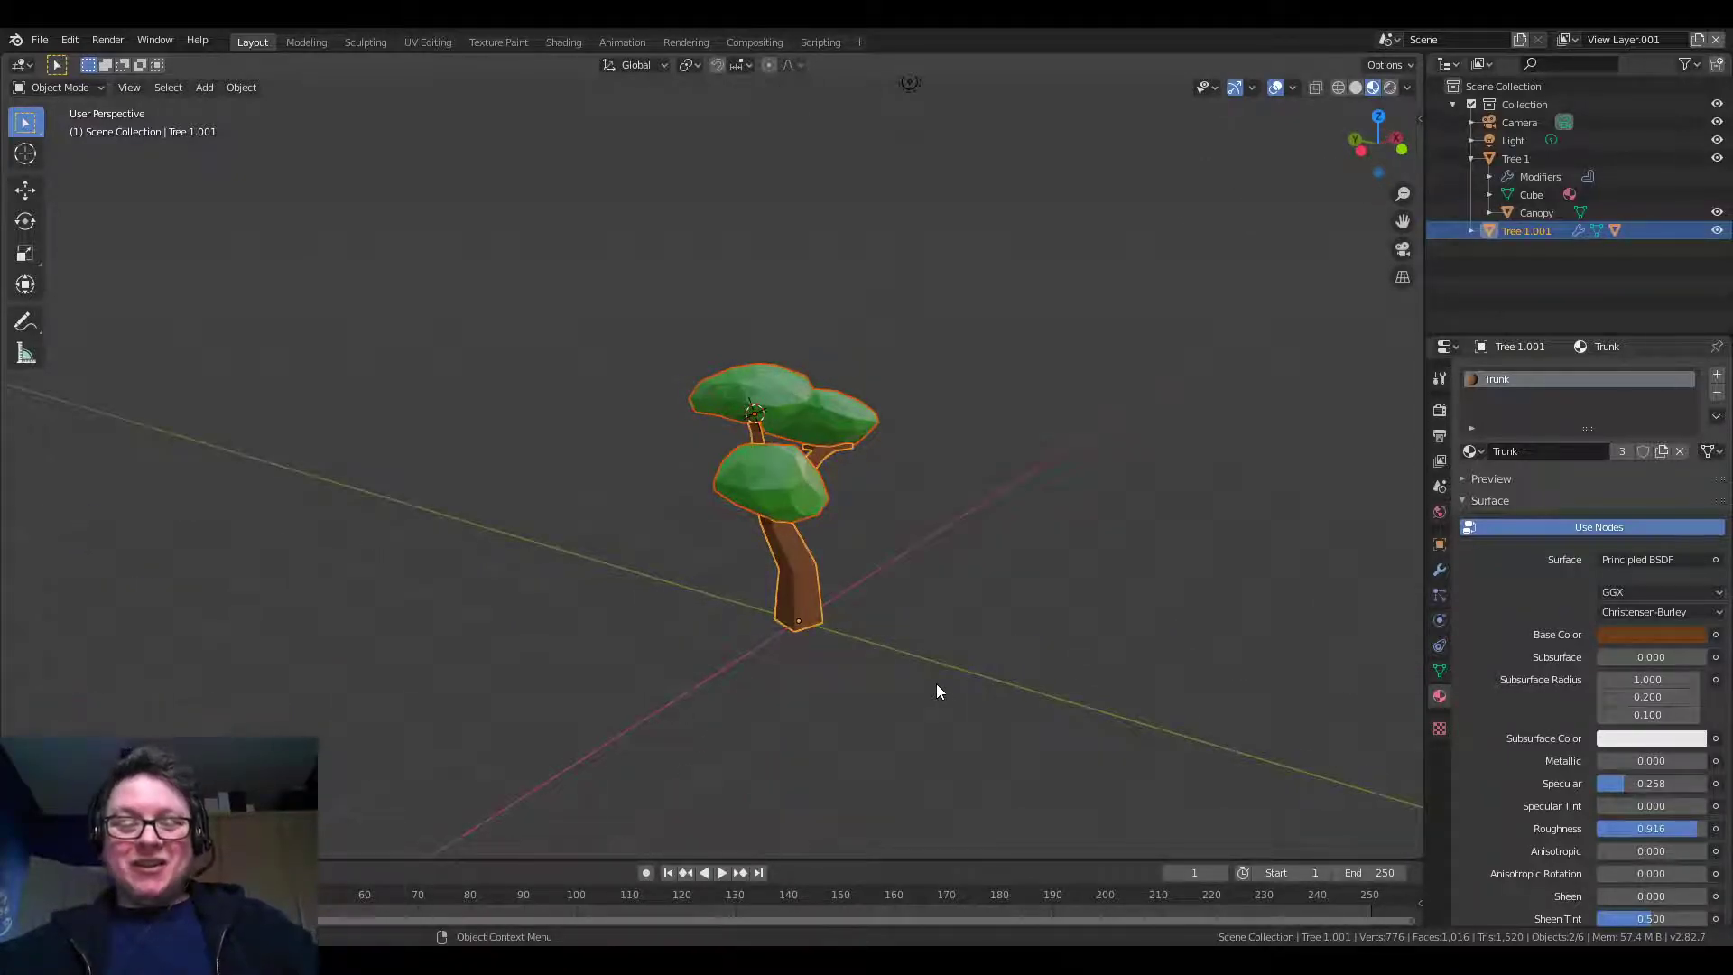
type("g")
type("x3")
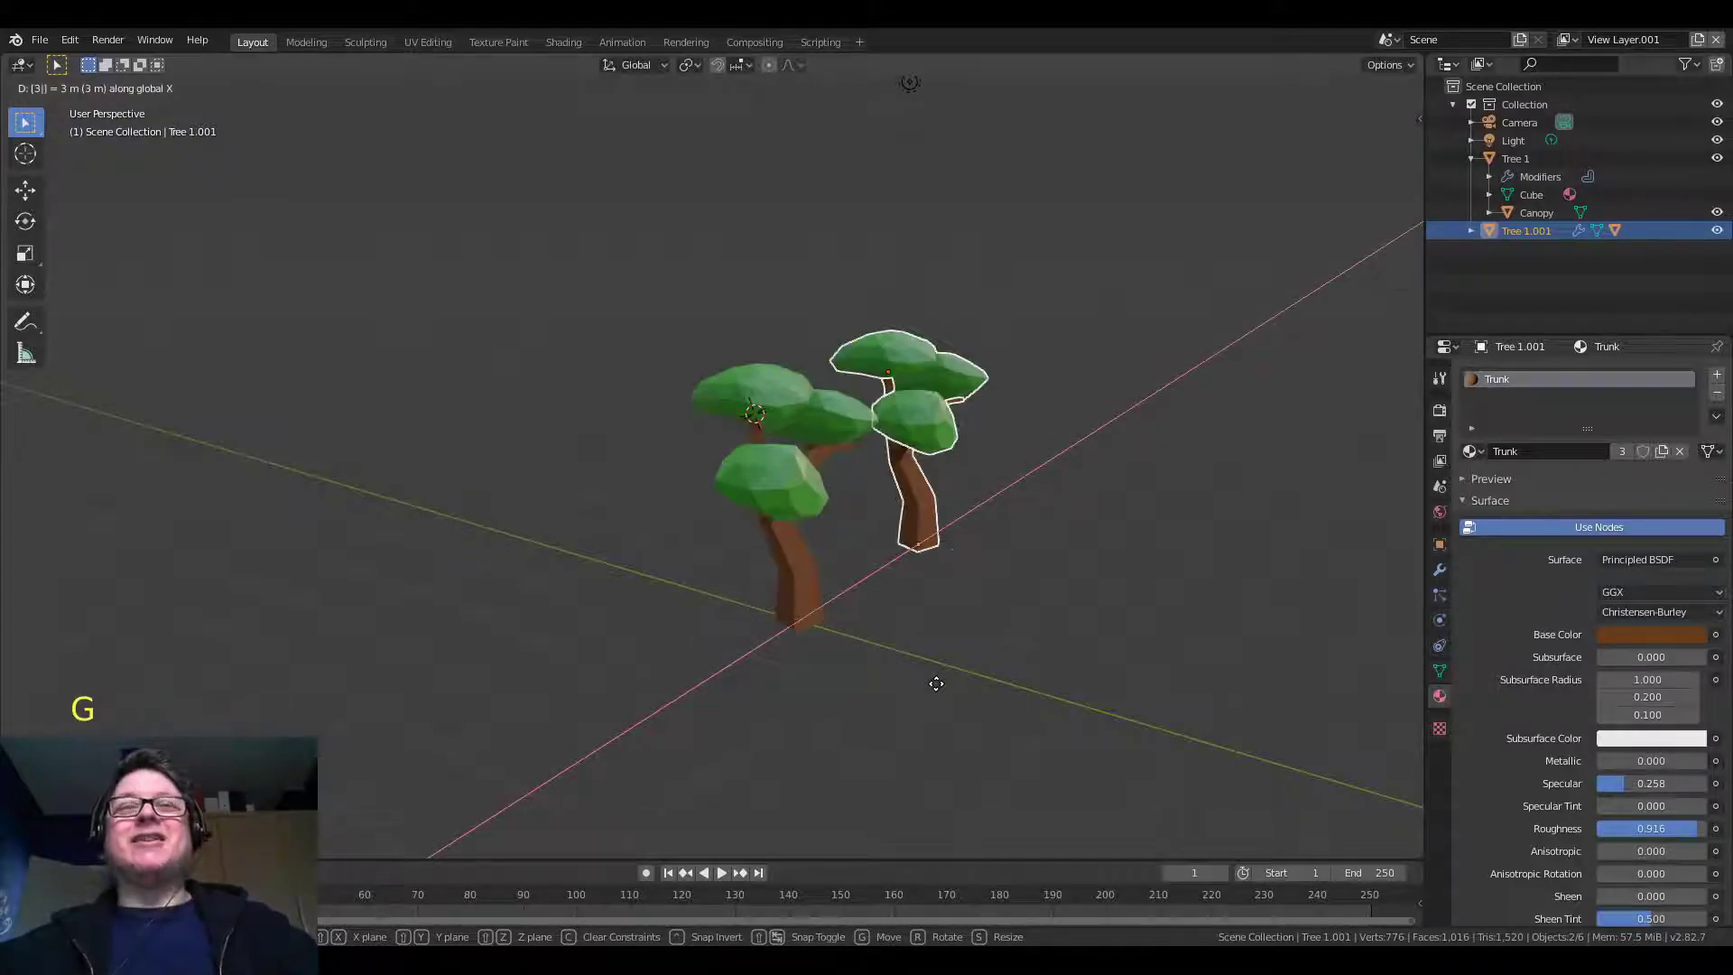
key("Return")
middle_click_drag(1182, 585, 1040, 552)
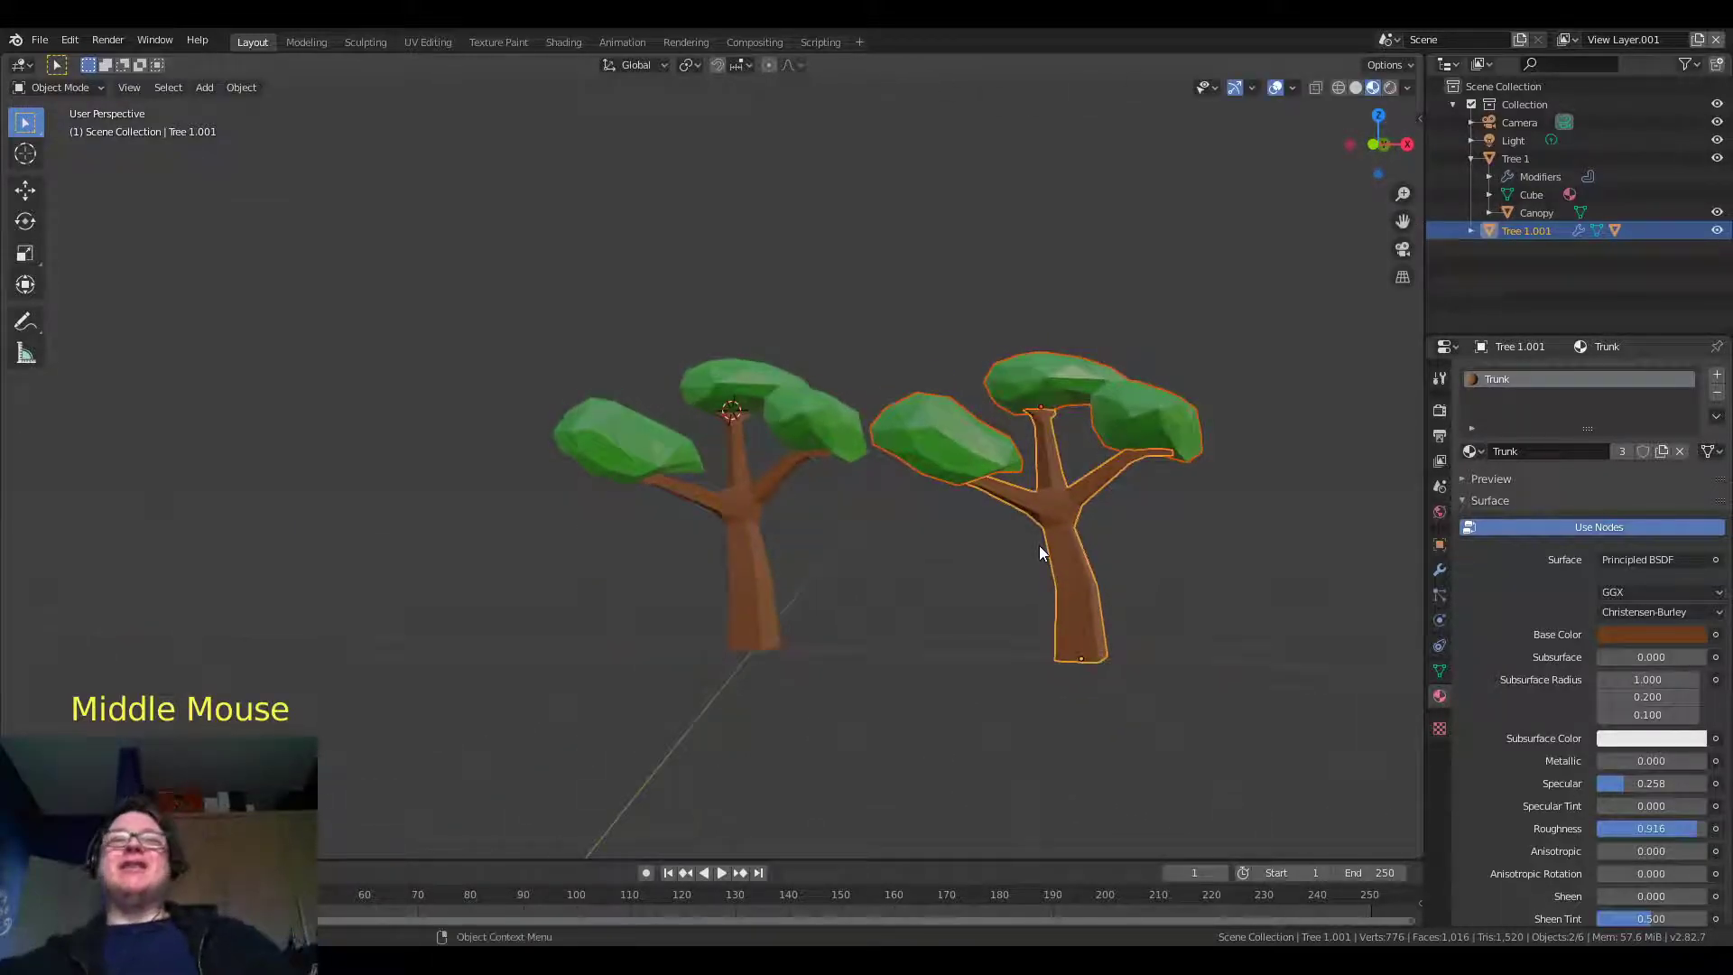
middle_click_drag(1038, 548, 989, 542)
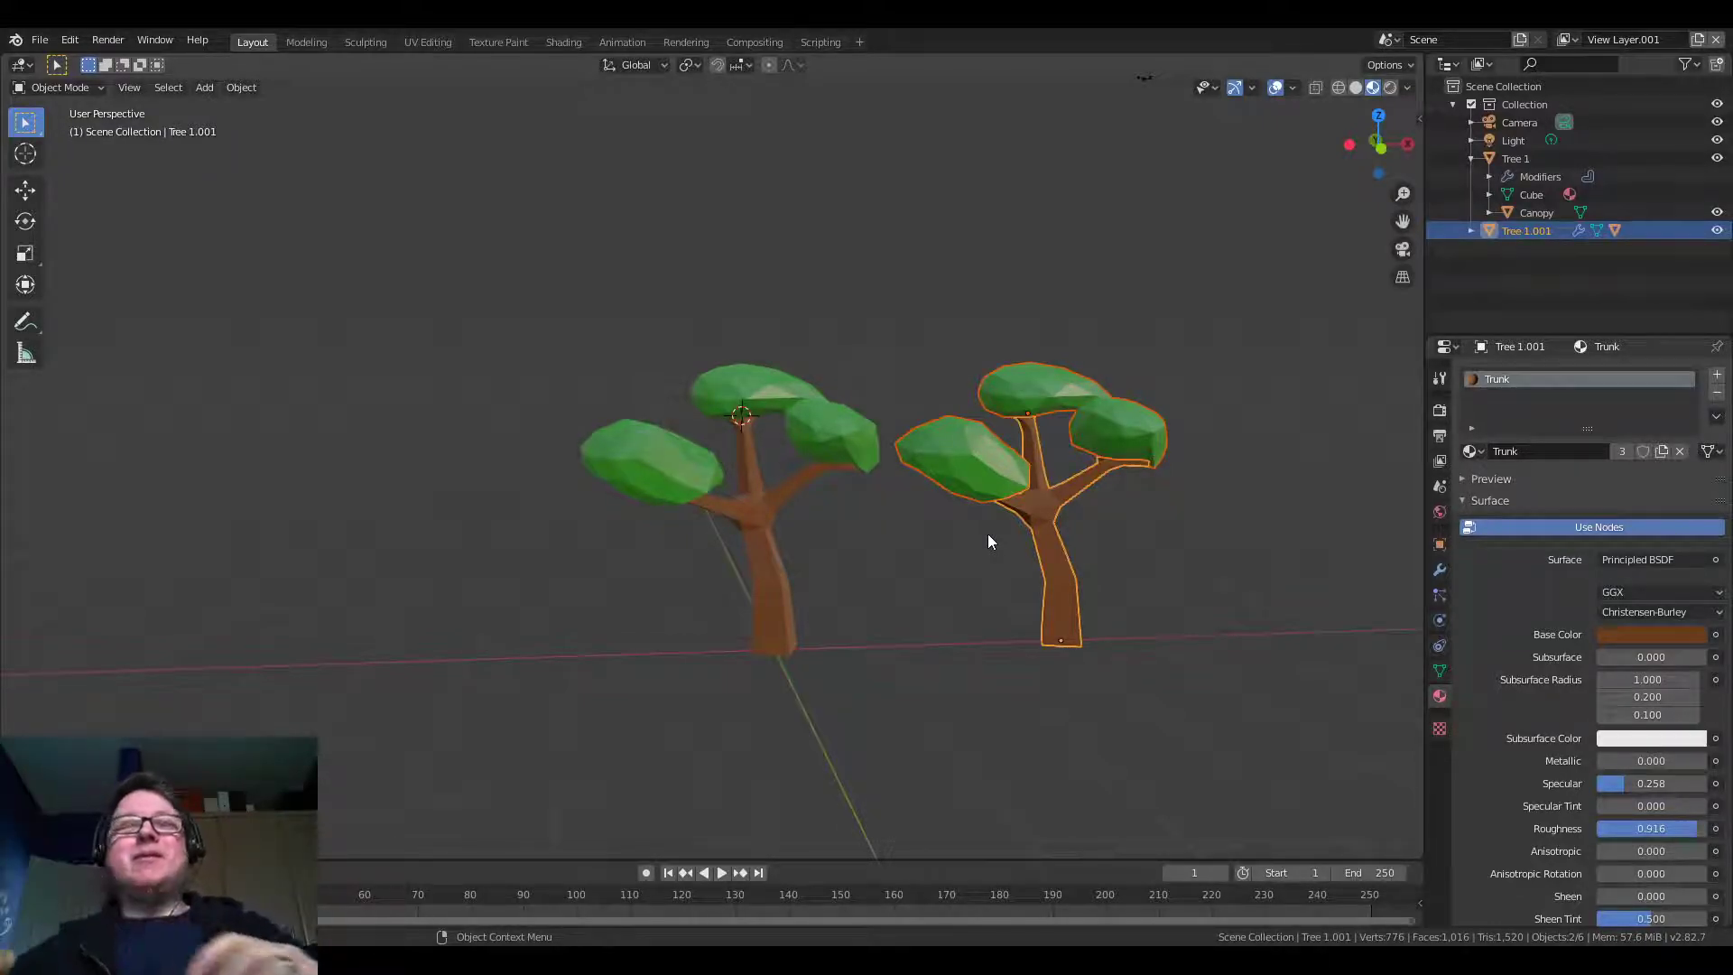
Select only the duplicated tree's trunk, Tree 1.001, and enter Edit Mode
middle_click_drag(1076, 517, 1021, 565)
left_click(1074, 540)
scroll(1129, 555, "up", 2)
middle_click_drag(1171, 556, 887, 495, "shift")
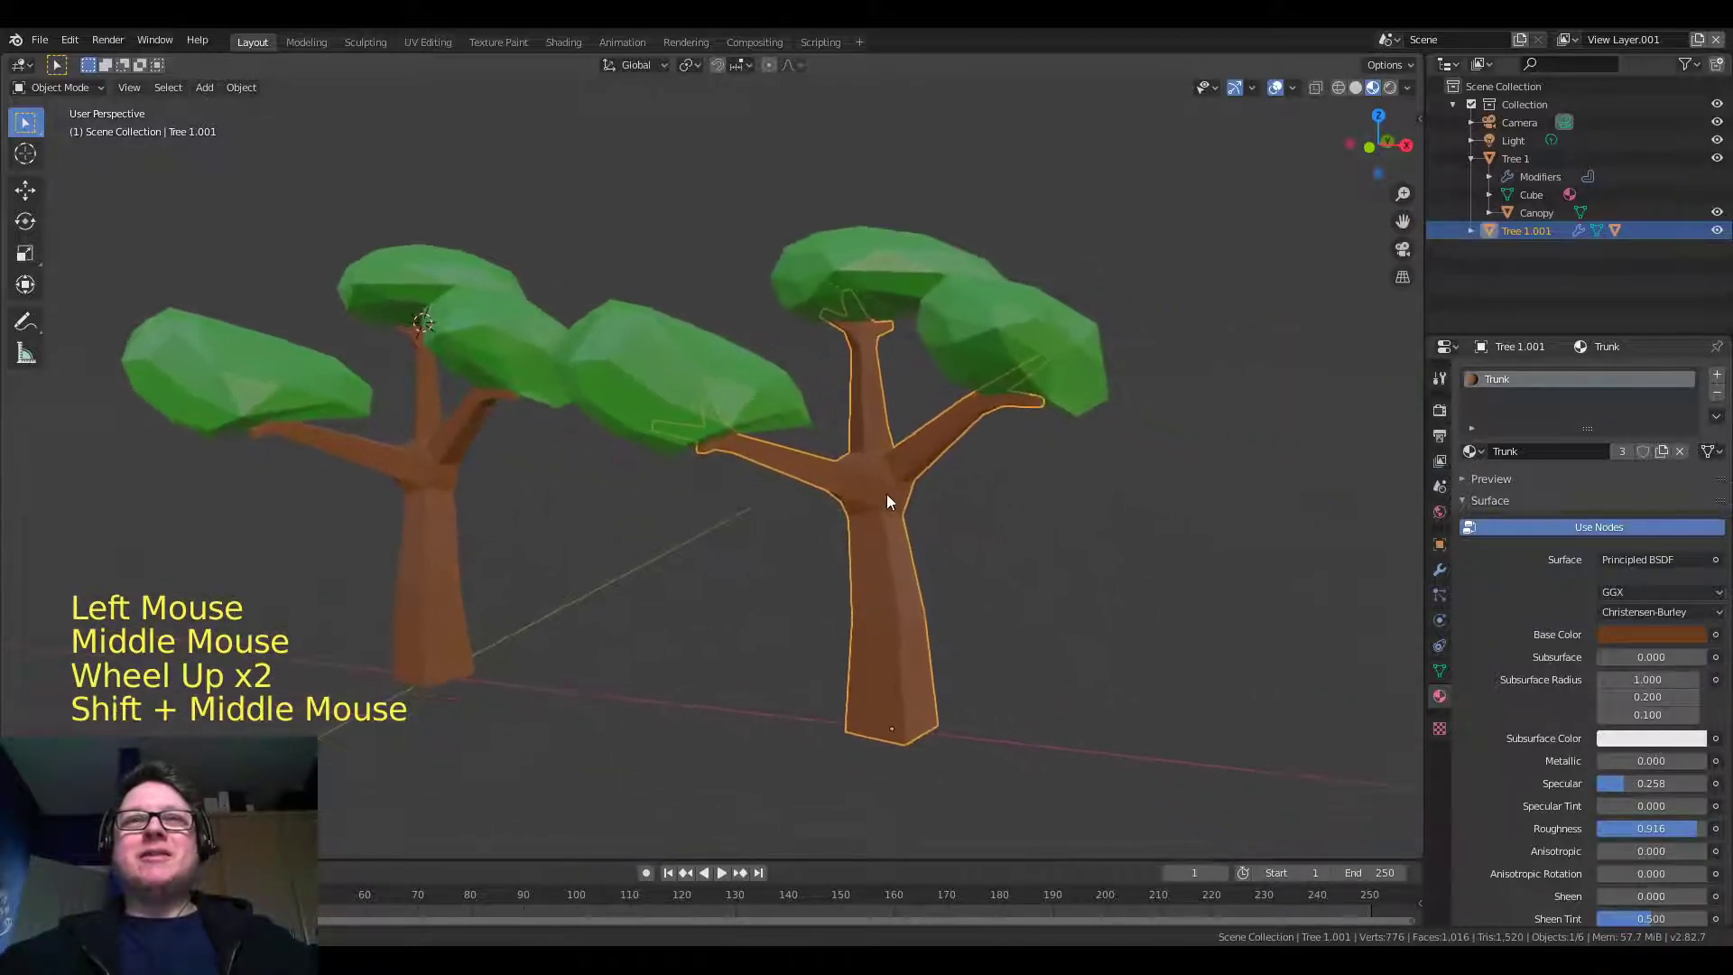
key("Tab")
left_click(874, 505)
key("Tab")
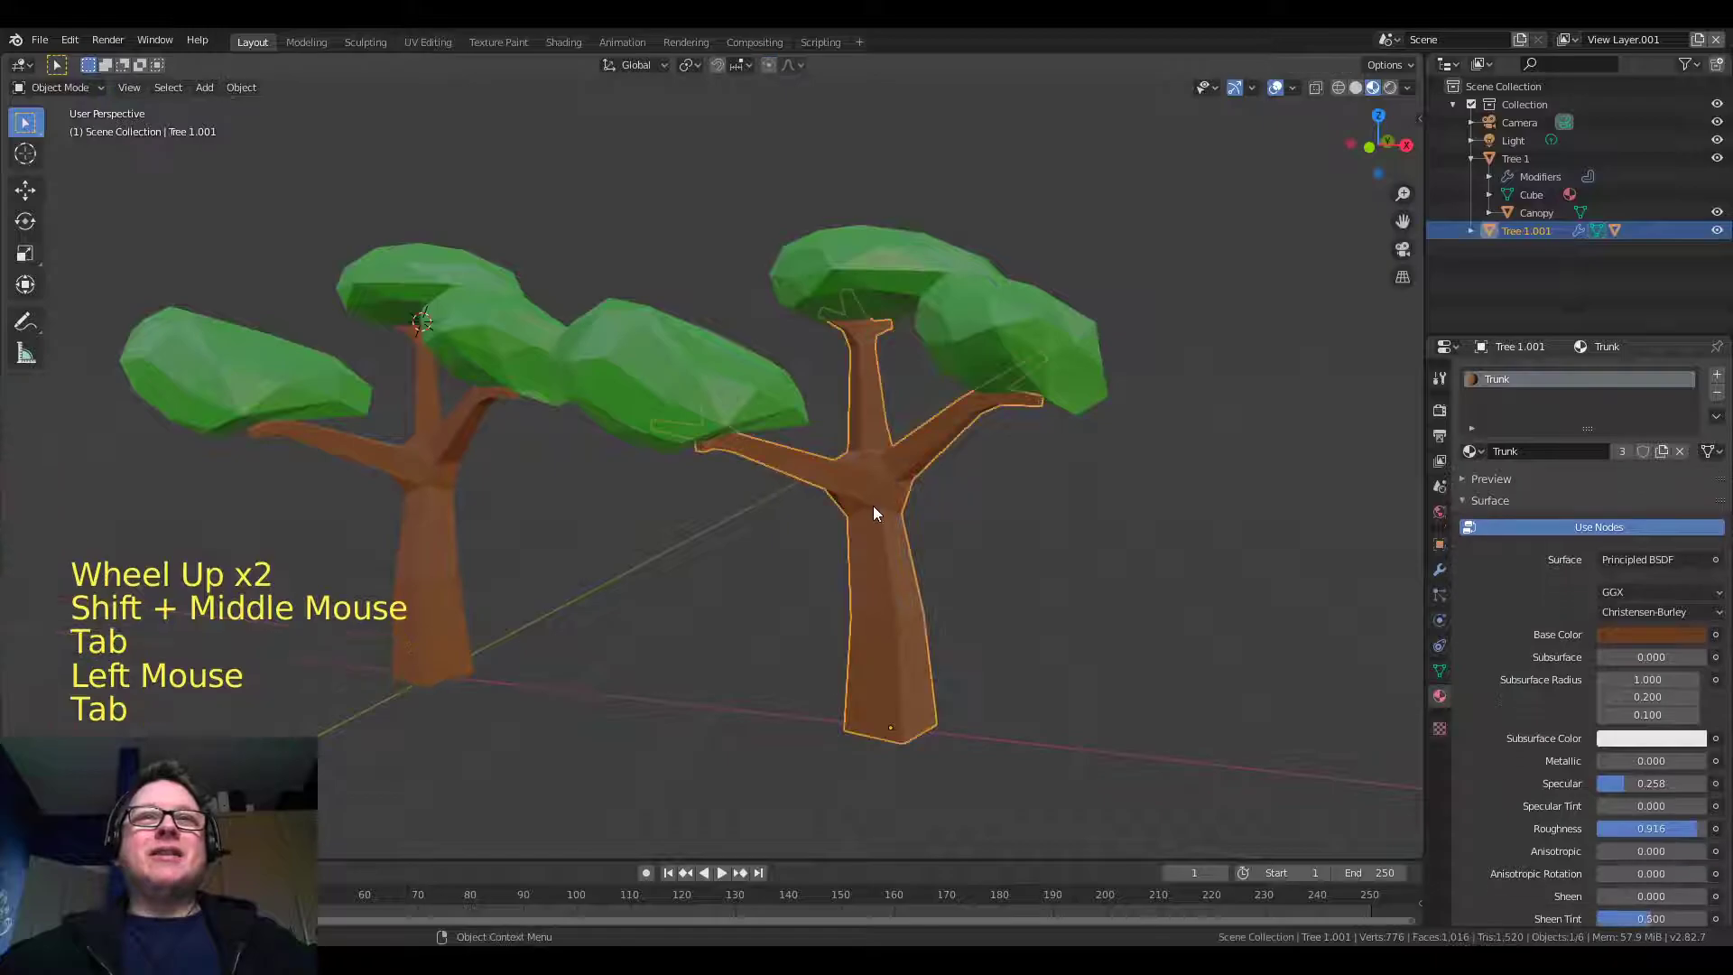
key("Tab")
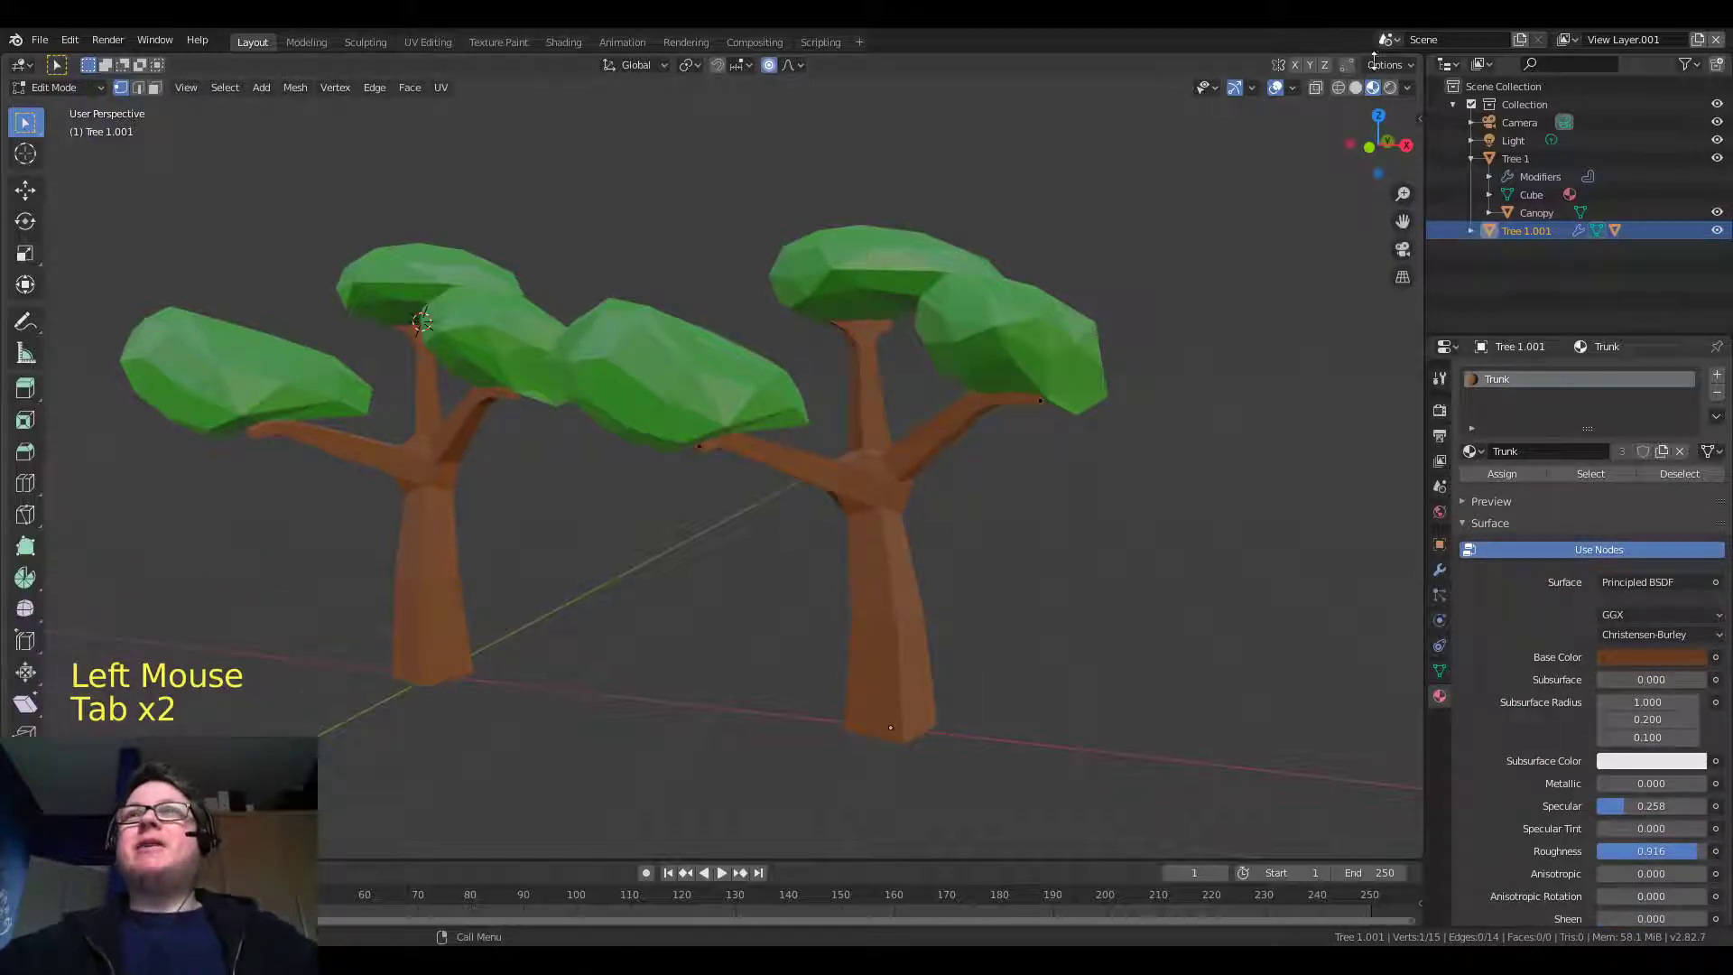
Turn on X-ray and bend the duplicated trunk by moving its middle and fork vertices lower with proportional editing
left_click(1136, 333)
mouse_move(930, 477)
middle_mouse_down()
mouse_move(975, 457)
mouse_move(917, 457)
middle_mouse_up()
left_click(919, 456)
left_click(957, 571)
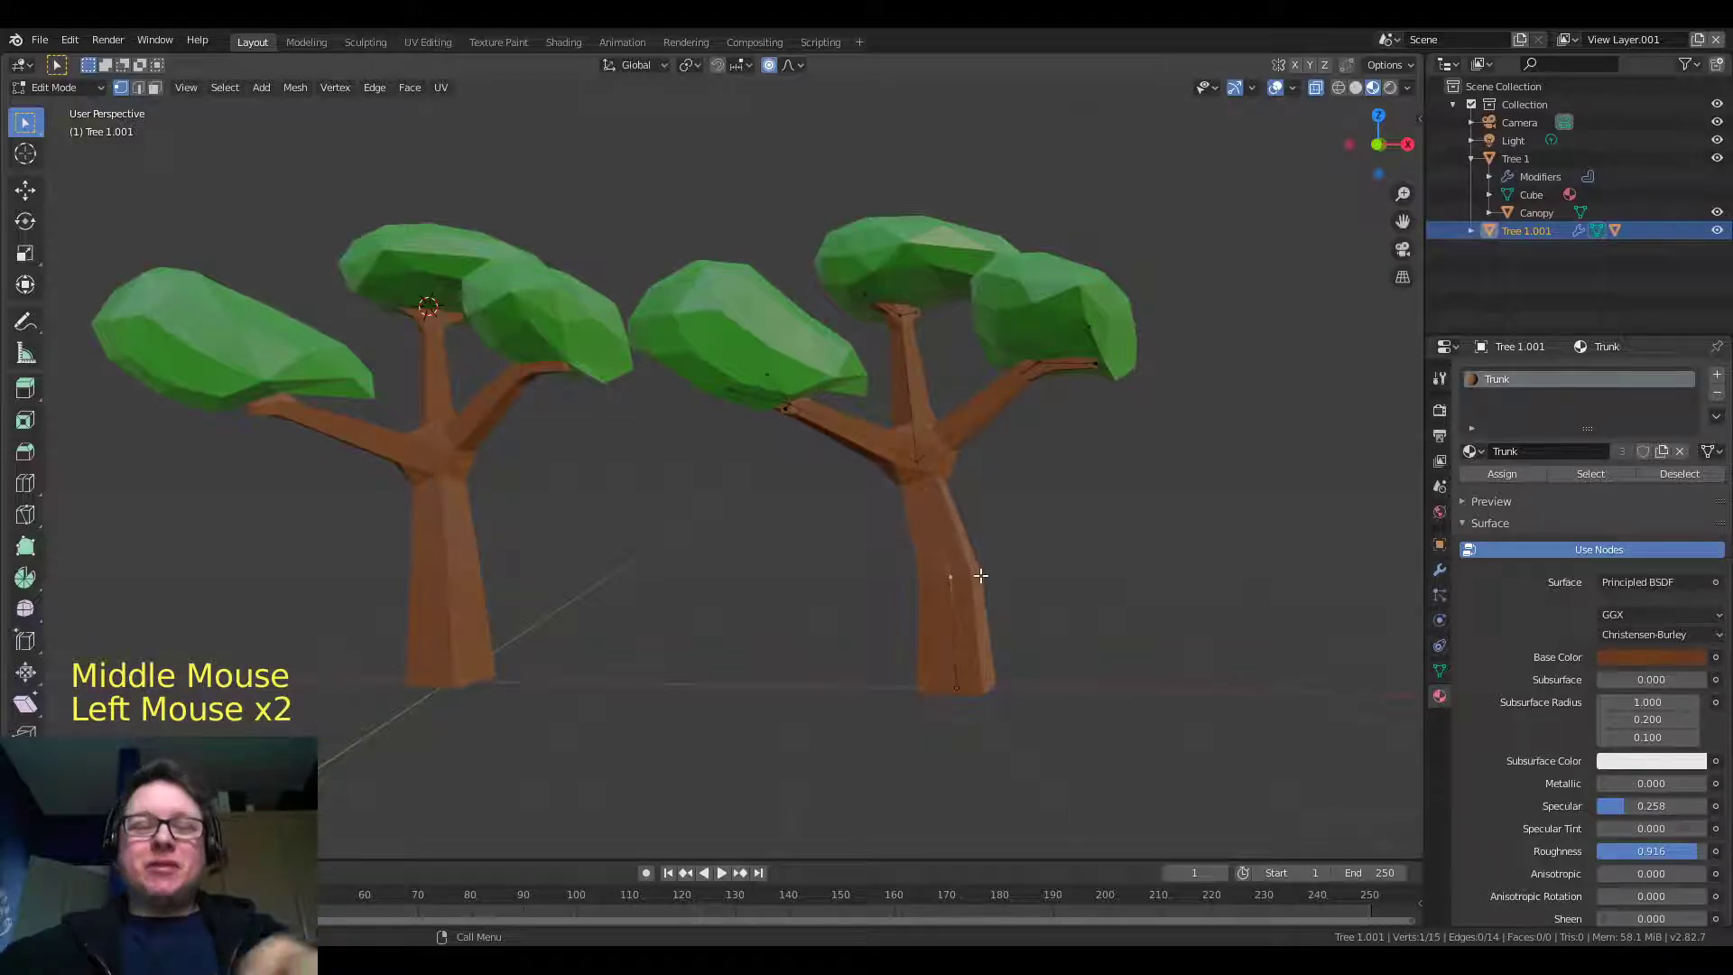
key("g")
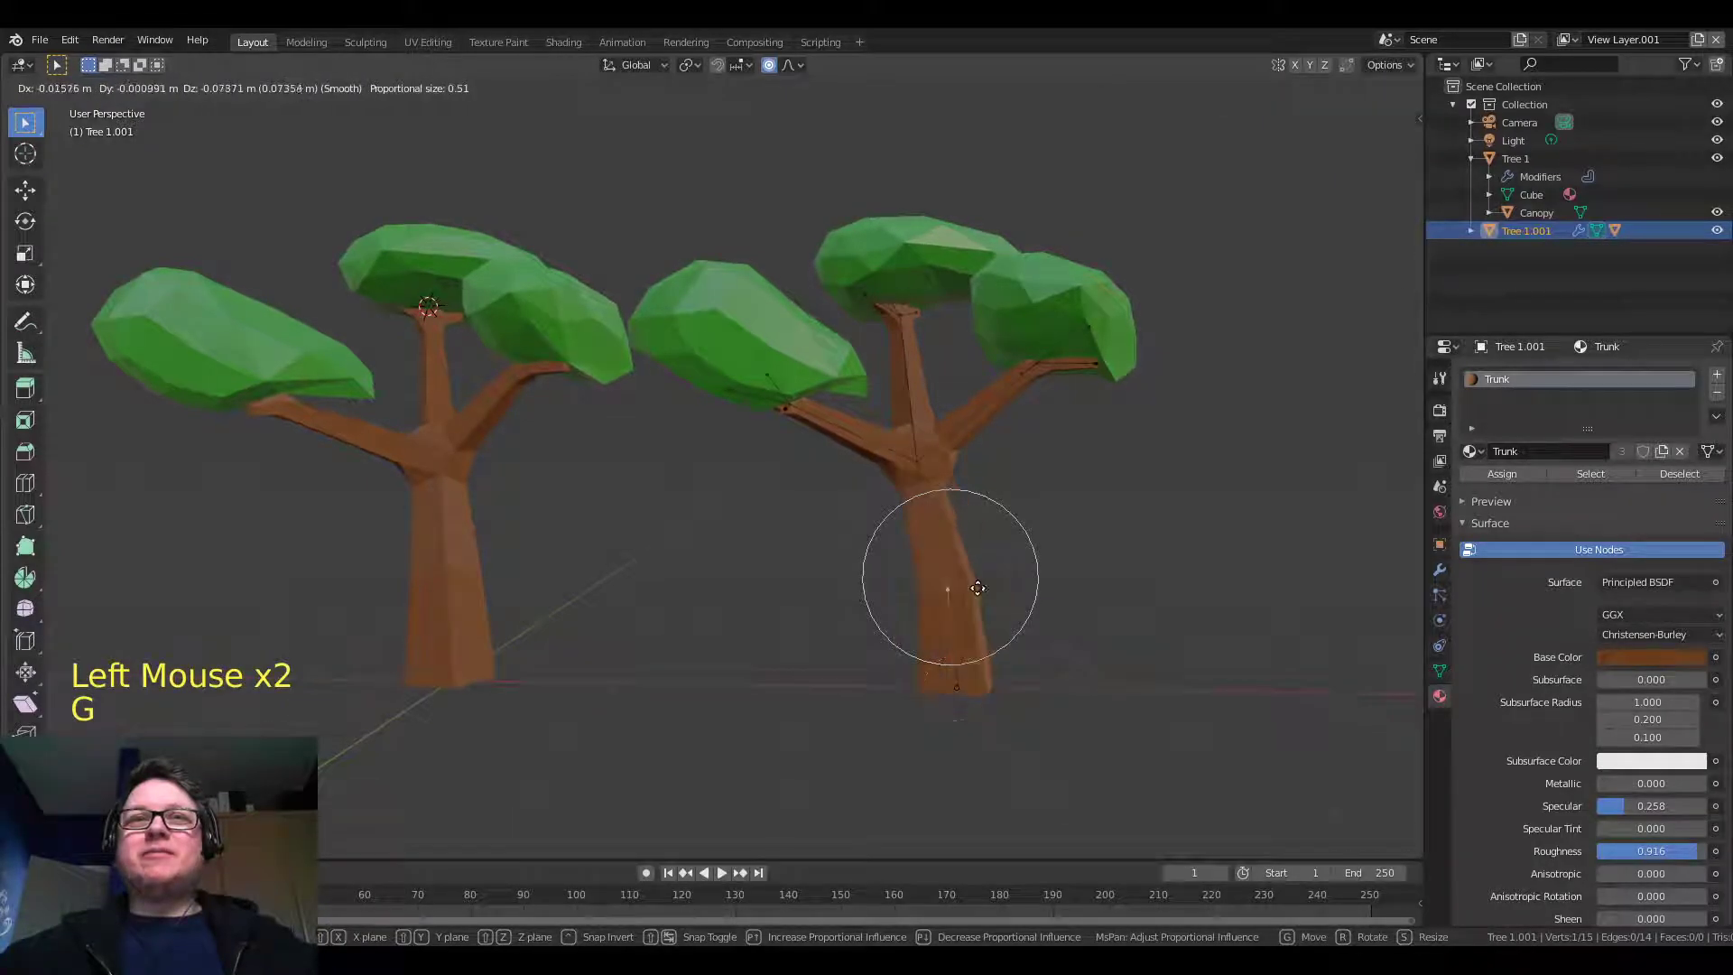
left_click(981, 593)
left_click(919, 461)
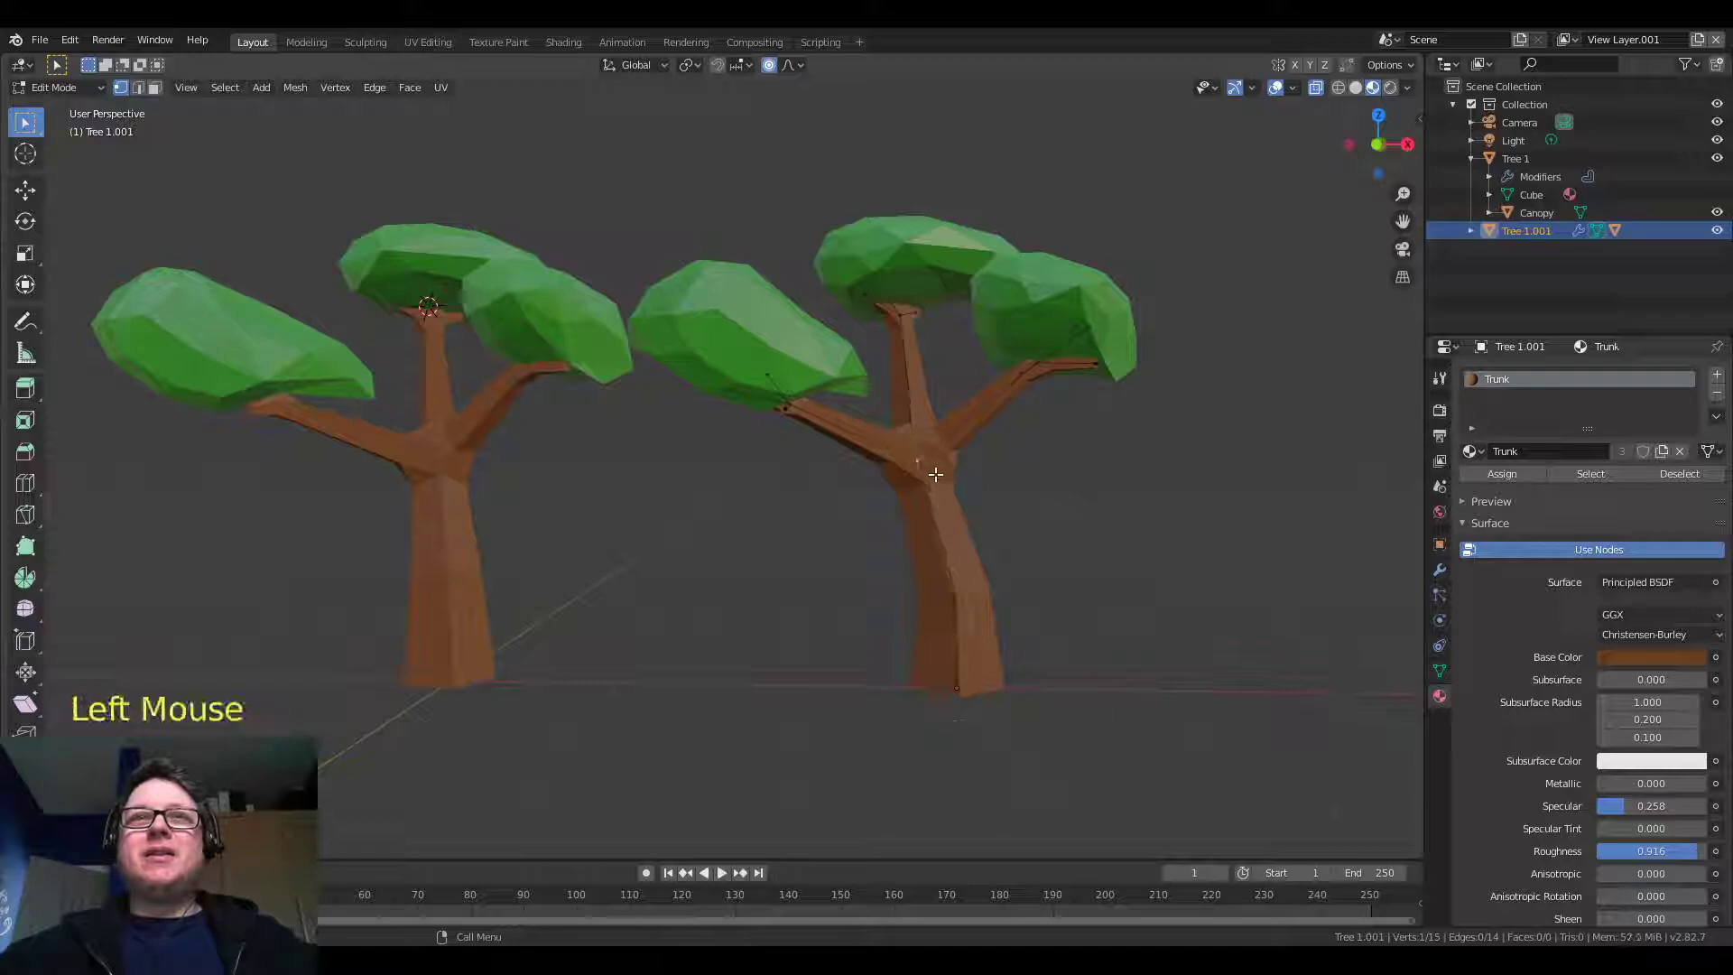
key("g")
left_click(920, 501)
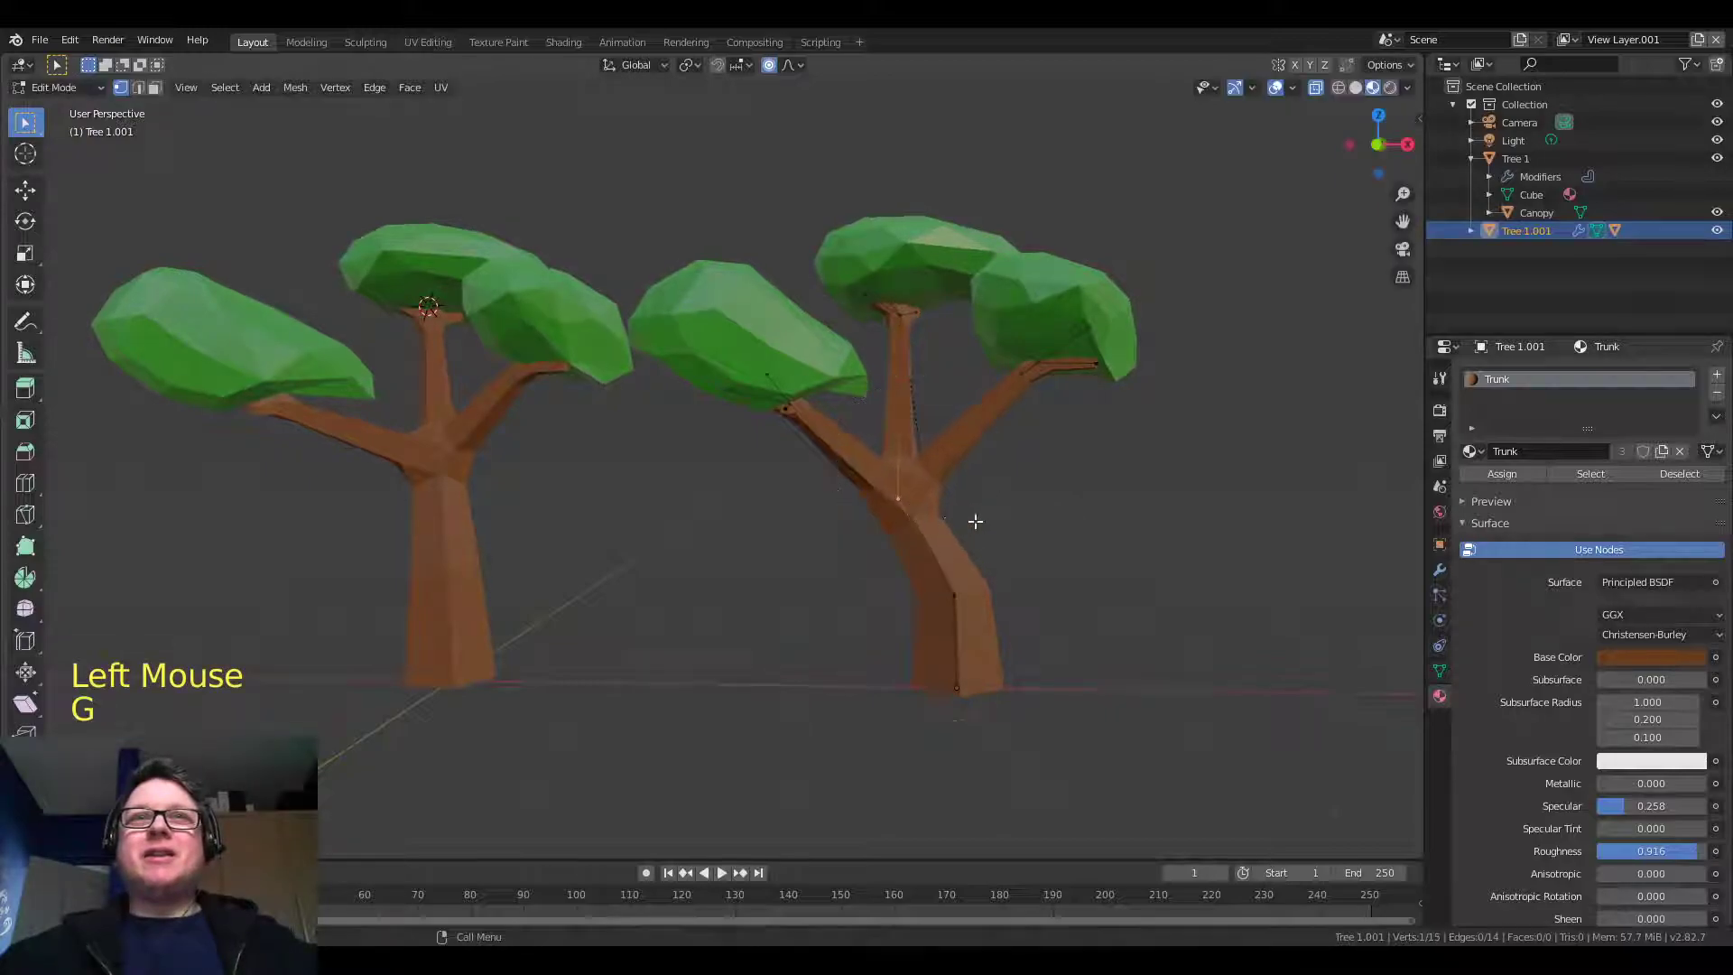
Select the branch vertices above the fork of Tree 1.001 and move them down and along positive X
middle_click_drag(967, 523, 998, 539)
left_click_drag(719, 232, 1215, 457)
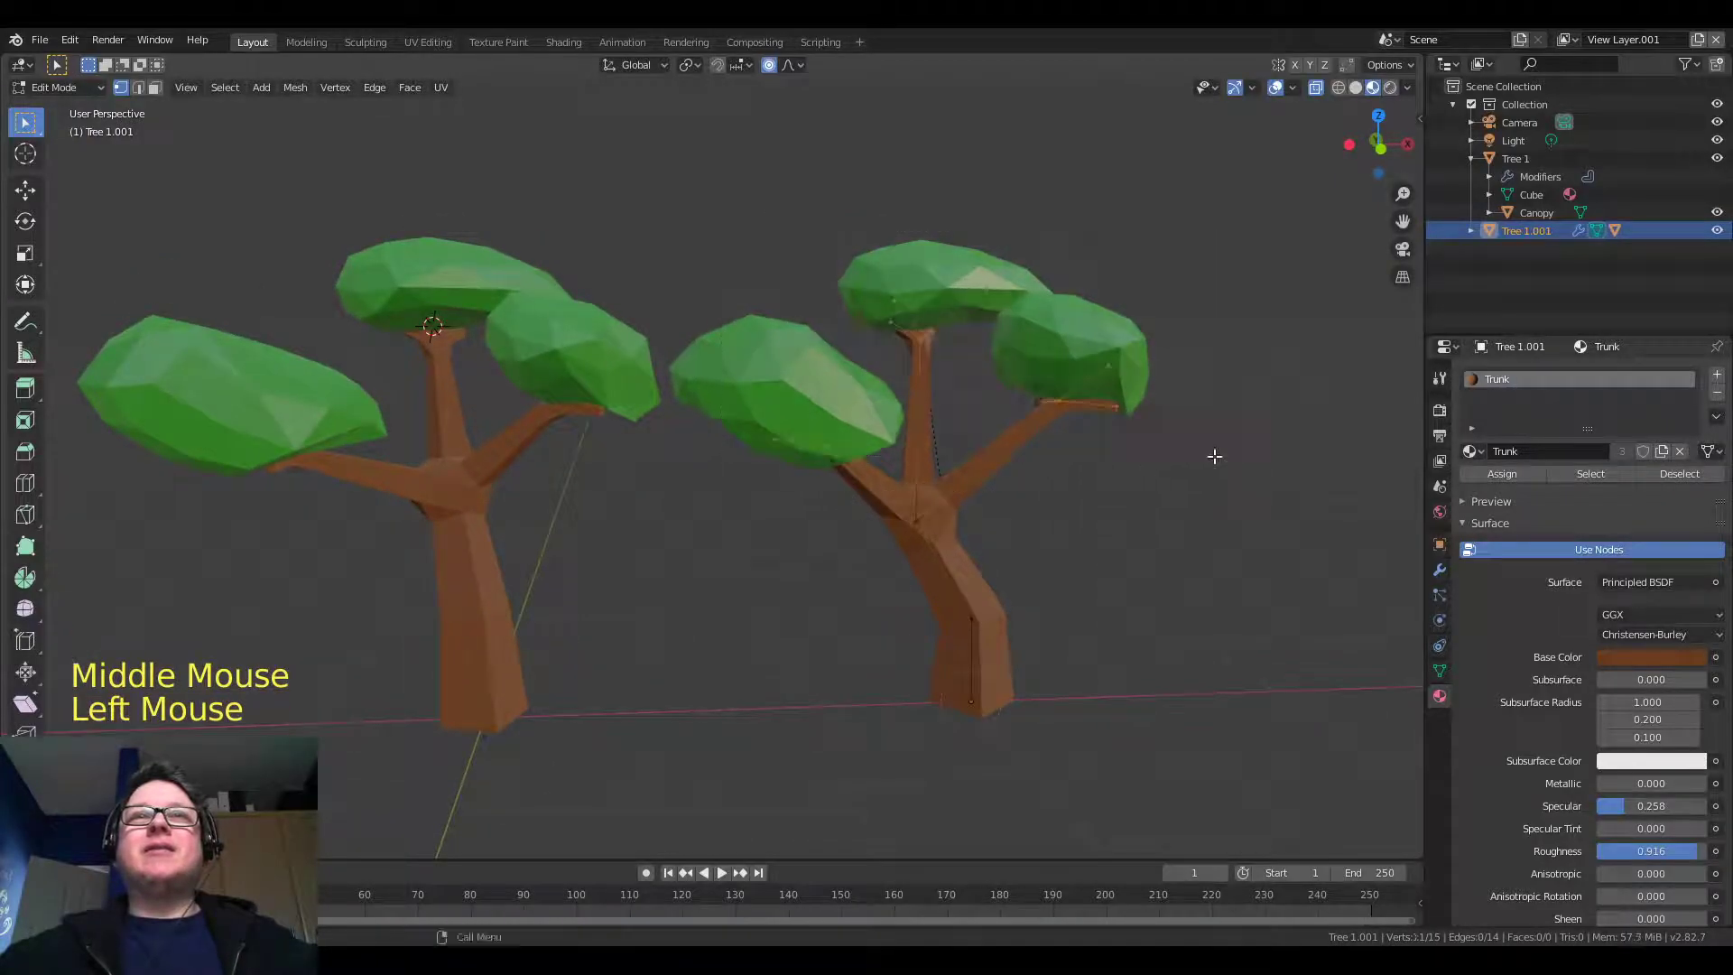
key("g")
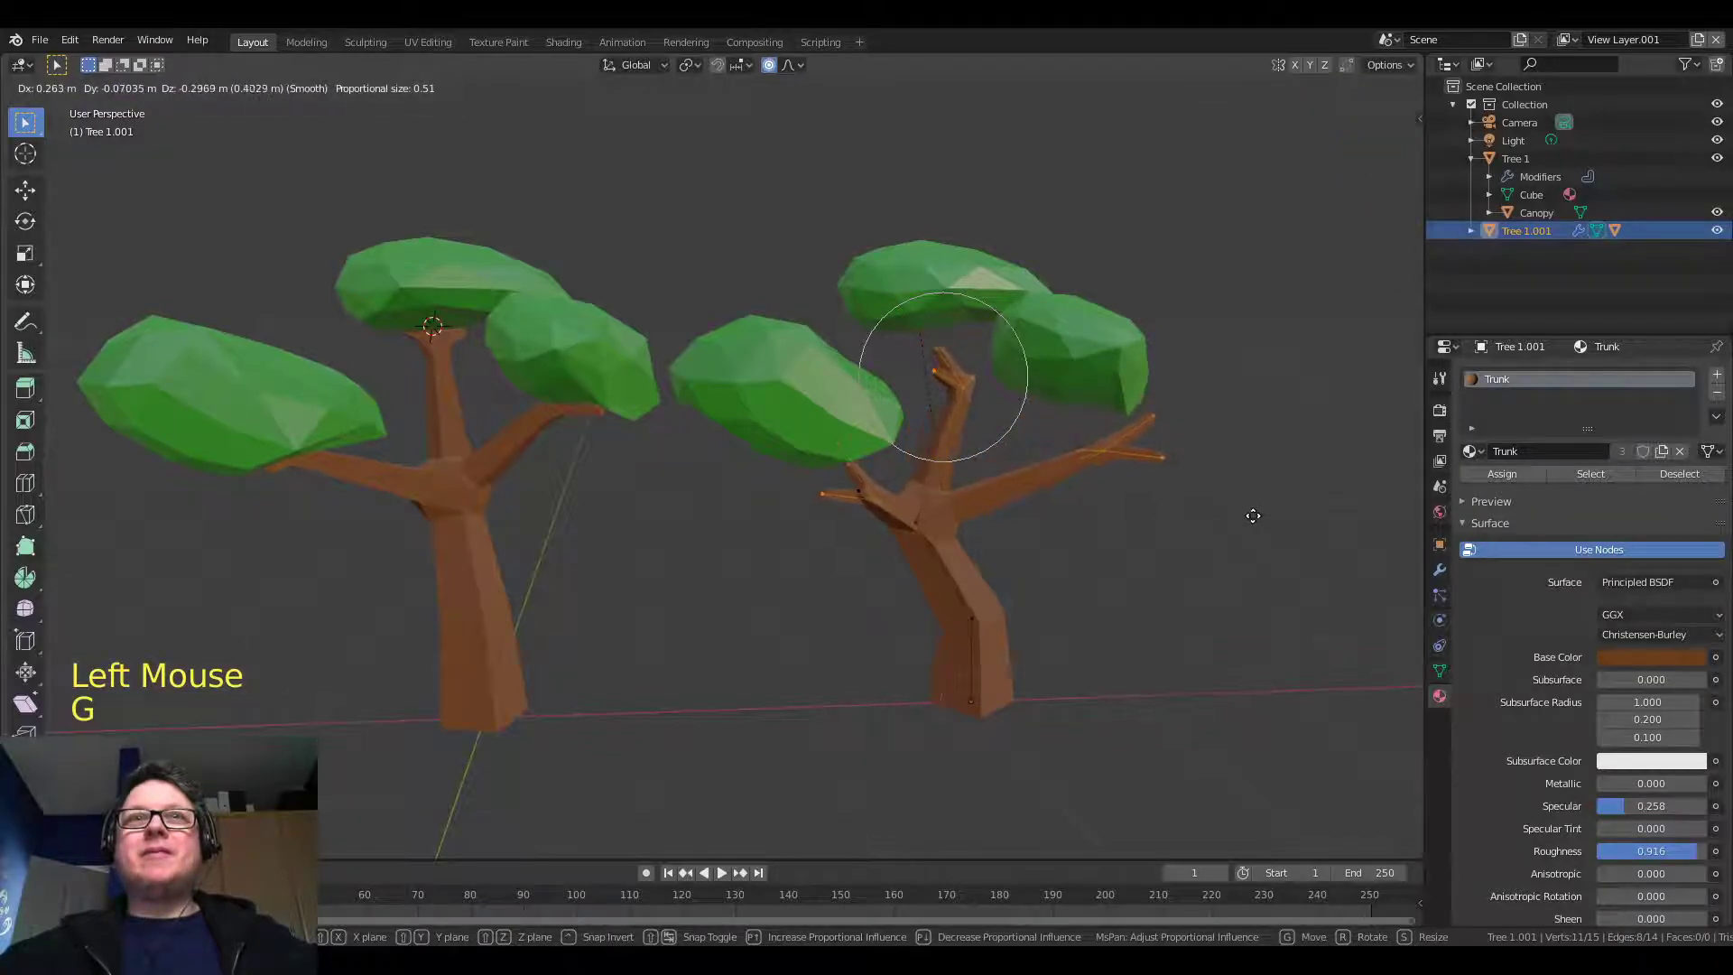
left_click(1249, 506)
Pull the end vertices of the duplicated trunk's lowest side branch inward and down to shorten that branch
middle_click_drag(1093, 546, 1099, 495)
left_click(1033, 503)
left_click(984, 451)
key("g")
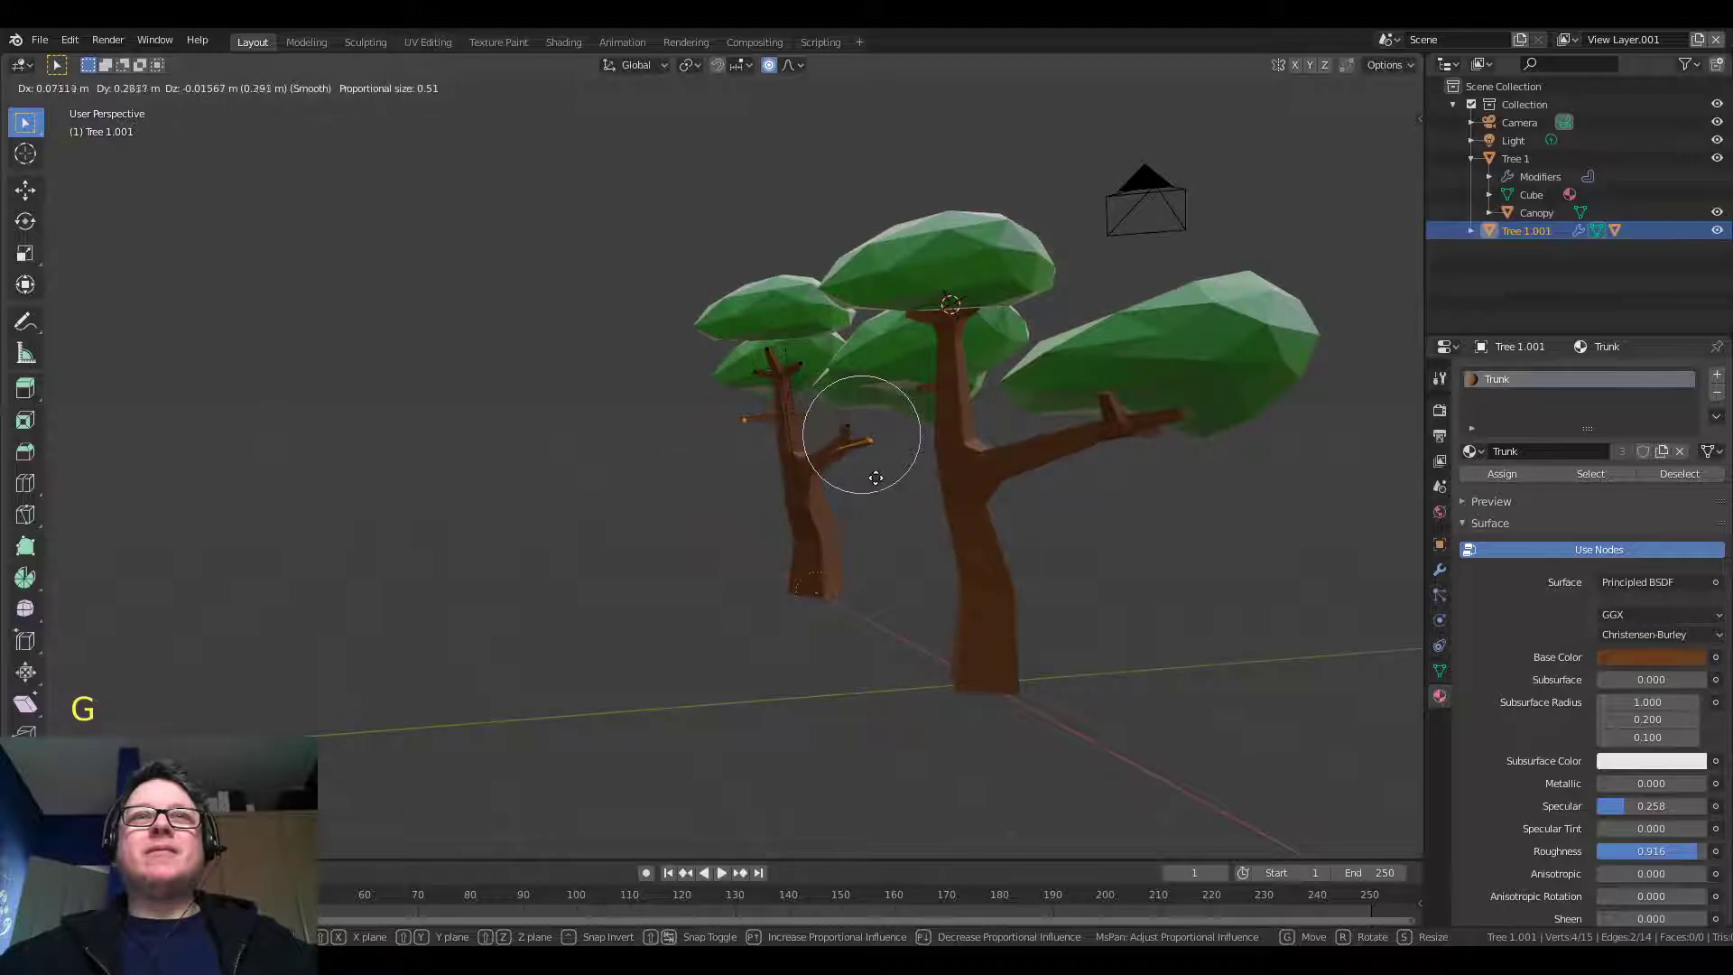
left_click(840, 458)
middle_click_drag(840, 459, 858, 468)
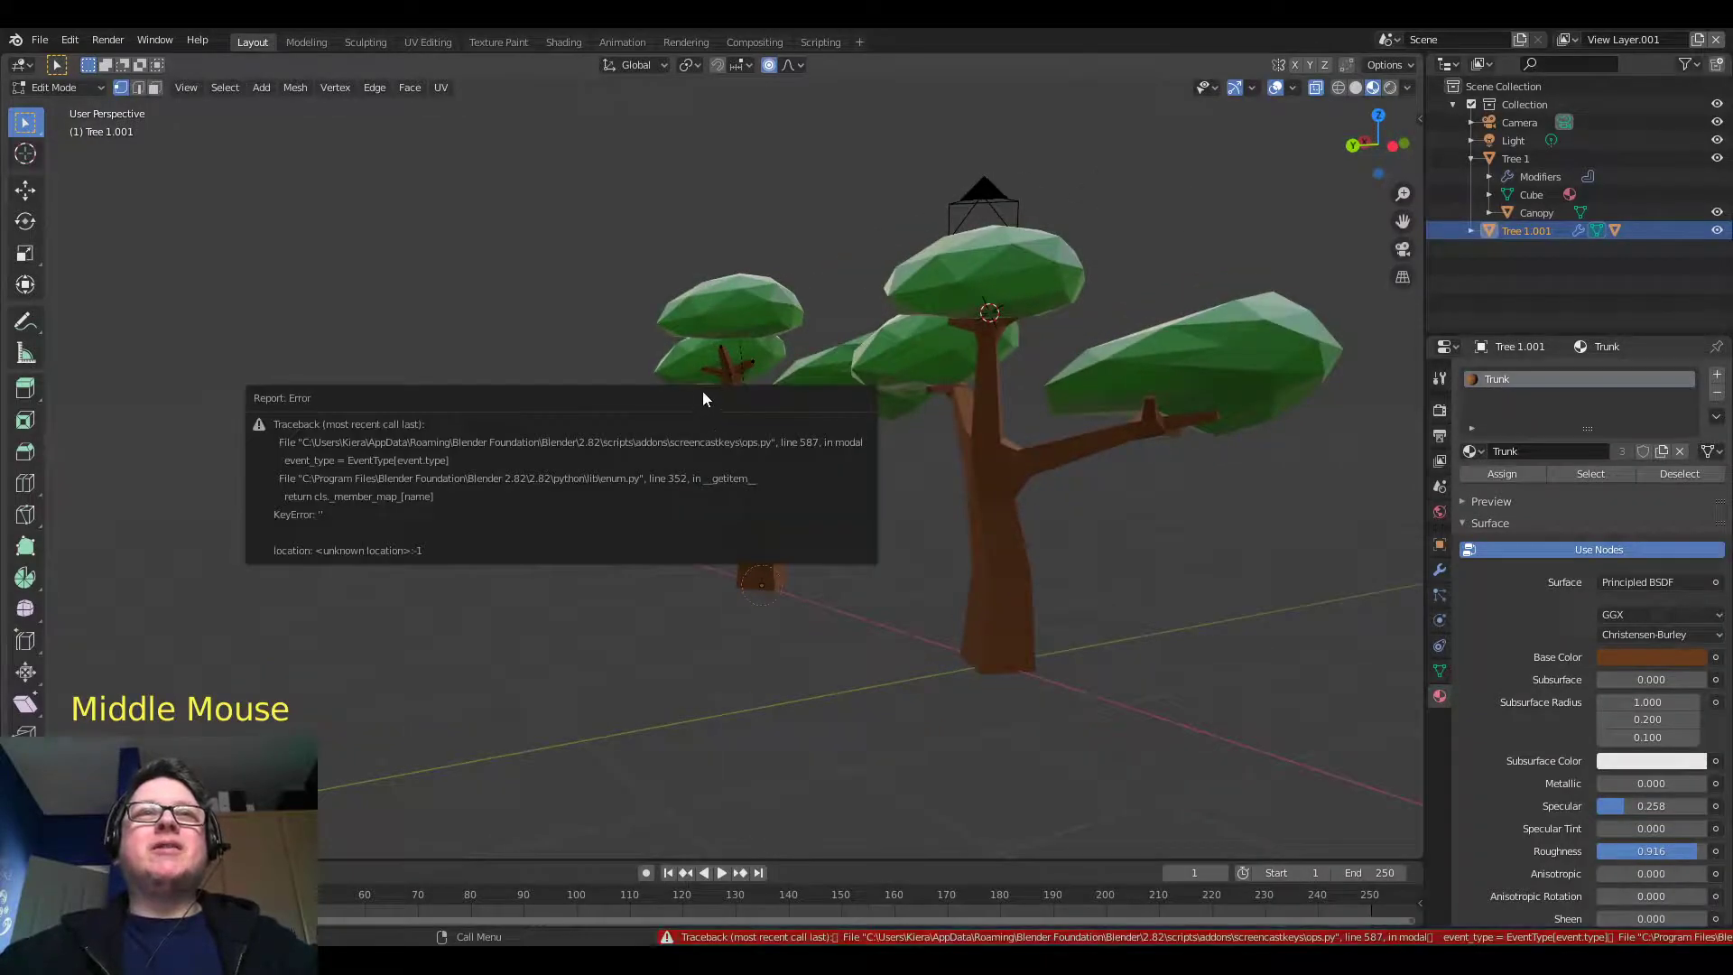
left_click(709, 412, "shift")
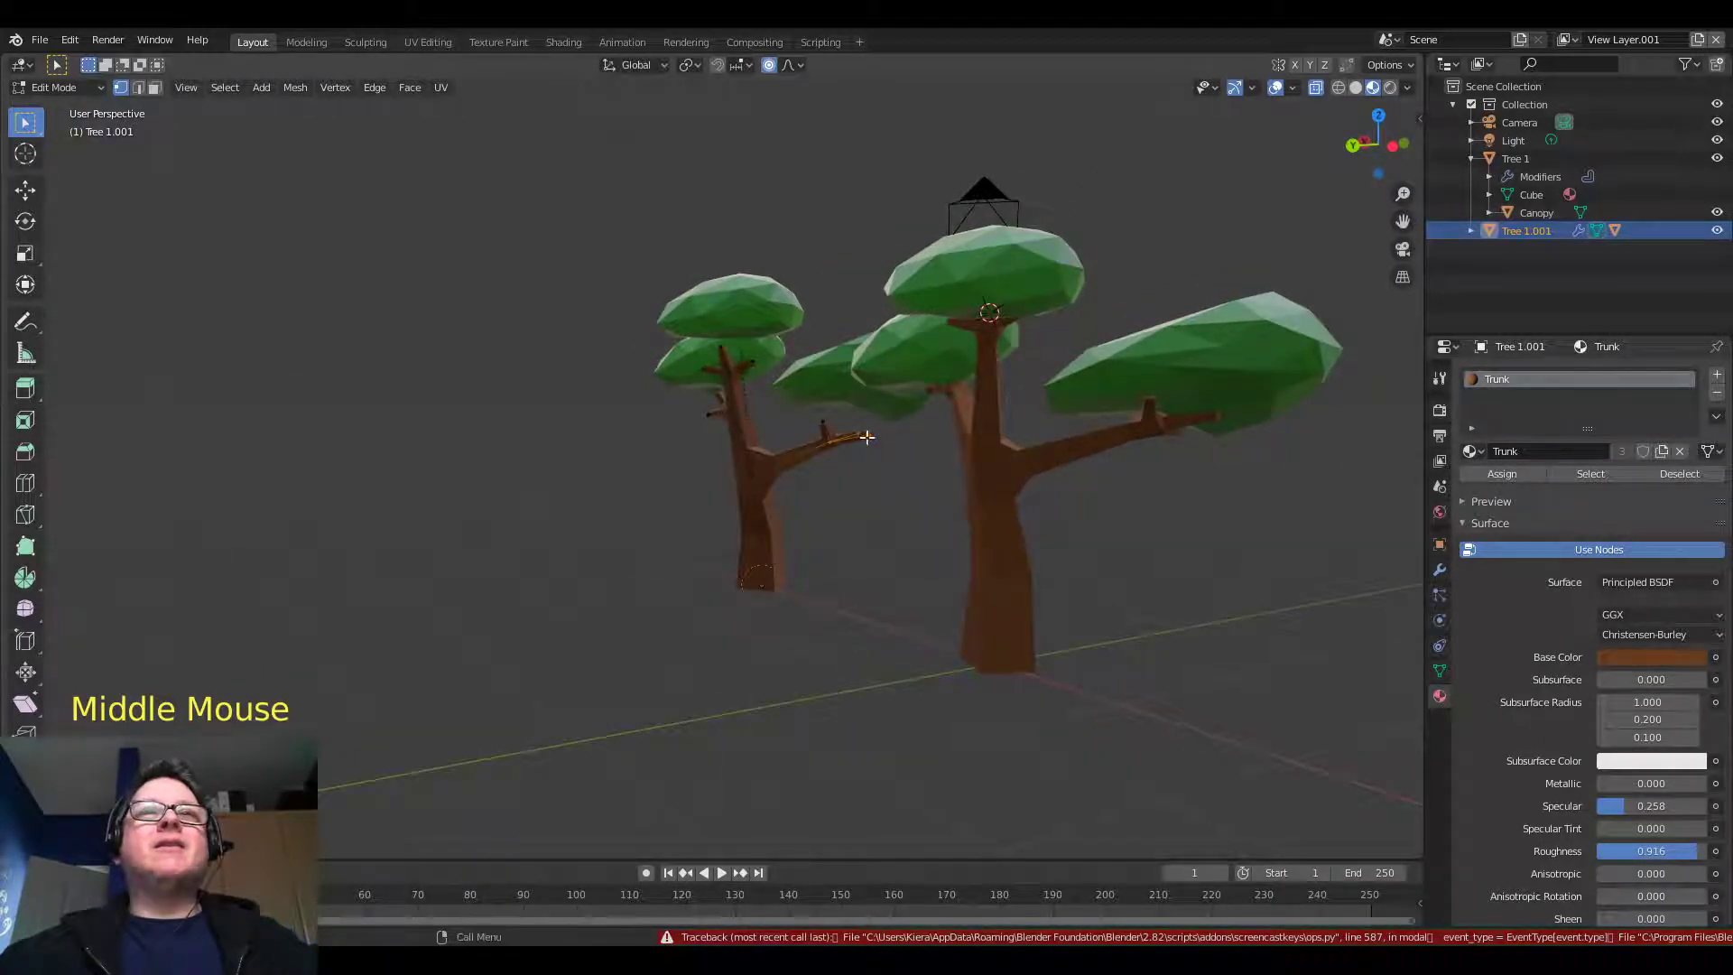
key("g")
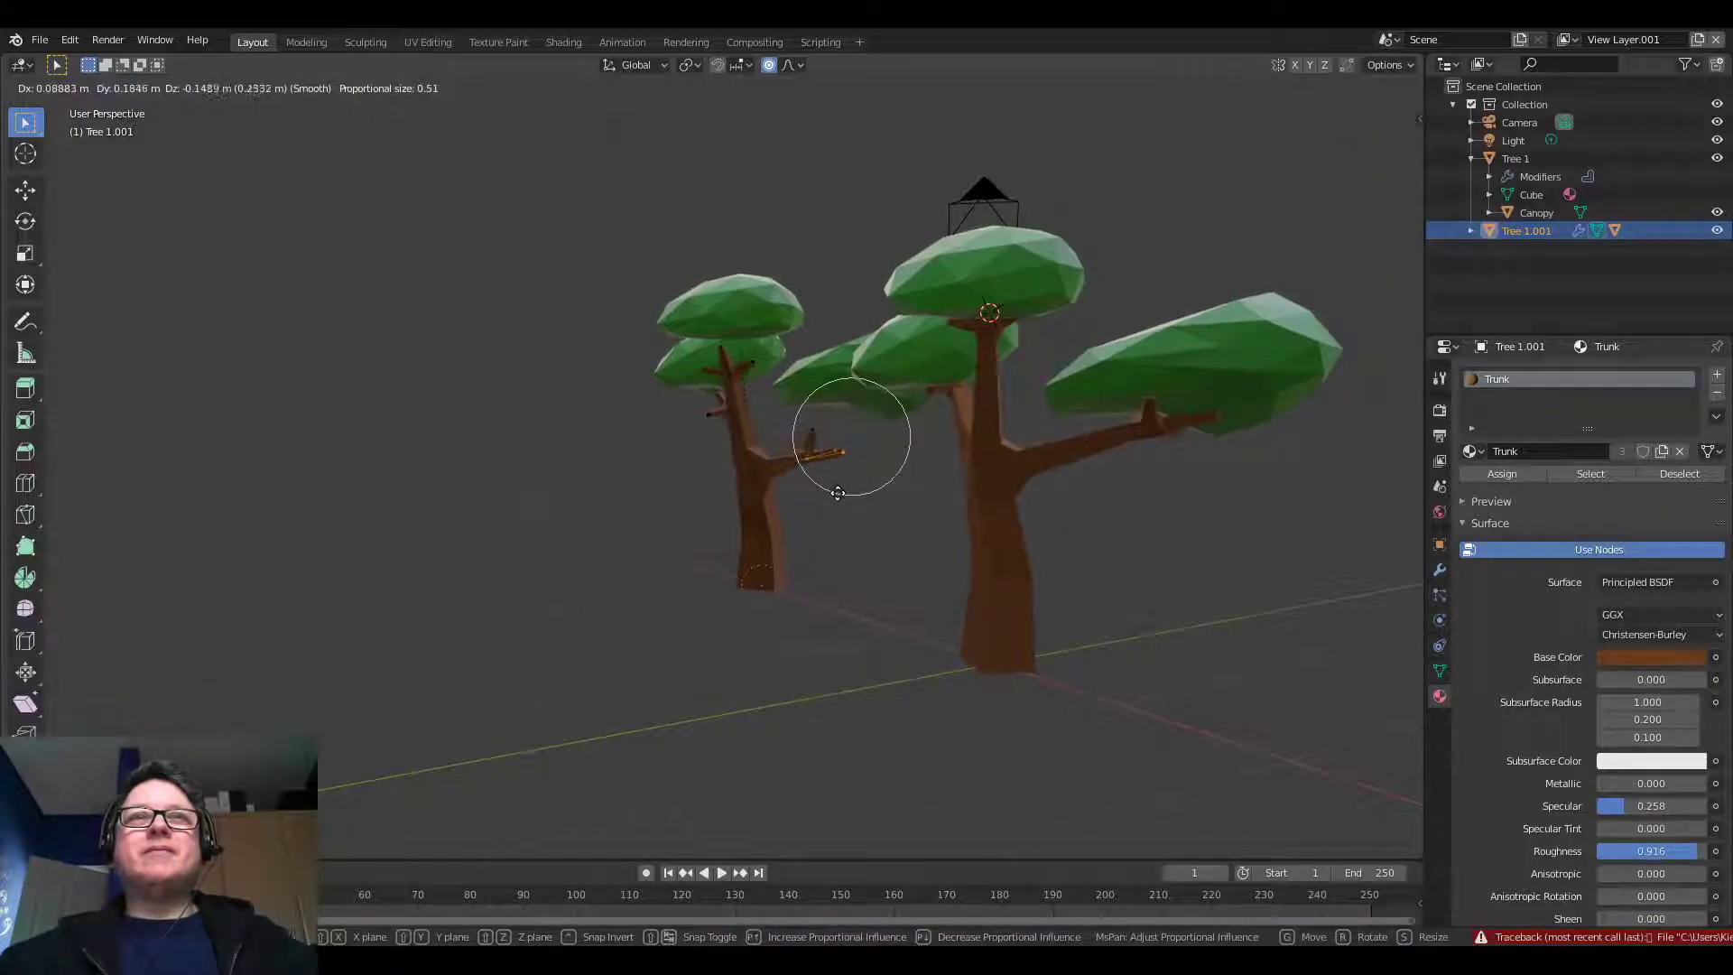
left_click(841, 497)
Select all vertices of the Tree 1.001 trunk and rotate them freehand about the Z axis
middle_click_drag(842, 496, 1071, 510)
scroll(1074, 512, "down", 3)
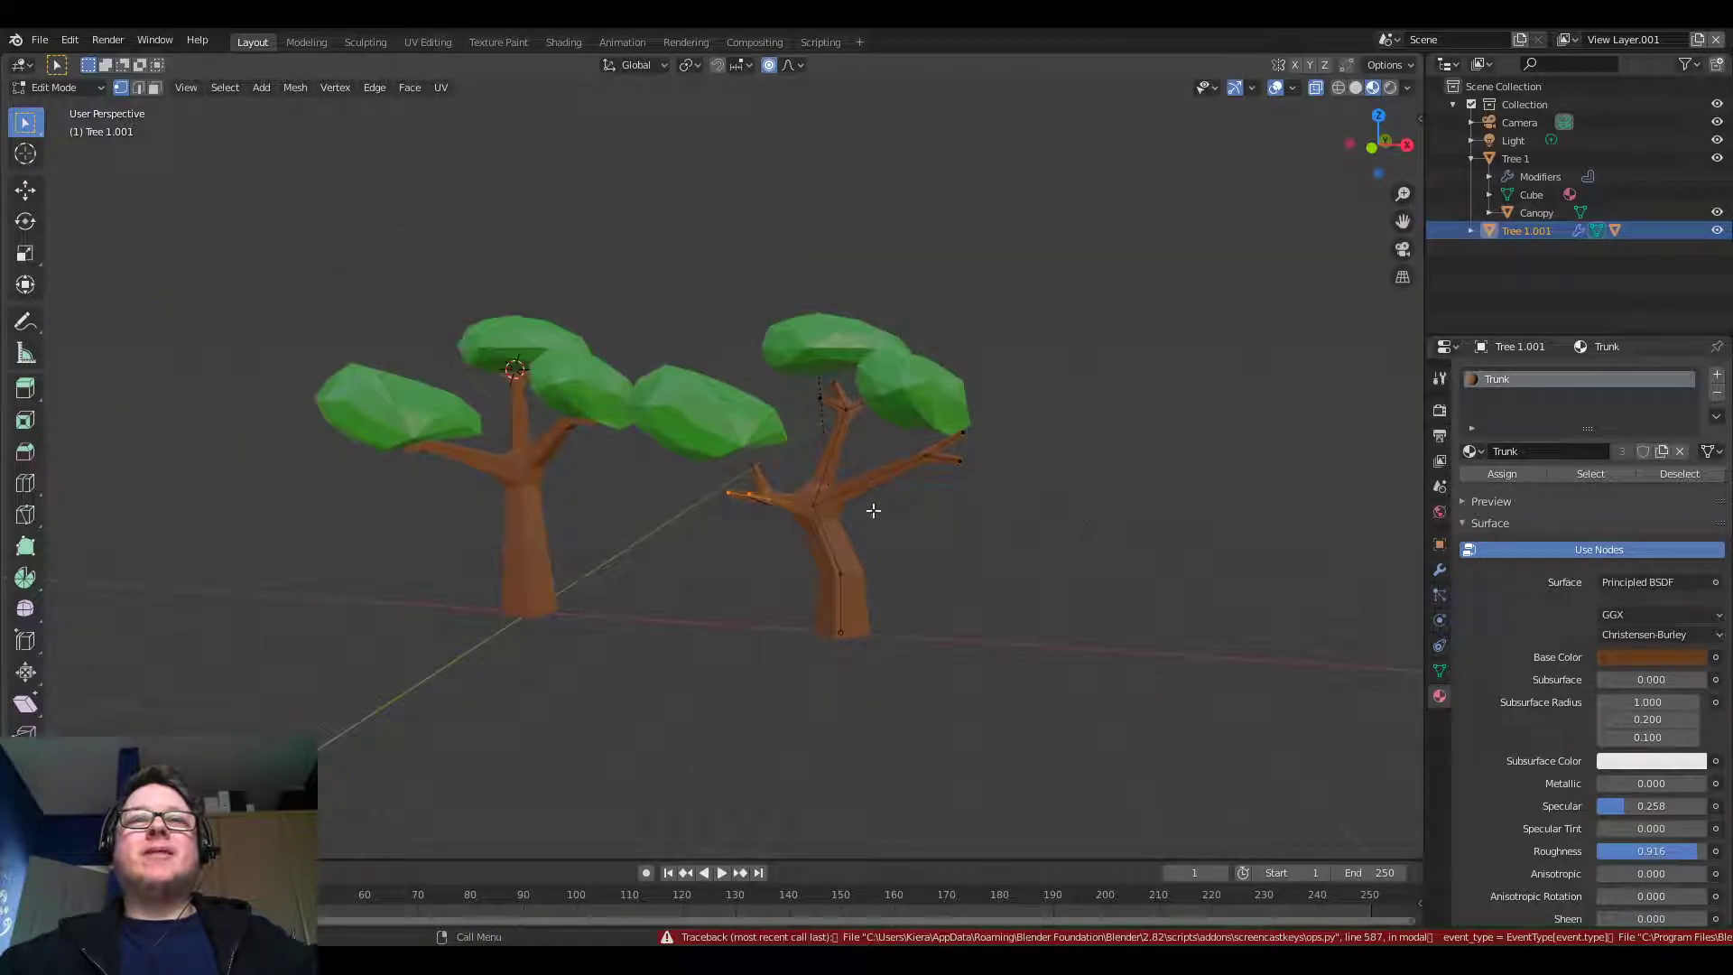
key("r")
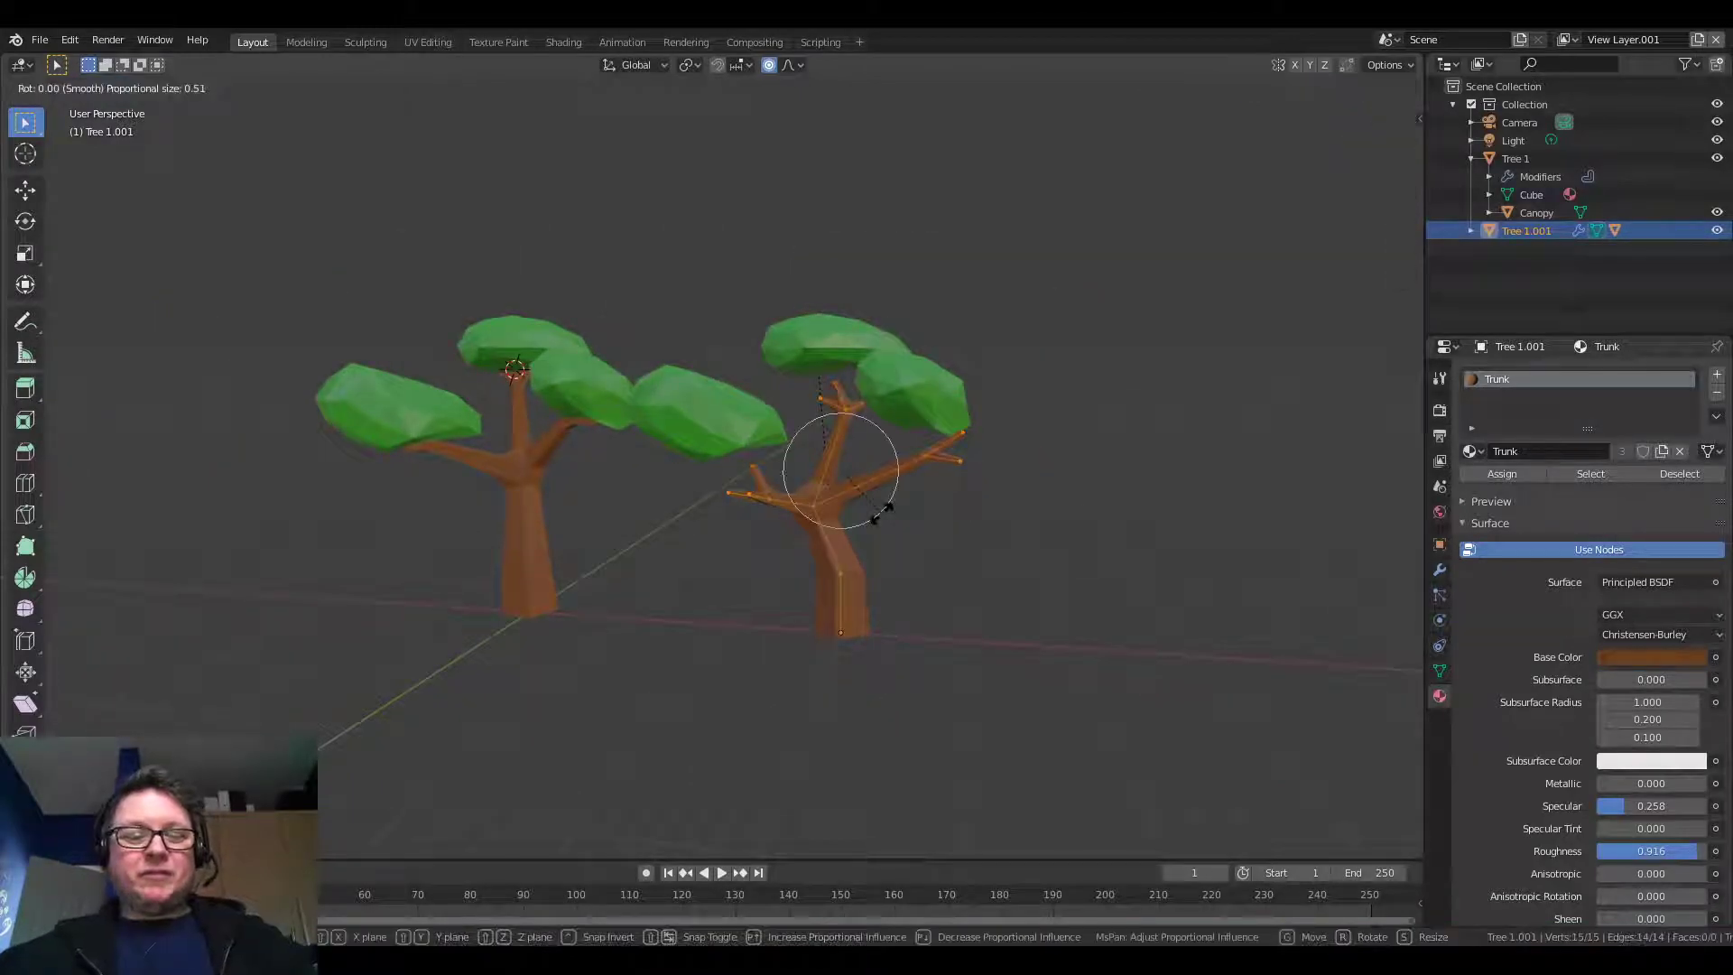
key("Escape")
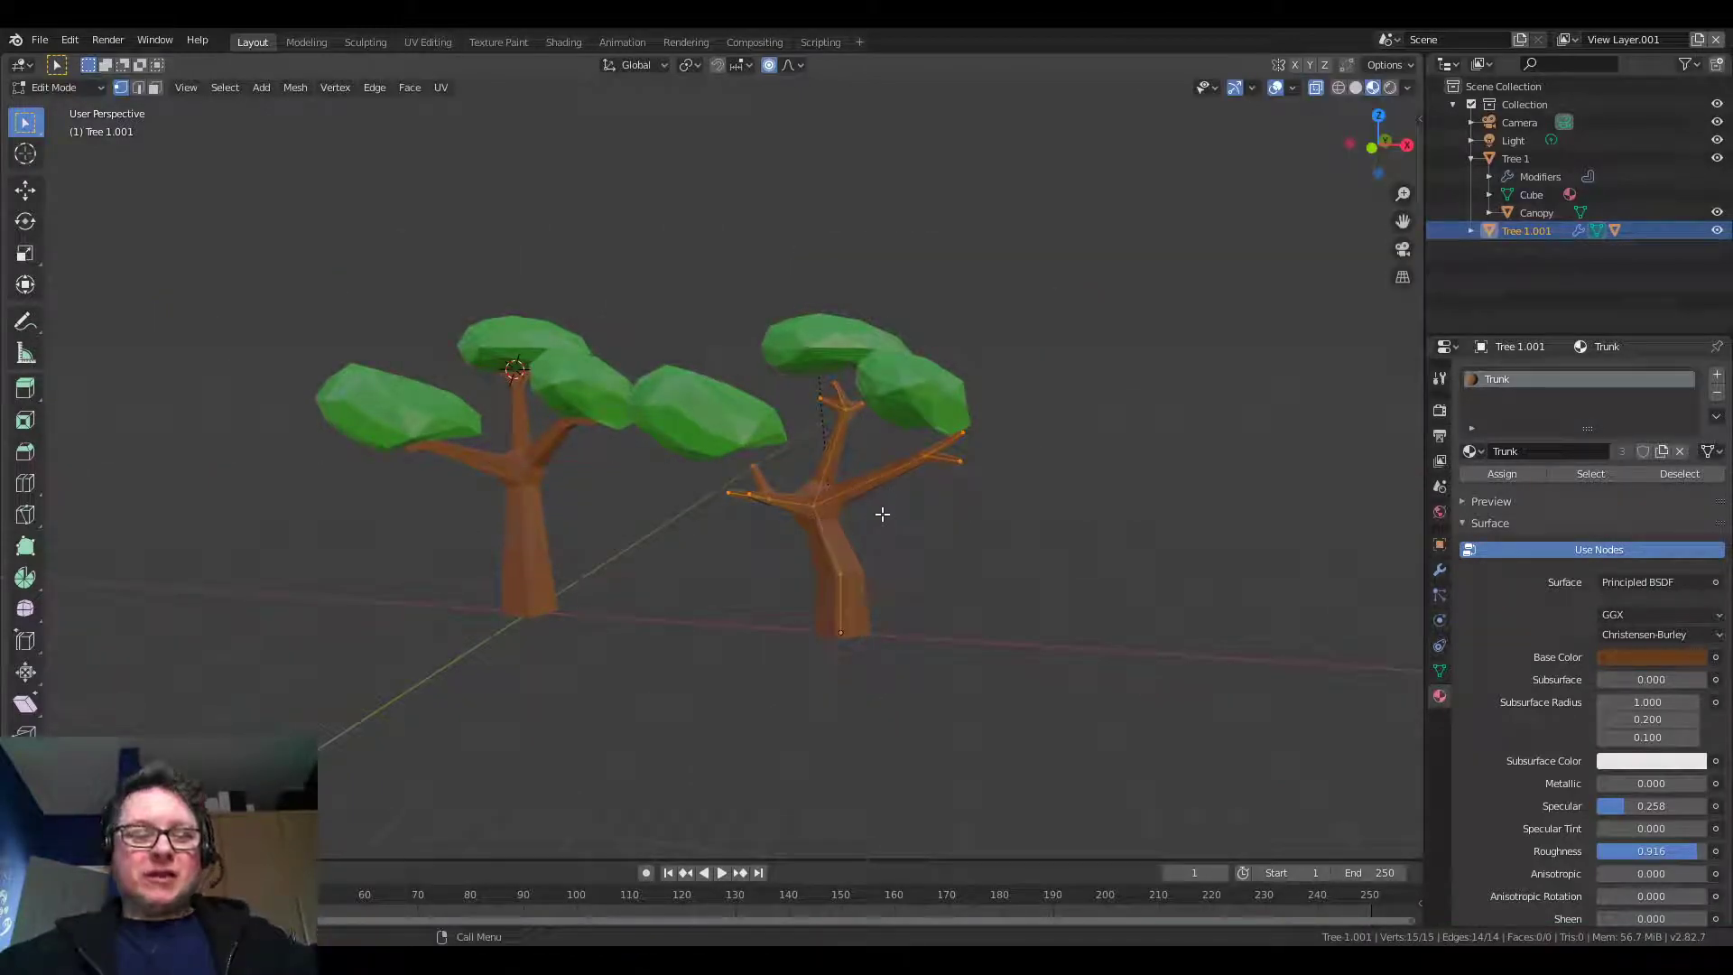
key("r")
key("z")
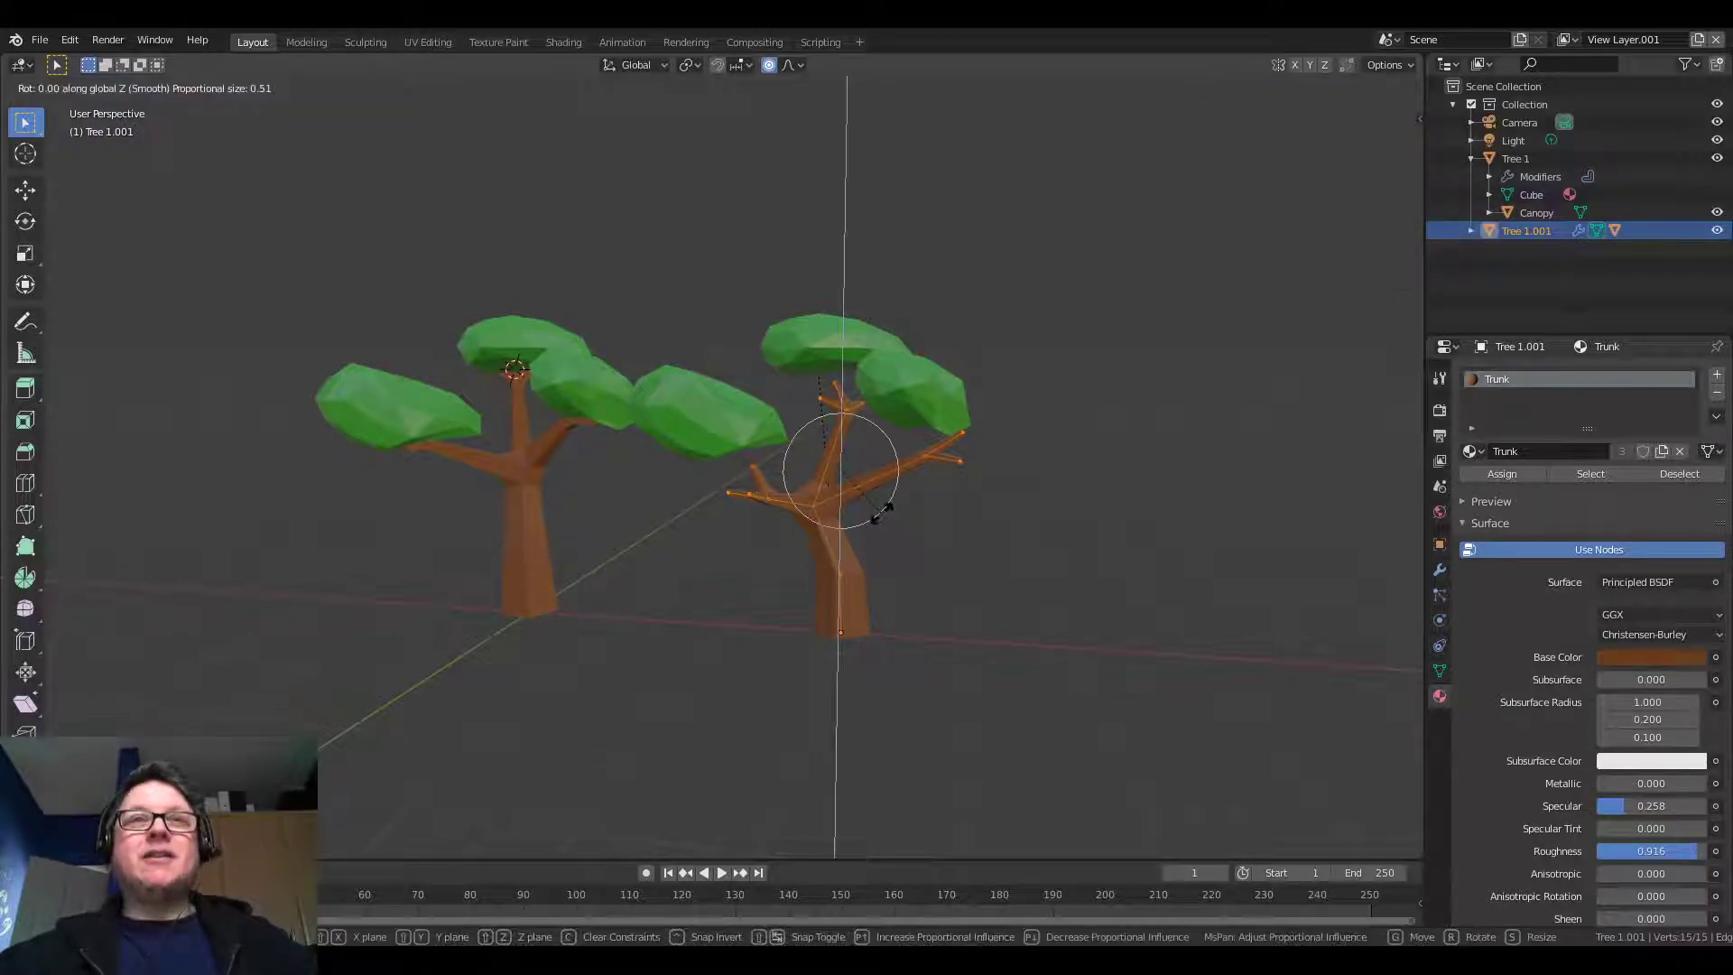
left_click(82, 497)
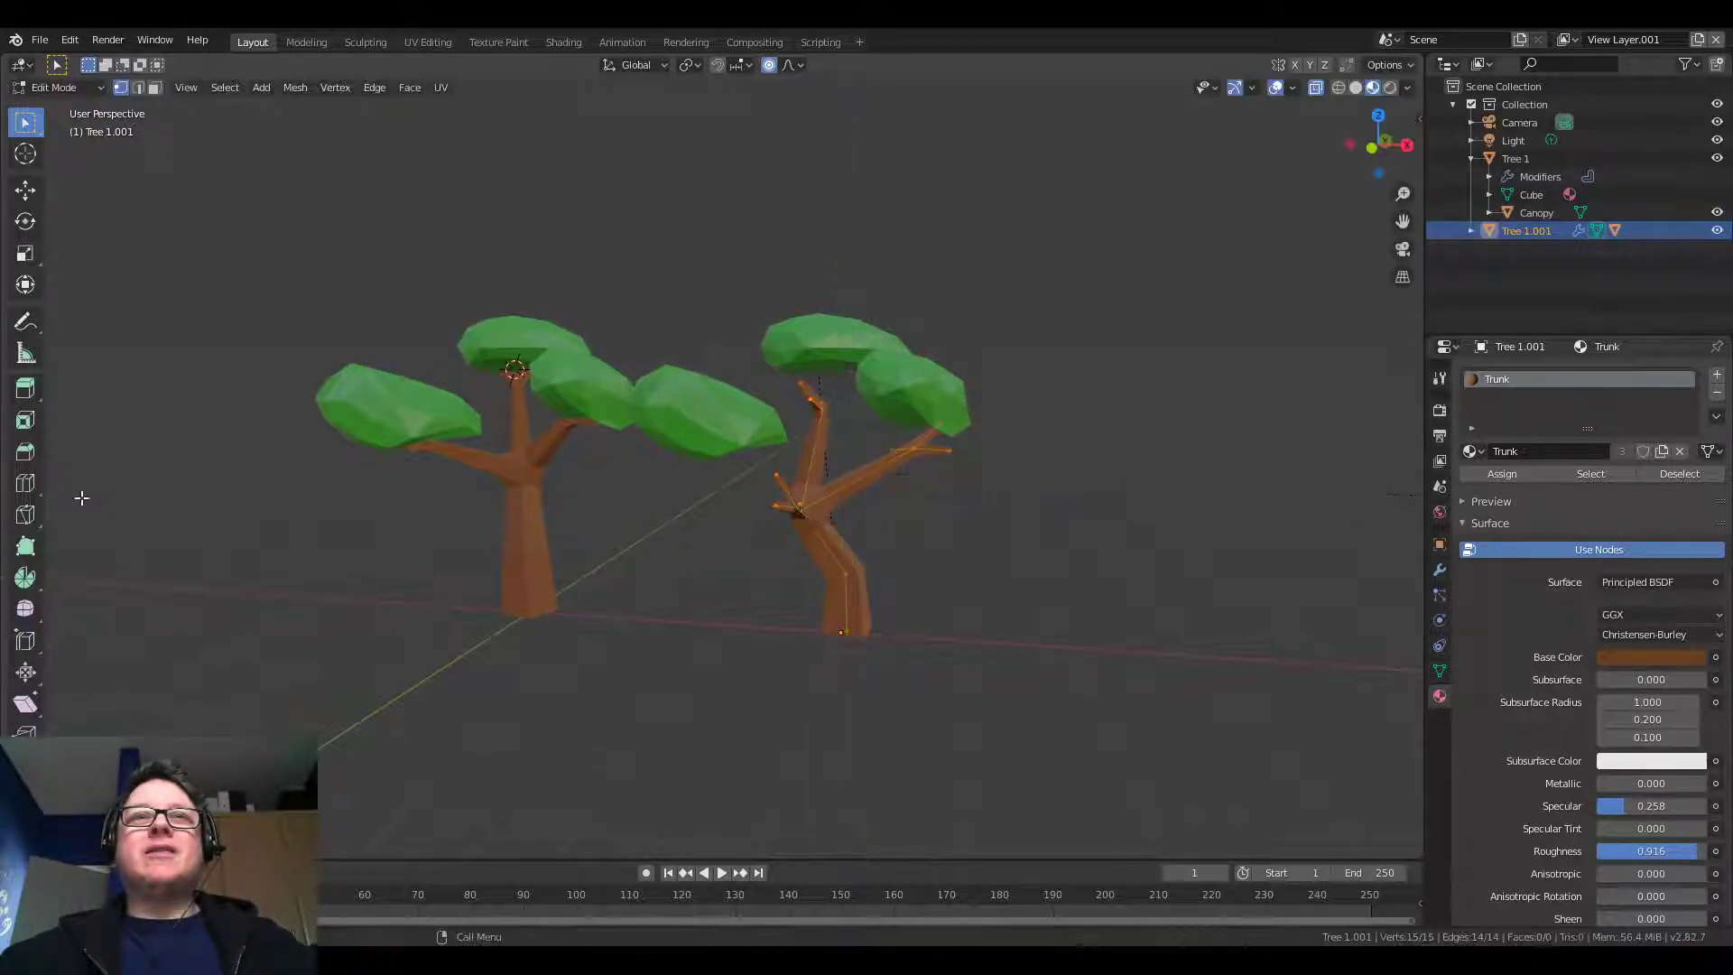
middle_click_drag(1048, 418, 818, 464)
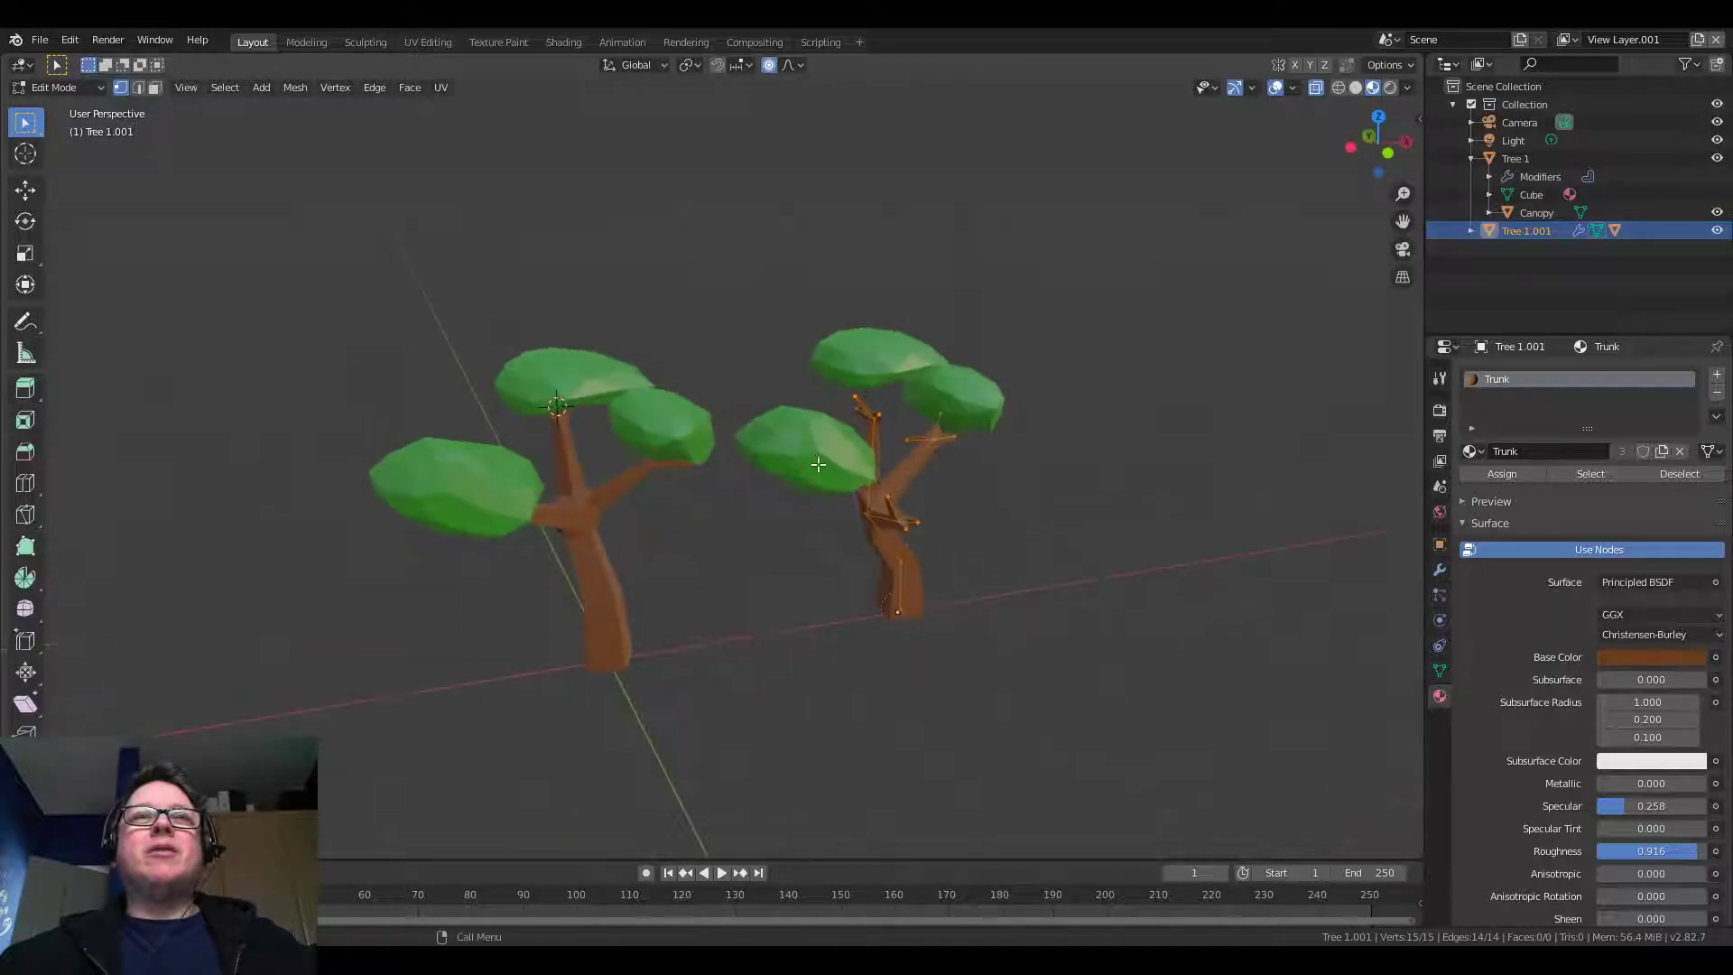
Delete the whole foliage clump on the duplicated tree's canopy that hangs over its shortened side branch
key("Tab")
left_click(815, 464)
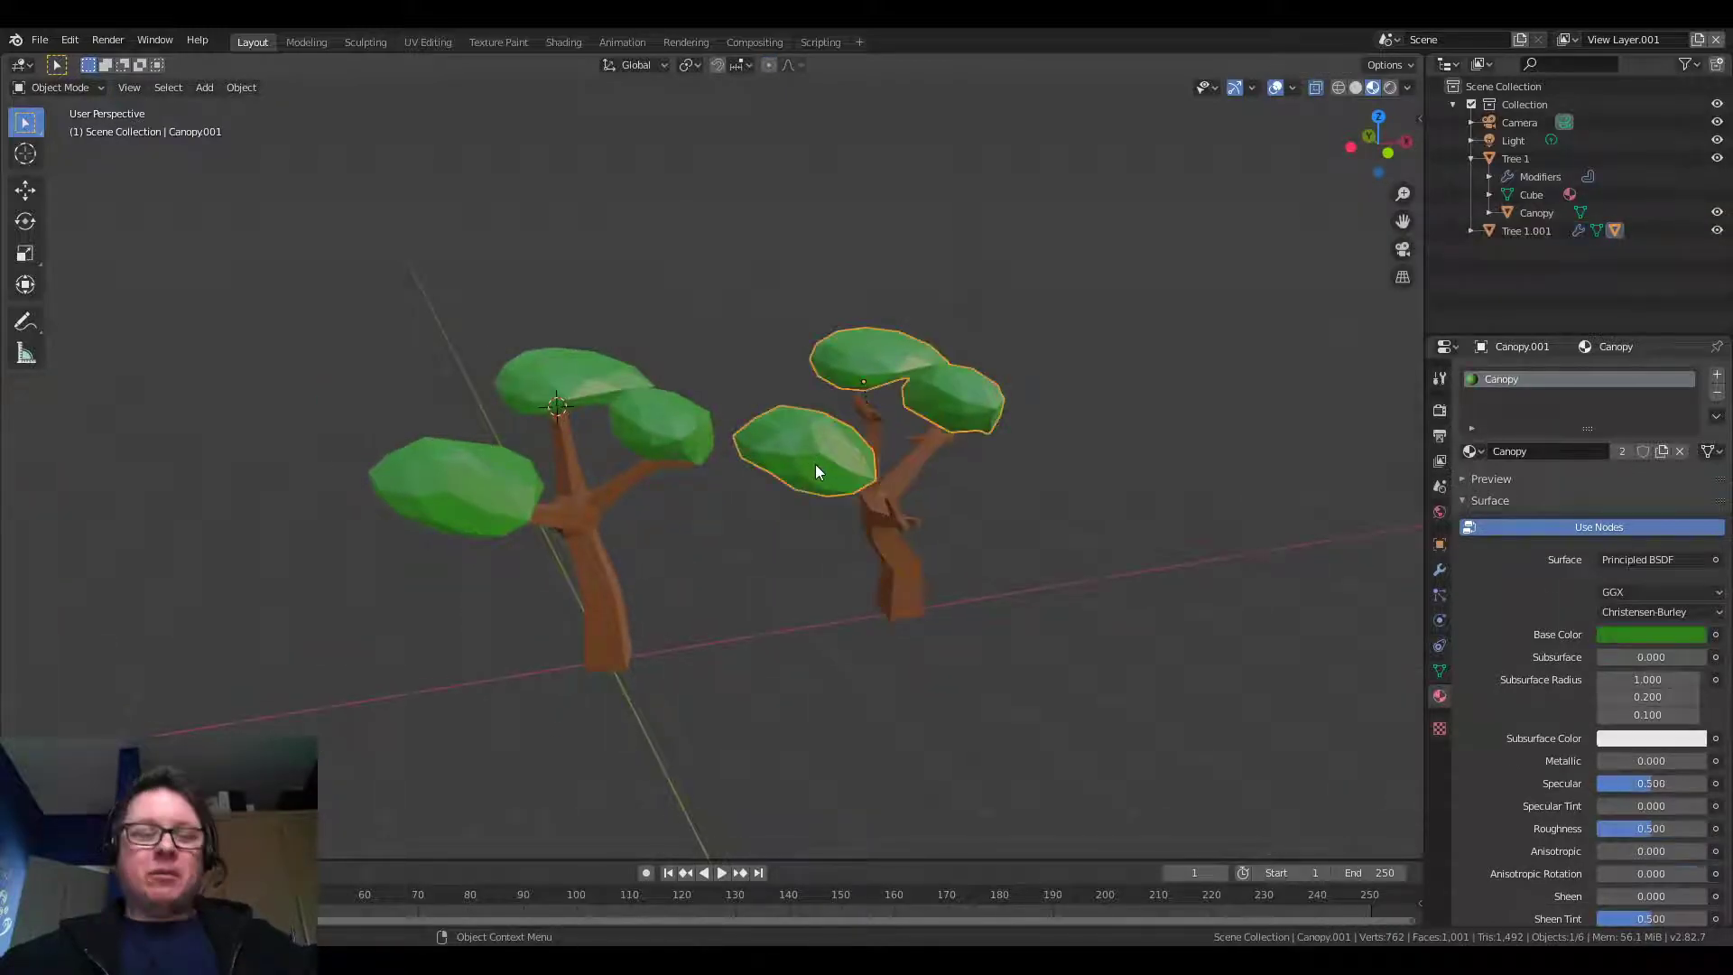
key("Tab")
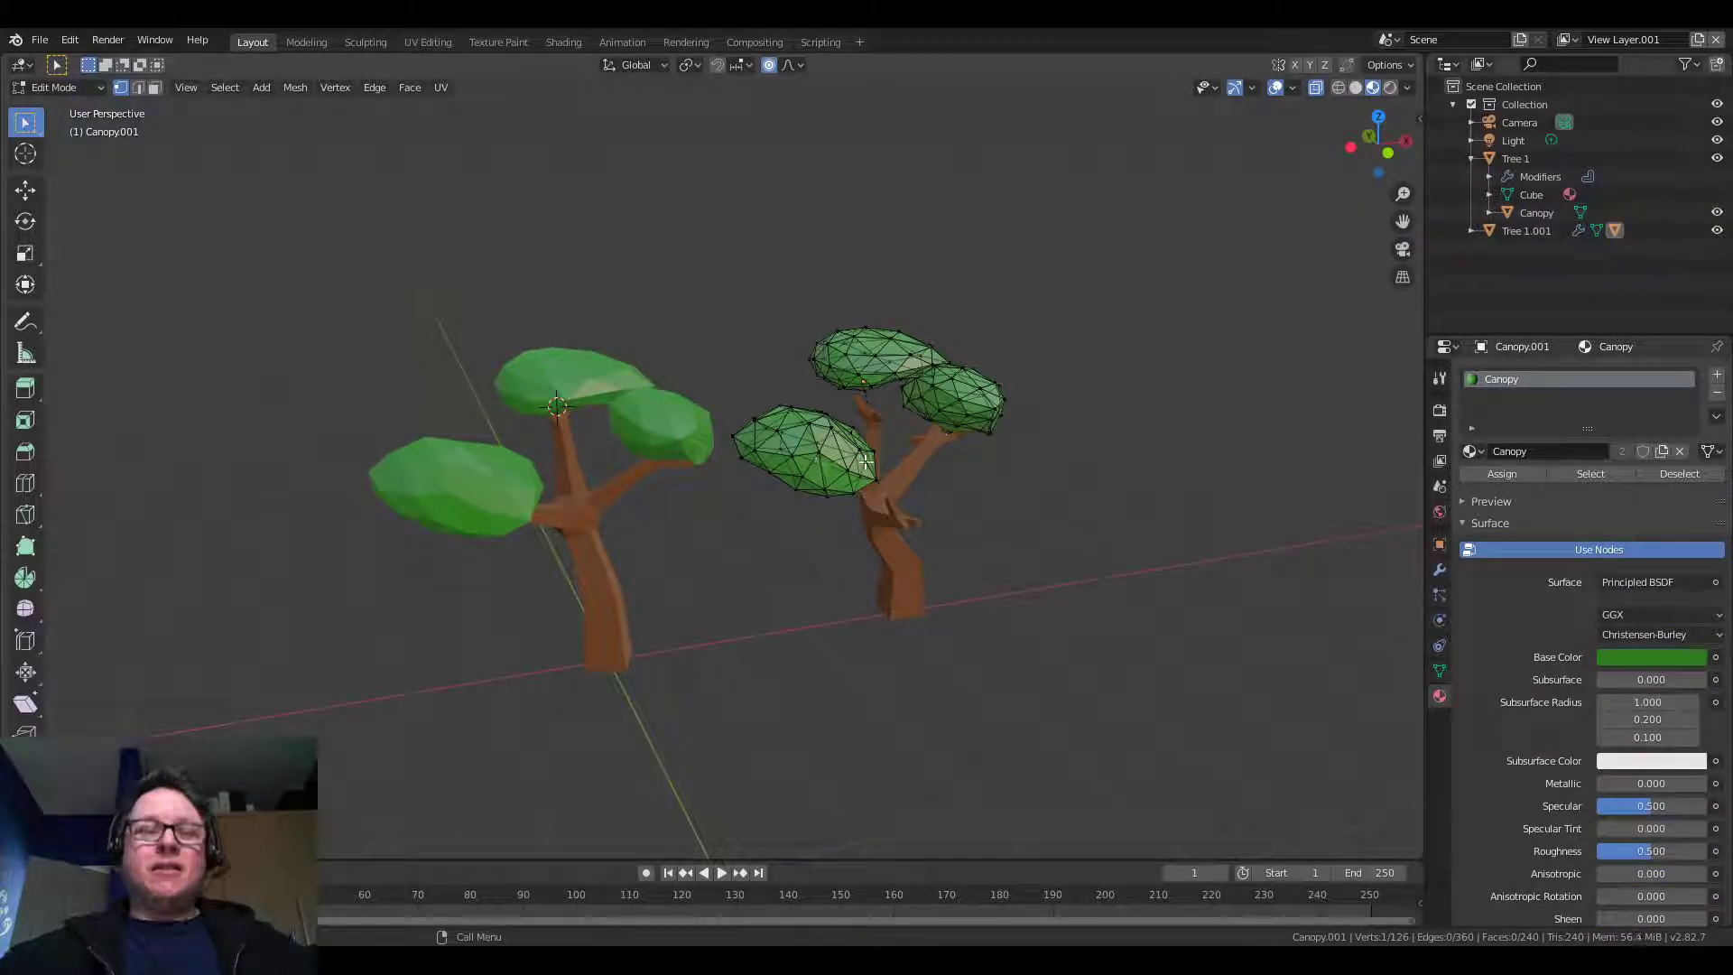
key("ctrl+l")
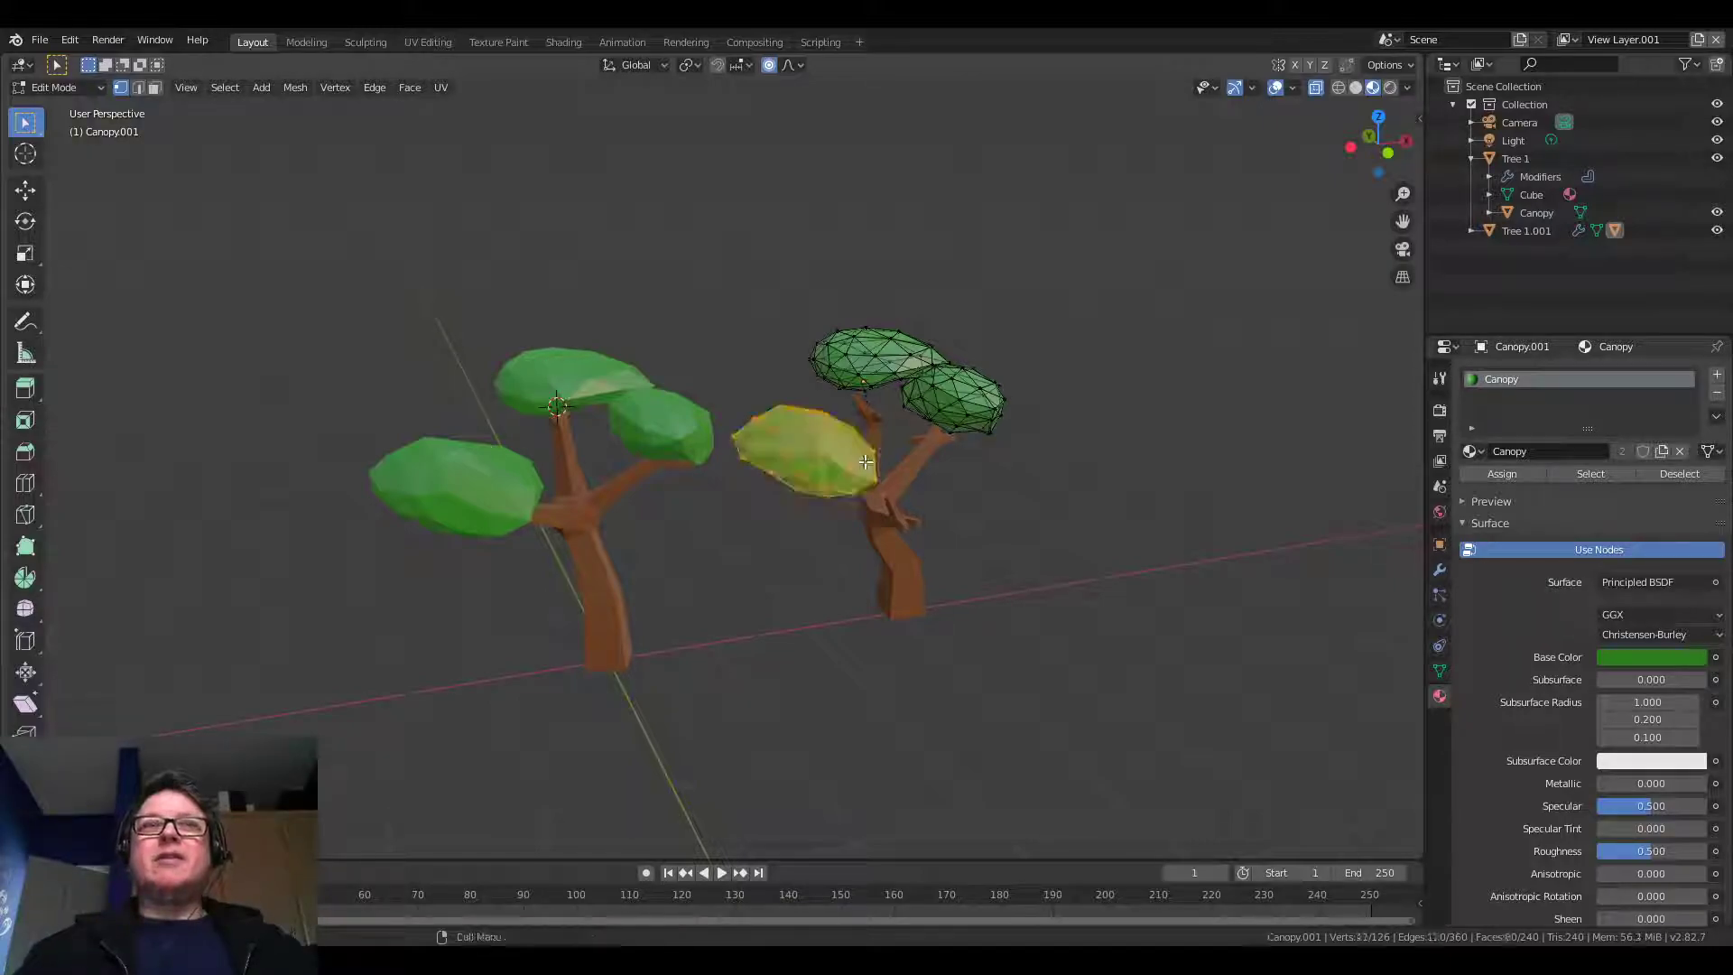
key("x")
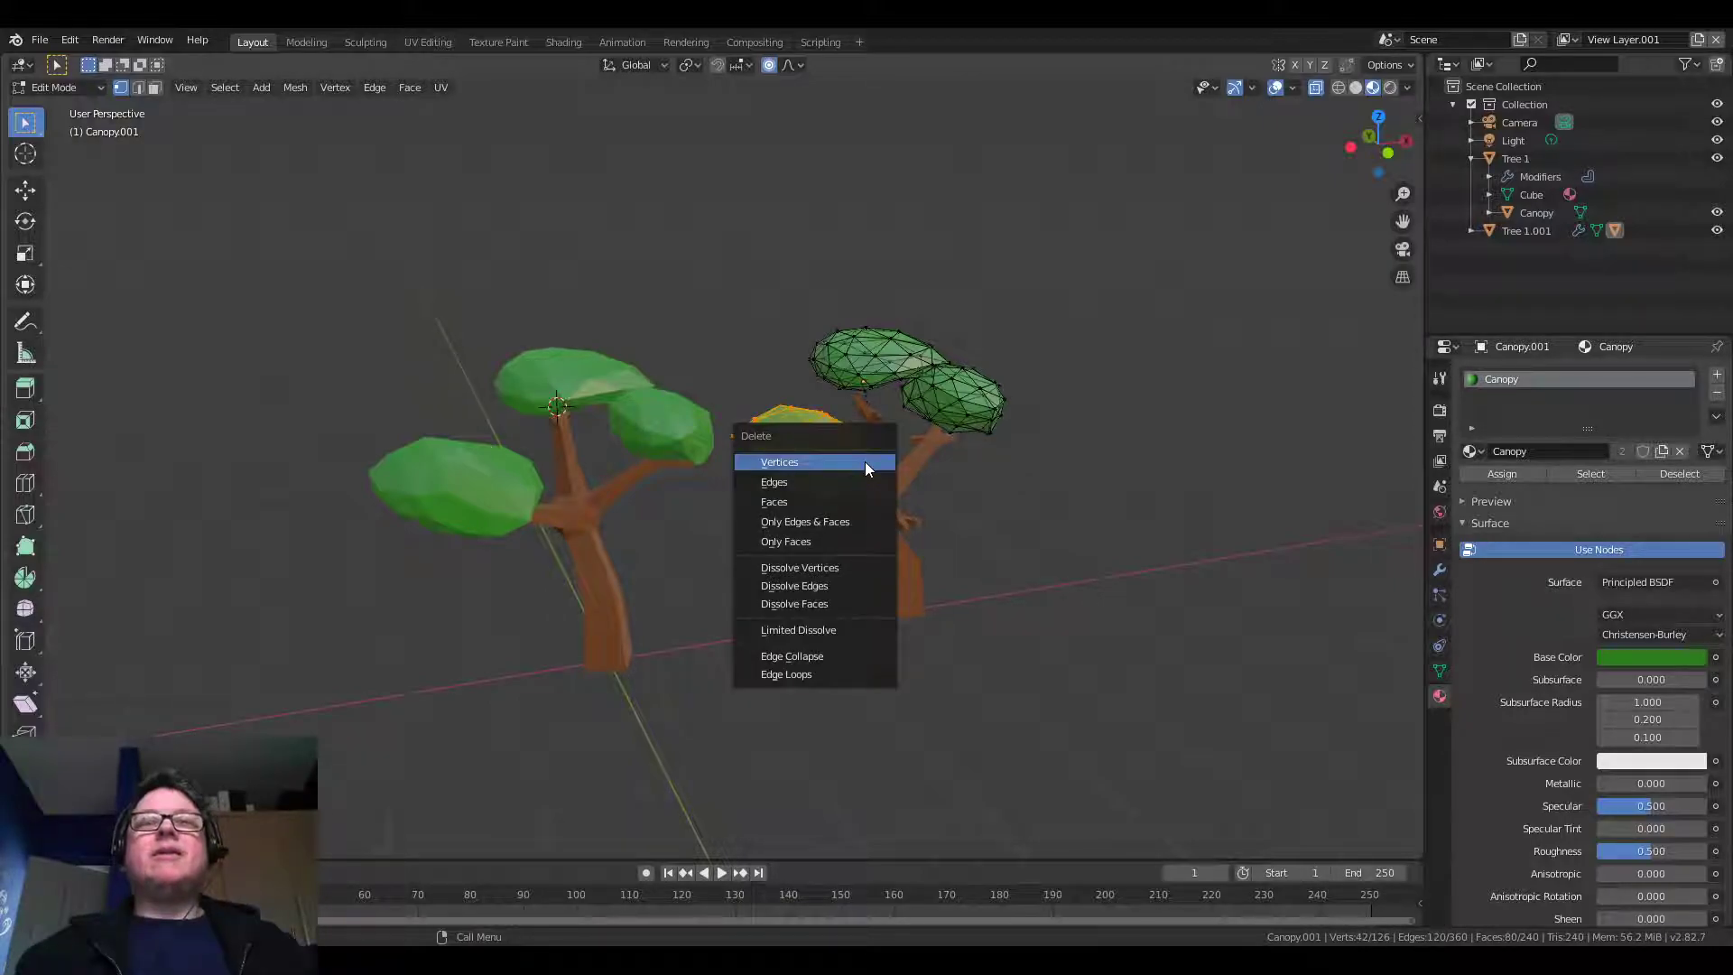
left_click(865, 462)
middle_click_drag(865, 462, 840, 390)
left_click(832, 354)
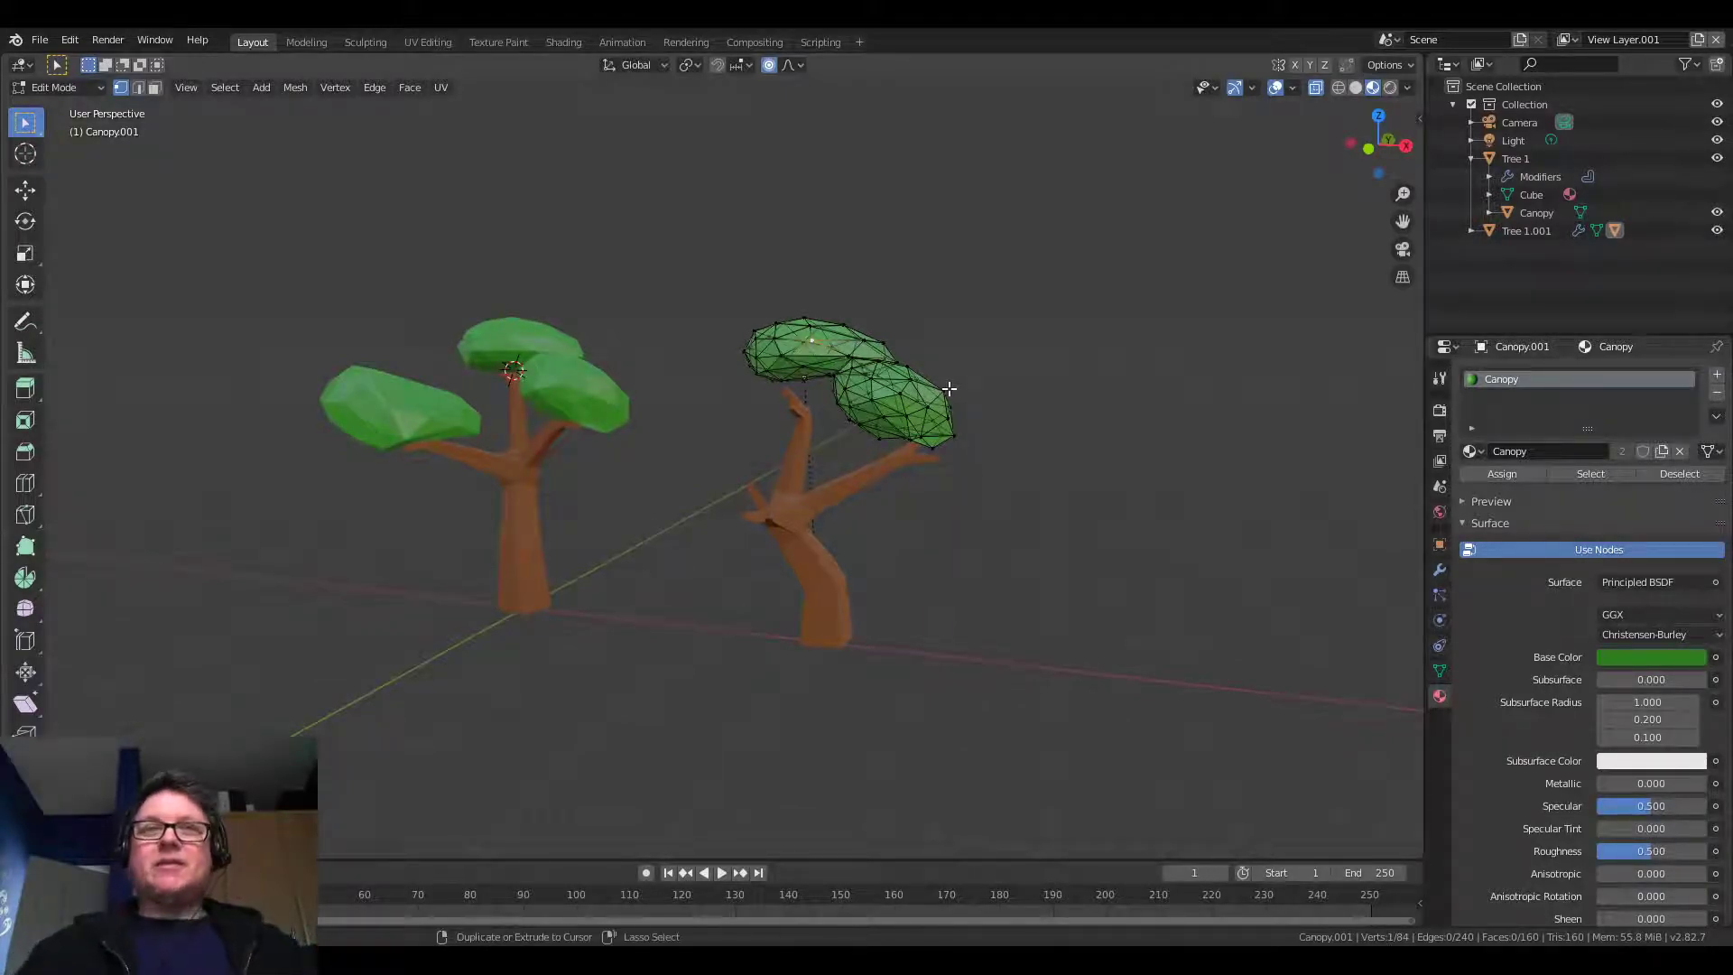
key("ctrl+l")
middle_click_drag(949, 388, 871, 434)
middle_click_drag(857, 421, 775, 451)
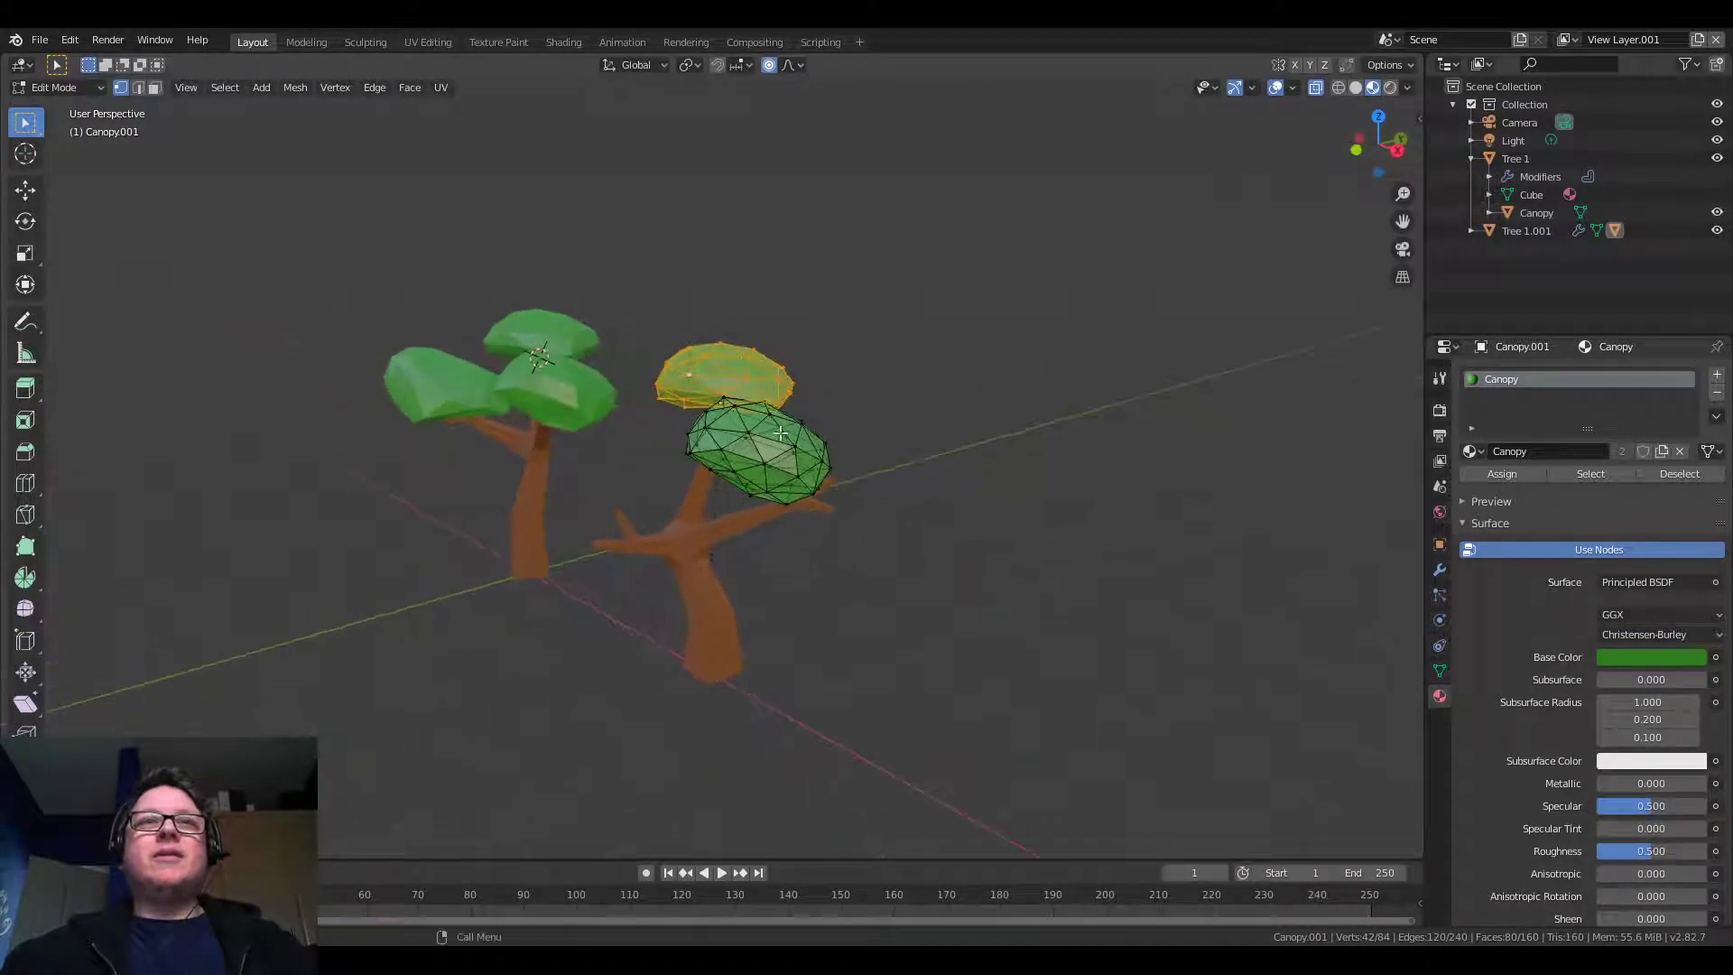
left_click(777, 458)
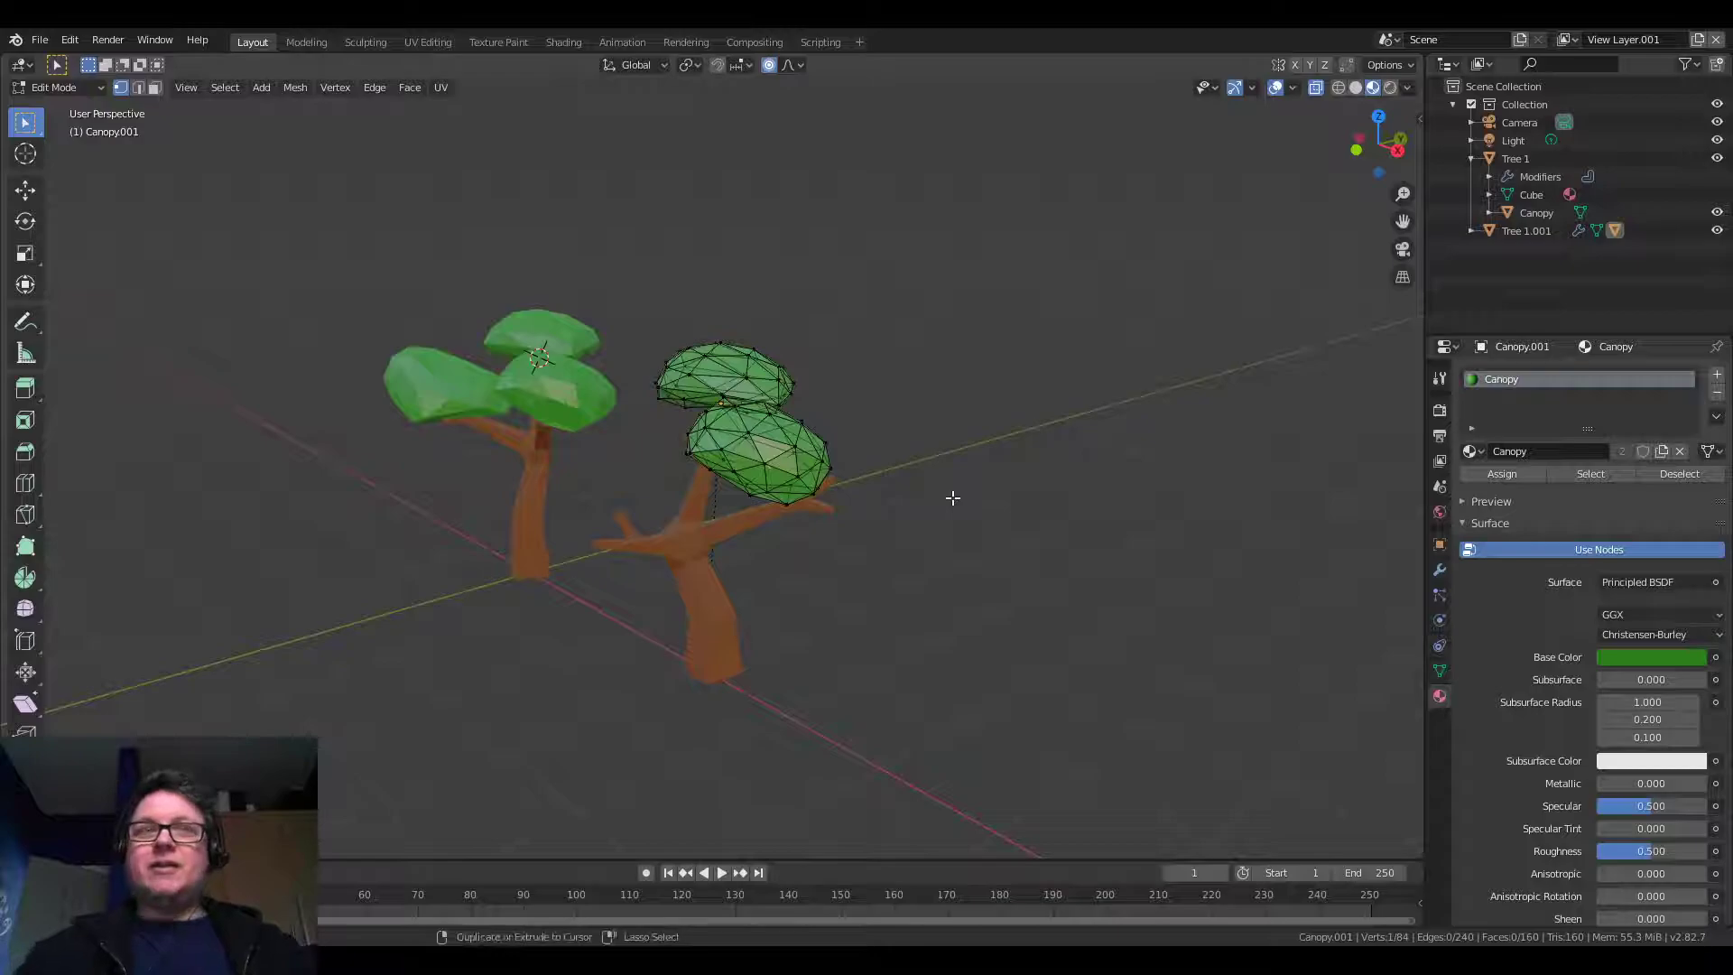
key("ctrl+l")
key("g")
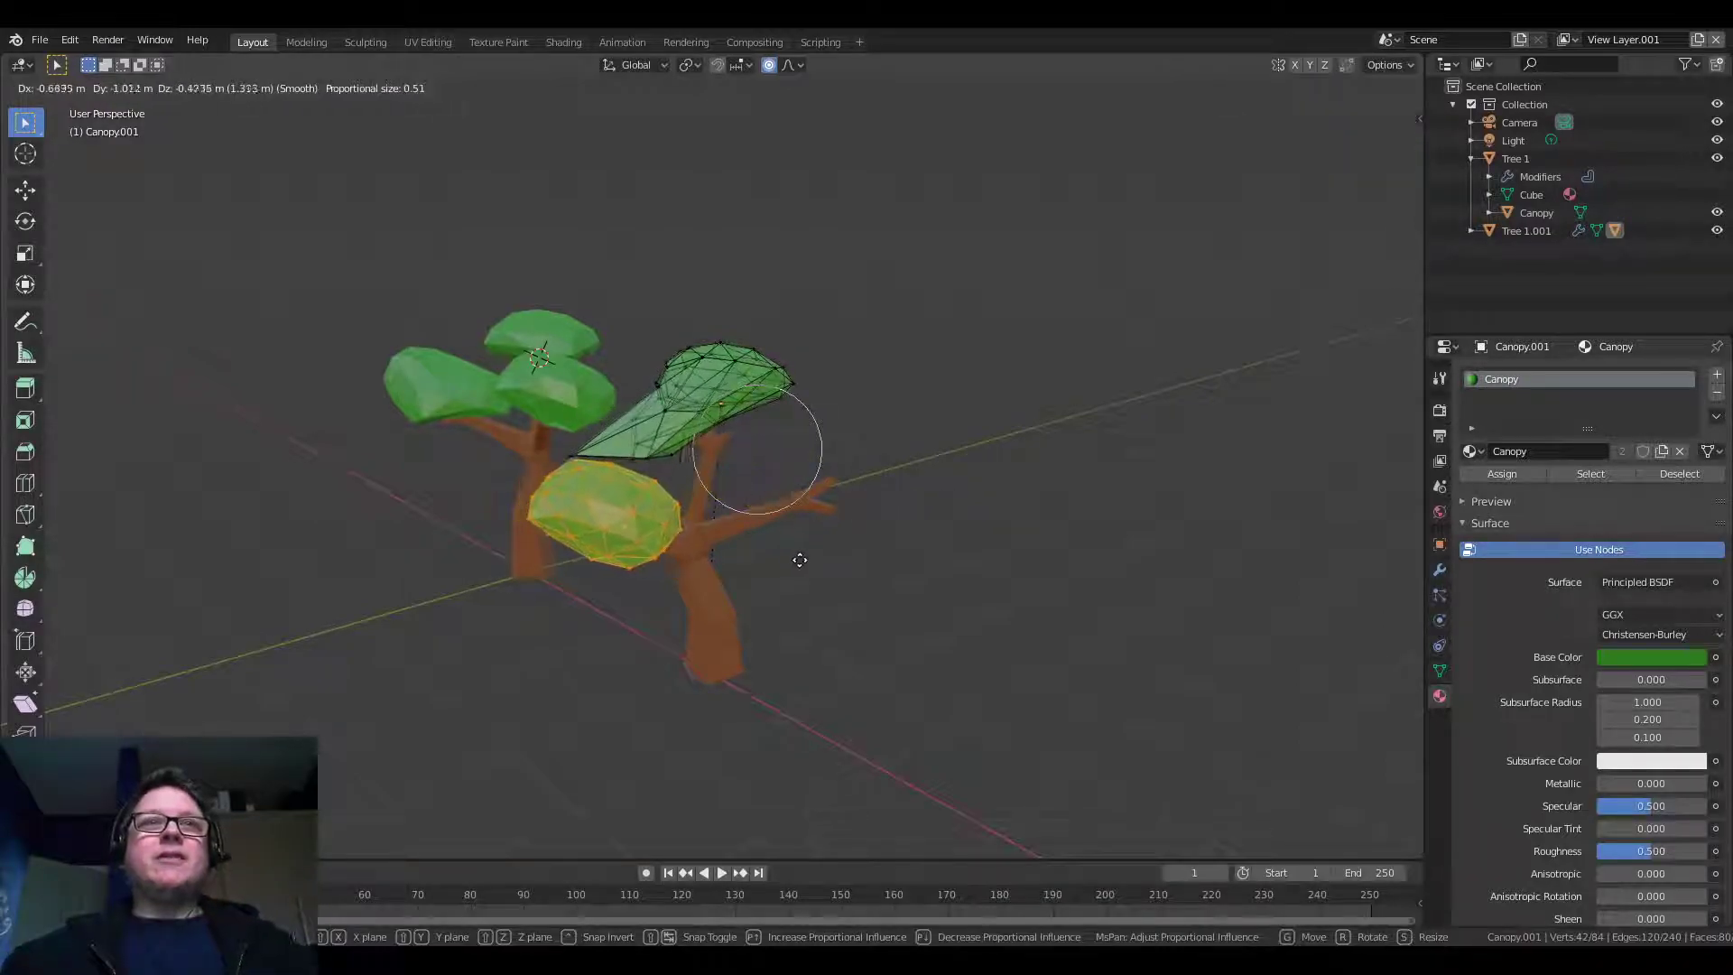
right_click(816, 549)
Turn off proportional editing and move the entire lower foliage clump of Canopy.001 over to the shortened side branch
left_click(770, 66)
left_click(851, 325)
middle_click_drag(851, 325, 875, 525)
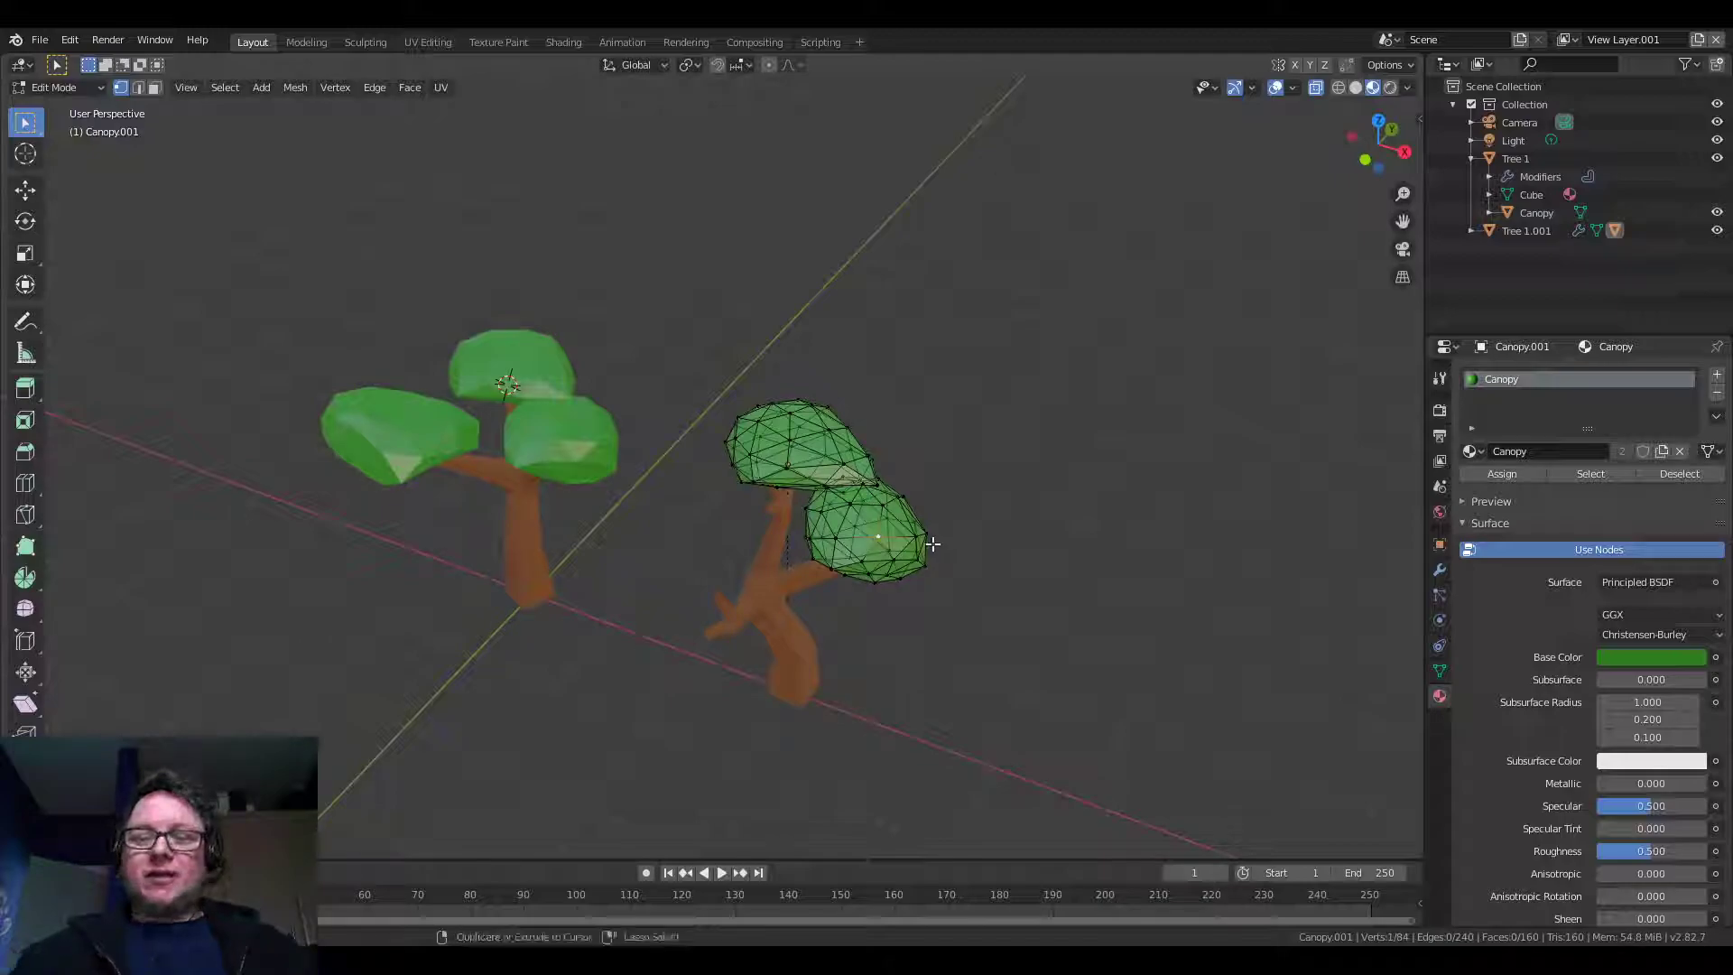
key("ctrl+l")
key("g")
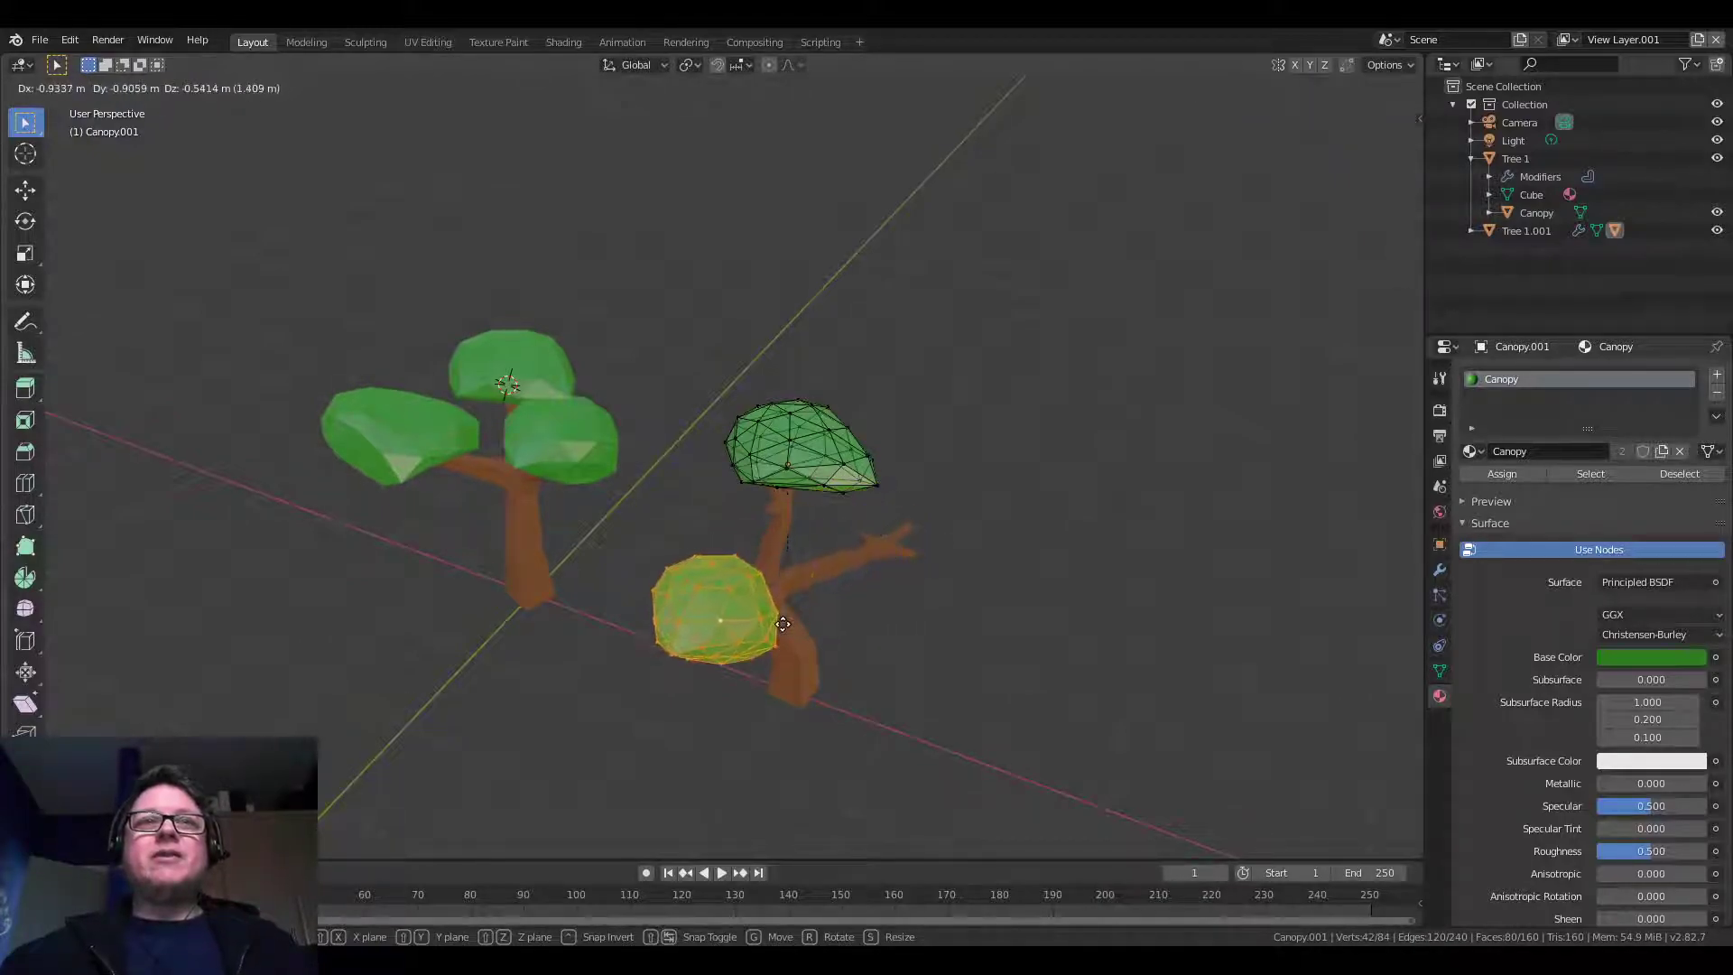
left_click(873, 597)
Rotate the moved foliage clump freehand to tilt it the other way and nudge it onto the end of the short branch
middle_click_drag(874, 600, 832, 533)
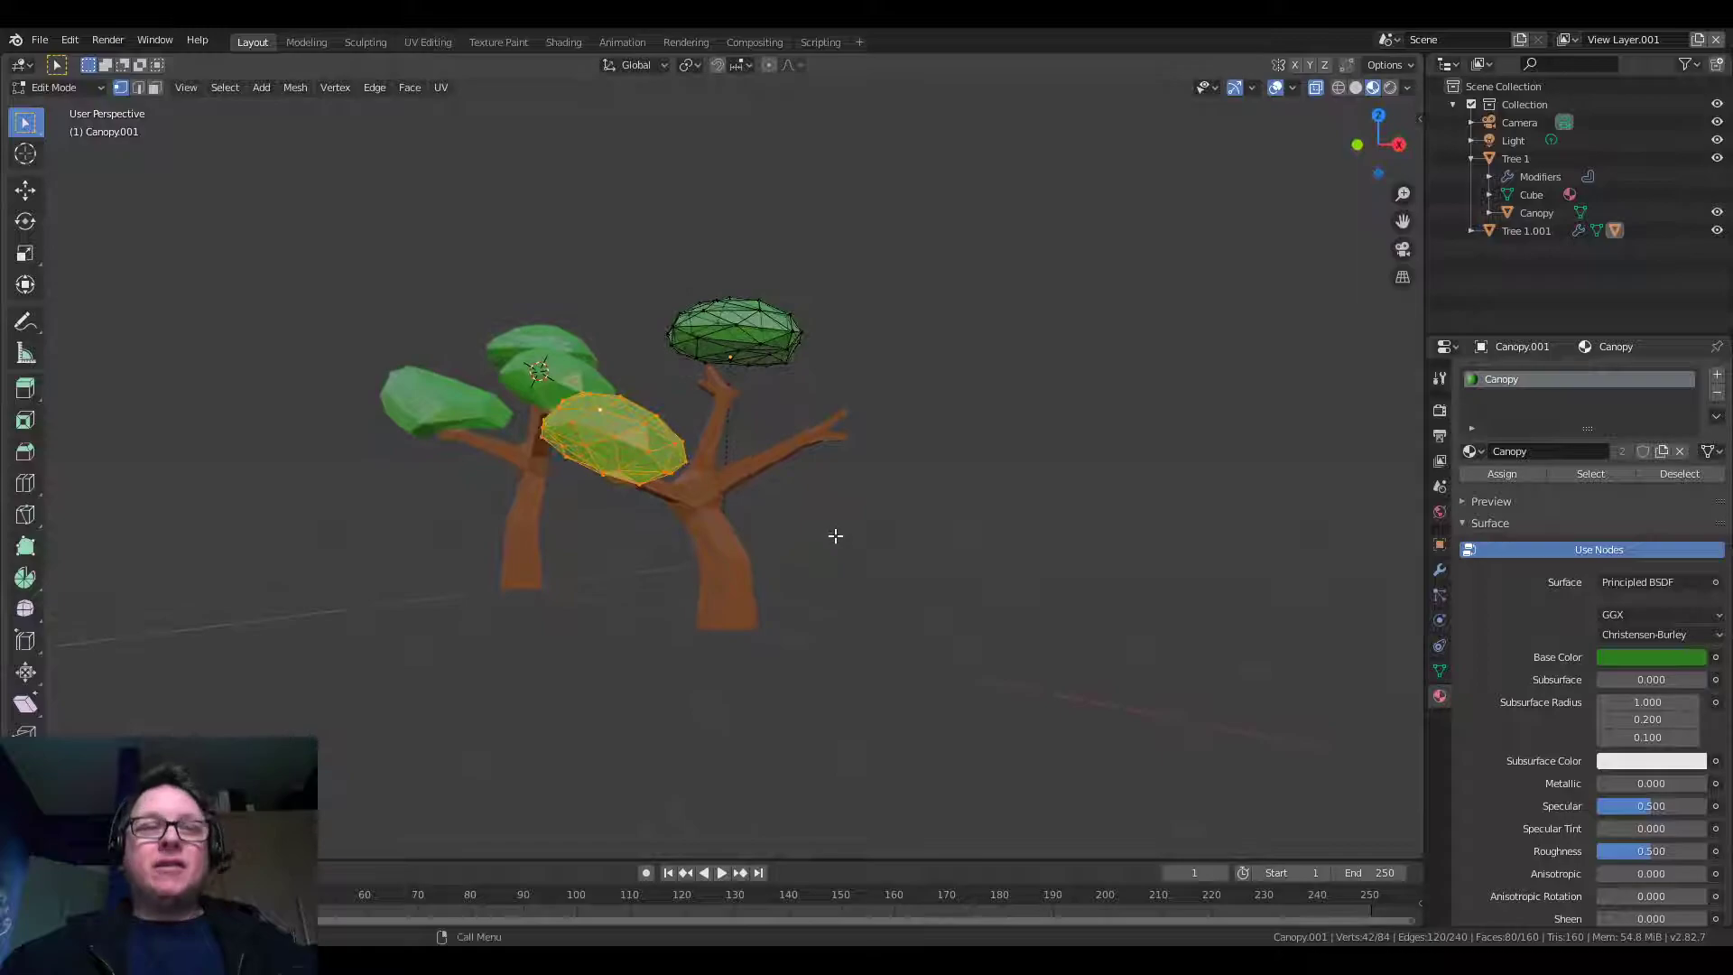
key("r")
left_click(758, 419)
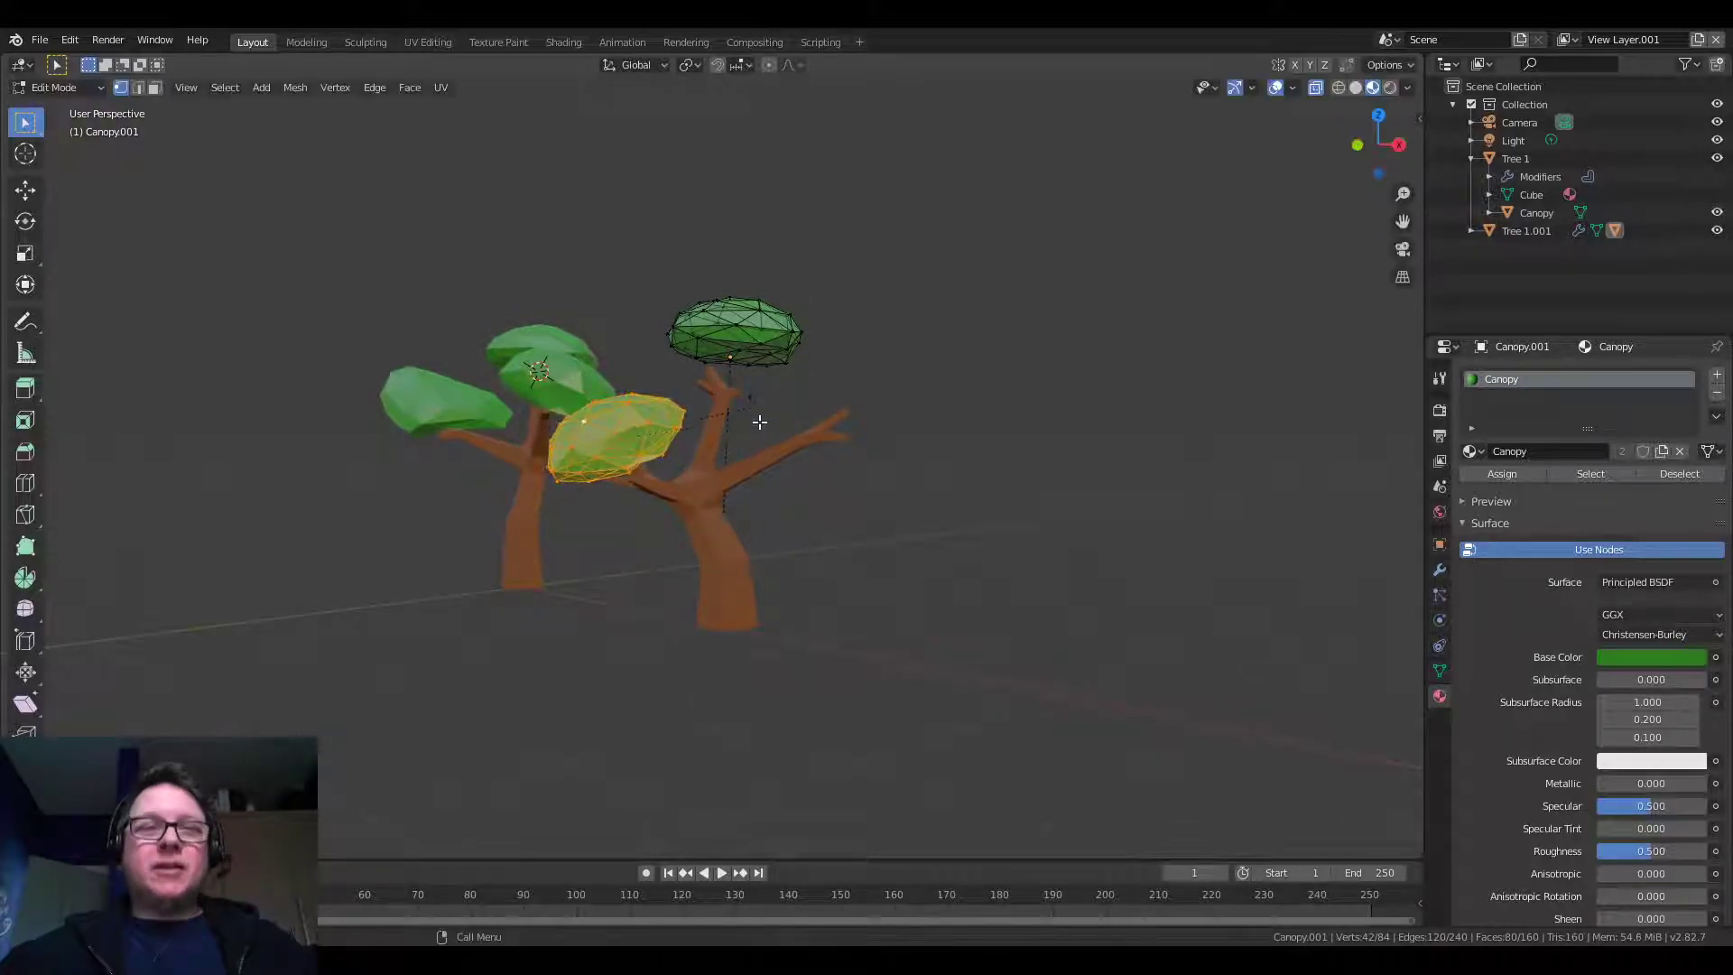
key("g")
left_click(764, 432)
Select the duplicated tree's whole top foliage clump and rotate it freehand from above and from the side so it slopes toward the long branch
middle_click_drag(766, 433, 810, 554)
left_click(770, 403)
key("ctrl+l")
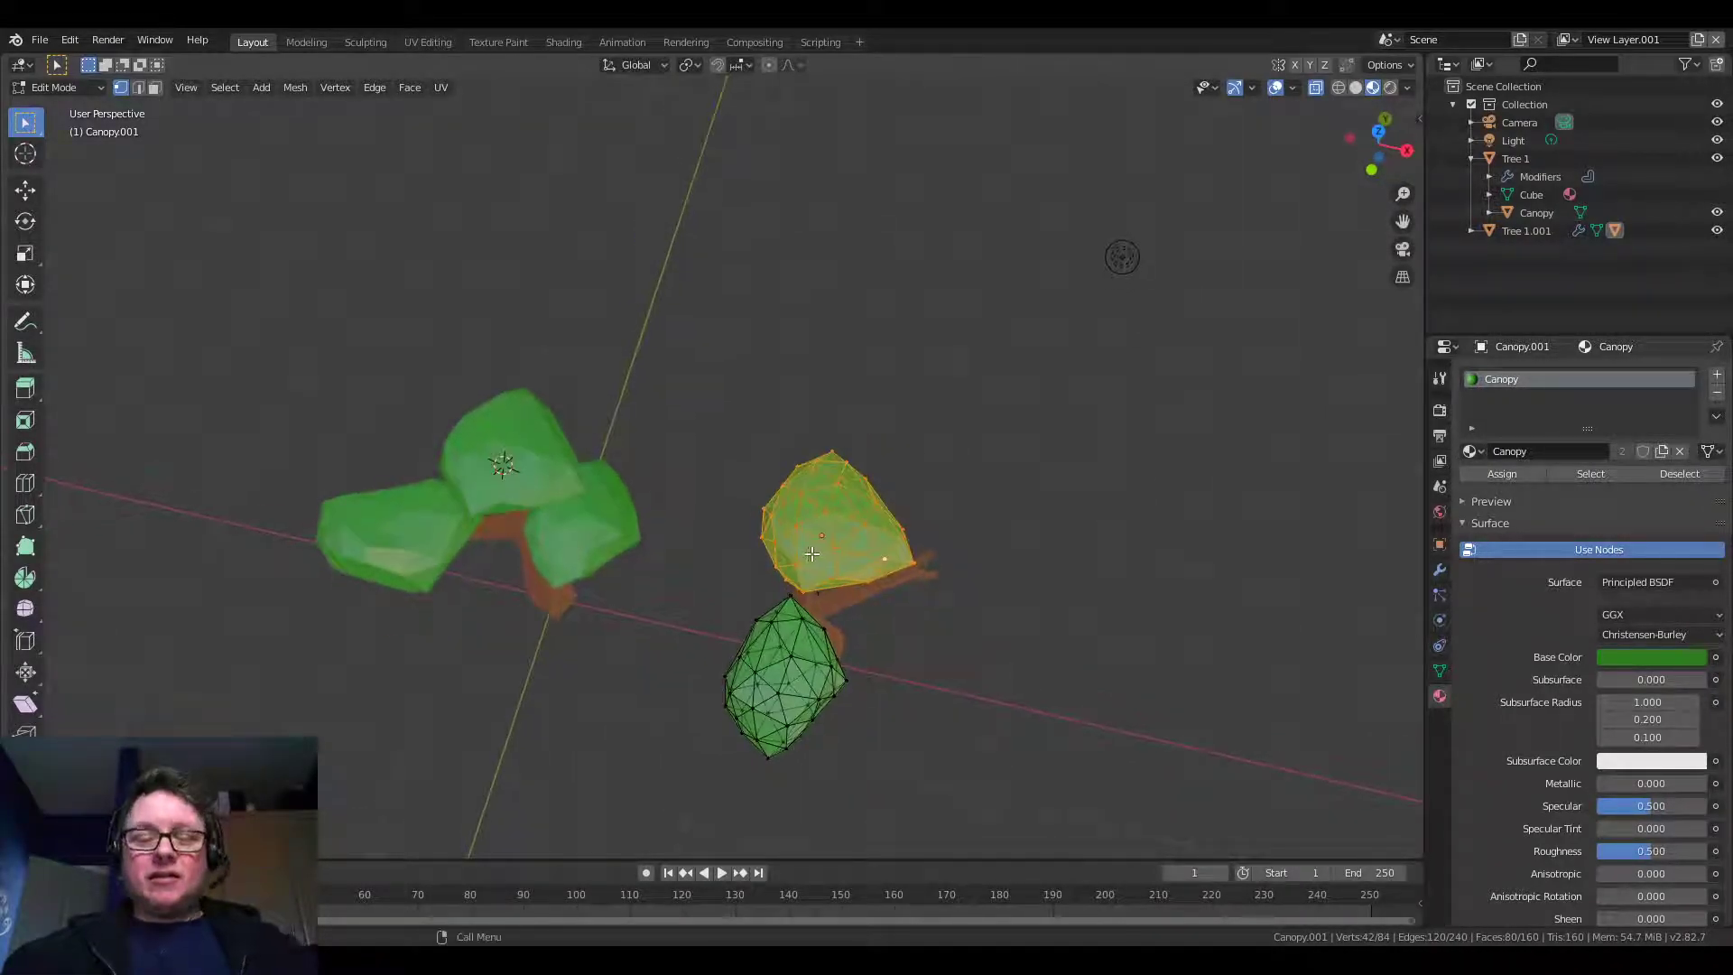
key("r")
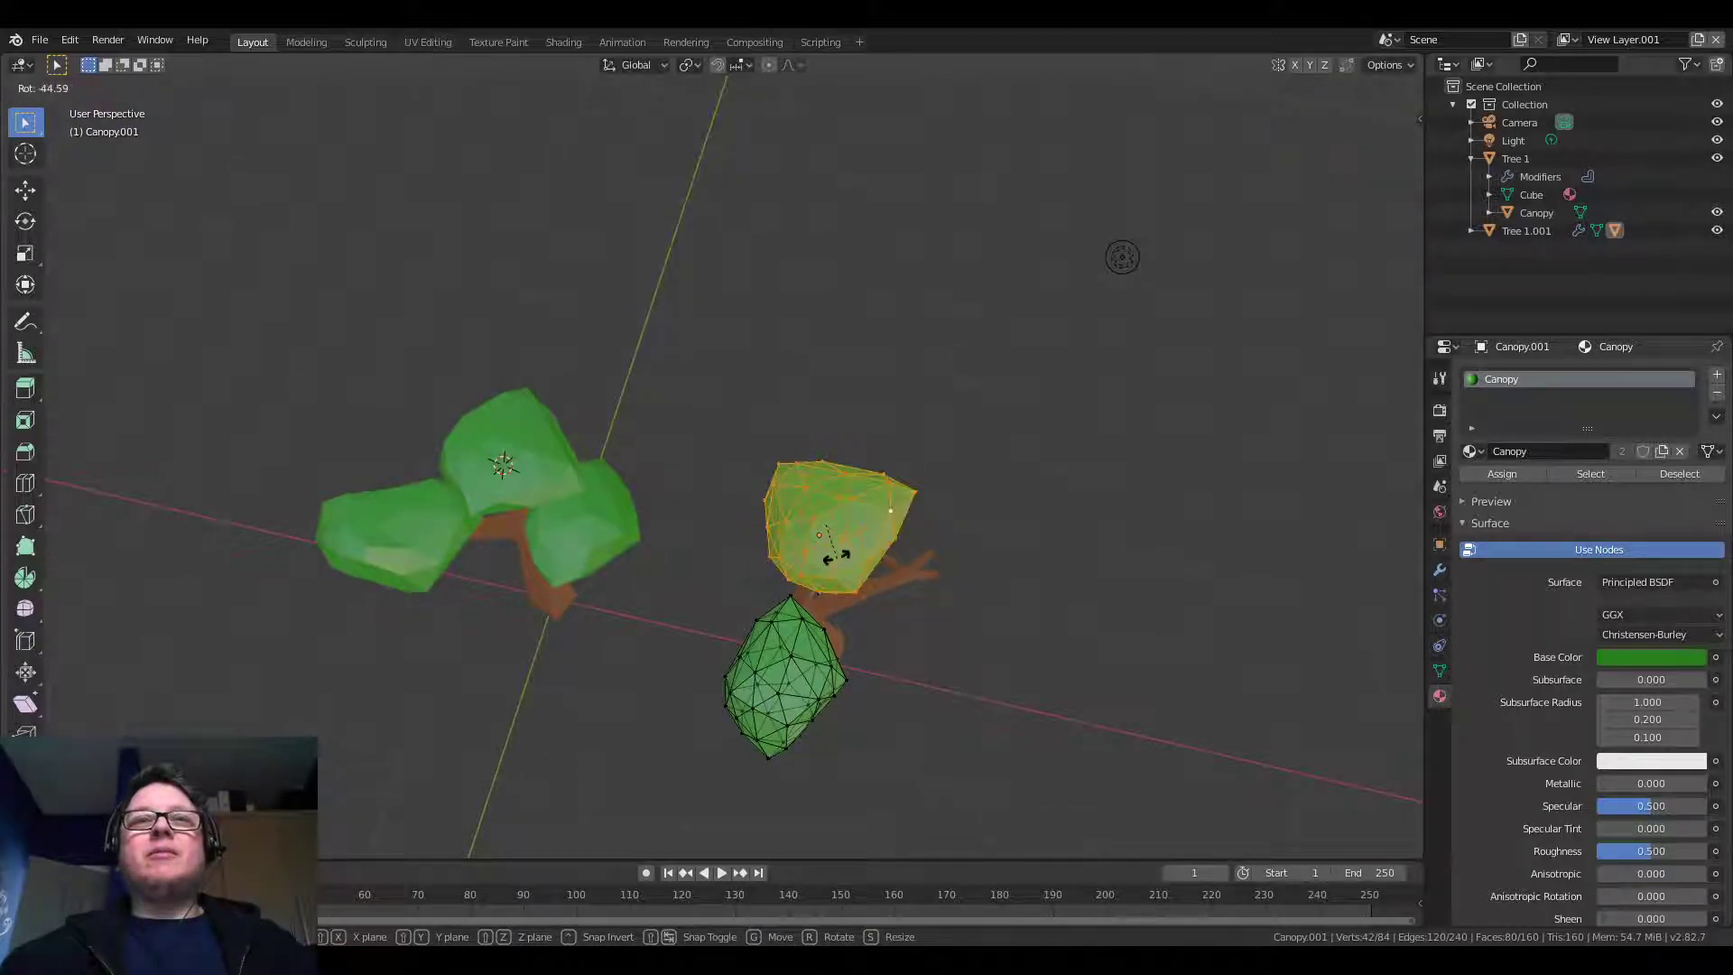
left_click(862, 546)
middle_click_drag(839, 566, 859, 398)
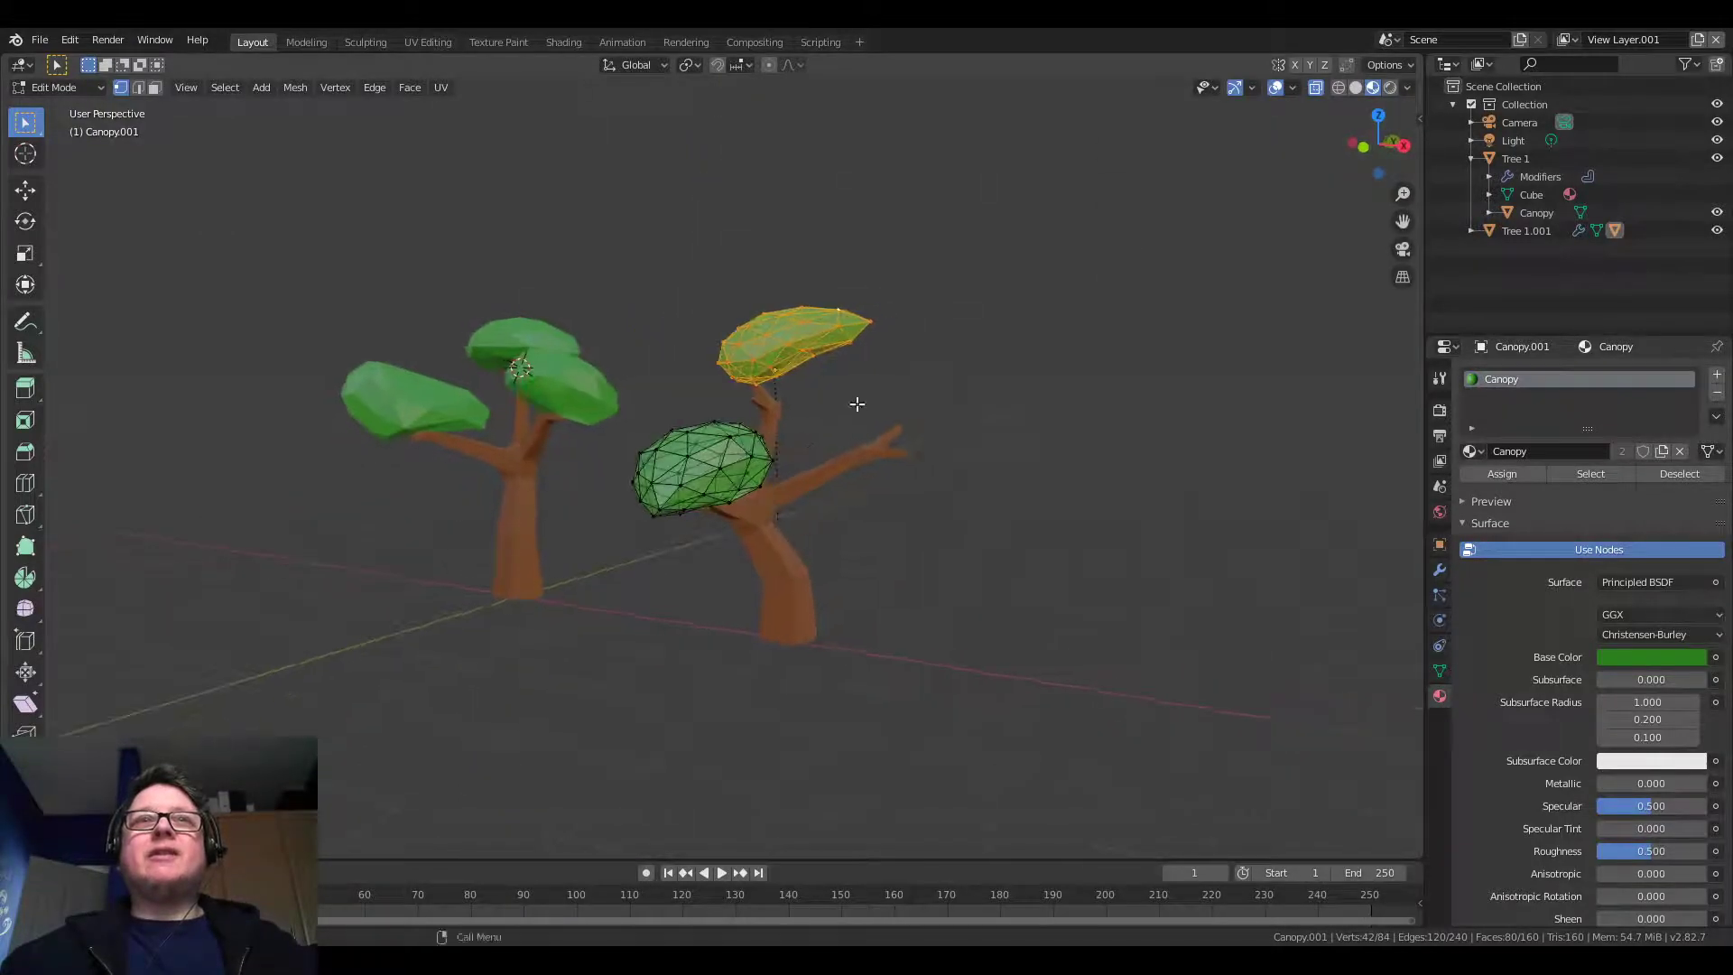
key("r")
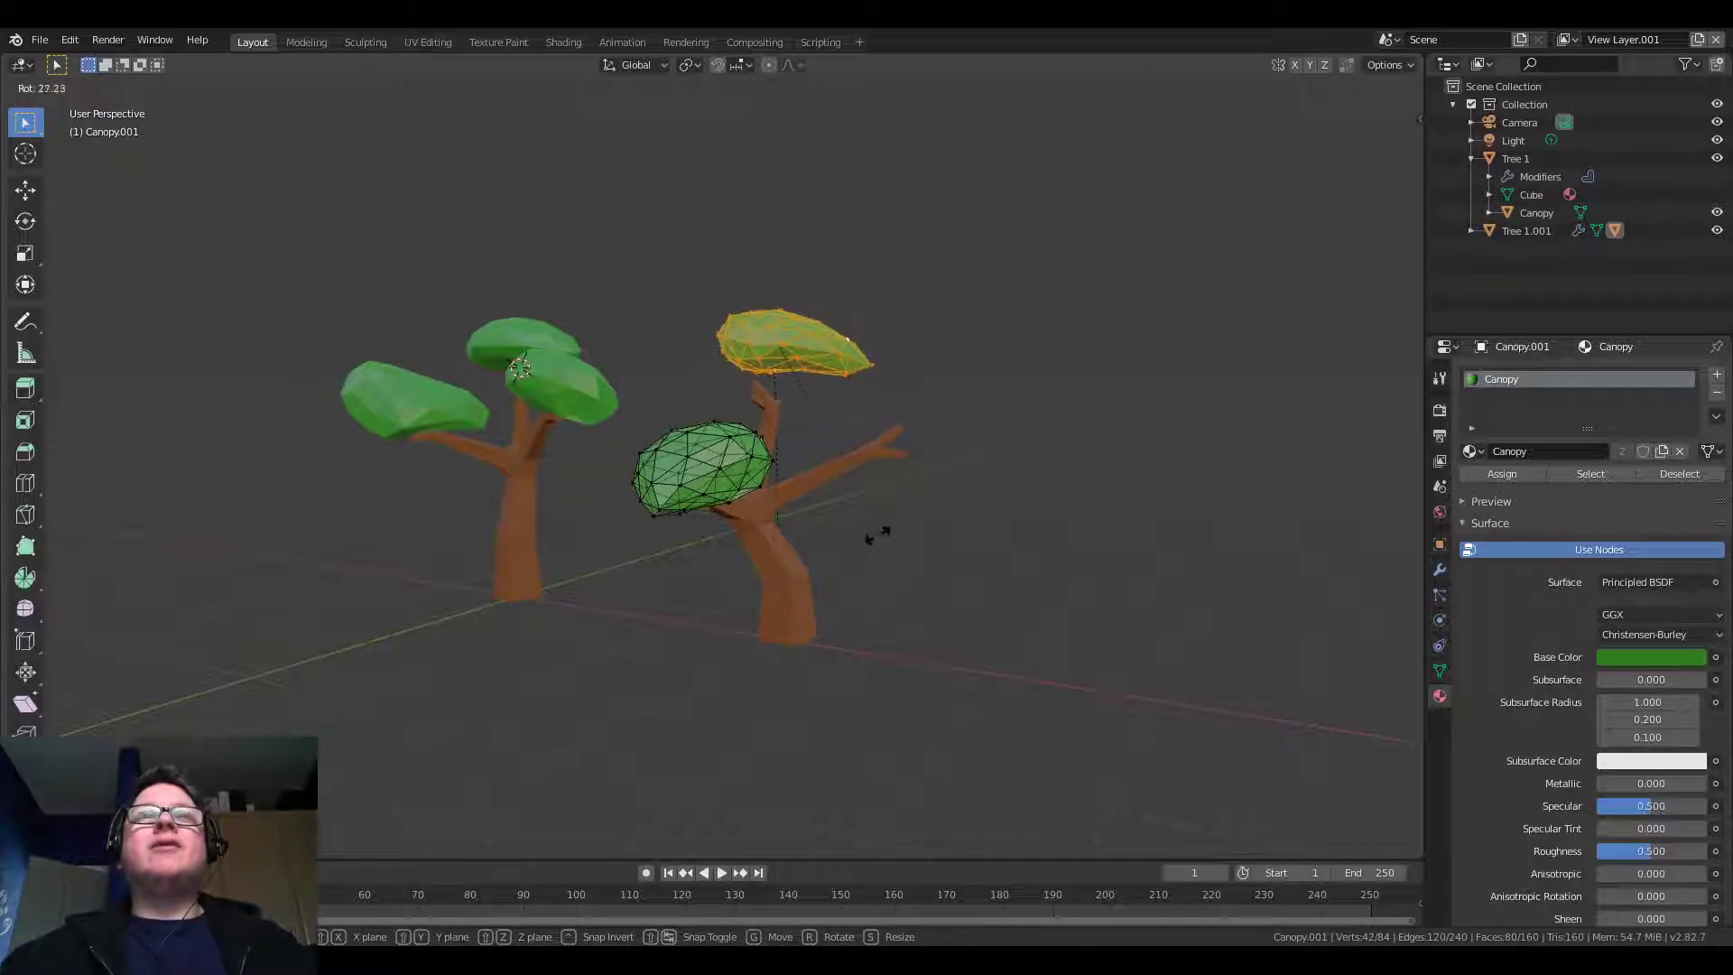
left_click(869, 546)
Lower the top foliage clump toward the branches and scale it up to cover both upper branch ends
key("g")
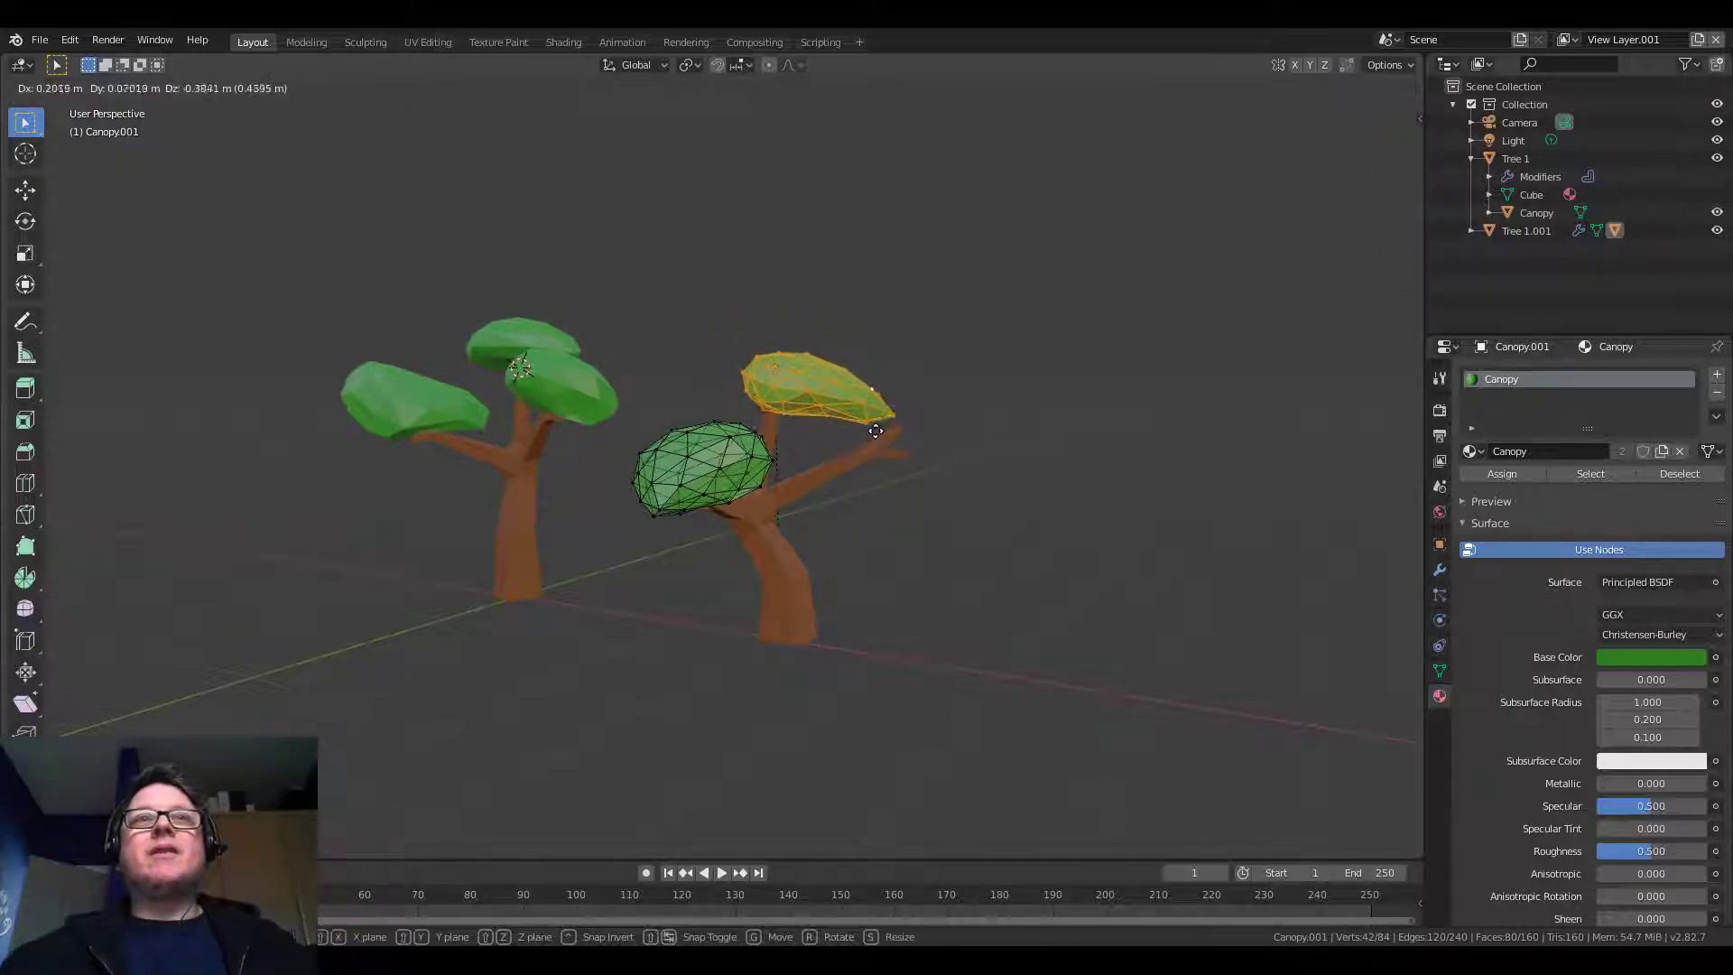
left_click(869, 421)
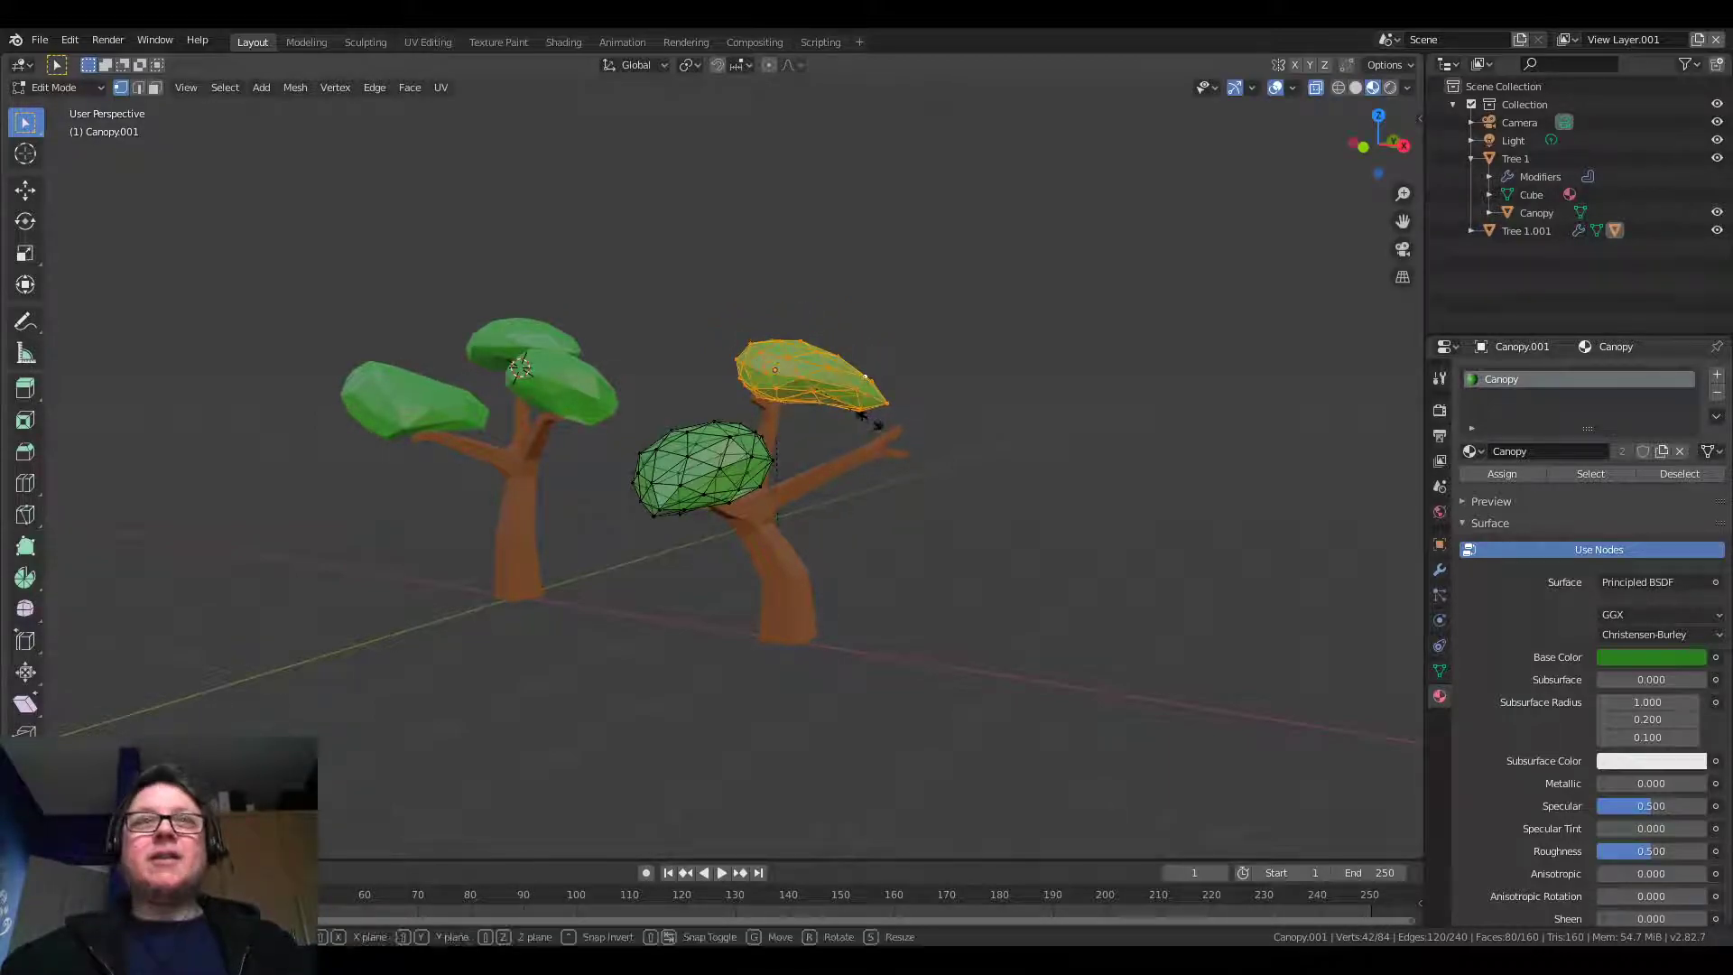
key("s")
left_click(900, 439)
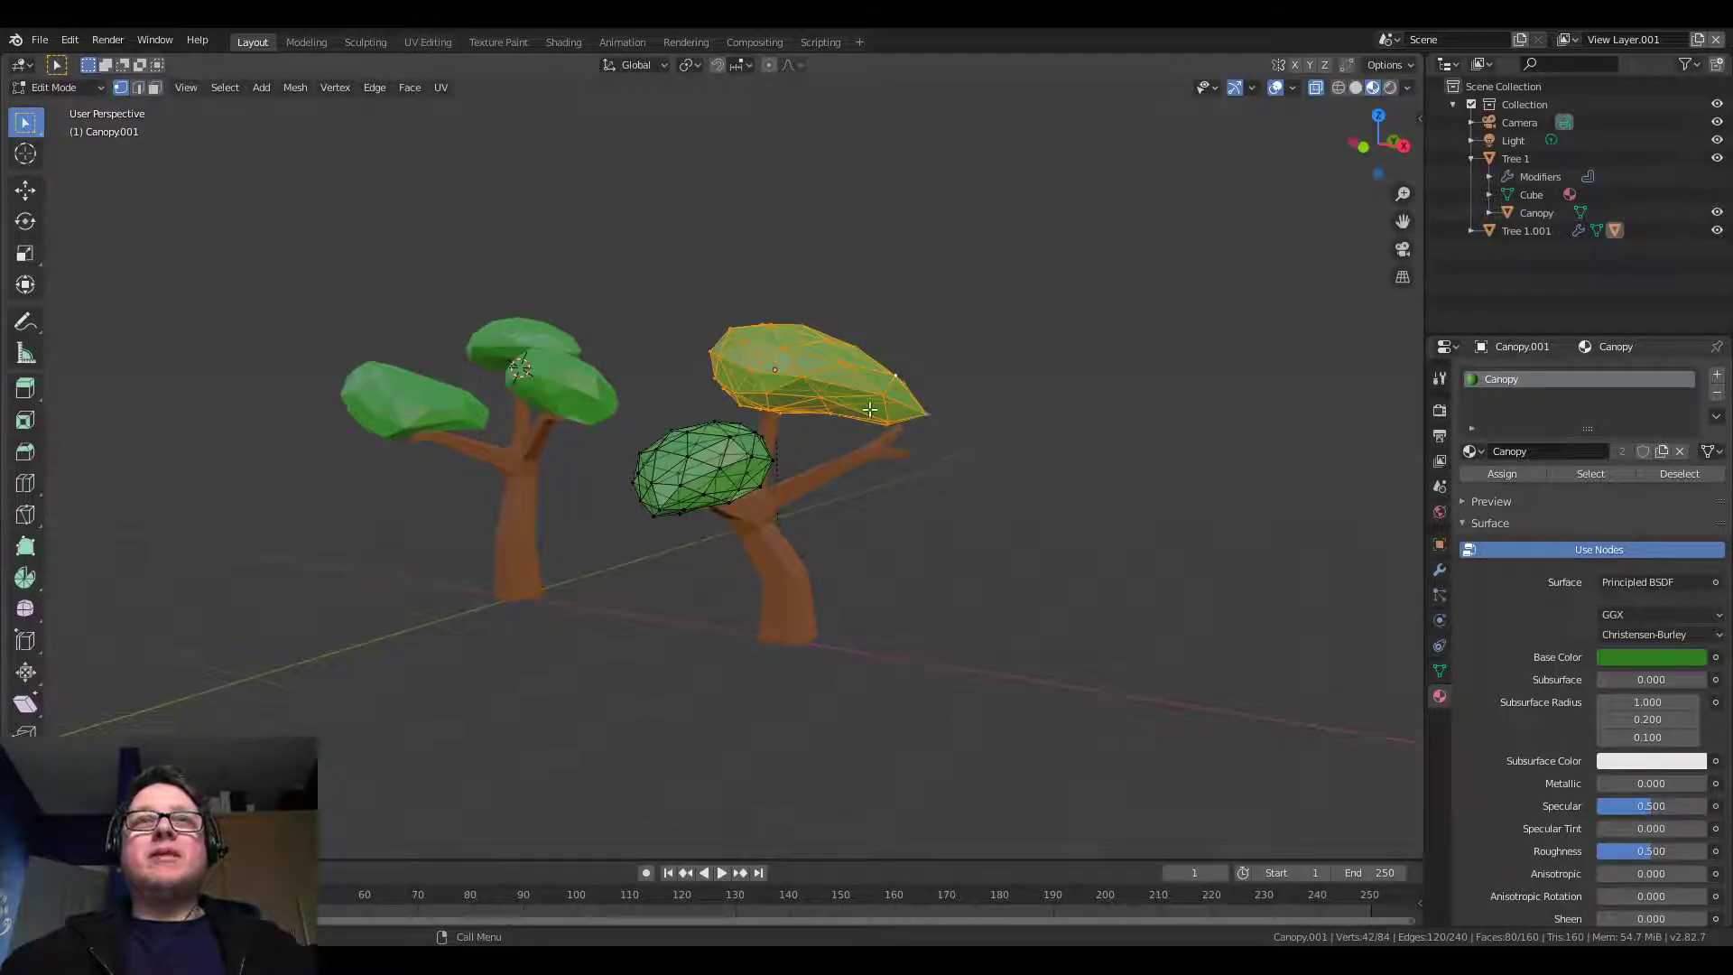
Turn on proportional editing and move the vertices at the pointed end of the large foliage clump to reshape it over the long branch
left_click(769, 65)
left_click(903, 407)
middle_click_drag(909, 437, 813, 476)
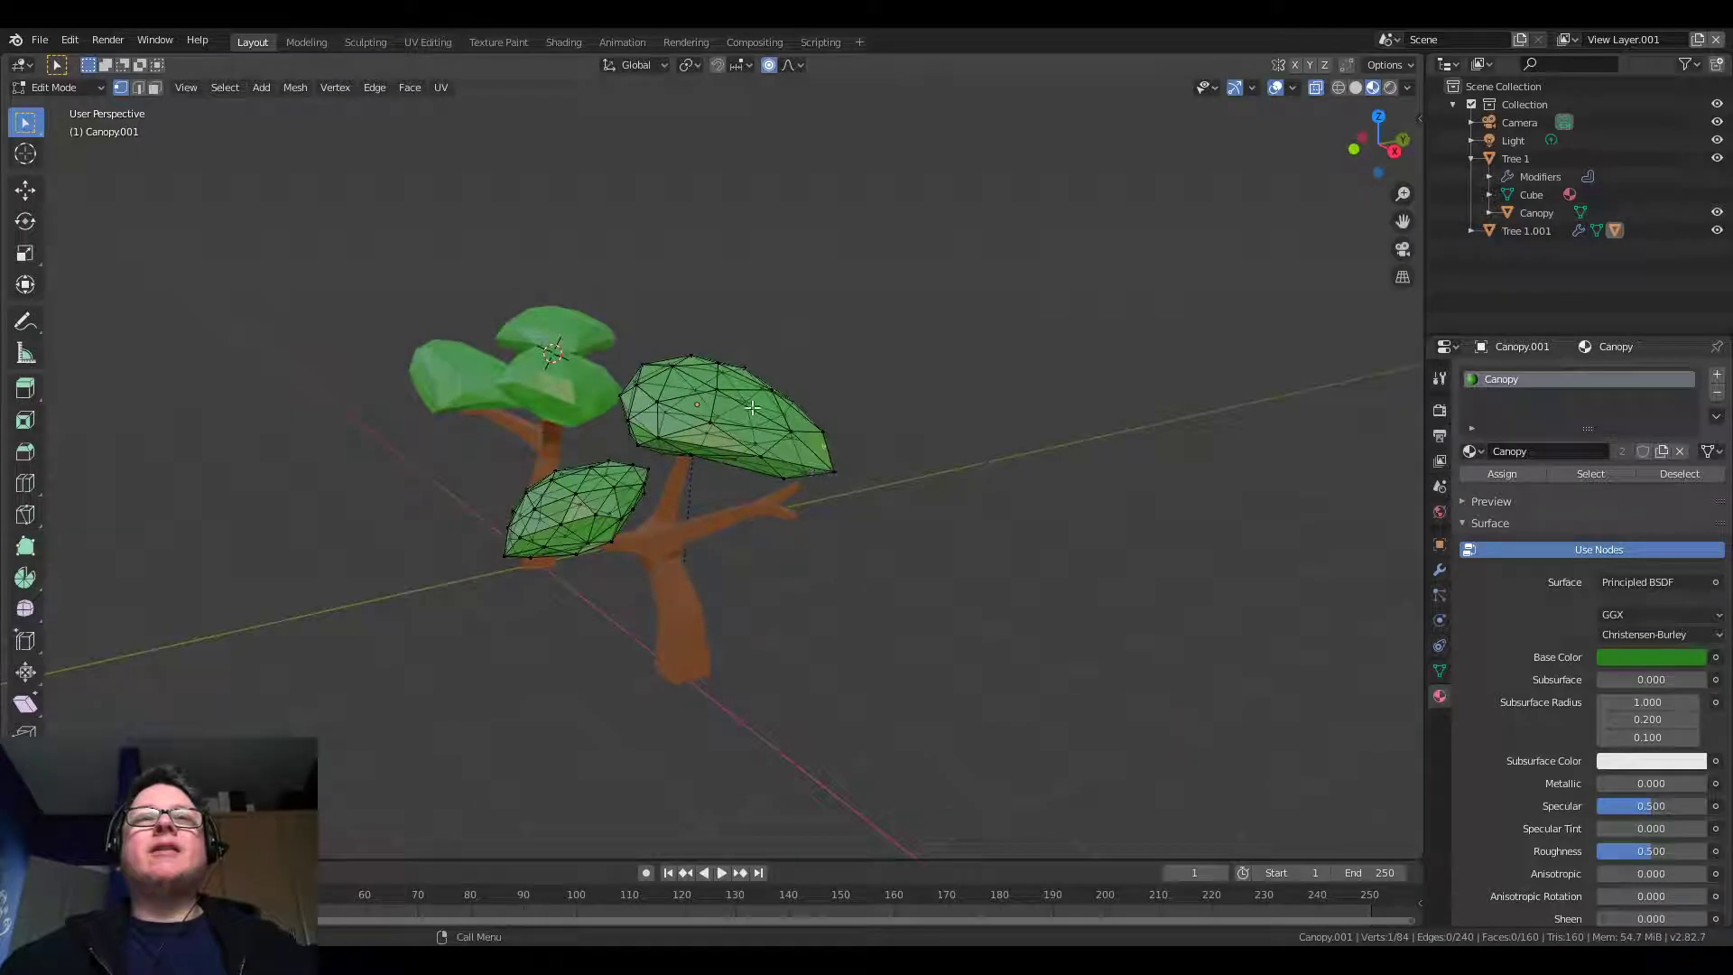
left_click_drag(748, 430, 867, 506)
middle_click_drag(794, 470, 897, 464)
key("g")
left_click(912, 542)
key("Tab")
Make a separate copy of the Canopy material for Canopy.001 and change its base color to a darker, muted green
mouse_move(1036, 450)
middle_mouse_down()
mouse_move(1013, 476)
mouse_move(795, 477)
mouse_move(764, 448)
mouse_move(1014, 442)
mouse_move(1081, 488)
mouse_move(978, 469)
mouse_move(1195, 472)
mouse_move(1102, 538)
mouse_move(831, 449)
mouse_move(828, 518)
mouse_move(862, 542)
mouse_move(1018, 528)
mouse_move(1016, 465)
middle_mouse_up()
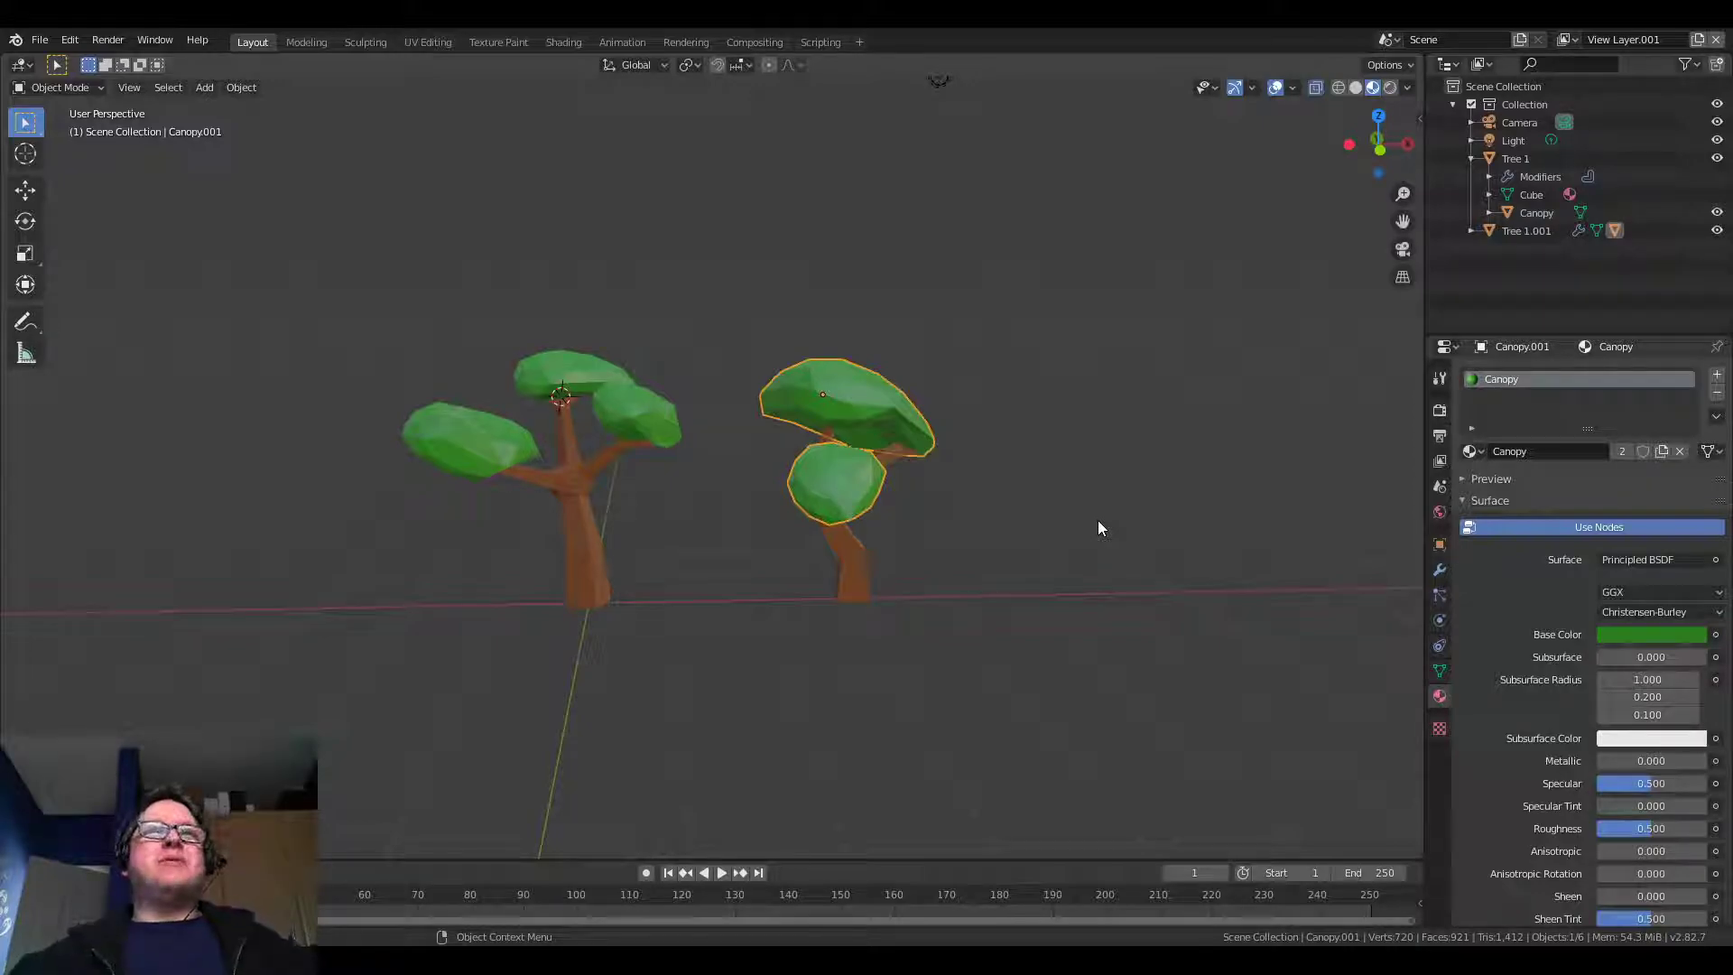
middle_click_drag(937, 491, 933, 475)
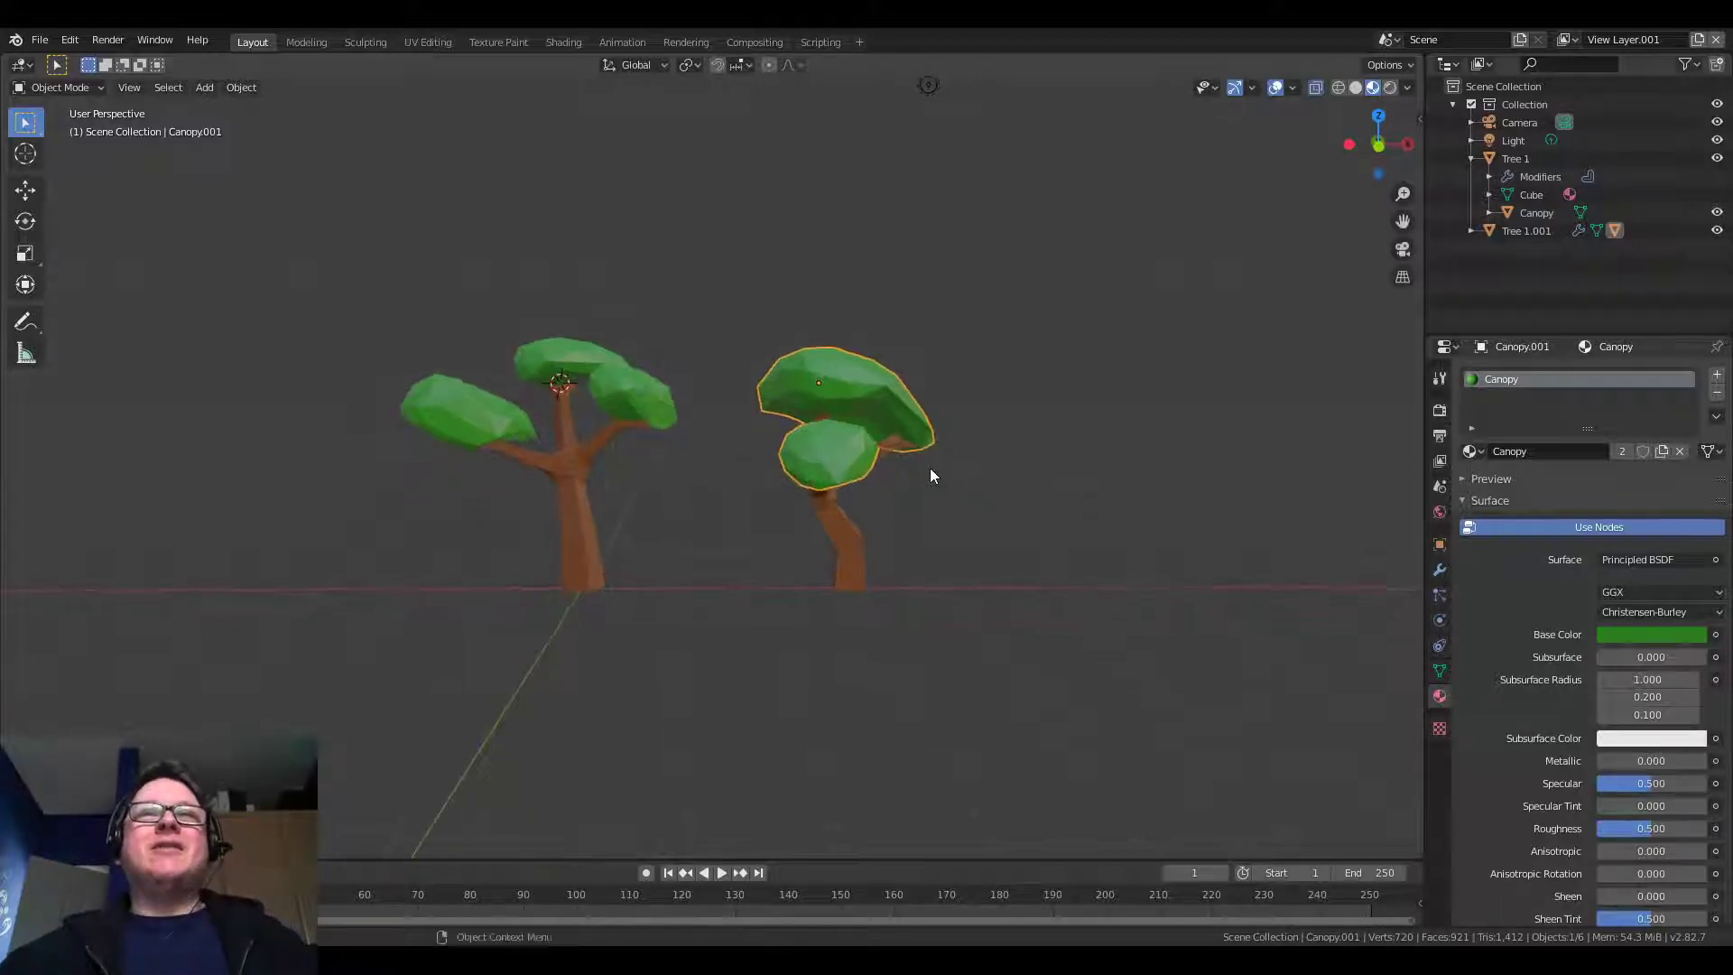
middle_click_drag(836, 437, 896, 489)
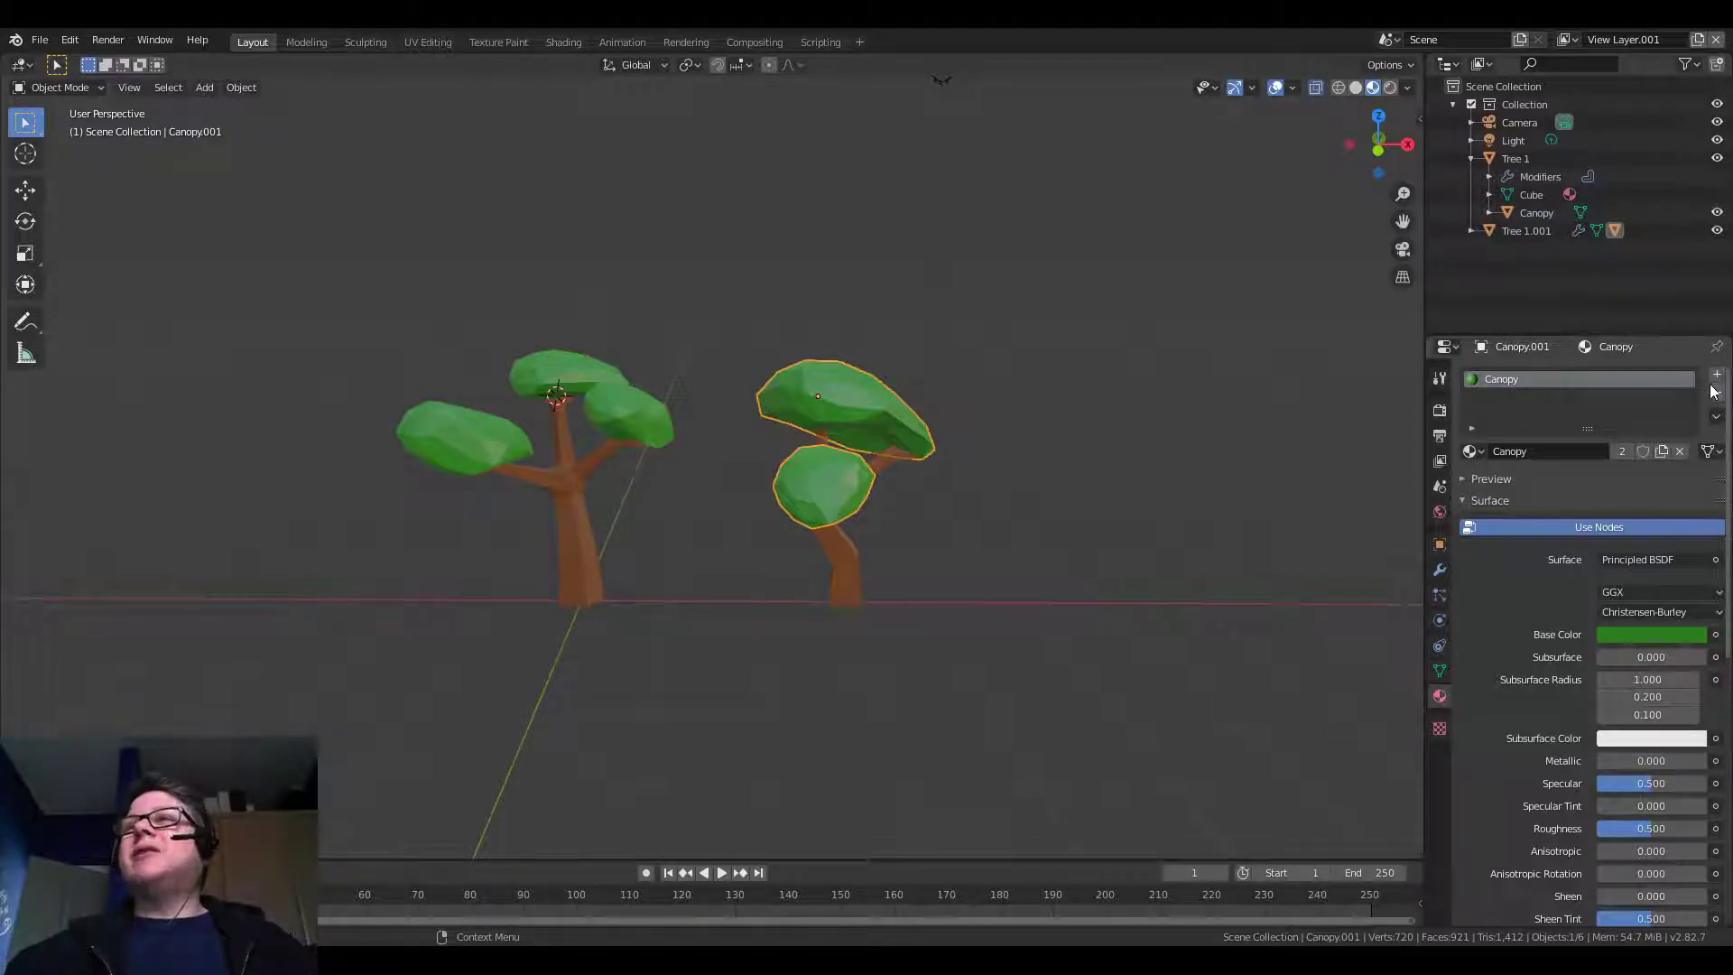
left_click(1662, 452)
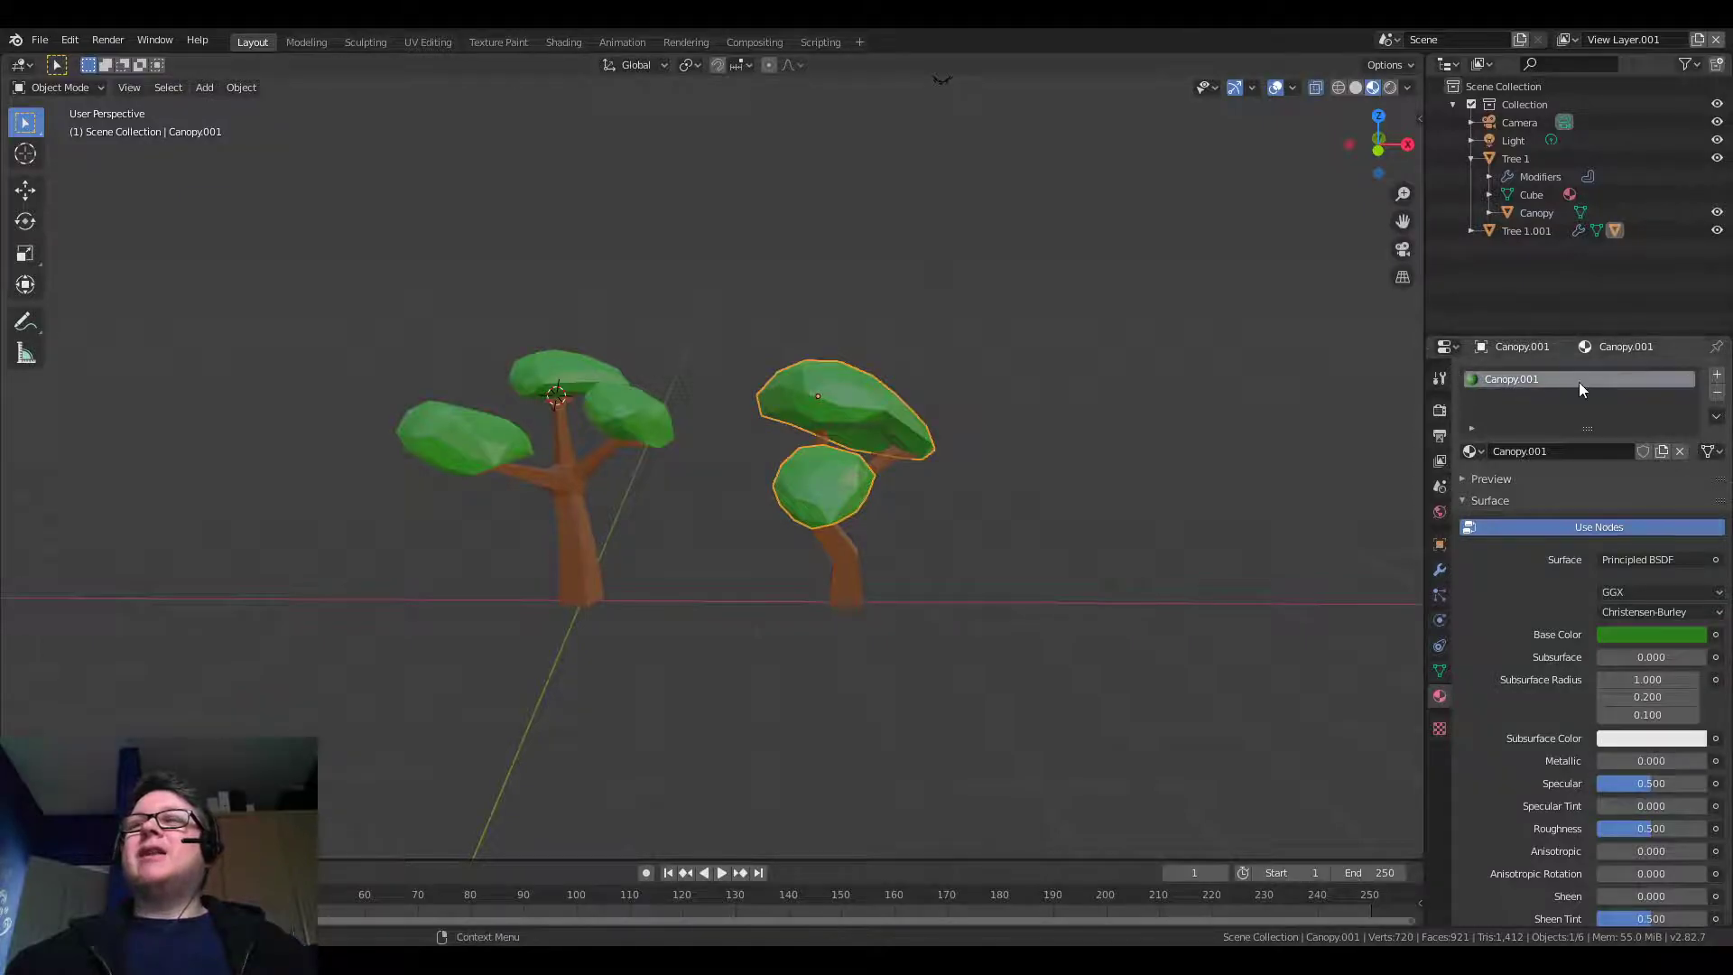
left_click(1638, 633)
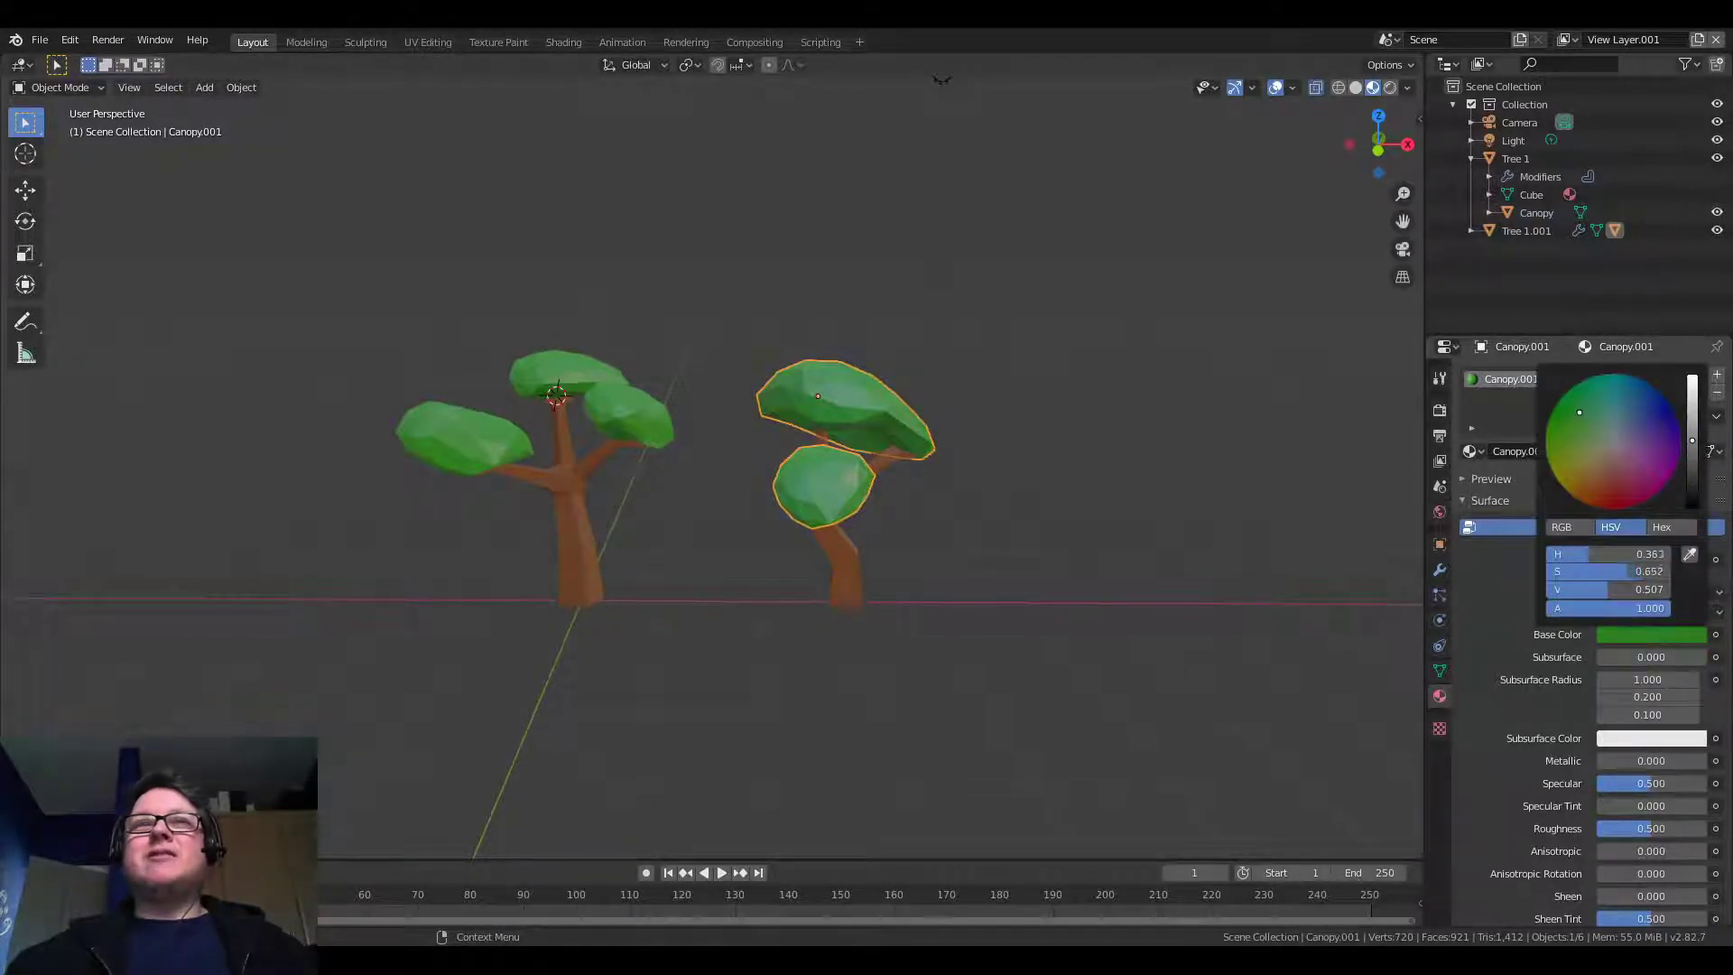
mouse_move(1600, 403)
left_mouse_down()
mouse_move(1570, 397)
mouse_move(1579, 444)
mouse_move(1688, 455)
left_mouse_up()
left_click(1189, 455)
Make a separate copy of the Trunk material for Tree 1.001 and set its base color to reddish brown, HSV 0.043, 0.844, 0.407
middle_click_drag(1082, 458, 1006, 457)
left_click(781, 553)
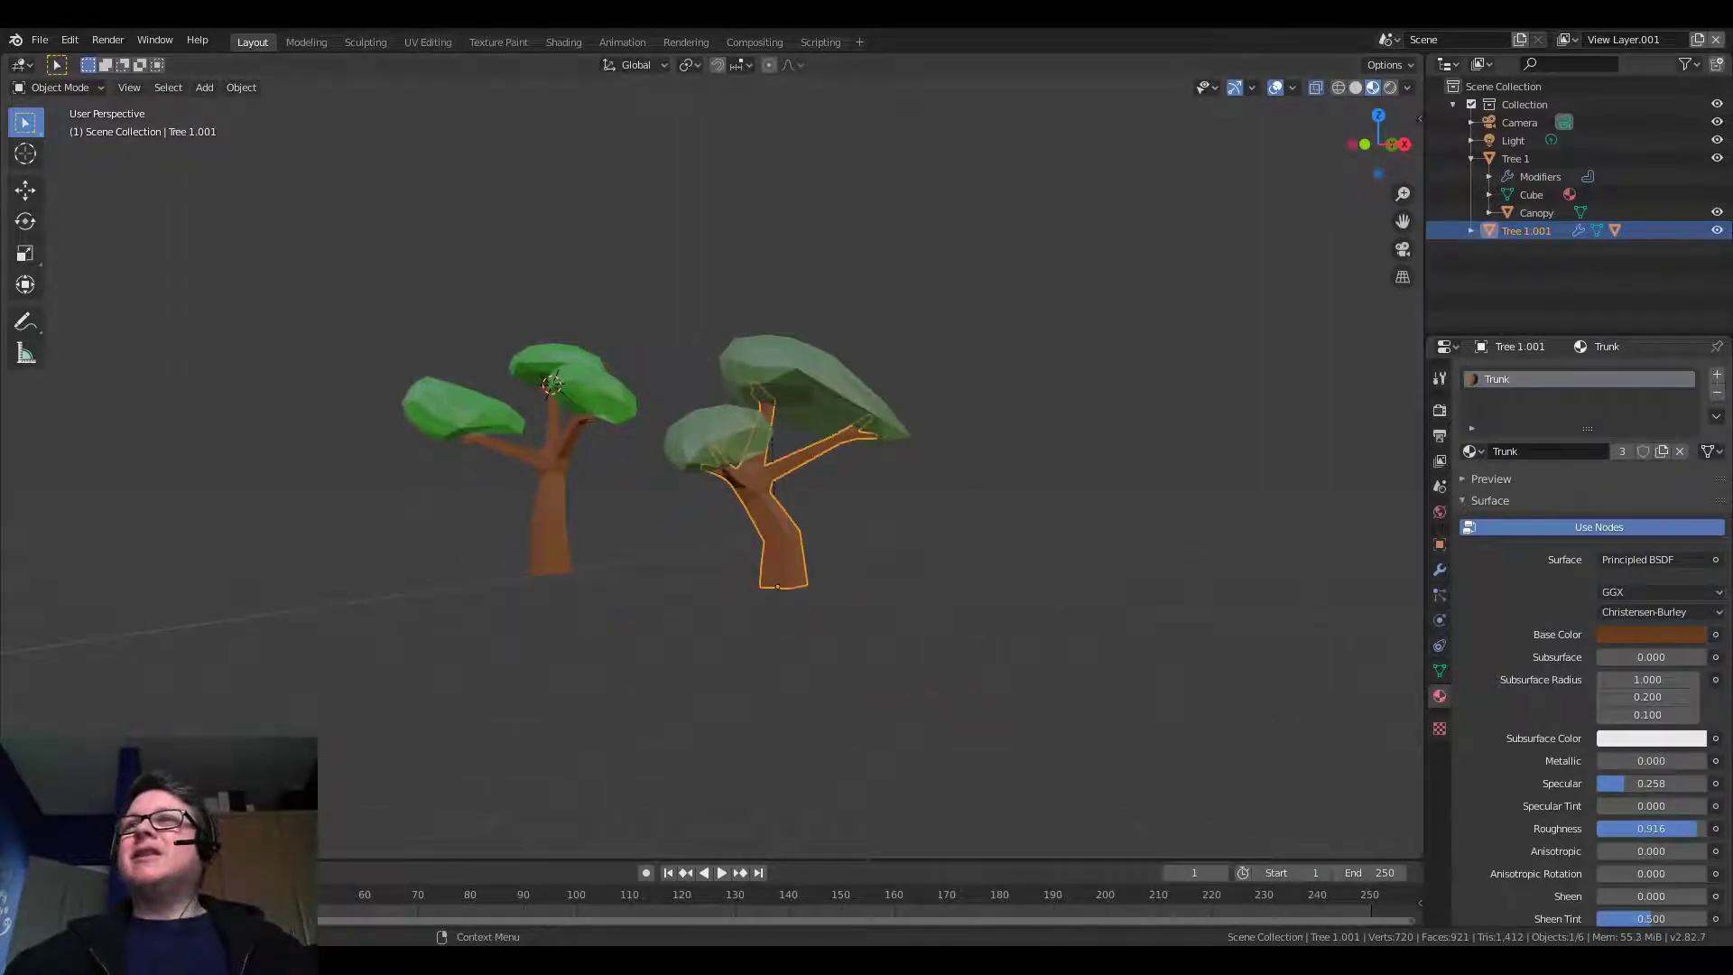
left_click(1663, 452)
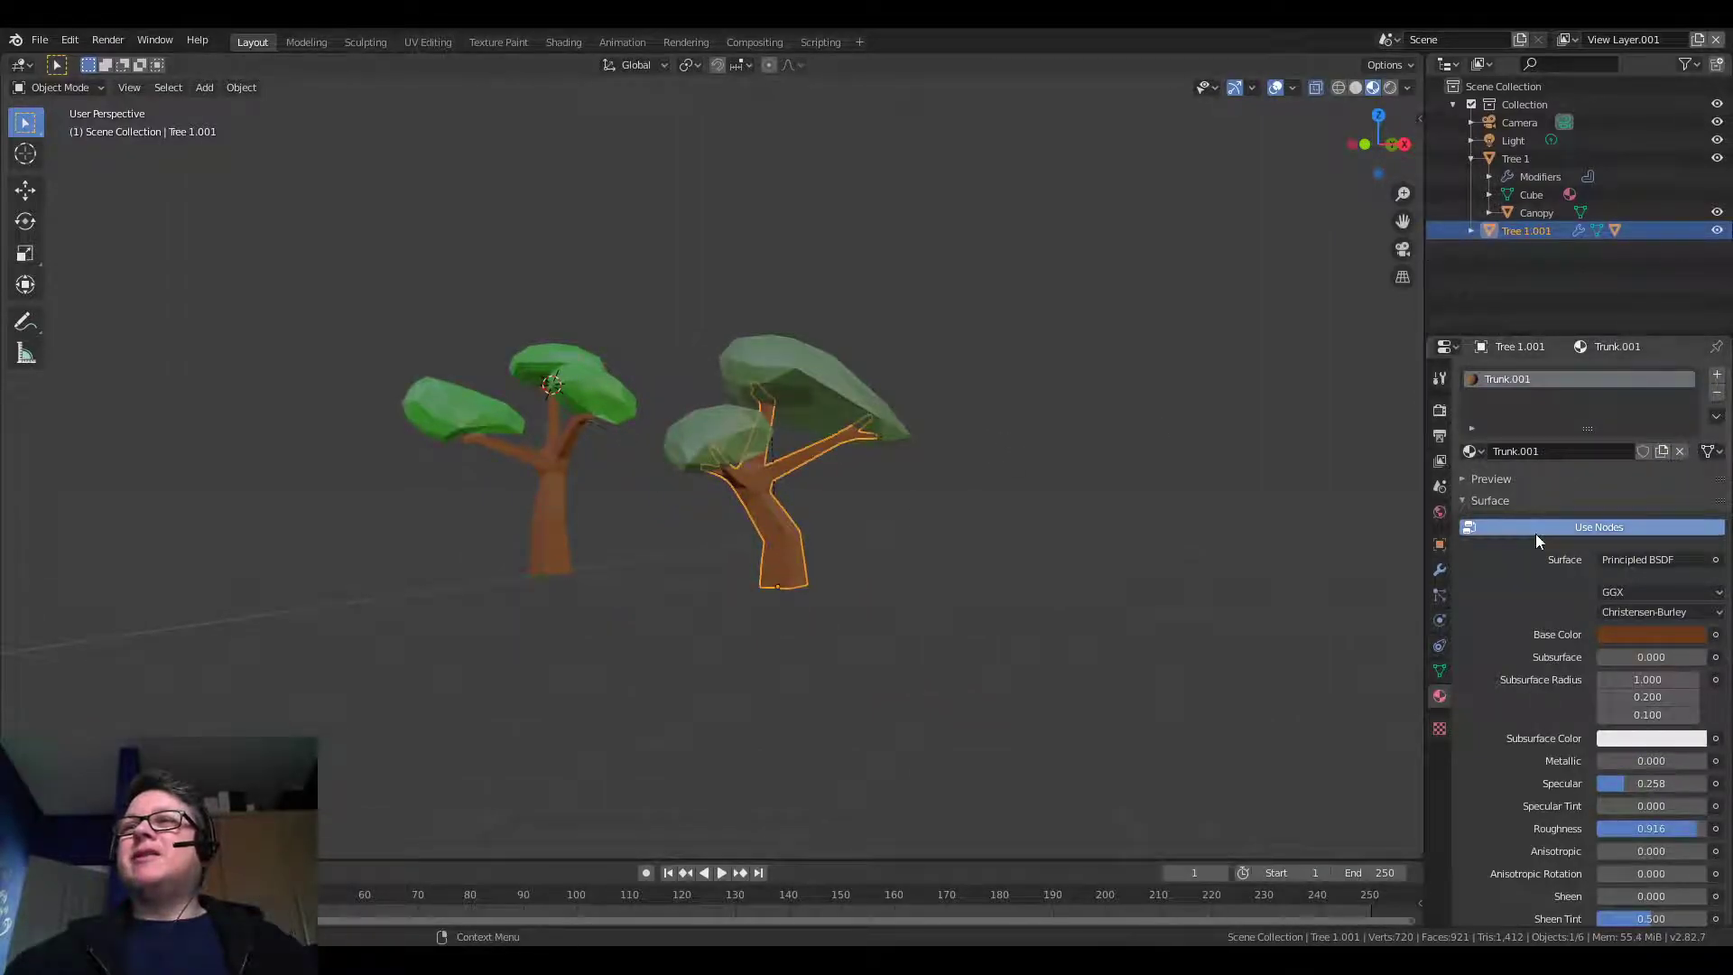
left_click(1625, 635)
left_click_drag(1595, 494, 1599, 498)
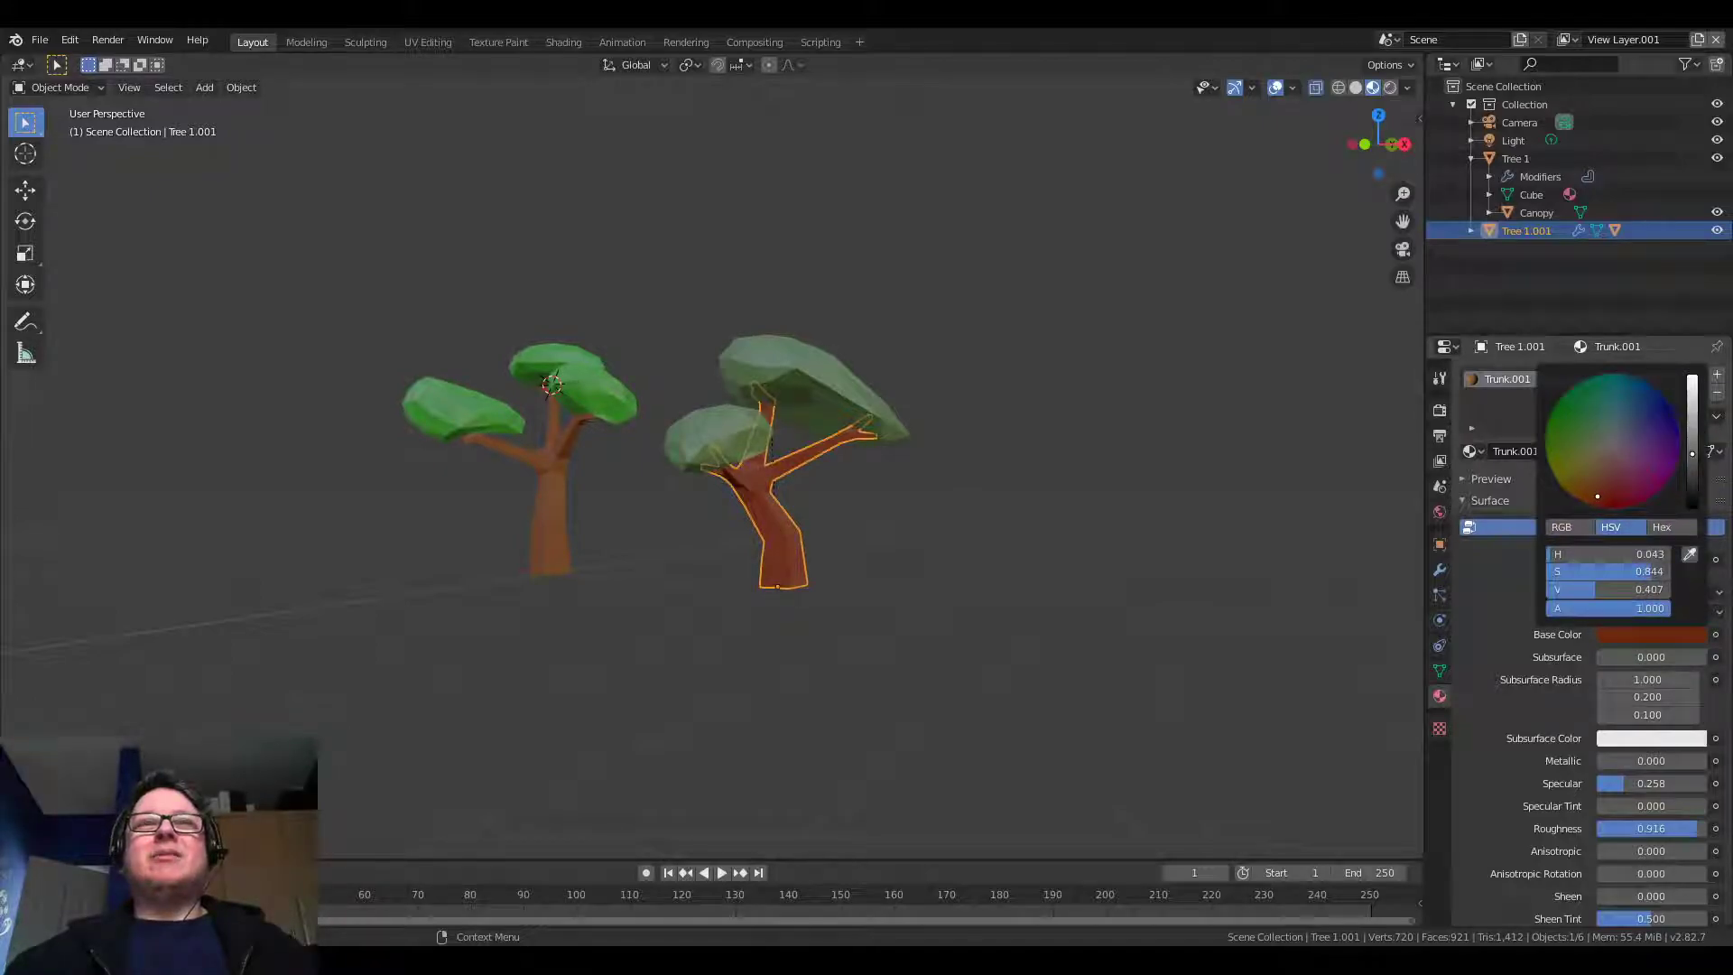
middle_click_drag(1228, 523, 996, 571)
left_click(1067, 546)
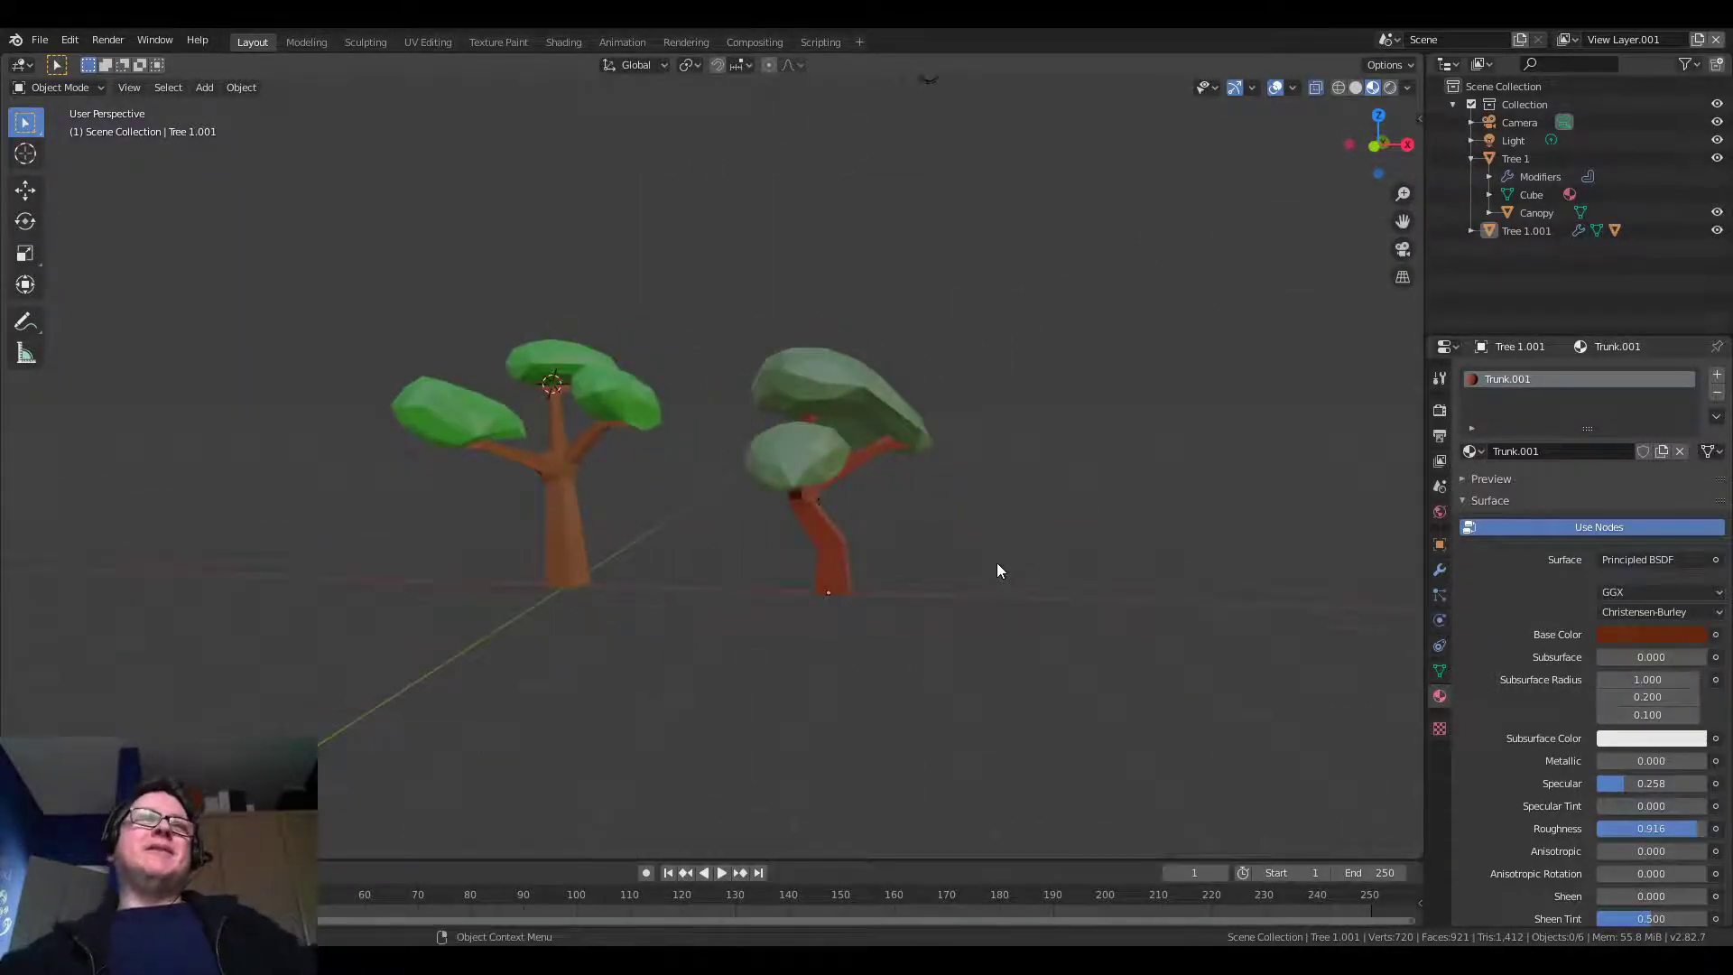
Add an icosphere at the 3D cursor, placed under the red-trunked tree's smaller foliage clump, and scale it down to about 0.04
scroll(997, 571, "up", 2)
middle_click_drag(993, 567, 901, 607)
scroll(944, 559, "up", 2)
scroll(880, 613, "up", 1)
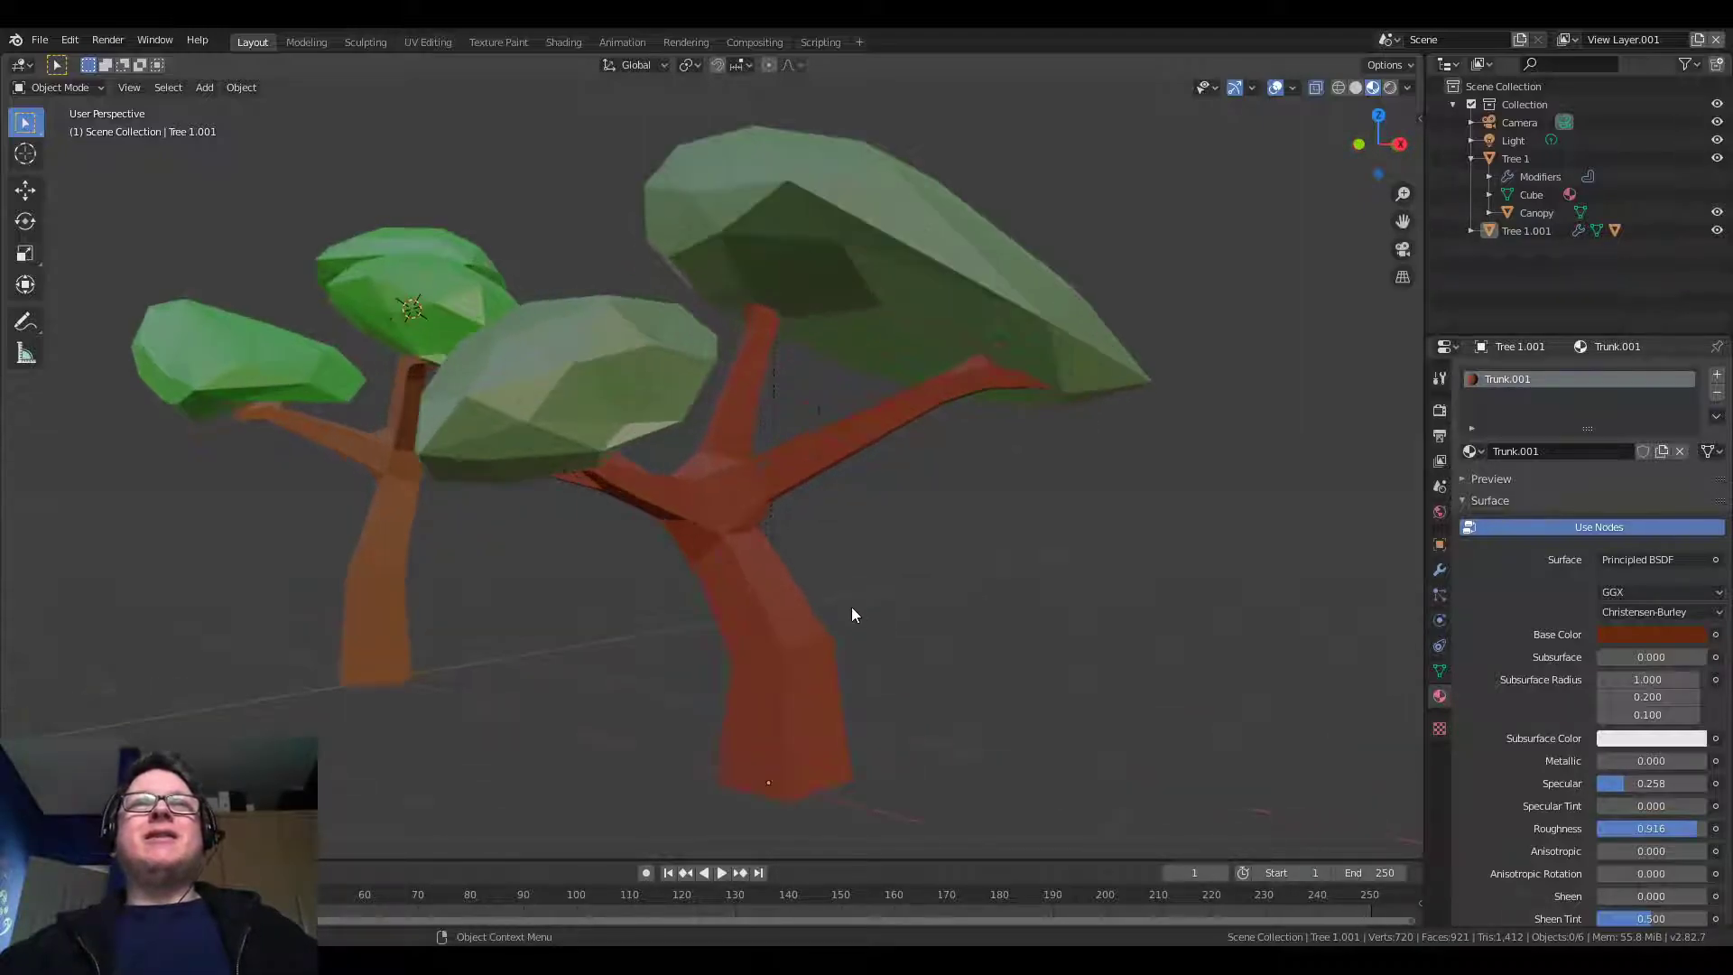
mouse_move(723, 585)
middle_mouse_down()
mouse_move(762, 561)
mouse_move(735, 578)
middle_mouse_up()
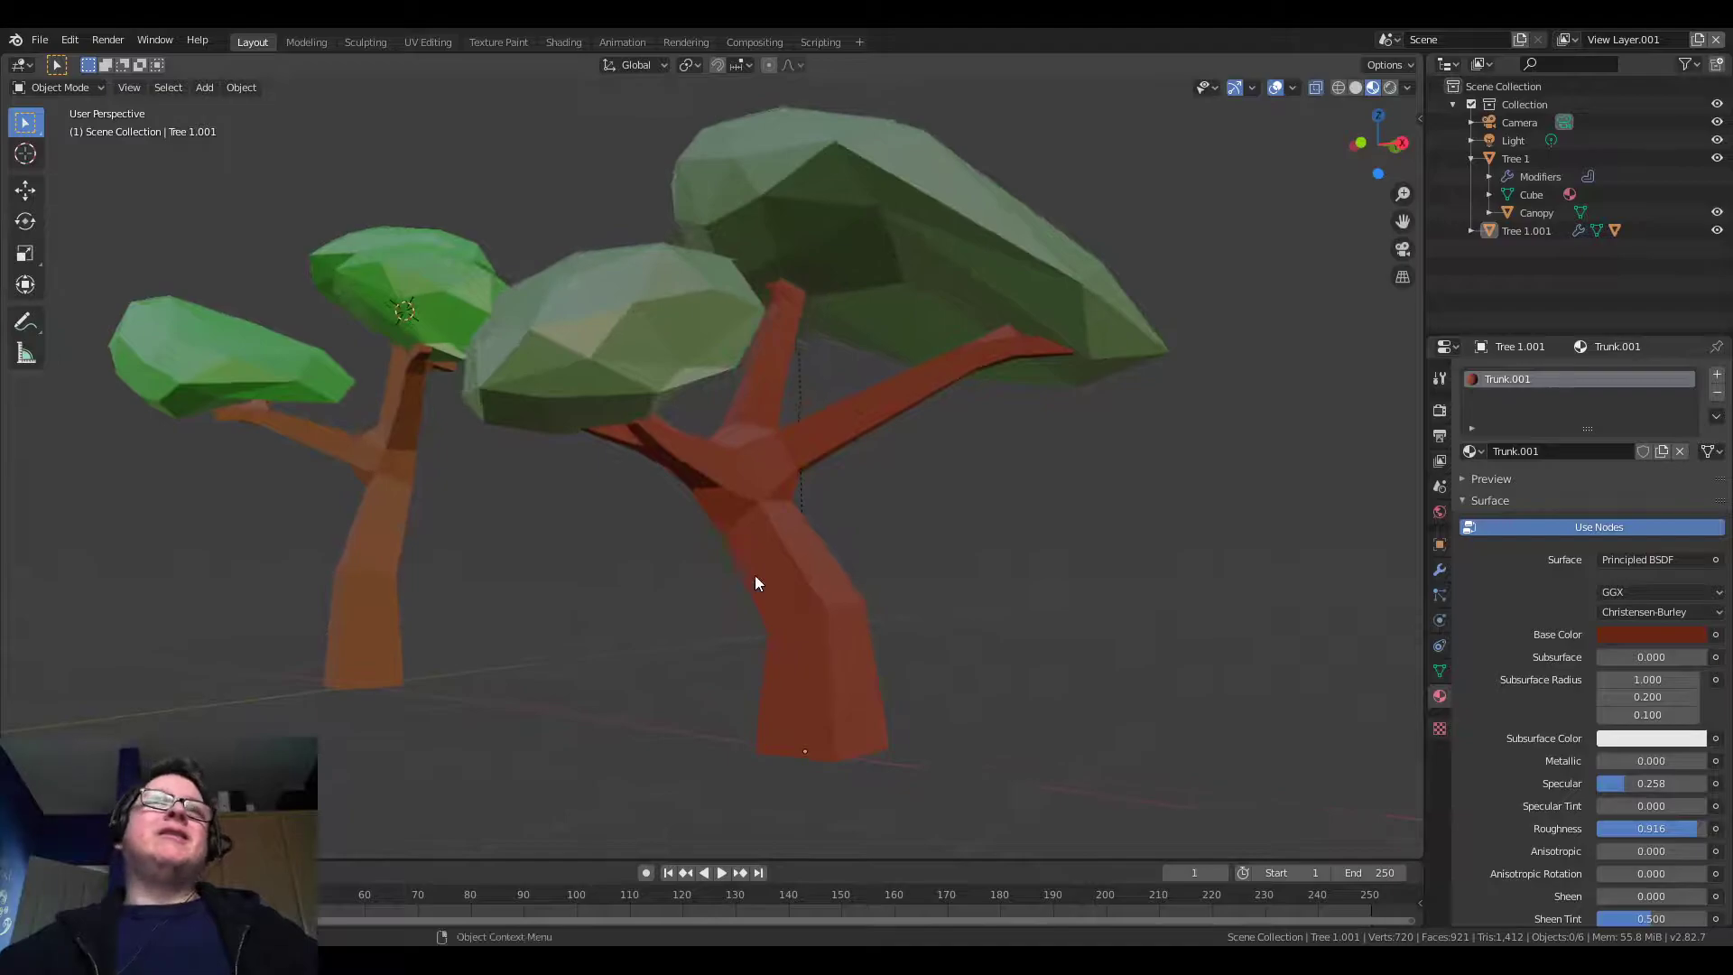
left_click(593, 422)
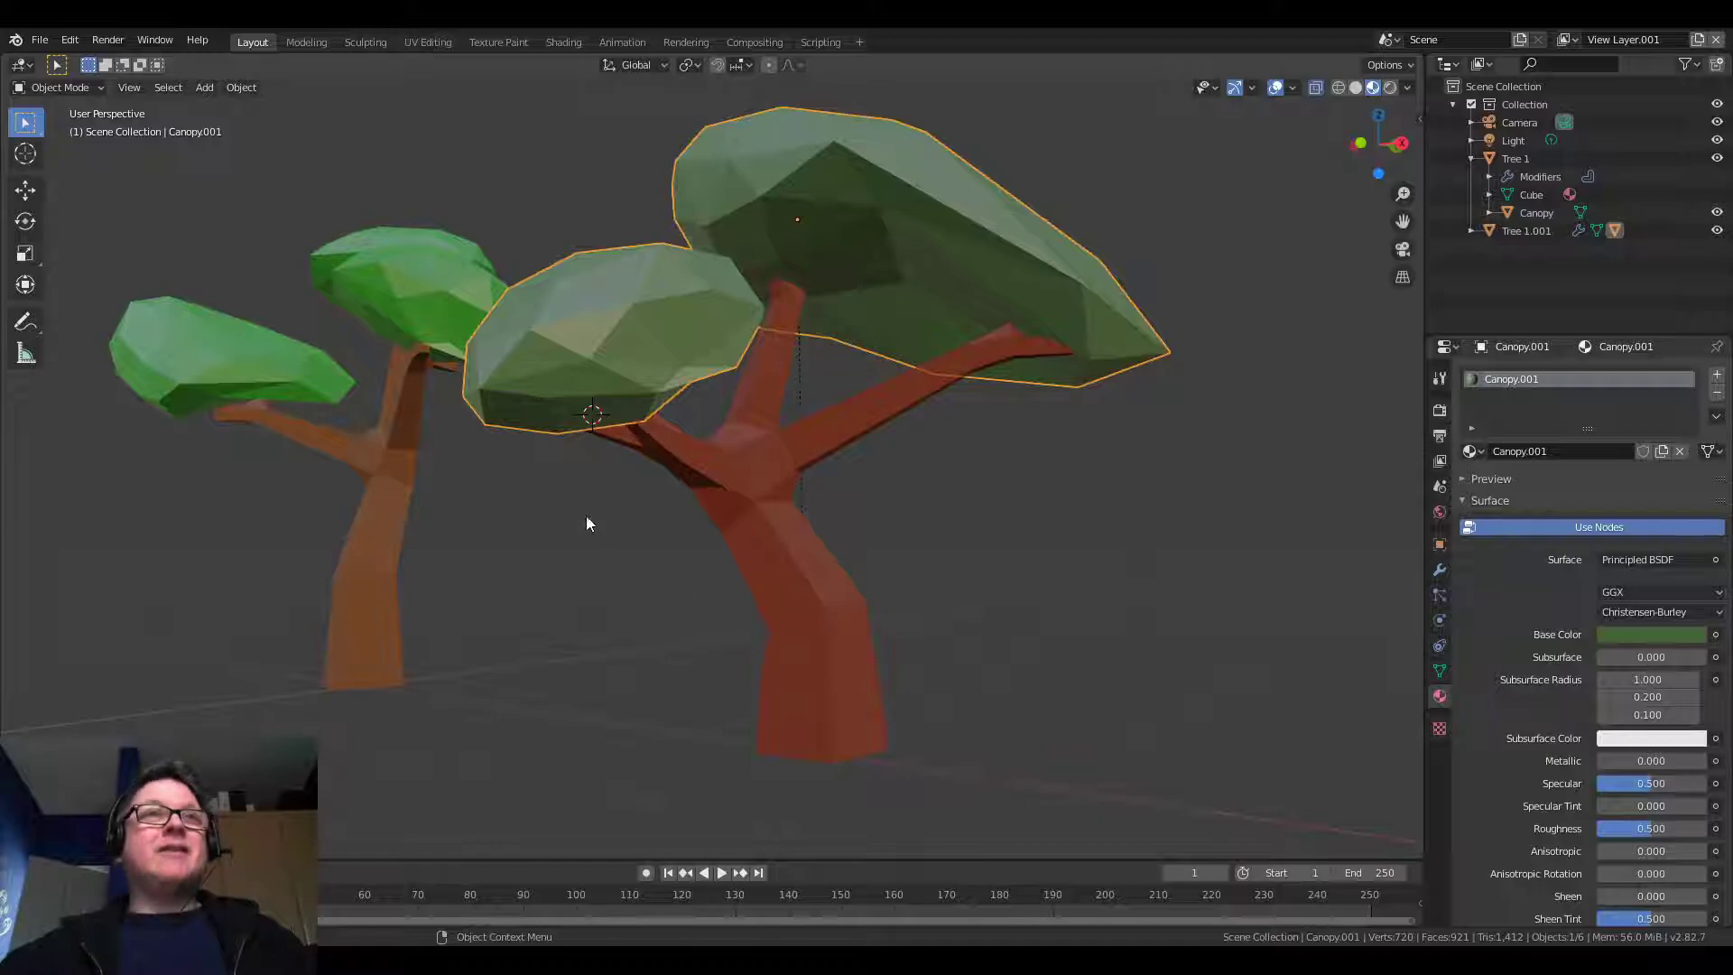
left_click(204, 90)
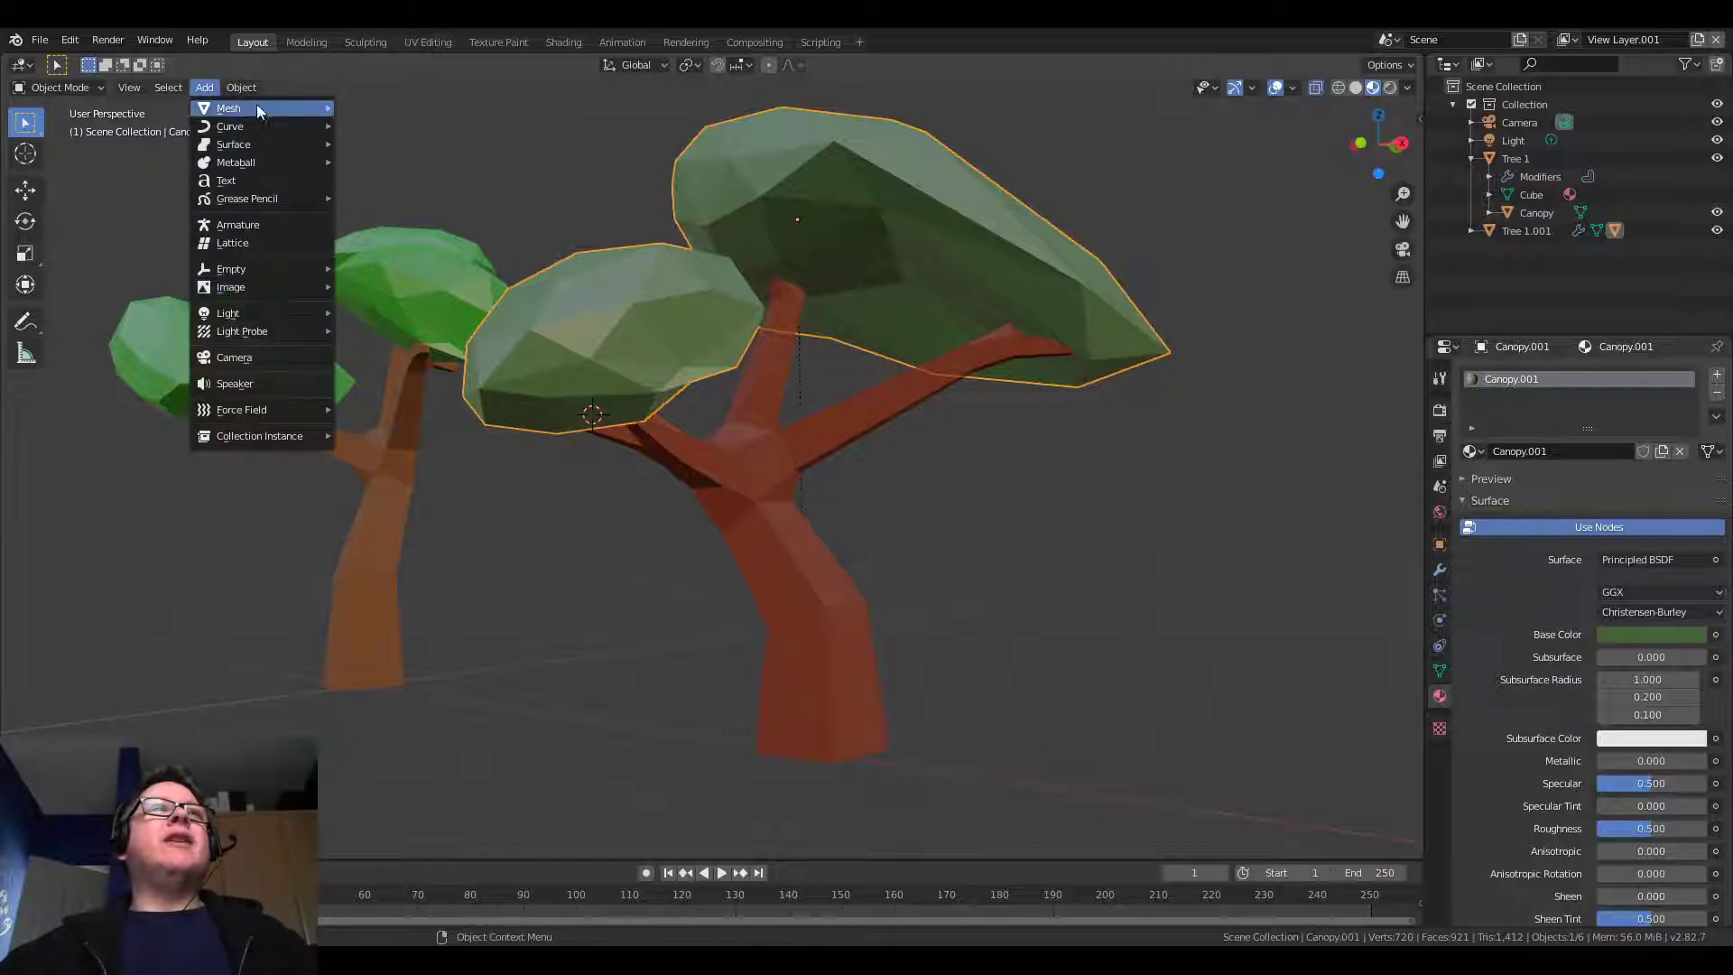
mouse_move(257, 107)
left_click(383, 180)
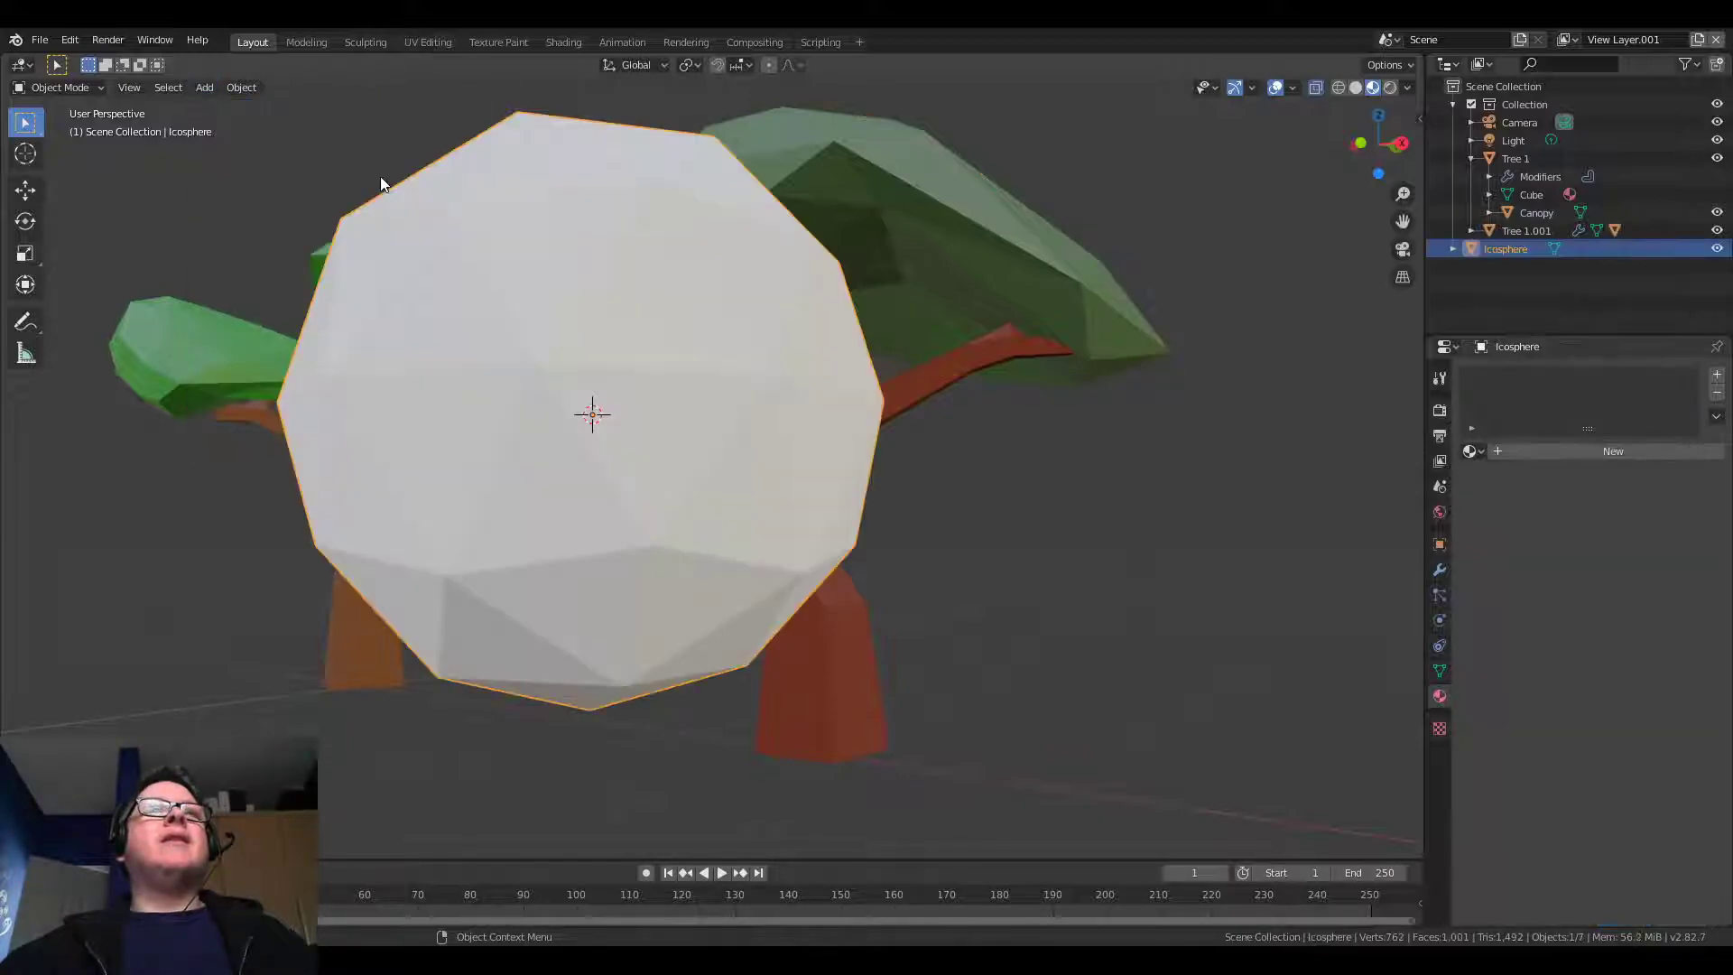
key("s")
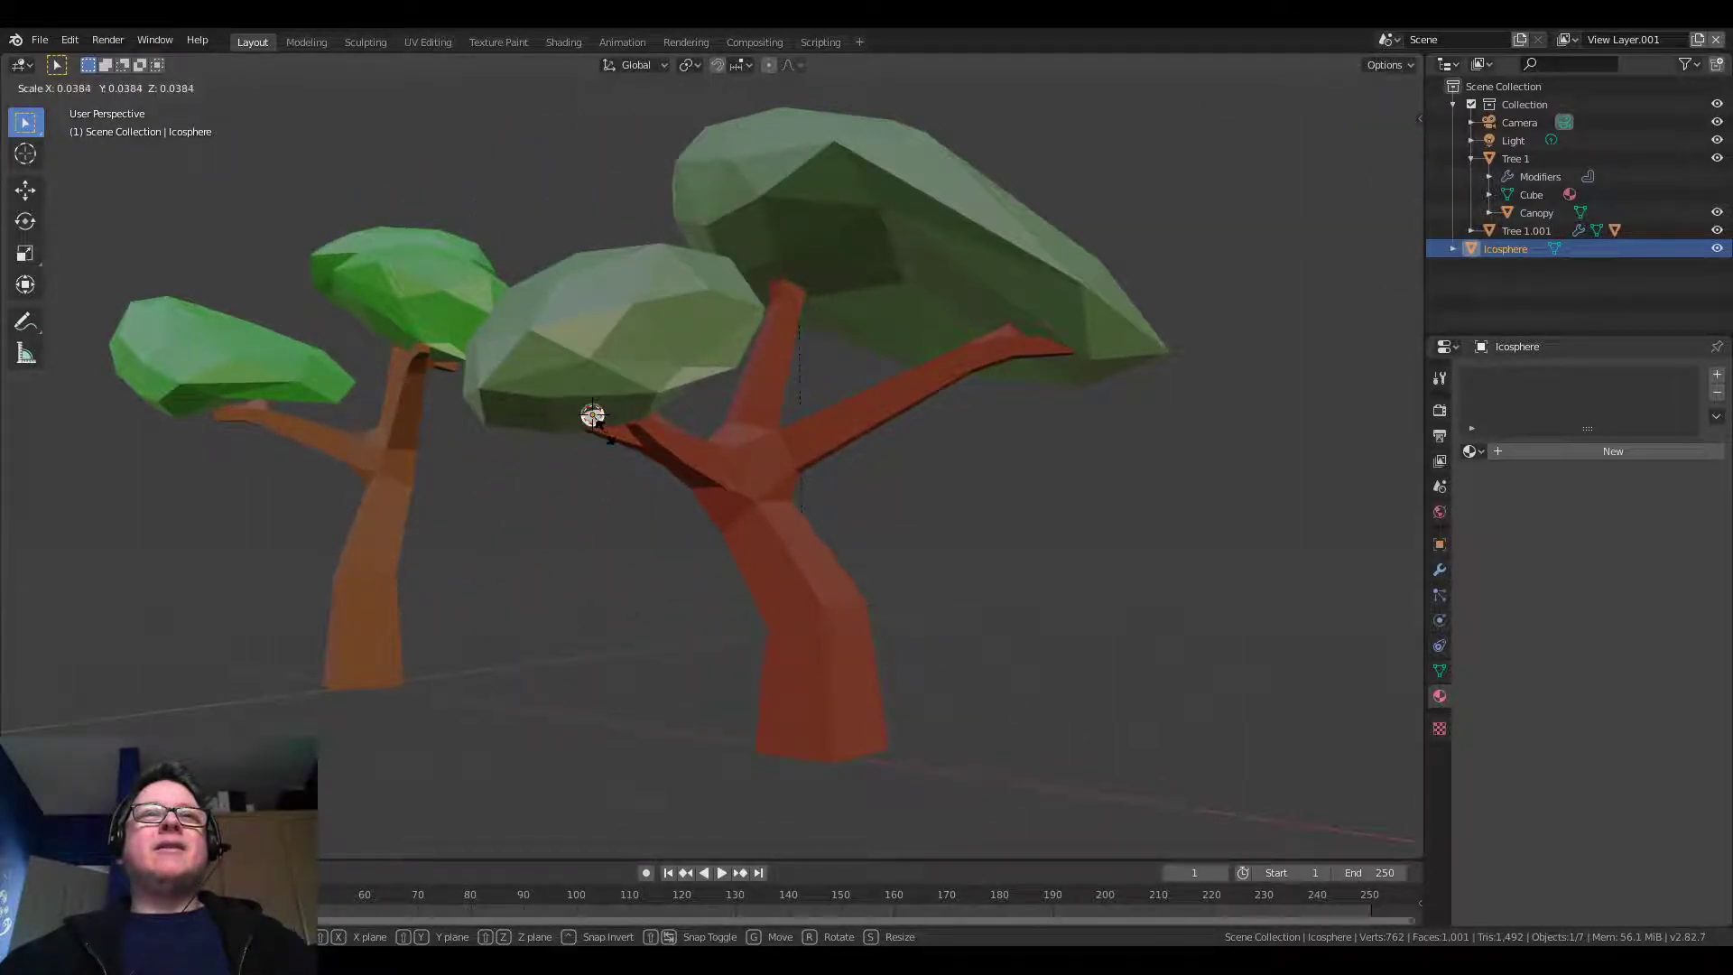
left_click(610, 440)
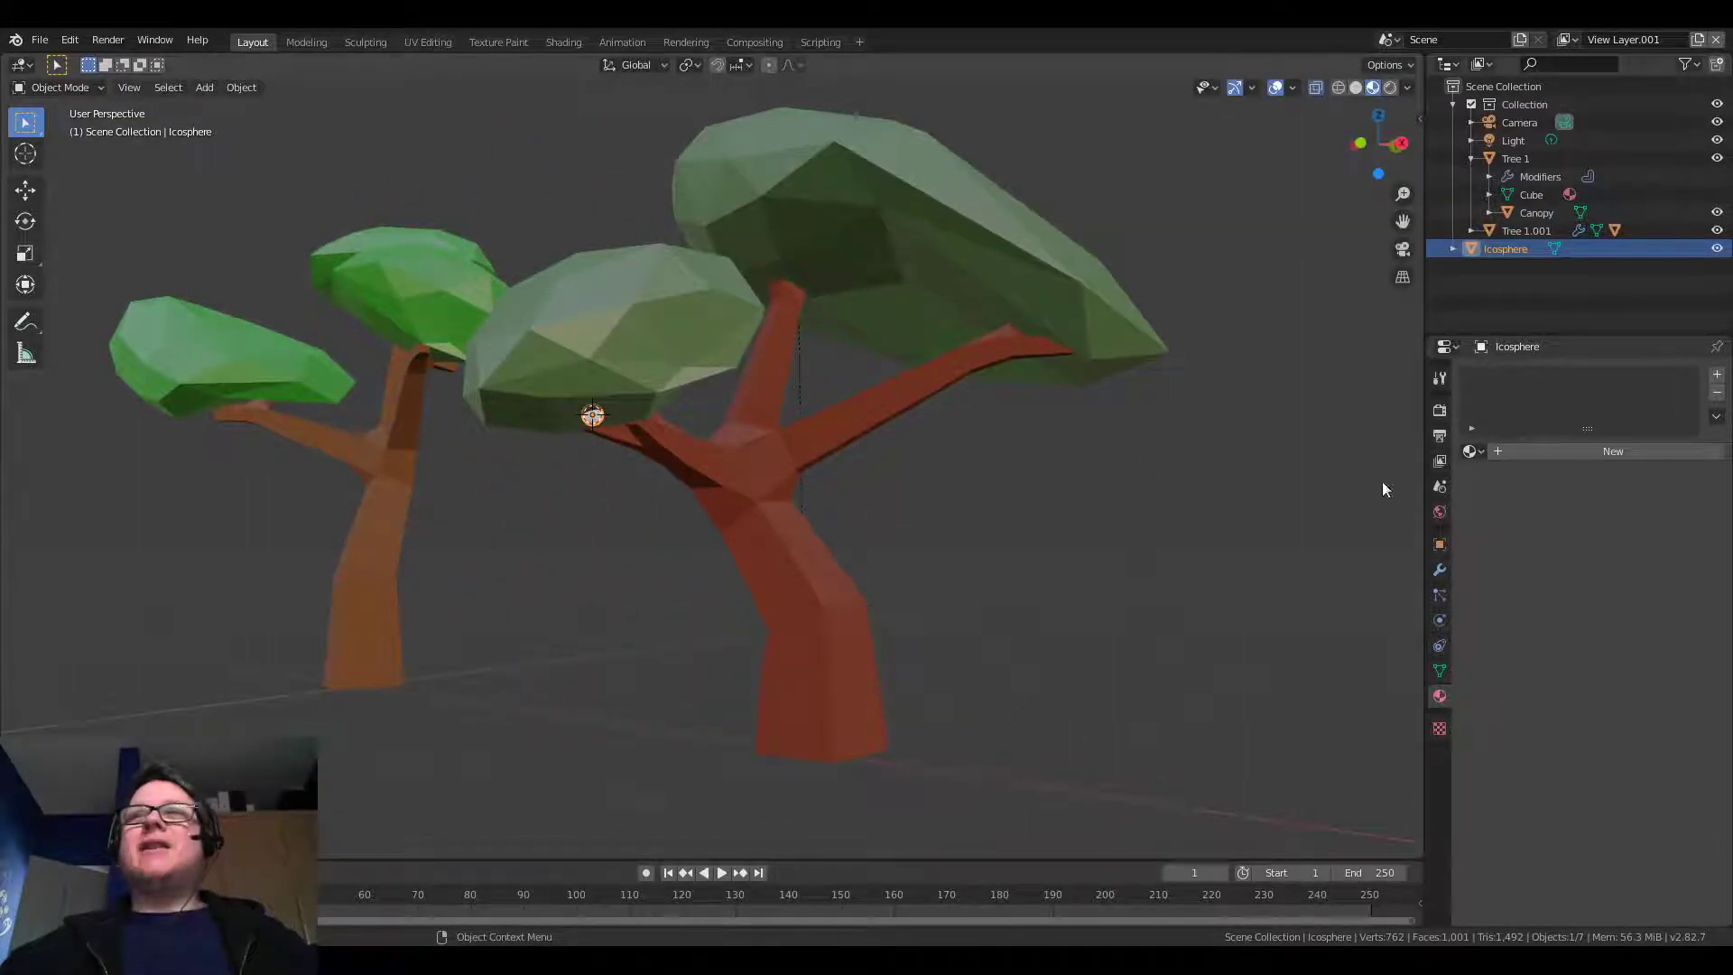
Create a material named Apple for the icosphere and set its base color to dark red, HSV 0.007, 0.909, 0.442
left_click(1551, 446)
double_click(1539, 381)
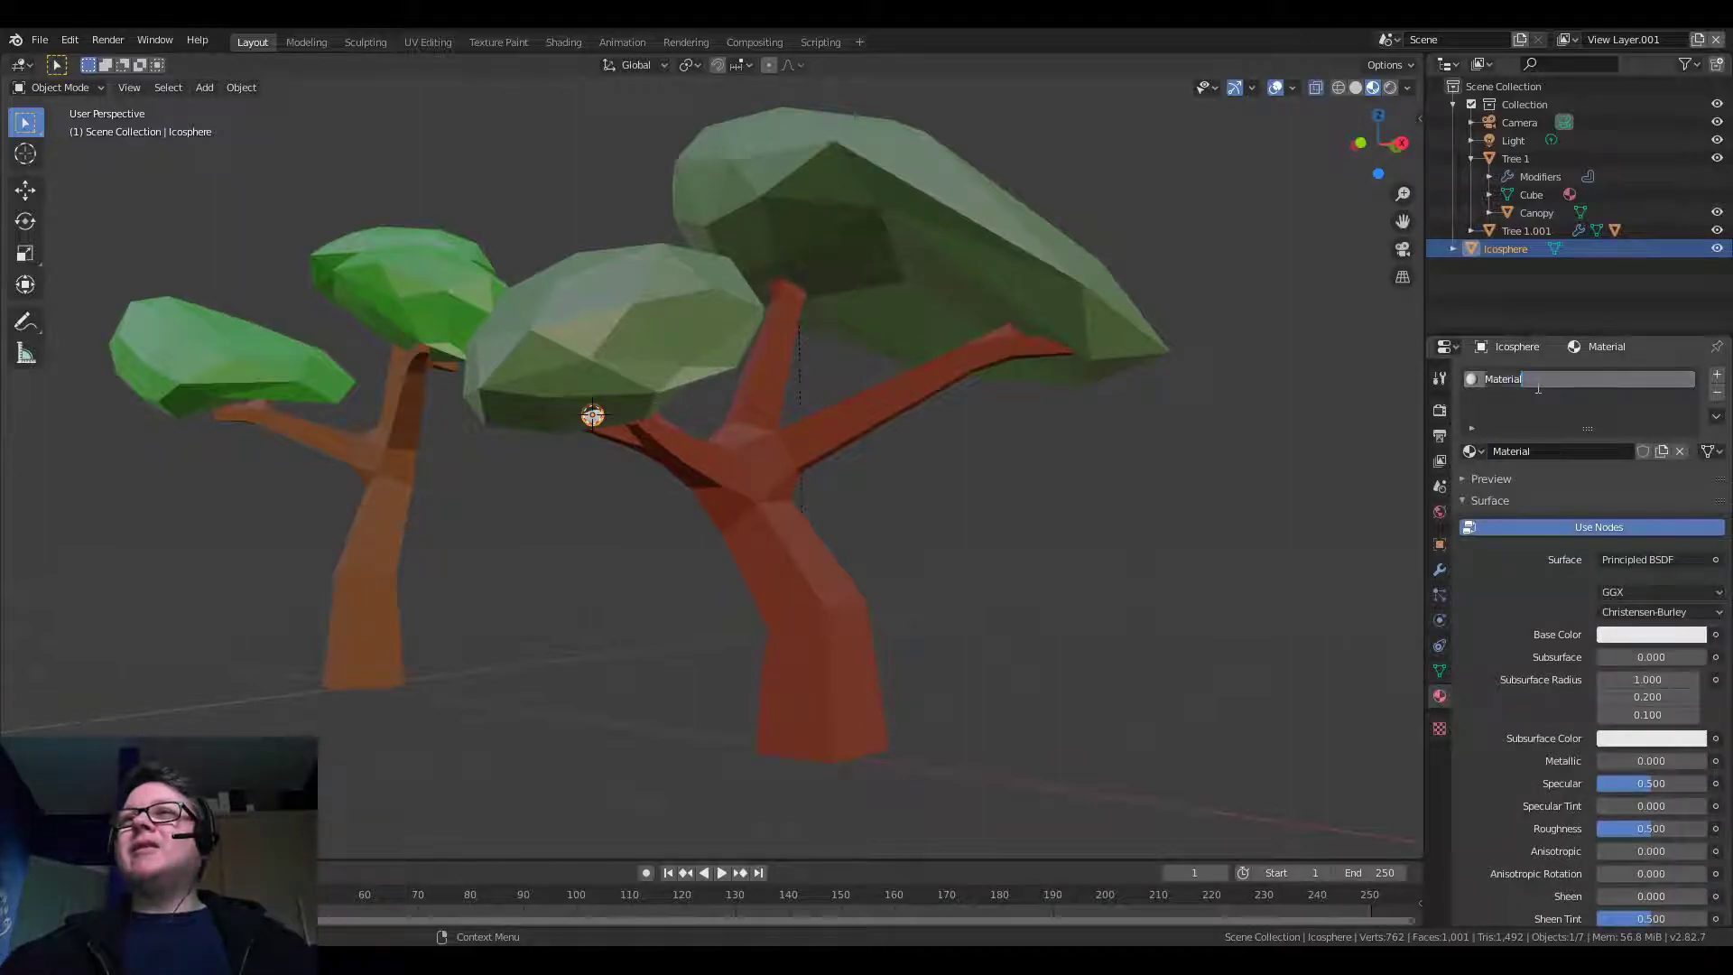
type("Apple")
key("Return")
left_click(1671, 636)
left_click_drag(1603, 485, 1611, 503)
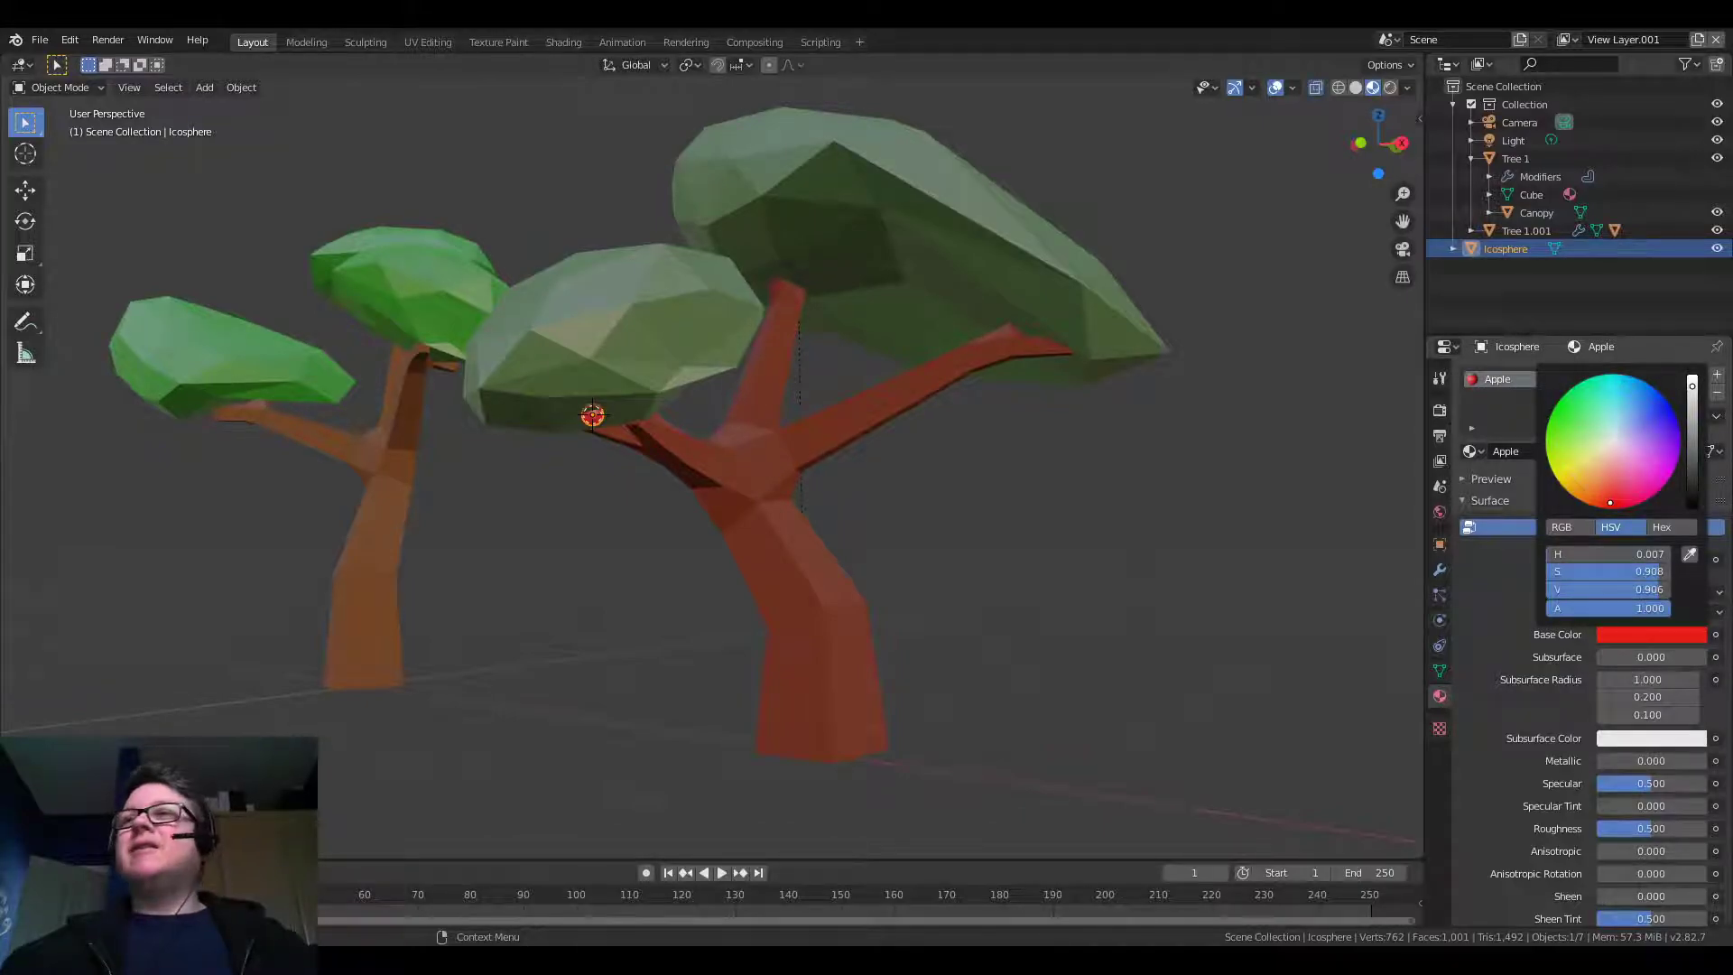
left_click(1694, 451)
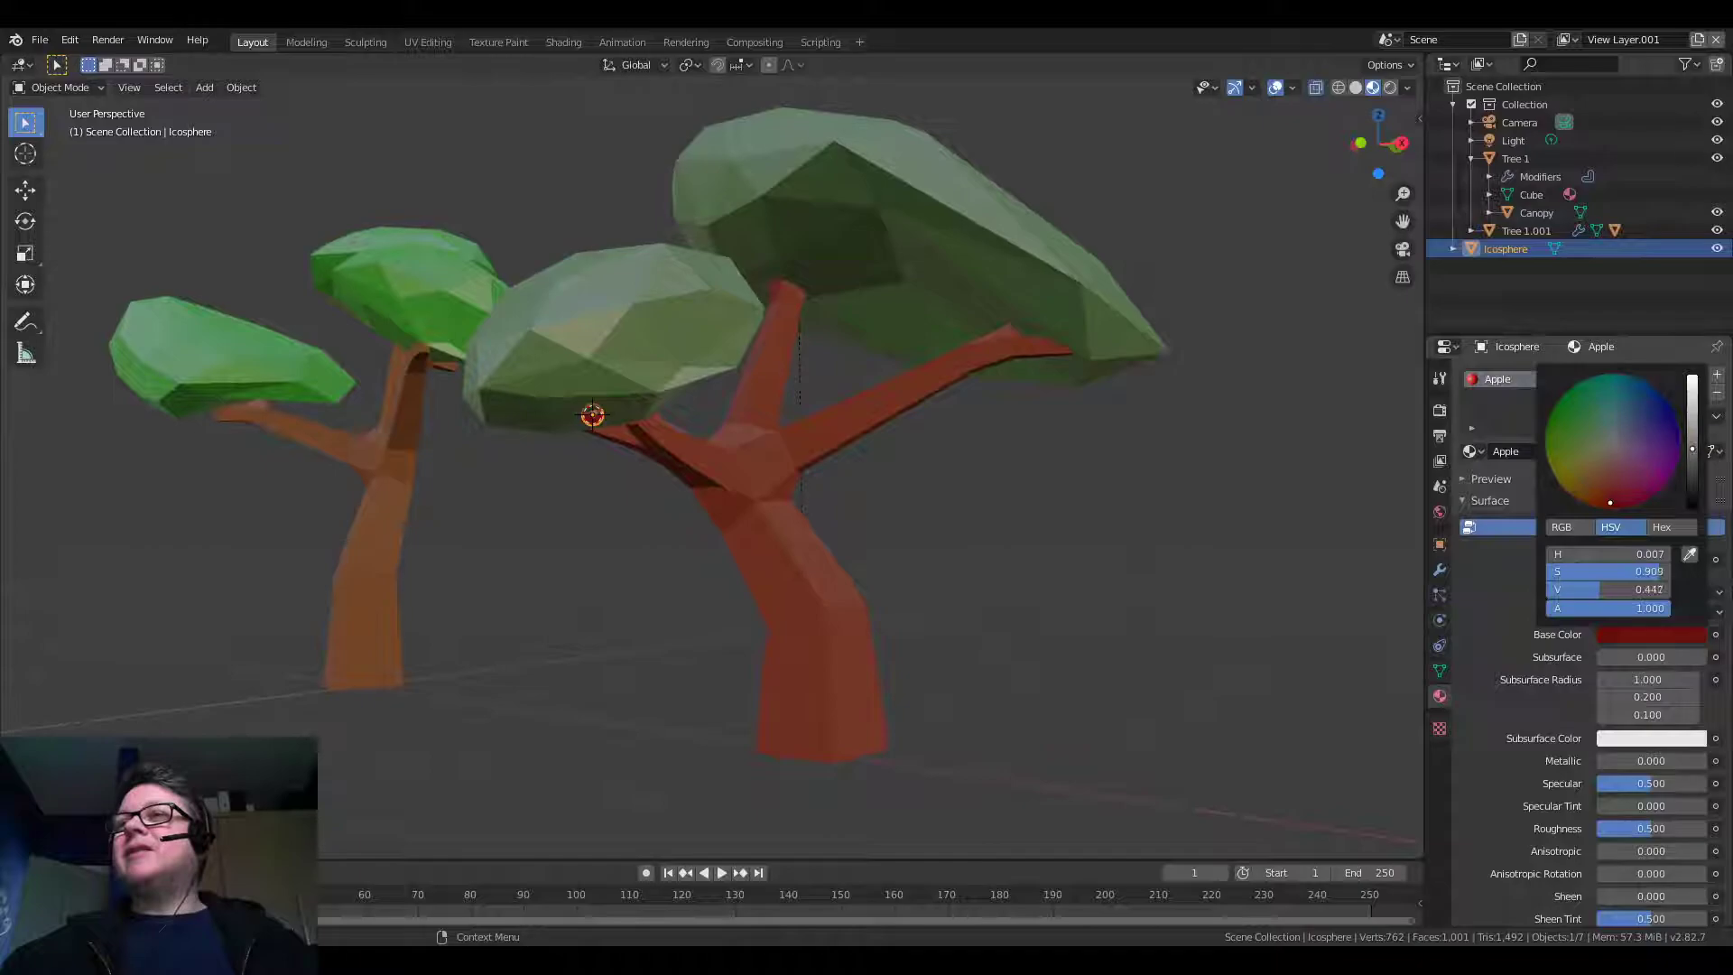
Move the red apple slightly lower so it hangs beneath the smaller foliage clump
left_click(738, 464)
scroll(710, 469, "up", 4)
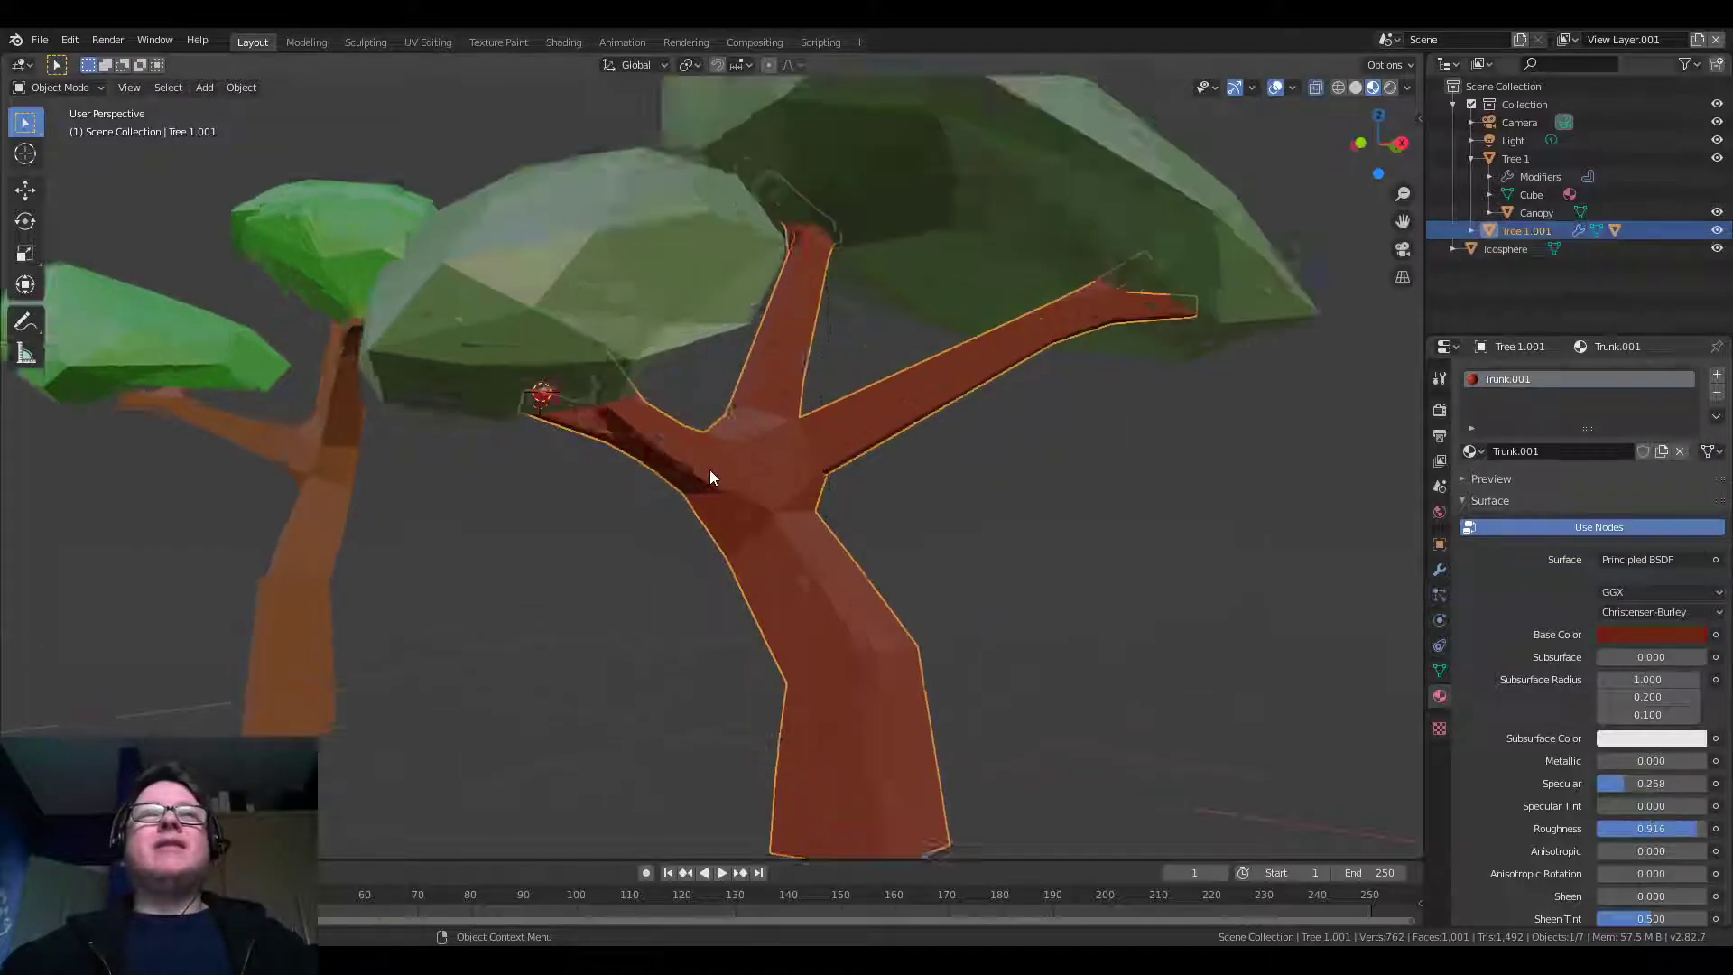
scroll(632, 457, "down", 3)
left_click(723, 460)
scroll(750, 474, "up", 1)
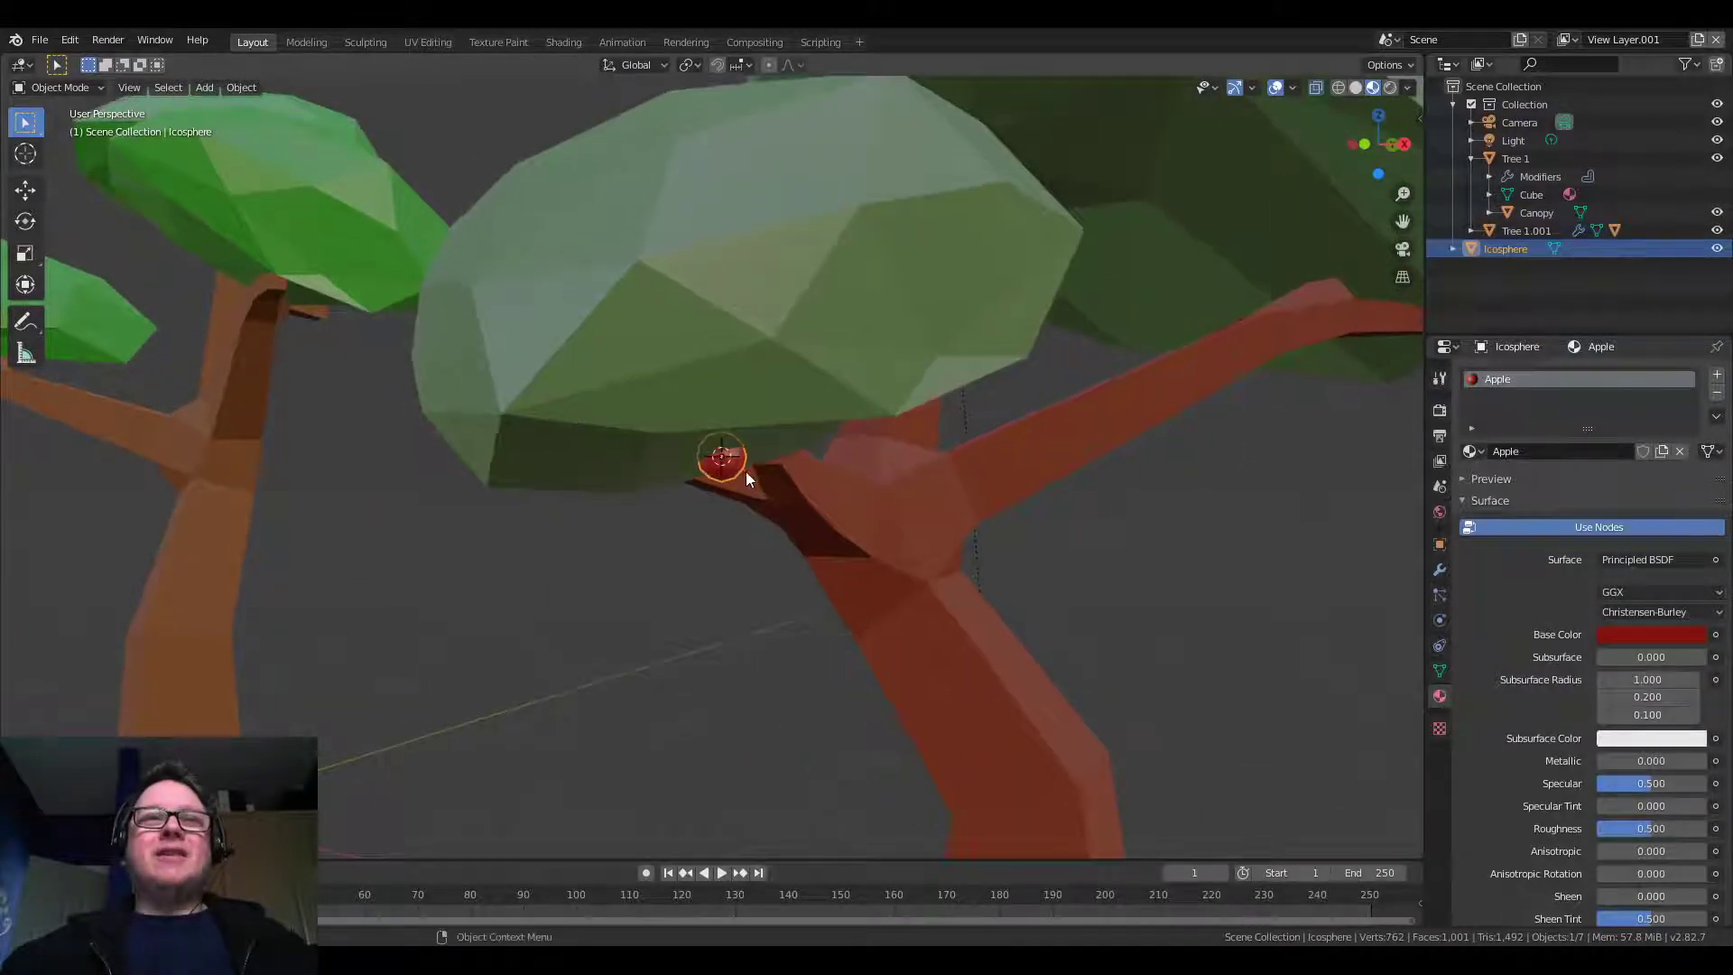
key("g")
left_click(744, 491)
Duplicate the apple twice and place one copy on each side of it under the smaller foliage clump
middle_click_drag(745, 491, 827, 453)
scroll(826, 454, "down", 4)
middle_click_drag(684, 459, 773, 451)
key("shift+d")
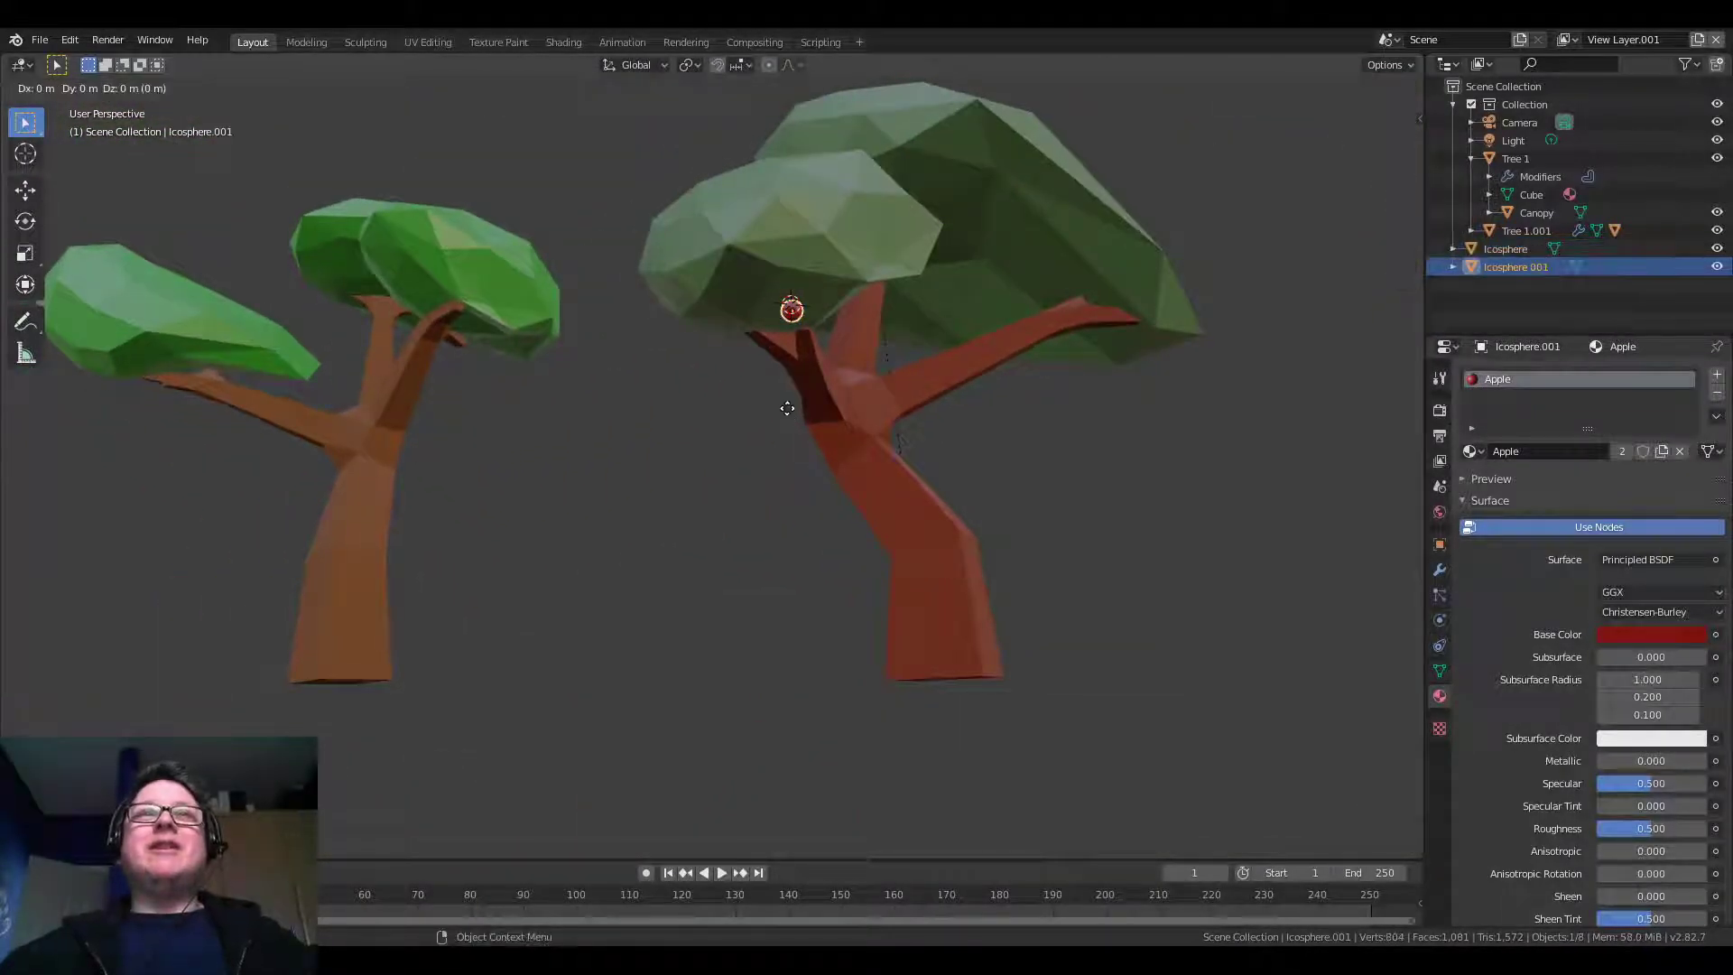
left_click(734, 424)
middle_click_drag(733, 424, 827, 410)
left_click(697, 361)
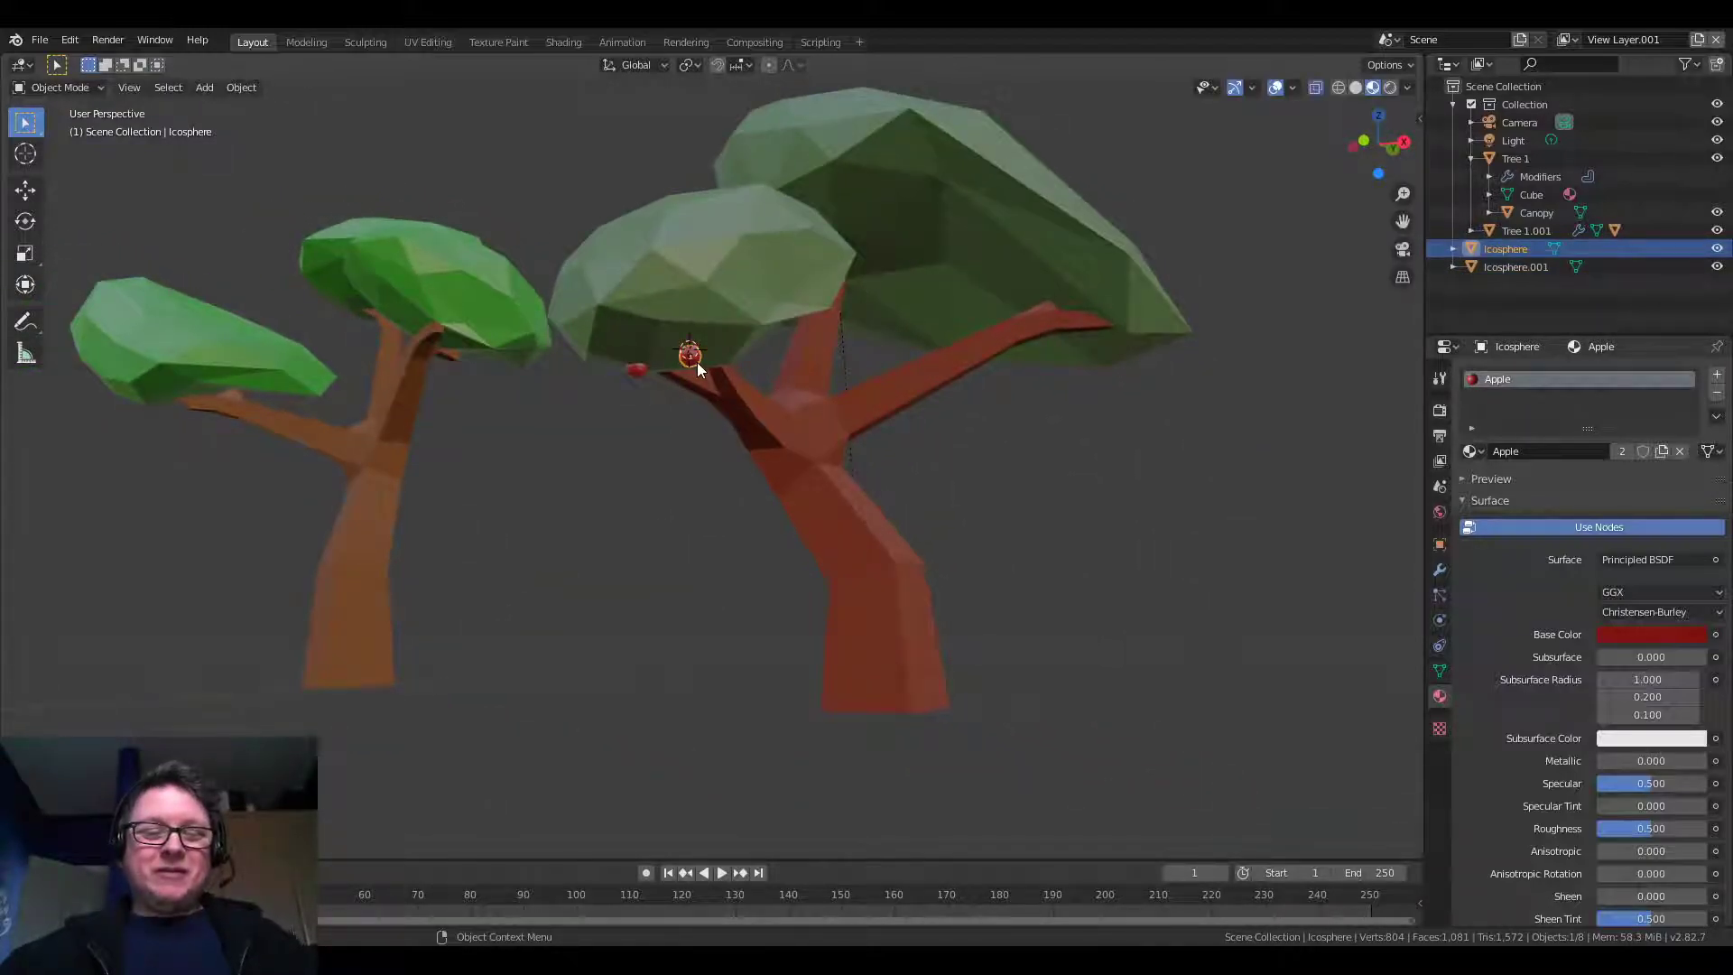
key("shift+d")
left_click(769, 334)
Duplicate the apple nearest the long branch and raise the copy to sit close to the canopy above the branches
middle_click_drag(769, 334, 875, 323)
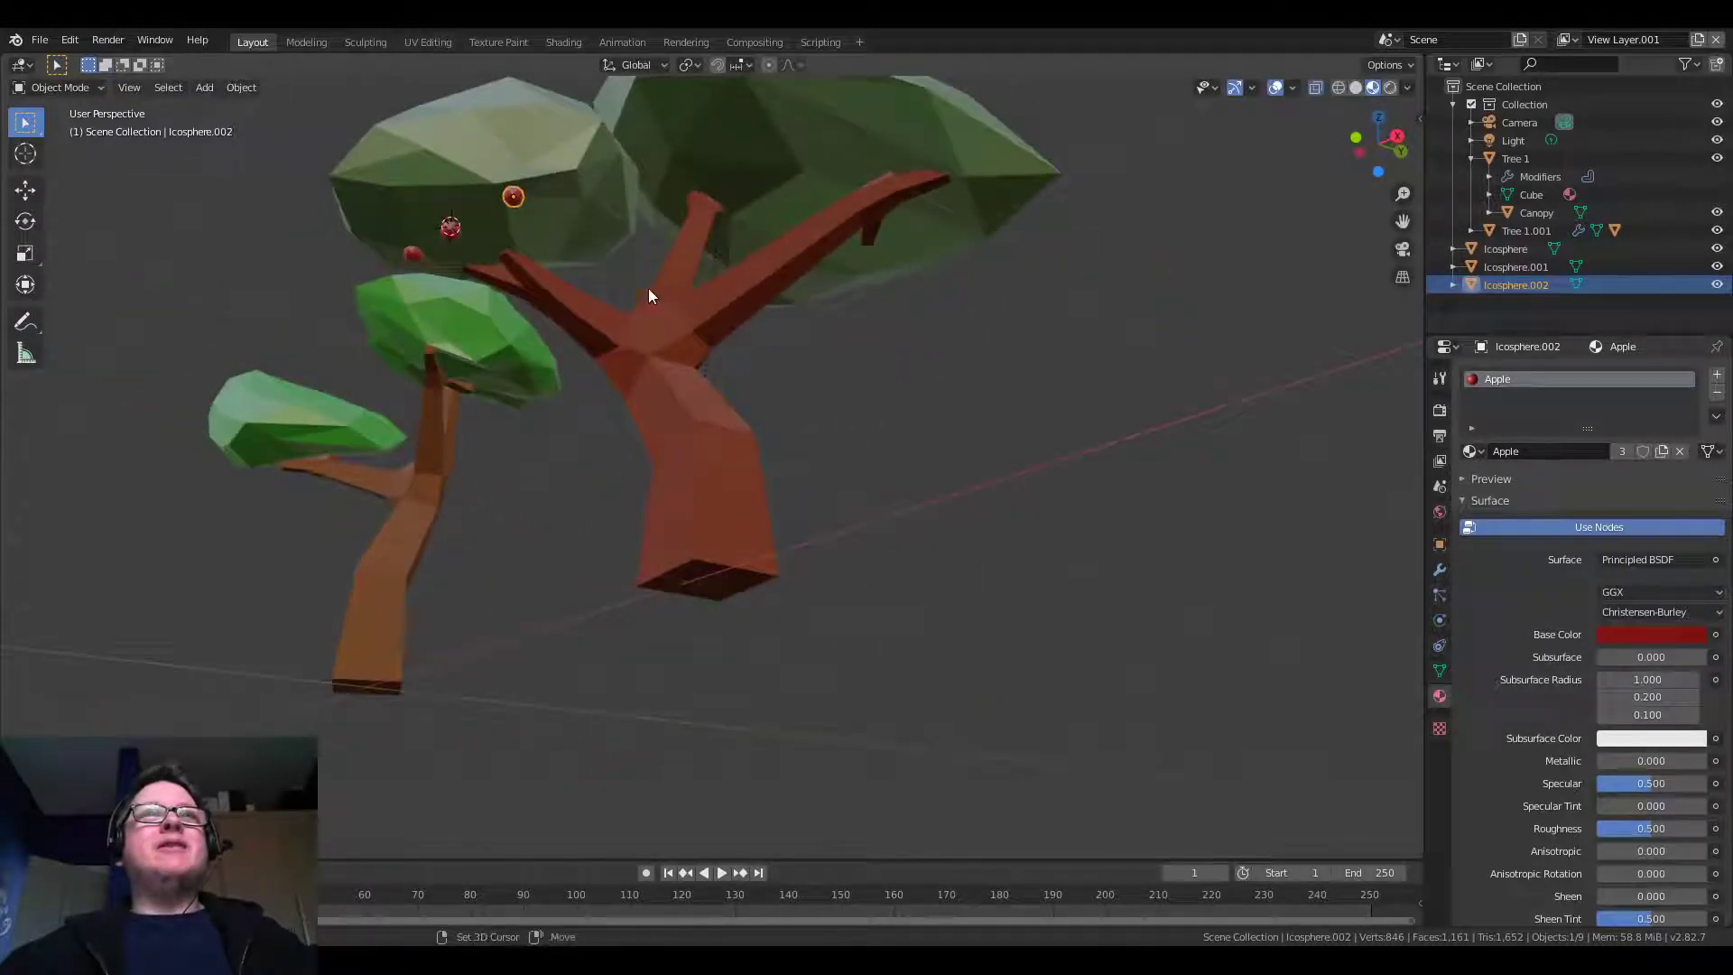
key("shift+d")
left_click(700, 316)
middle_click_drag(701, 322, 654, 410)
key("g")
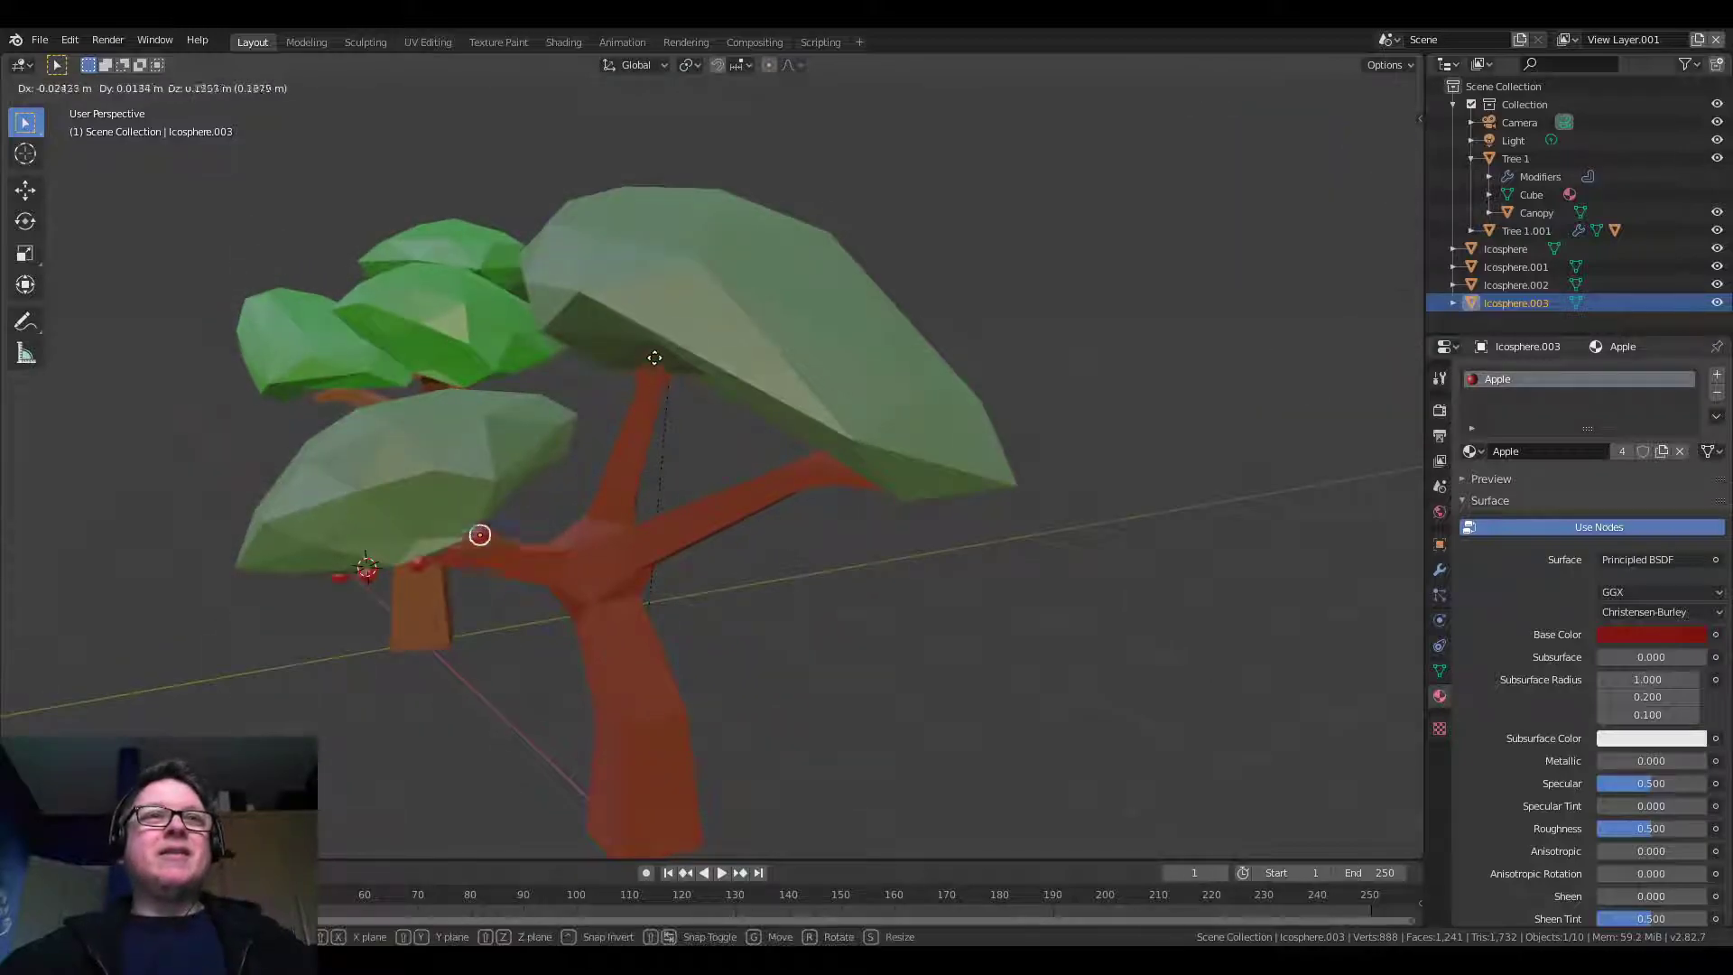
left_click(655, 349)
Duplicate the outermost apple and position the copy at the outer lower edge of the smaller foliage clump
middle_click_drag(655, 350, 446, 380)
middle_click_drag(334, 354, 598, 339)
left_click(1076, 262)
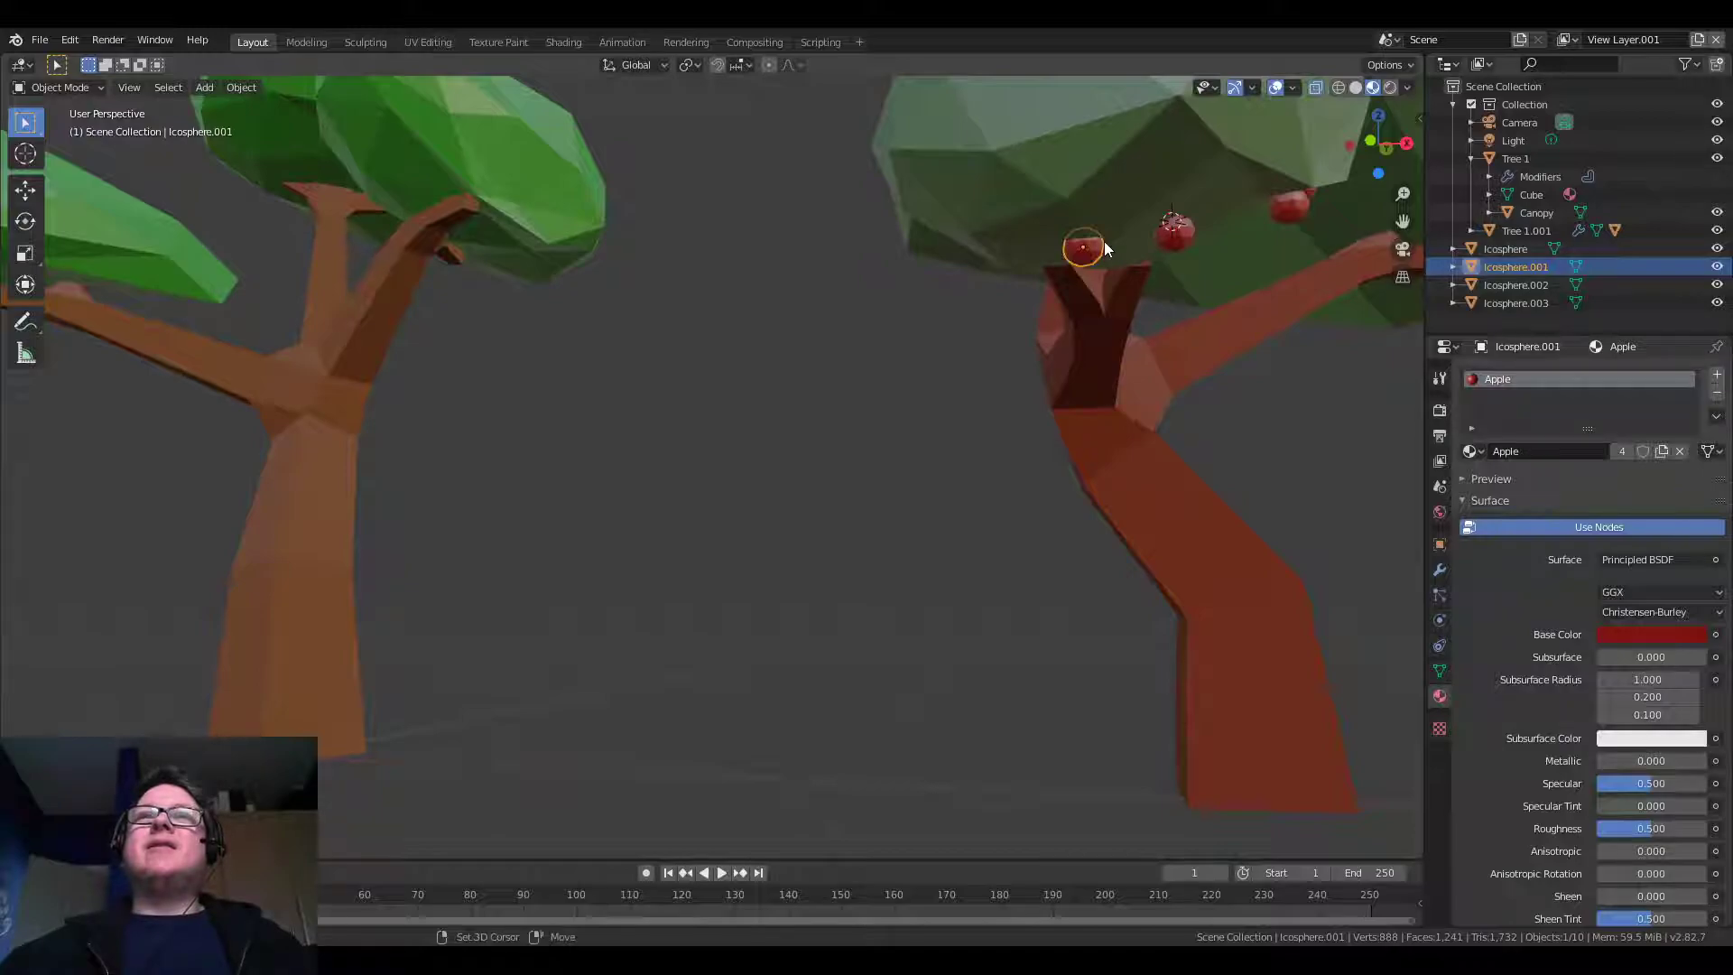
key("shift+d")
left_click(974, 217)
middle_click_drag(984, 233, 1038, 271)
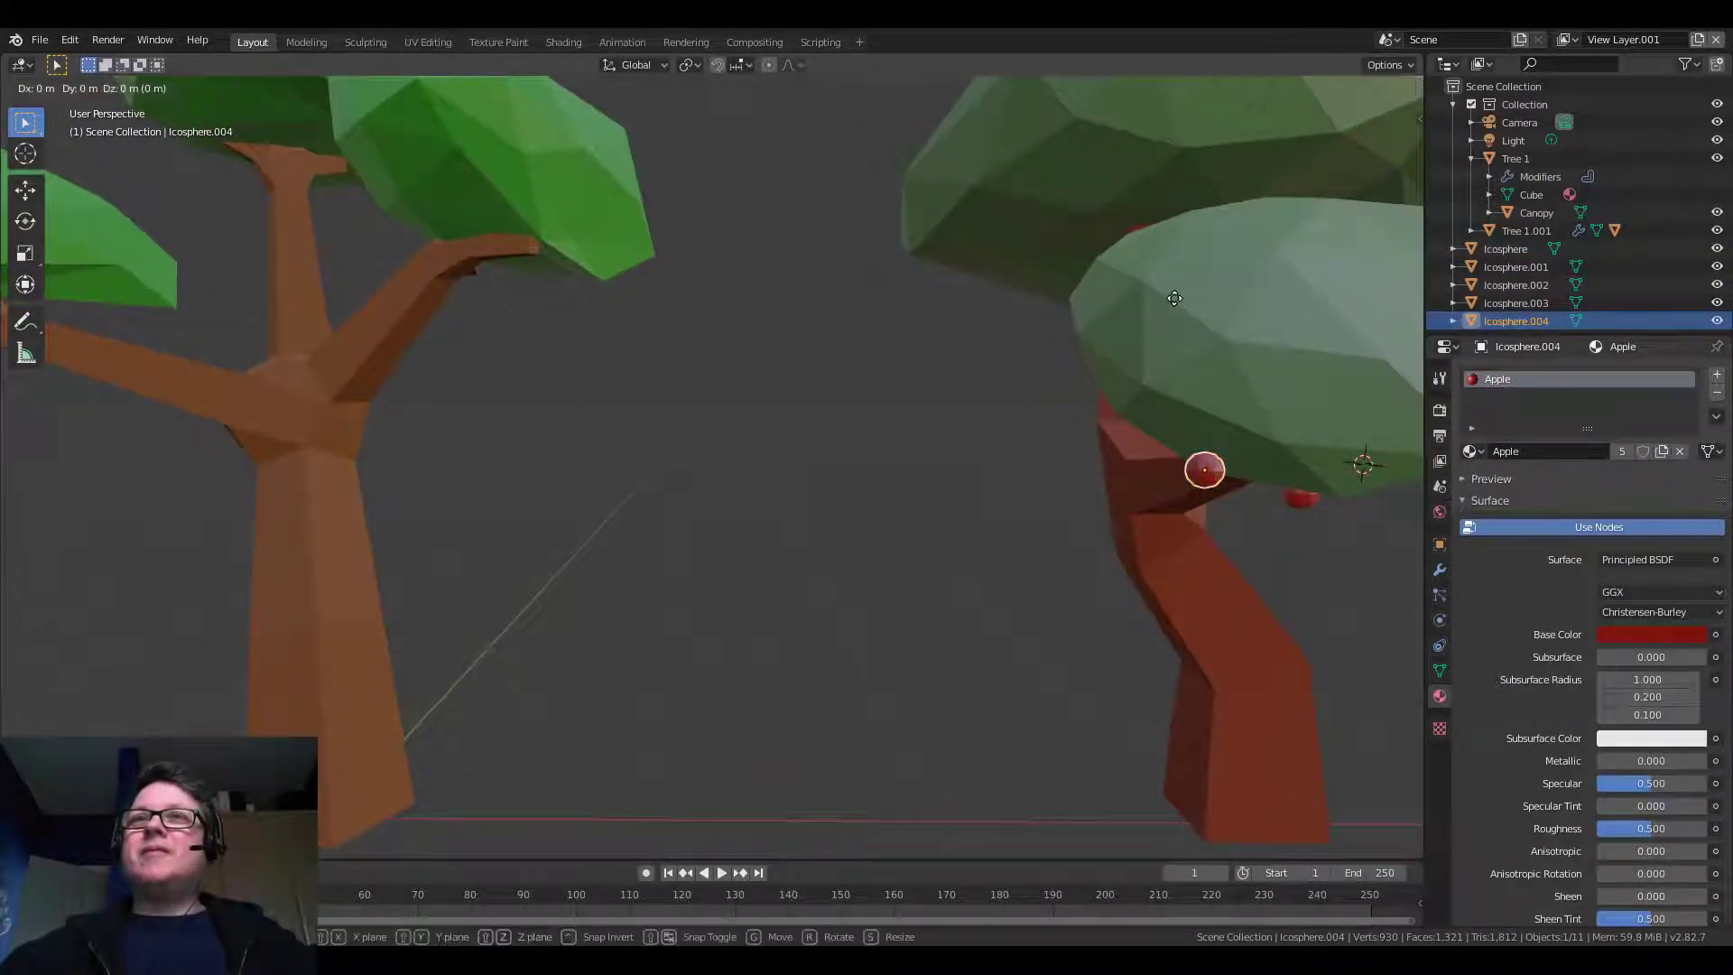
middle_click_drag(1173, 310, 1135, 360)
left_click(1163, 458)
mouse_move(1181, 503)
middle_mouse_down()
mouse_move(1169, 495)
mouse_move(1219, 484)
mouse_move(1048, 507)
mouse_move(1183, 503)
middle_mouse_up()
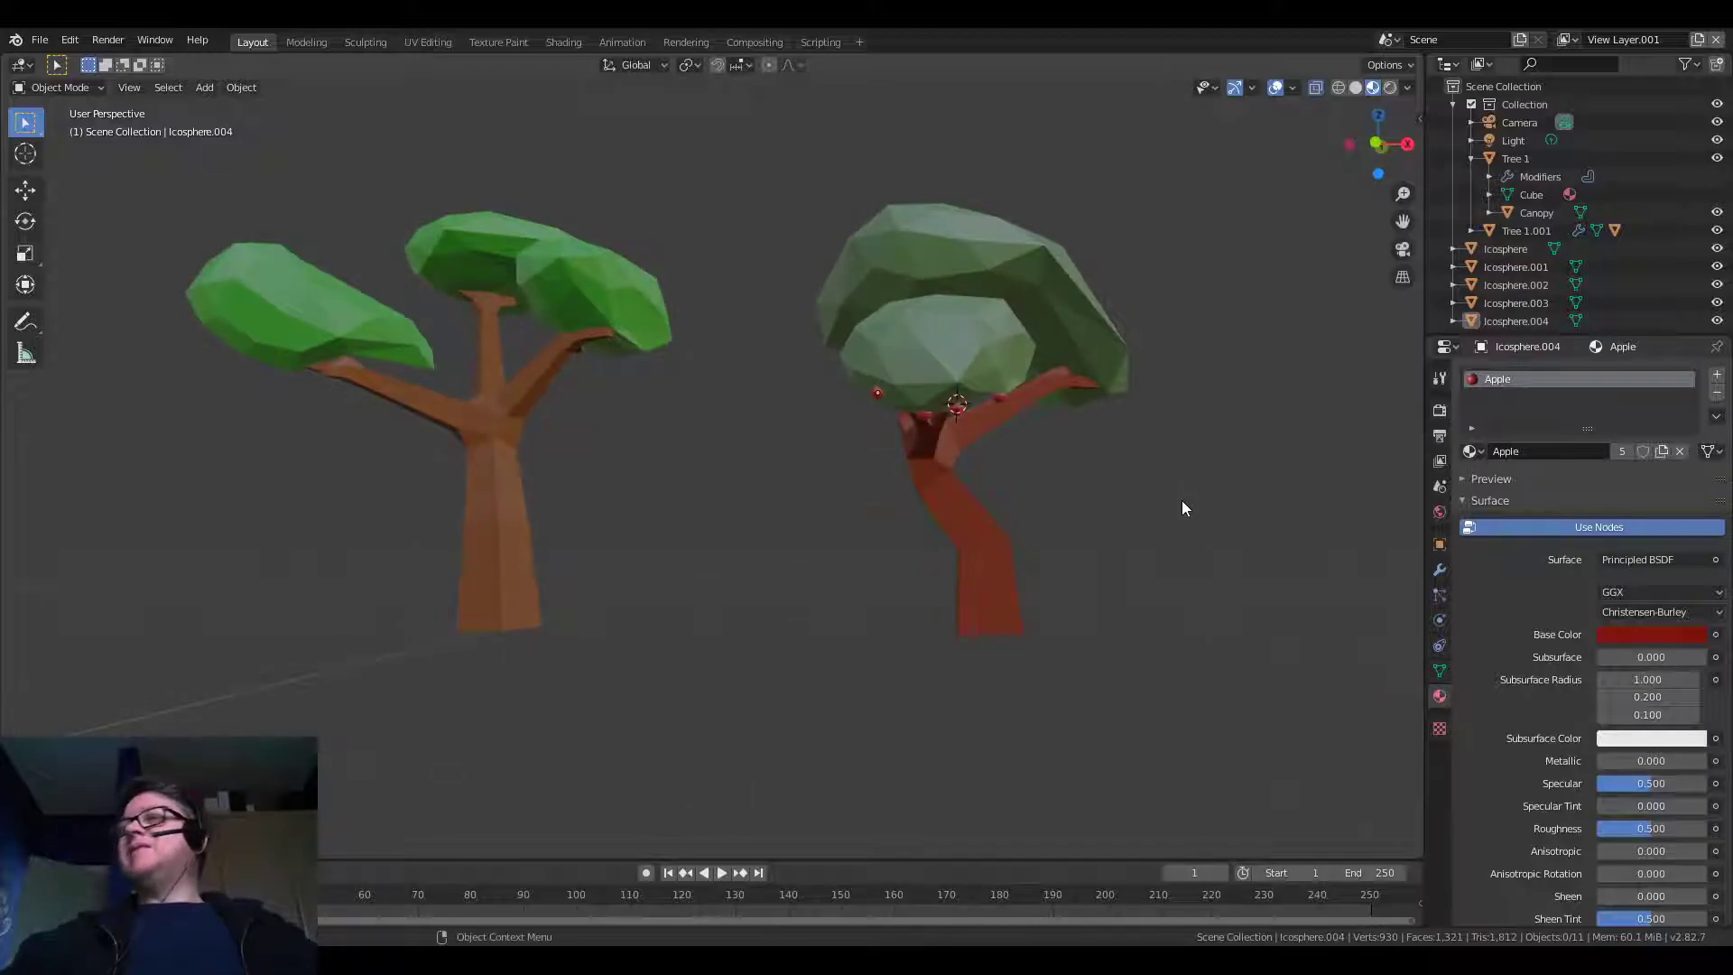